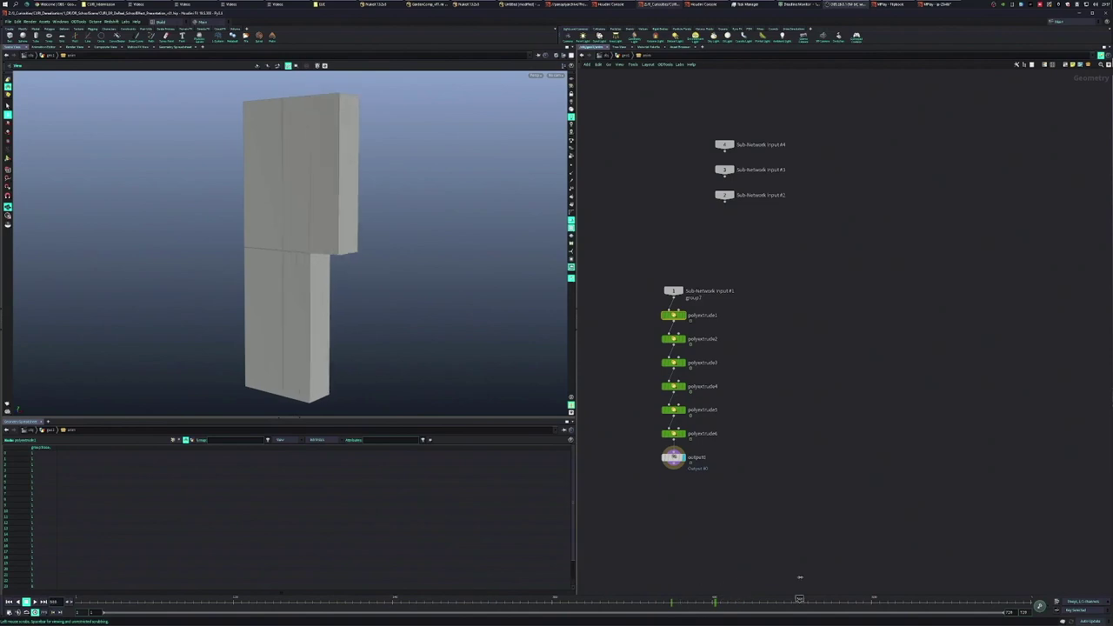
# Inspect the polyextrude nodes and show their Distance channel curves together in the Animation Editor.
pyautogui.moveTo(367, 318); pyautogui.dragTo(273, 291)
pyautogui.moveTo(607, 313); pyautogui.dragTo(718, 348)
pyautogui.press('p')
pyautogui.moveTo(644, 353); pyautogui.dragTo(719, 369)
pyautogui.moveTo(638, 376); pyautogui.dragTo(724, 389)
pyautogui.moveTo(652, 401); pyautogui.dragTo(721, 416)
pyautogui.press('p')
pyautogui.moveTo(763, 454); pyautogui.dragTo(651, 305)
pyautogui.press('v')
pyautogui.press('h')
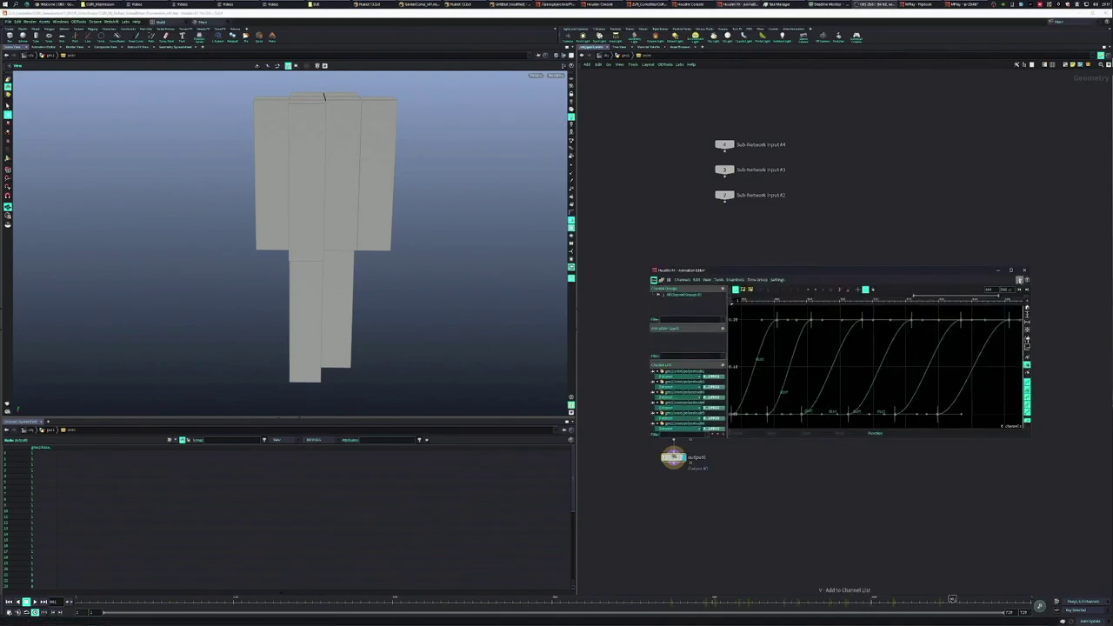
# Close the Animation Editor, return to the parent geo1 network and display the blast_from_the_past node's output.
pyautogui.click(1024, 270)
pyautogui.scroll(-2, 765, 479)
pyautogui.moveTo(764, 478); pyautogui.dragTo(802, 460)
pyautogui.press('u')
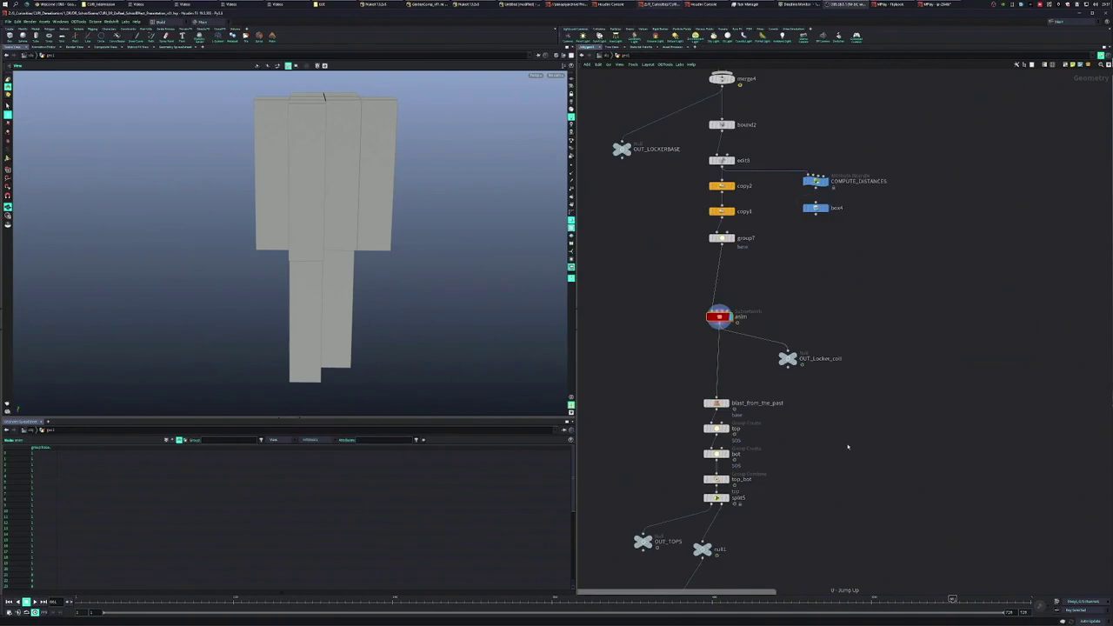
pyautogui.click(759, 322)
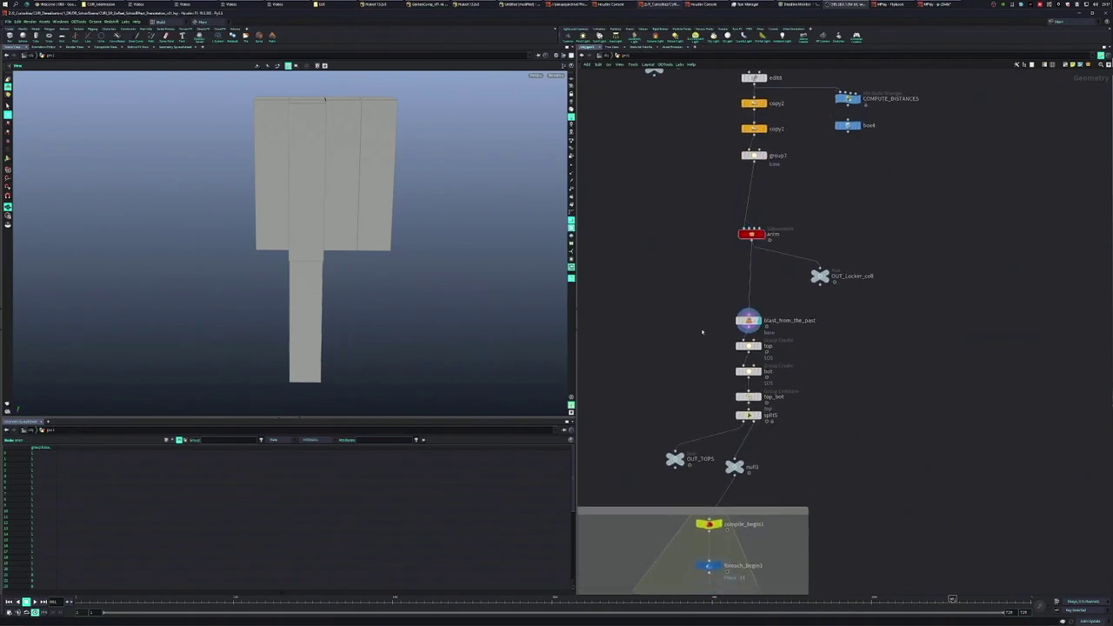
# Display the top and bot group nodes in turn below blast_from_the_past.
pyautogui.moveTo(305, 234); pyautogui.dragTo(391, 249)
pyautogui.press('r')
pyautogui.moveTo(709, 348); pyautogui.dragTo(774, 354)
pyautogui.moveTo(703, 361); pyautogui.dragTo(783, 385)
pyautogui.moveTo(712, 388); pyautogui.dragTo(846, 323)
# Compare the two outputs of the split node by displaying null1 and OUT_TOPS, finishing on null1.
pyautogui.click(759, 379)
pyautogui.click(700, 371)
pyautogui.click(759, 380)
pyautogui.moveTo(335, 265)
pyautogui.mouseDown()
pyautogui.moveTo(338, 228)
pyautogui.moveTo(340, 286)
pyautogui.moveTo(341, 256)
pyautogui.mouseUp()
# Inspect the get_prpts wrangle in the rebuild order block, viewing its output and its VEX expression.
pyautogui.moveTo(824, 305); pyautogui.dragTo(824, 92)
pyautogui.moveTo(894, 231); pyautogui.dragTo(892, 263)
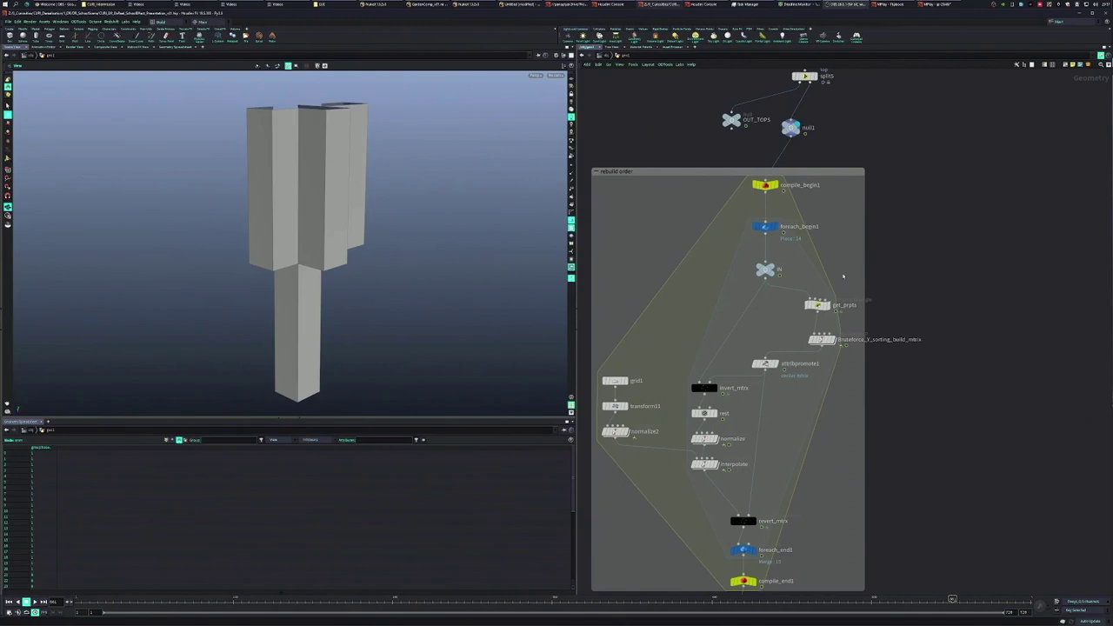
pyautogui.moveTo(842, 277); pyautogui.dragTo(884, 186)
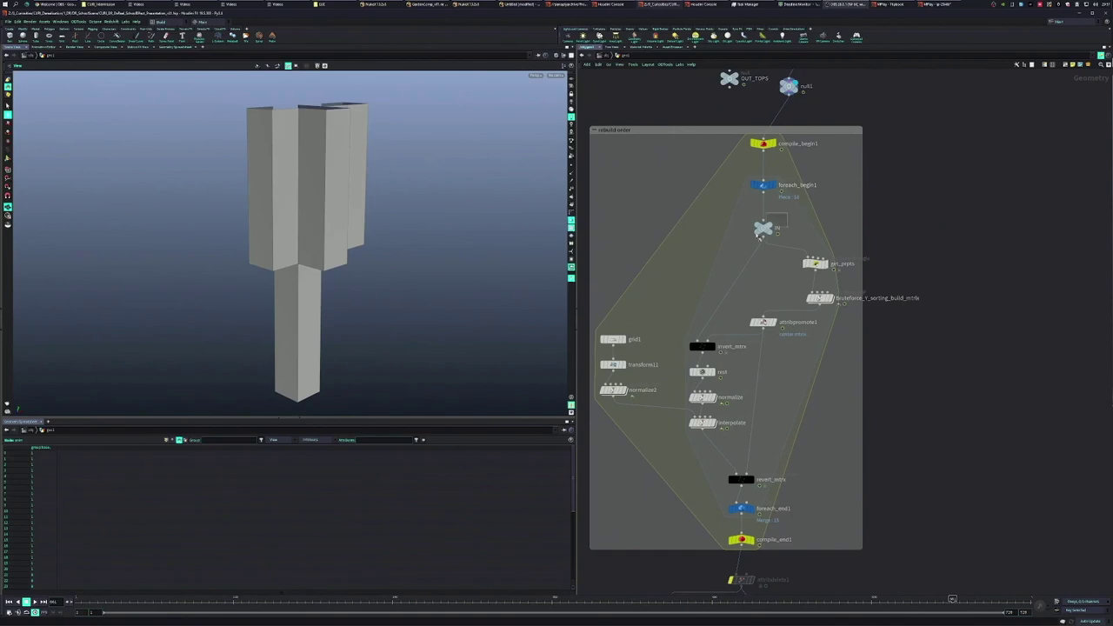
pyautogui.click(816, 264)
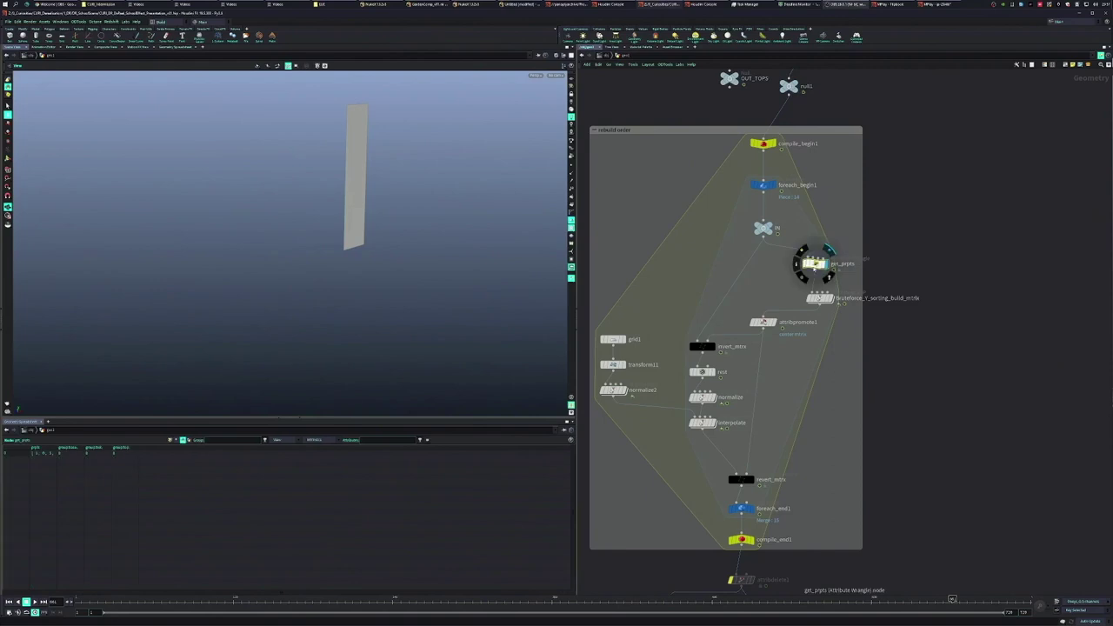
pyautogui.press('p')
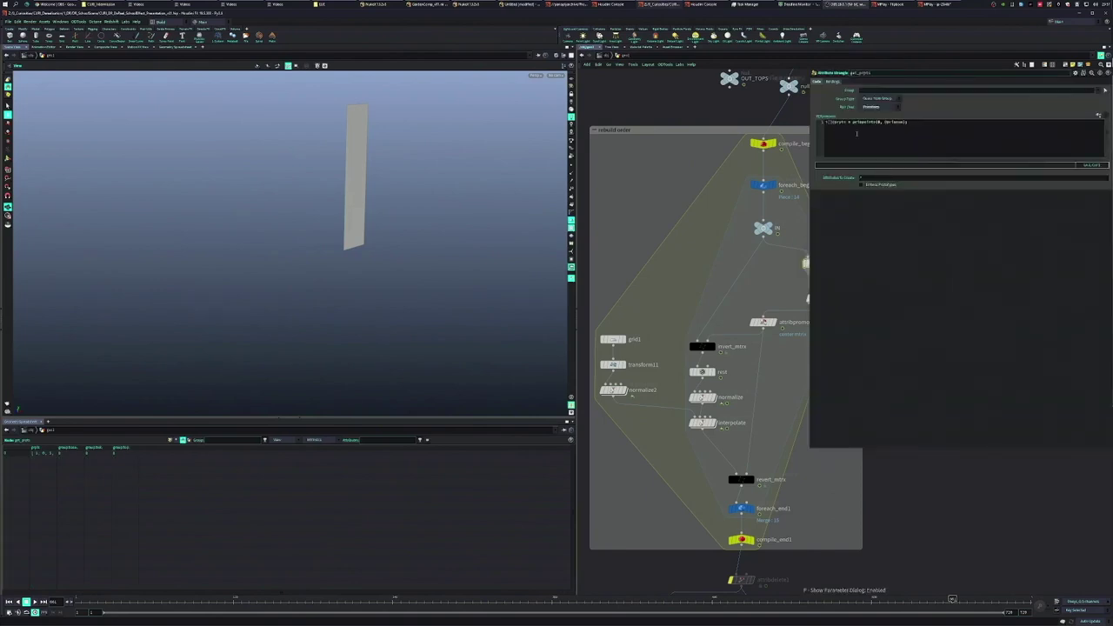
pyautogui.press('p')
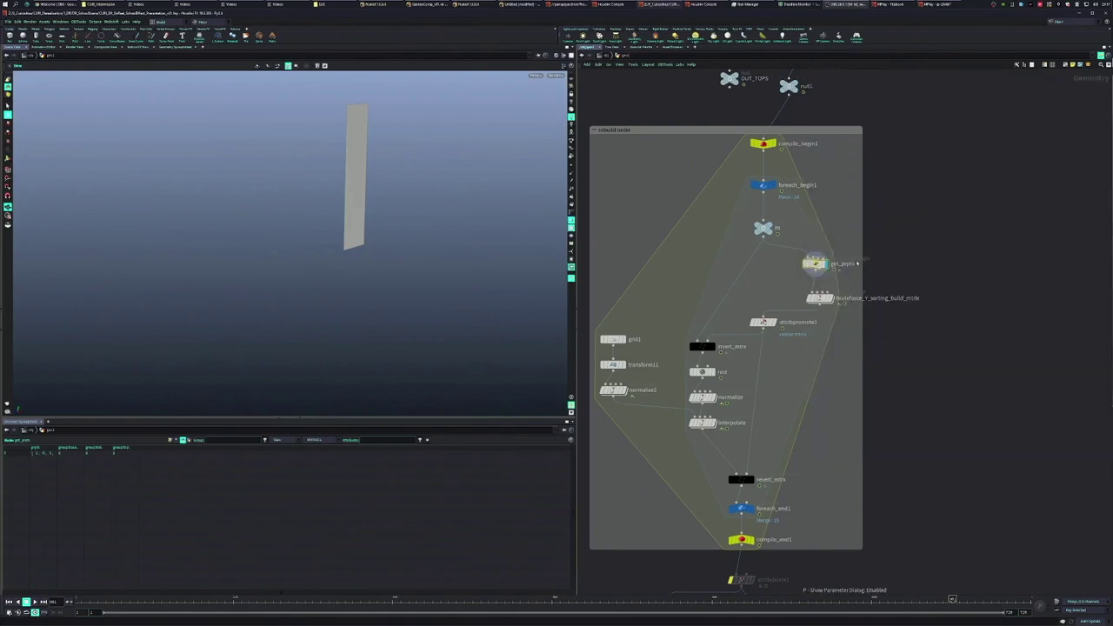
# Display the Bruteforce_Y_sorting_build_mtrx node and examine its inner VOP network in a maximized network view.
pyautogui.scroll(5, 857, 263)
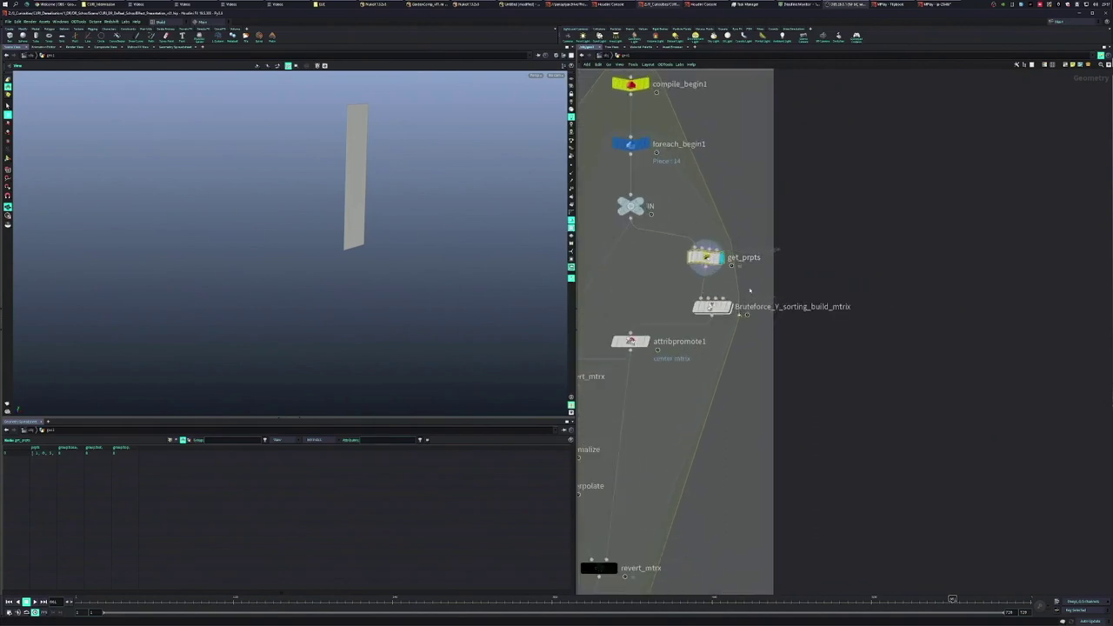
pyautogui.click(711, 306)
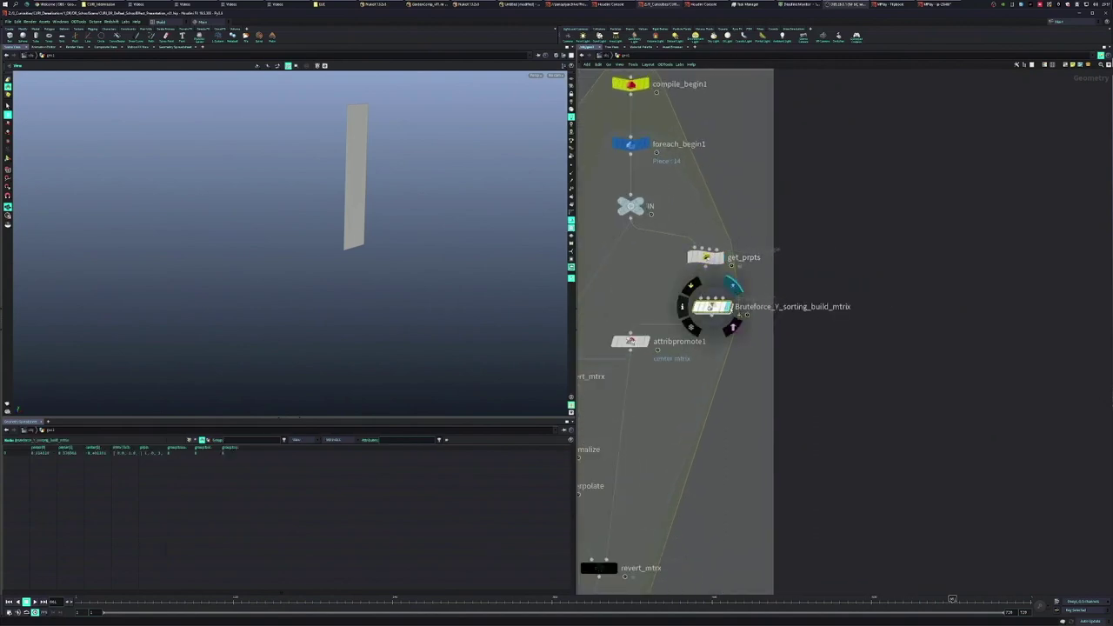
pyautogui.doubleClick(711, 307)
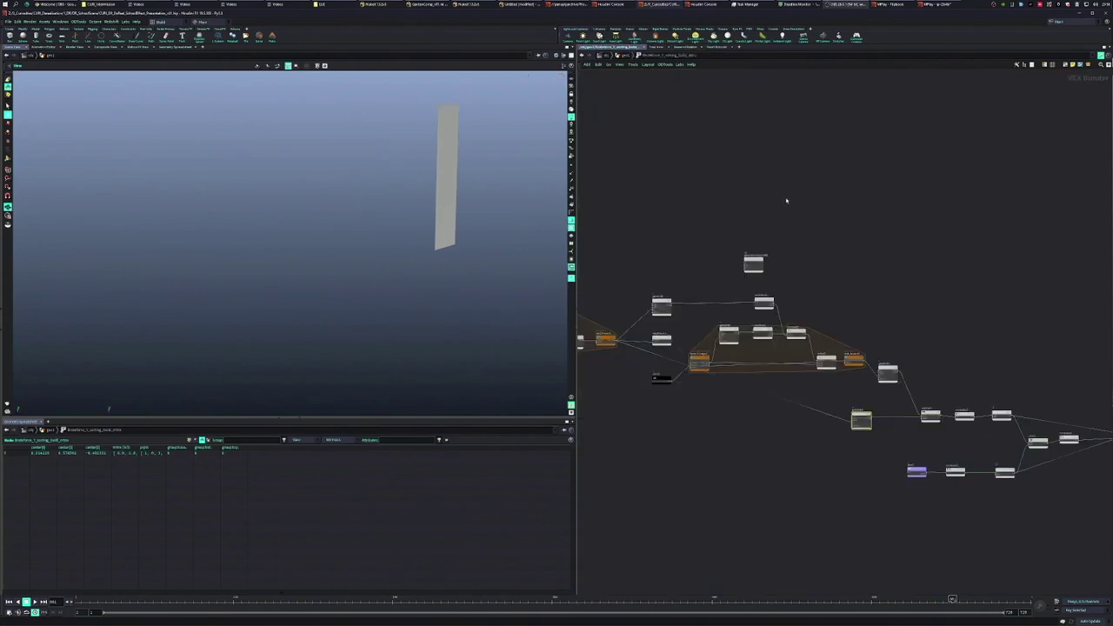
pyautogui.hotkey('ctrl', 'b')
pyautogui.scroll(5, 318, 278)
pyautogui.scroll(2, 319, 278)
pyautogui.moveTo(392, 235); pyautogui.dragTo(455, 152)
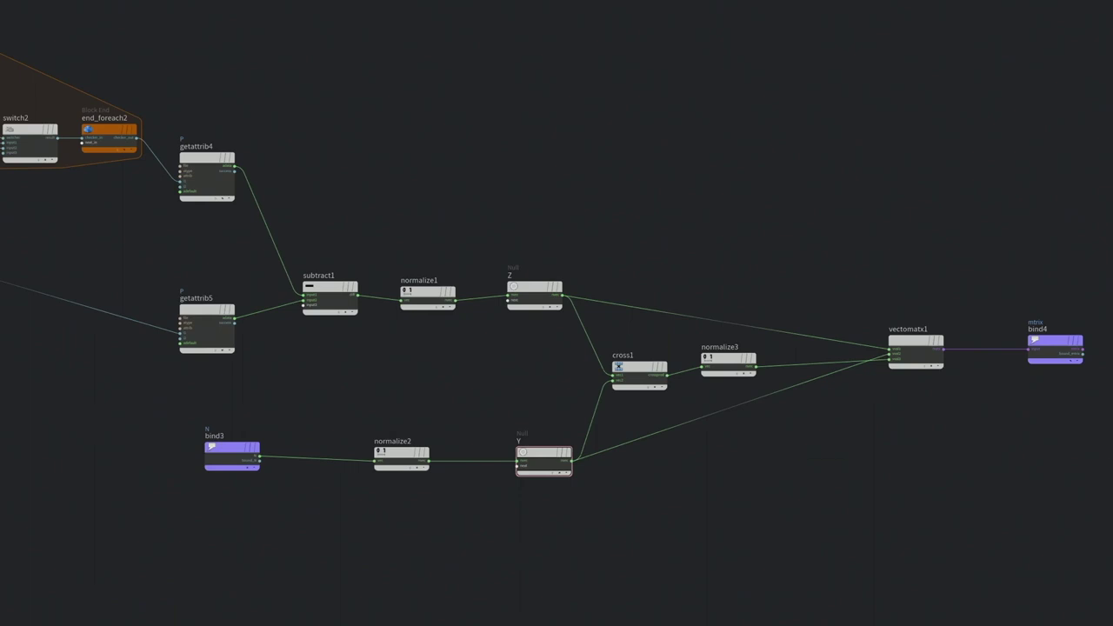
# Examine how the Z, cross1 and Y vectors feed vectomatx1 and the exported mtrx bind node.
pyautogui.moveTo(172, 379); pyautogui.dragTo(231, 423)
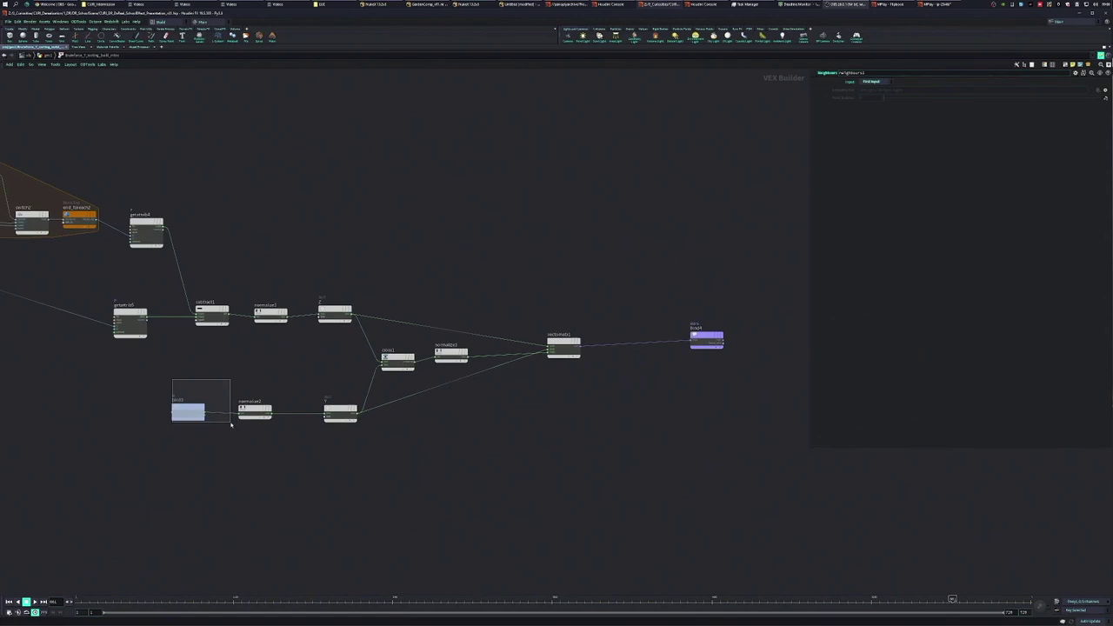
pyautogui.moveTo(230, 423); pyautogui.dragTo(230, 423)
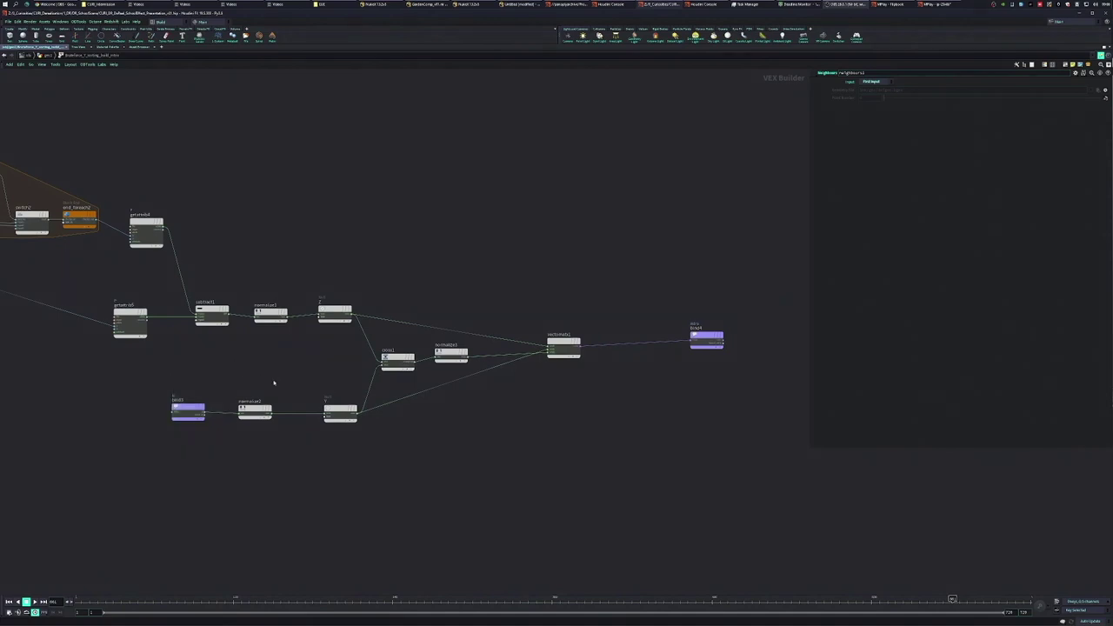
pyautogui.scroll(3, 368, 384)
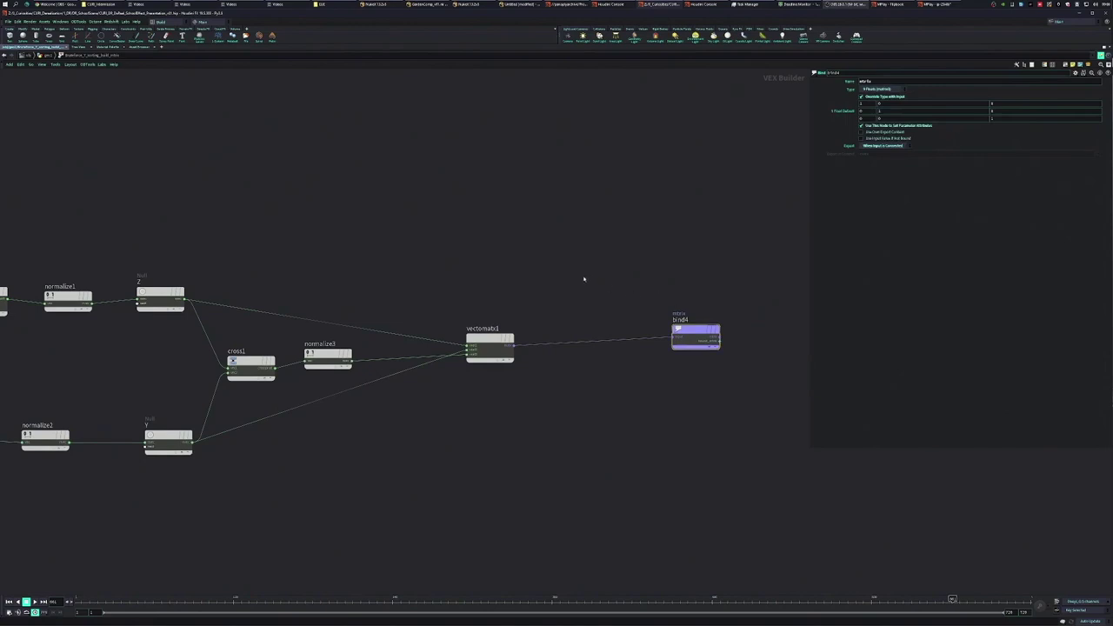
# Return to the geo1 network, restore the split pane layout and display the invert_mtrx node.
pyautogui.press('u')
pyautogui.scroll(-4, 460, 363)
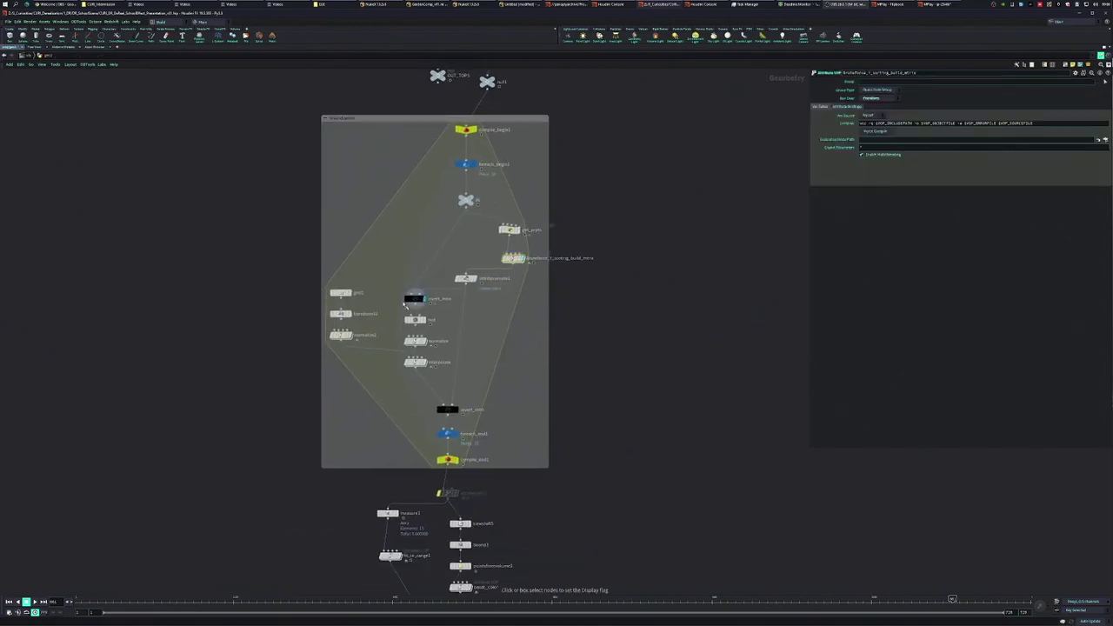
pyautogui.hotkey('ctrl', 'b')
pyautogui.press('r')
pyautogui.click(791, 261)
pyautogui.click(712, 299)
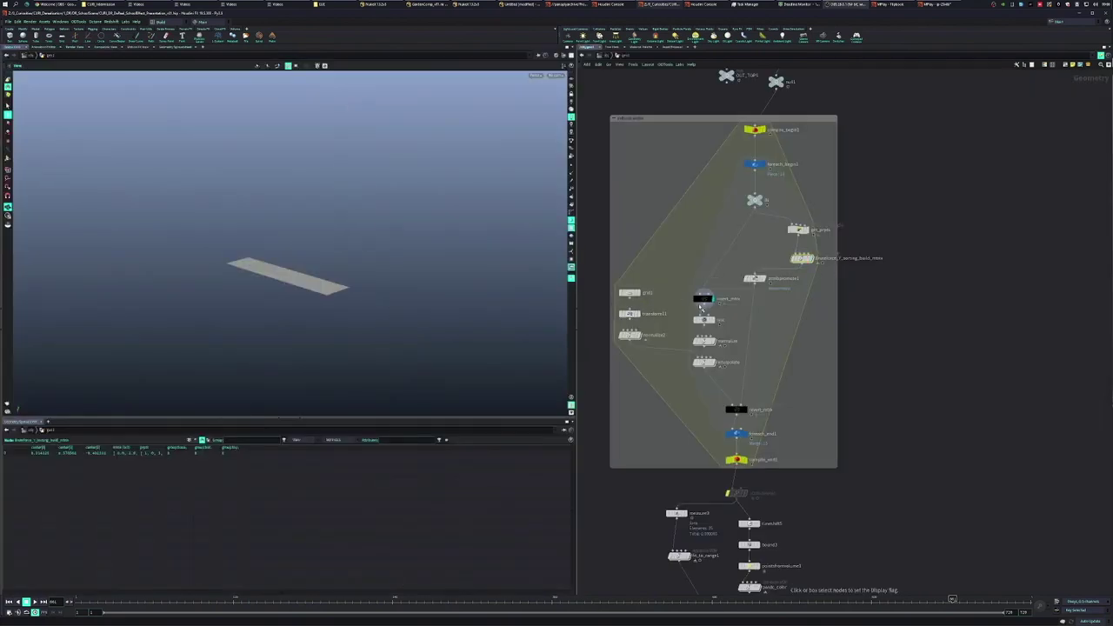
# Turn on the viewport reference grid and compare the piece before and after the normalize node.
pyautogui.moveTo(372, 273); pyautogui.dragTo(311, 299)
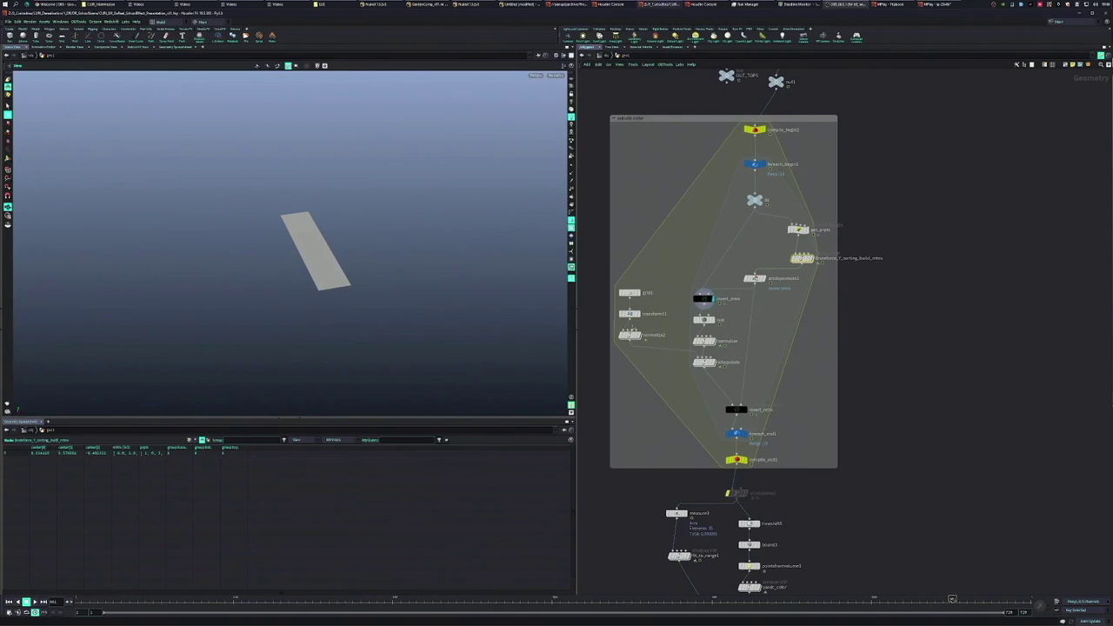
pyautogui.click(572, 79)
pyautogui.moveTo(388, 209); pyautogui.dragTo(489, 236)
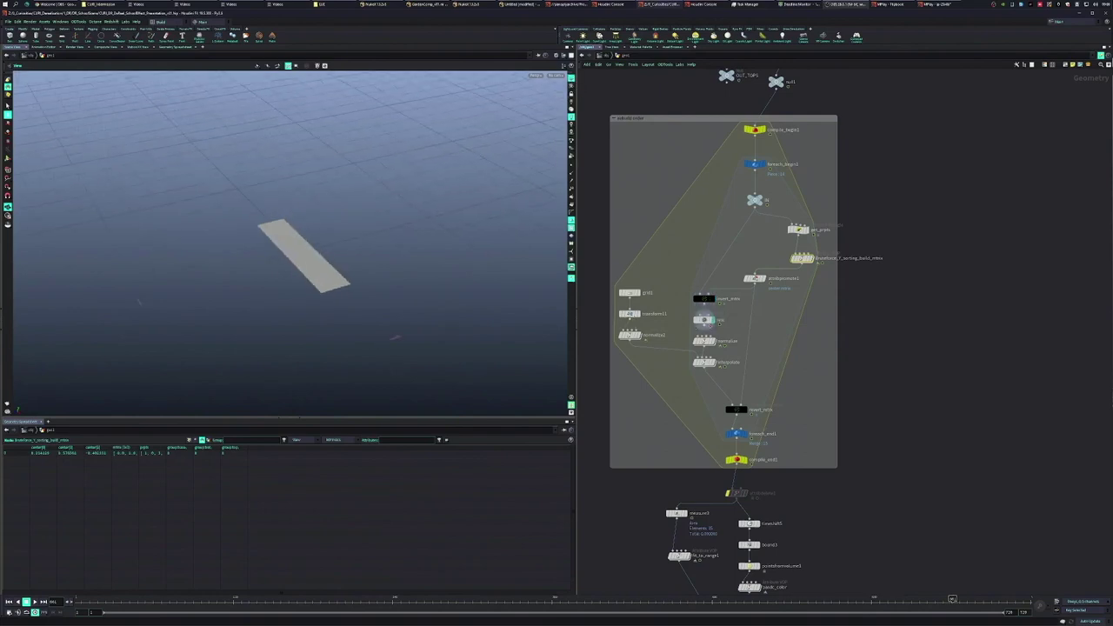
pyautogui.click(713, 340)
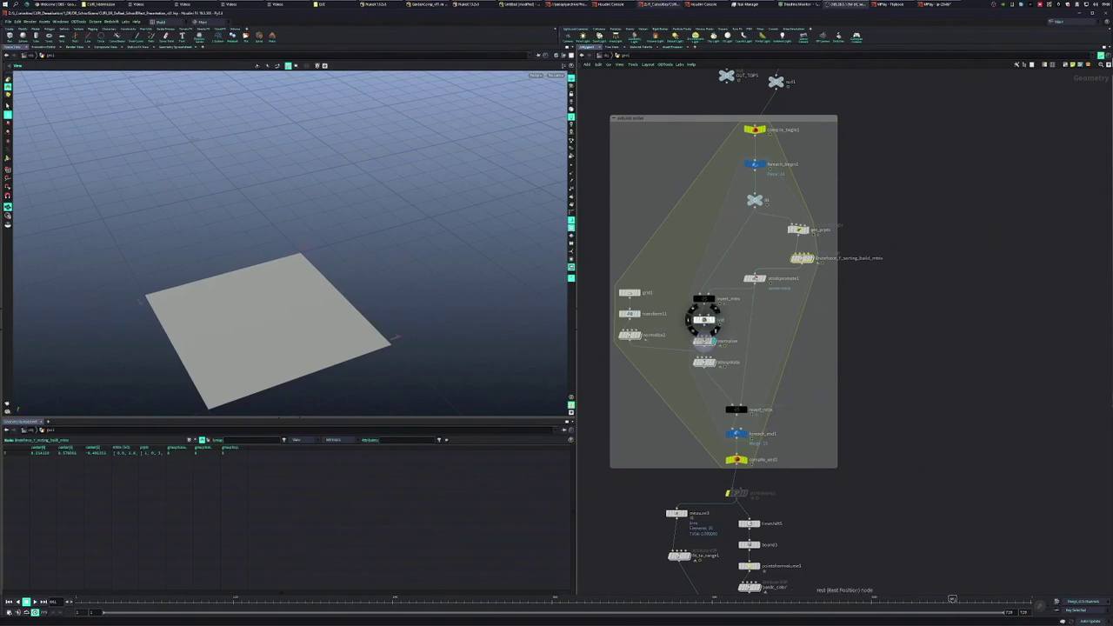
pyautogui.click(703, 320)
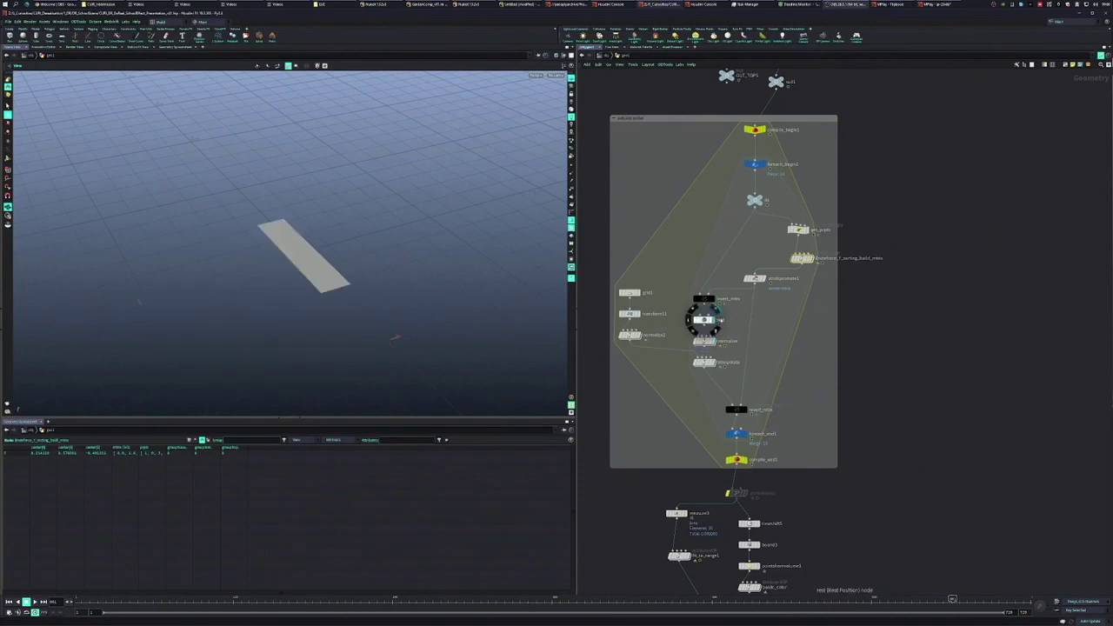
pyautogui.click(705, 341)
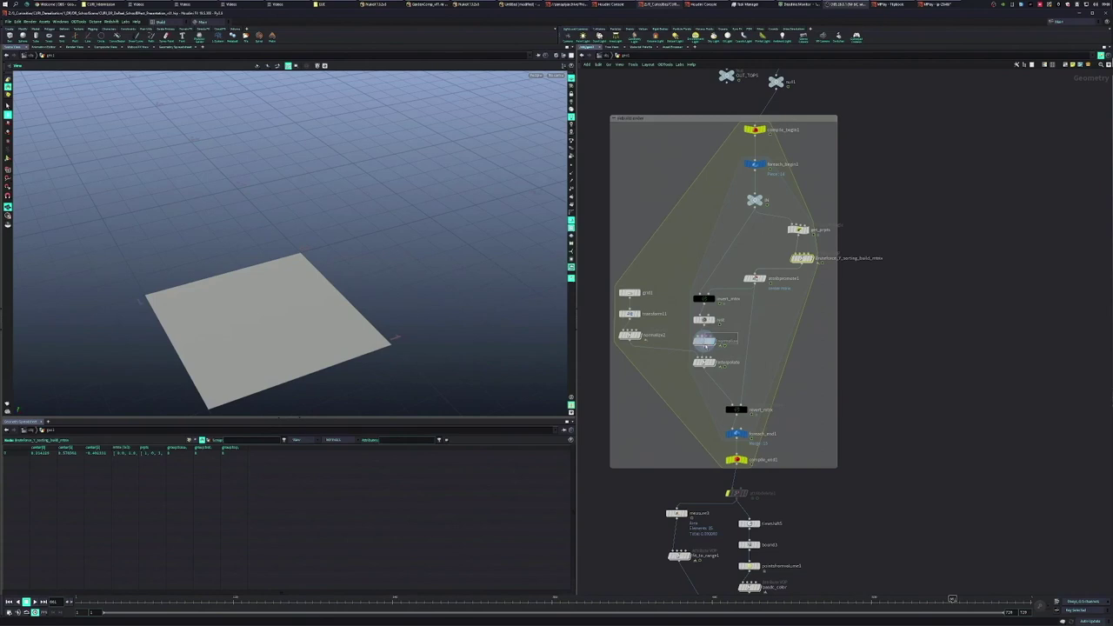
# Display grid1, its transform and its normalize node one after another in the reference grid branch.
pyautogui.click(638, 294)
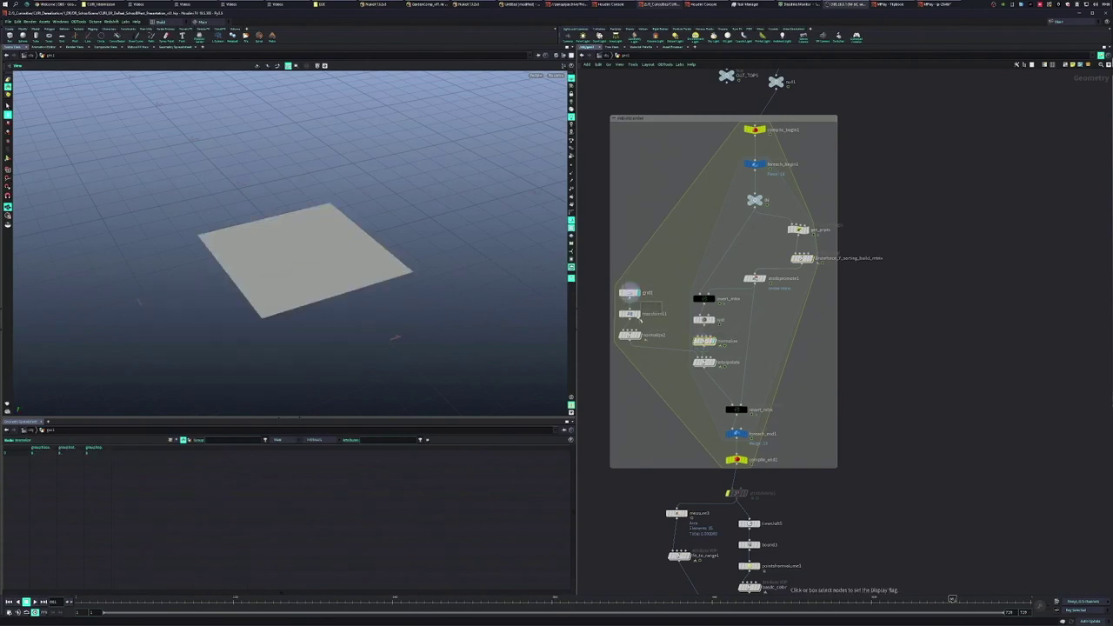
pyautogui.click(638, 314)
pyautogui.click(638, 335)
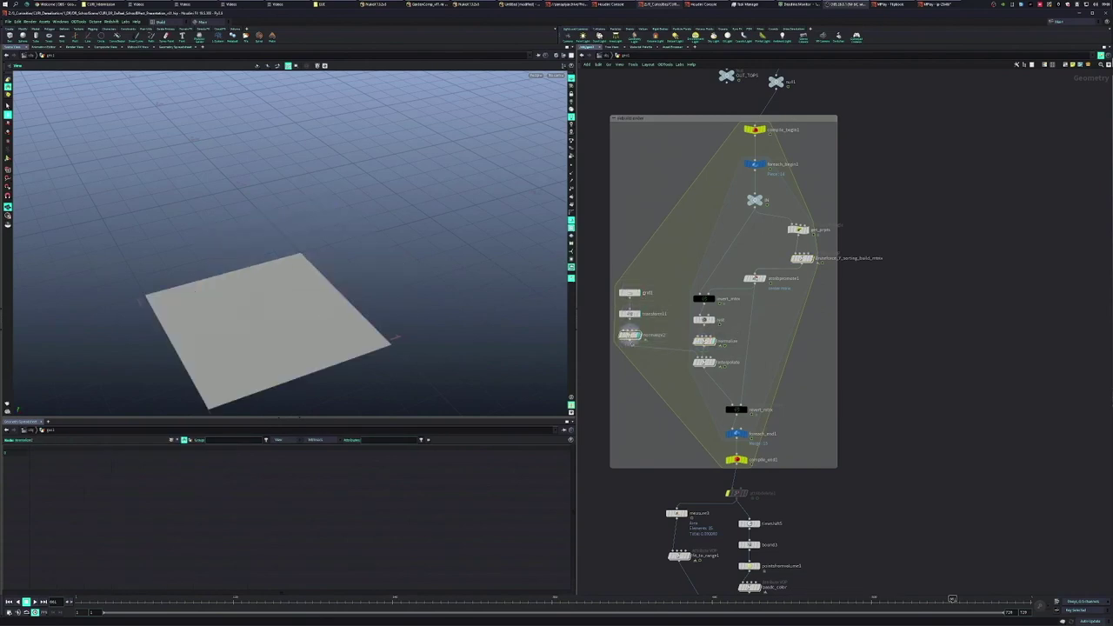
# Compare the interpolate node's output with the normalize and rest stages, finishing on interpolate.
pyautogui.click(713, 362)
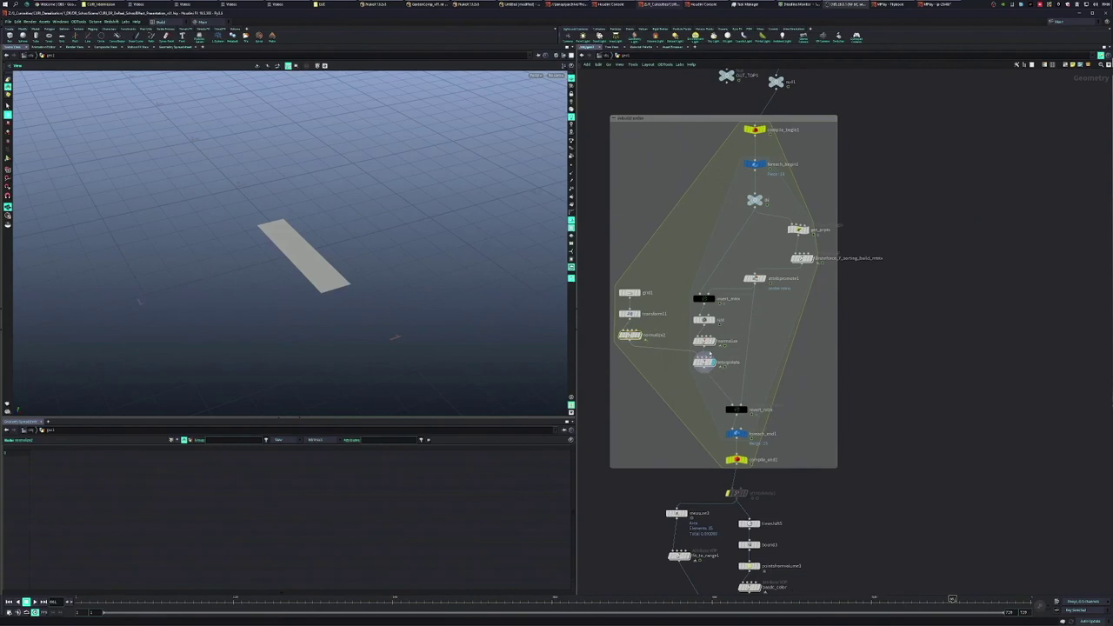
pyautogui.click(712, 341)
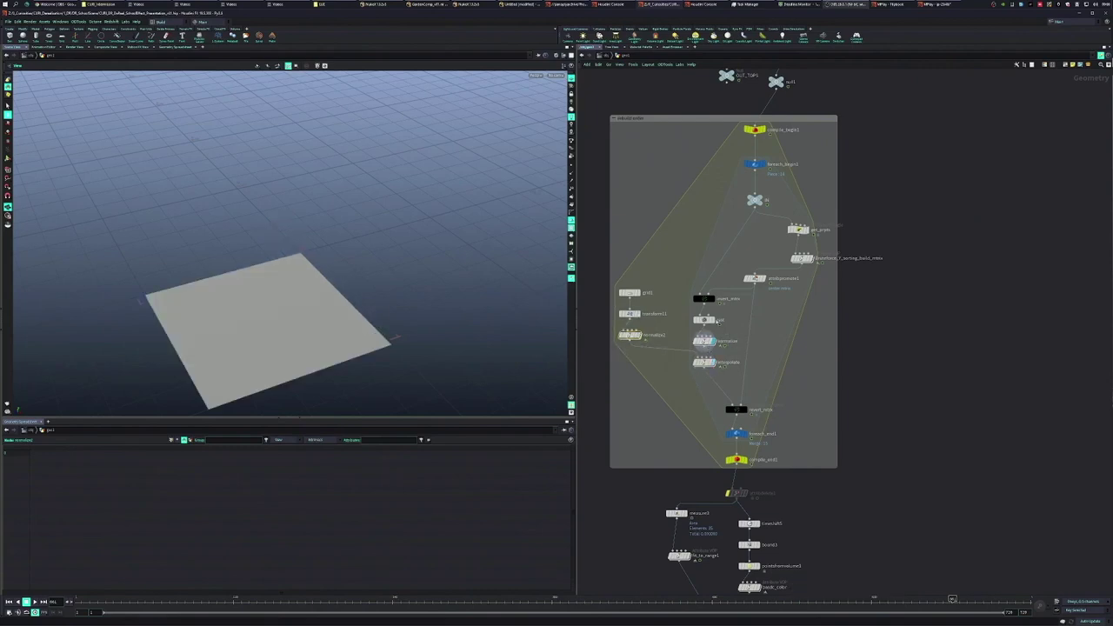
pyautogui.click(699, 324)
pyautogui.click(699, 364)
# Examine the interpolated piece up close and display revert_mtrx to see it moved back into place.
pyautogui.moveTo(656, 354); pyautogui.dragTo(594, 294)
pyautogui.scroll(3, 365, 289)
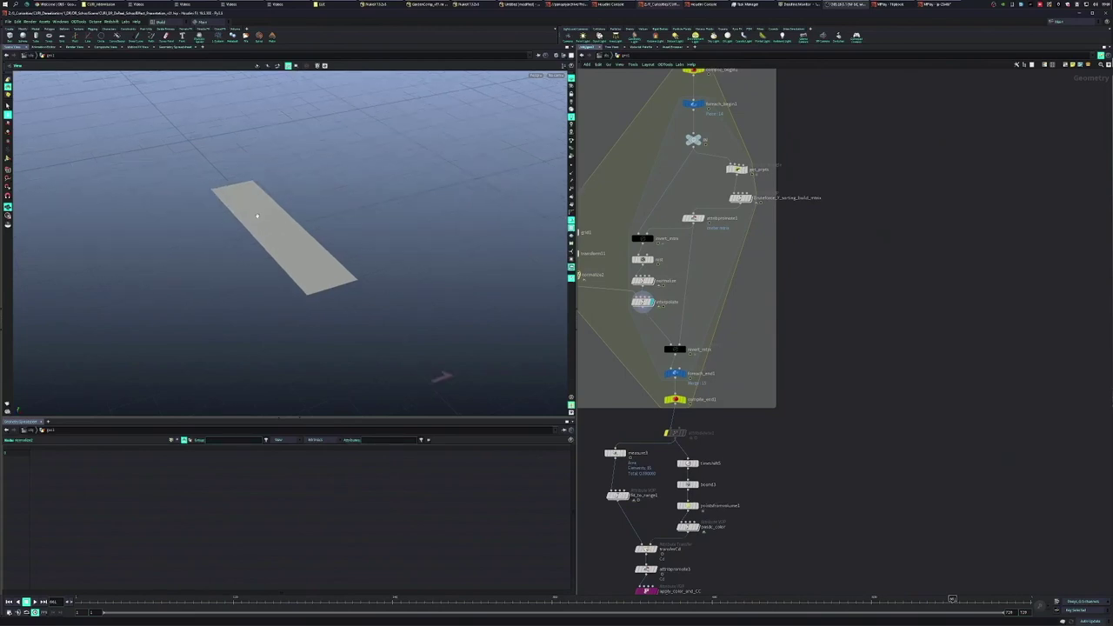
pyautogui.click(682, 349)
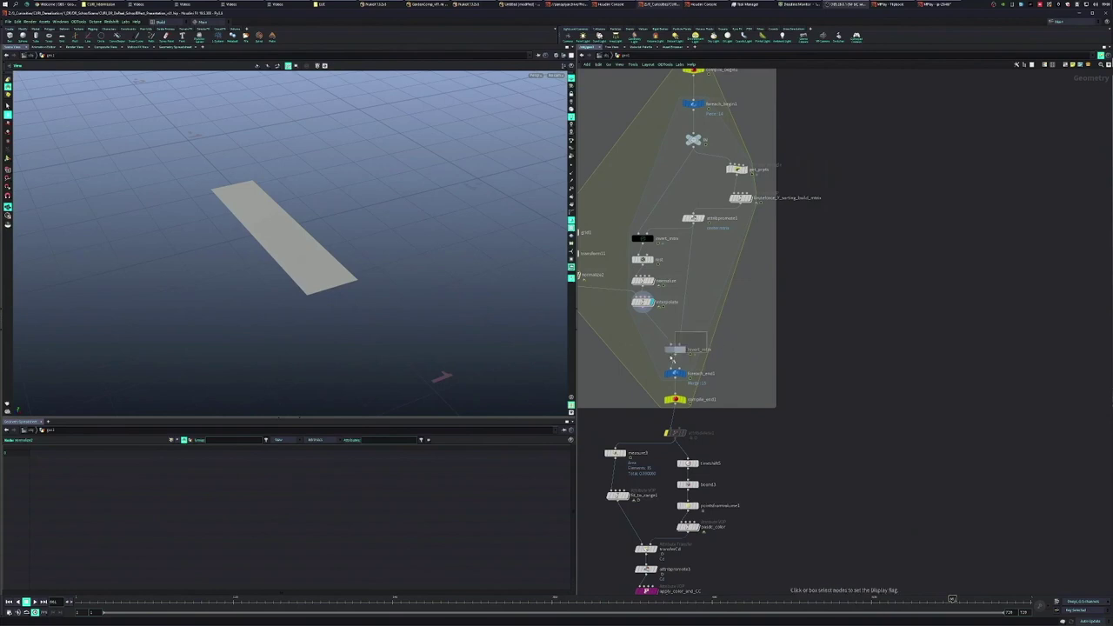
pyautogui.click(694, 349)
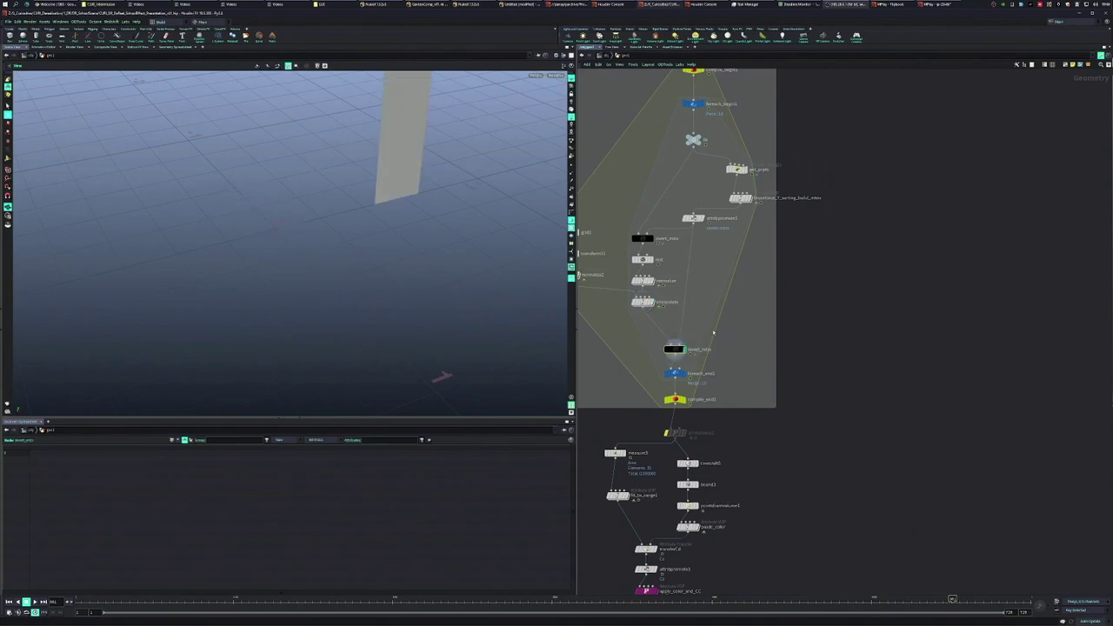
# Display the compiled loop's final output at compile_end1 to view all rebuilt faces together.
pyautogui.press('r')
pyautogui.click(697, 221)
pyautogui.press('r')
pyautogui.click(648, 239)
pyautogui.moveTo(719, 300); pyautogui.dragTo(676, 346)
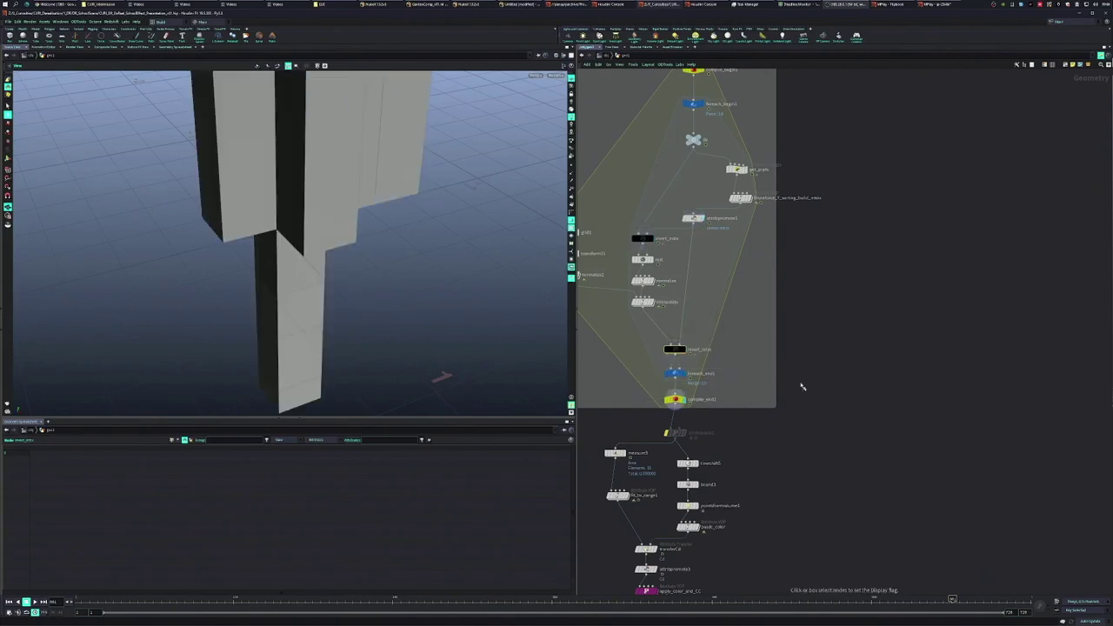
# Look over the color and animation nodes below the loop and display the bound node under timeshift5.
pyautogui.moveTo(774, 441); pyautogui.dragTo(775, 373)
pyautogui.moveTo(742, 318); pyautogui.dragTo(805, 423)
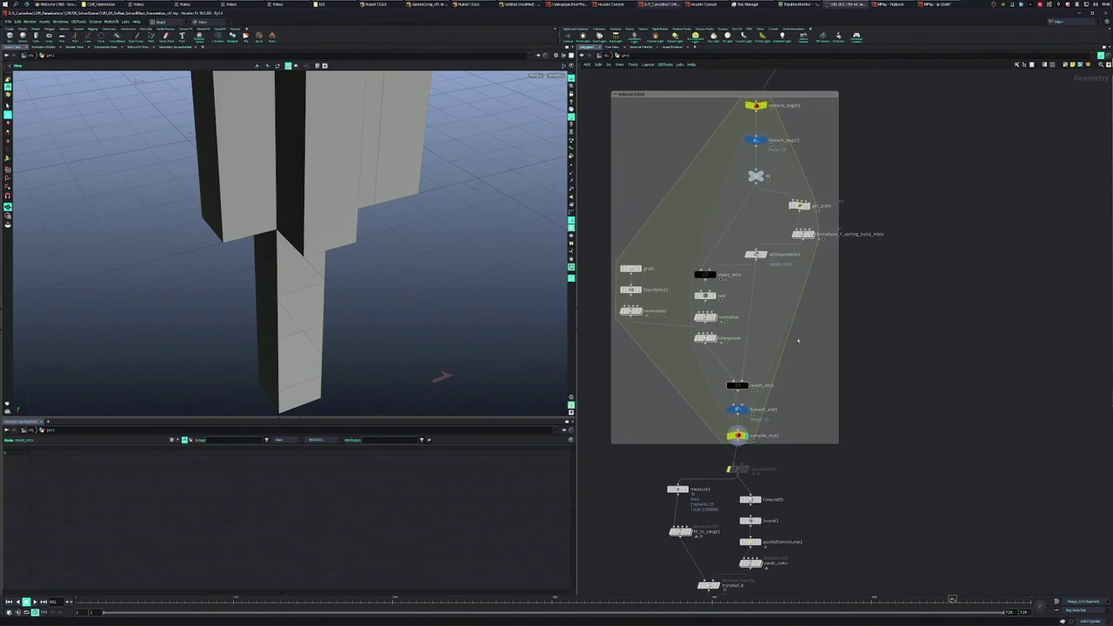
pyautogui.moveTo(850, 463); pyautogui.dragTo(865, 360)
pyautogui.scroll(1, 821, 437)
pyautogui.moveTo(820, 437); pyautogui.dragTo(795, 370)
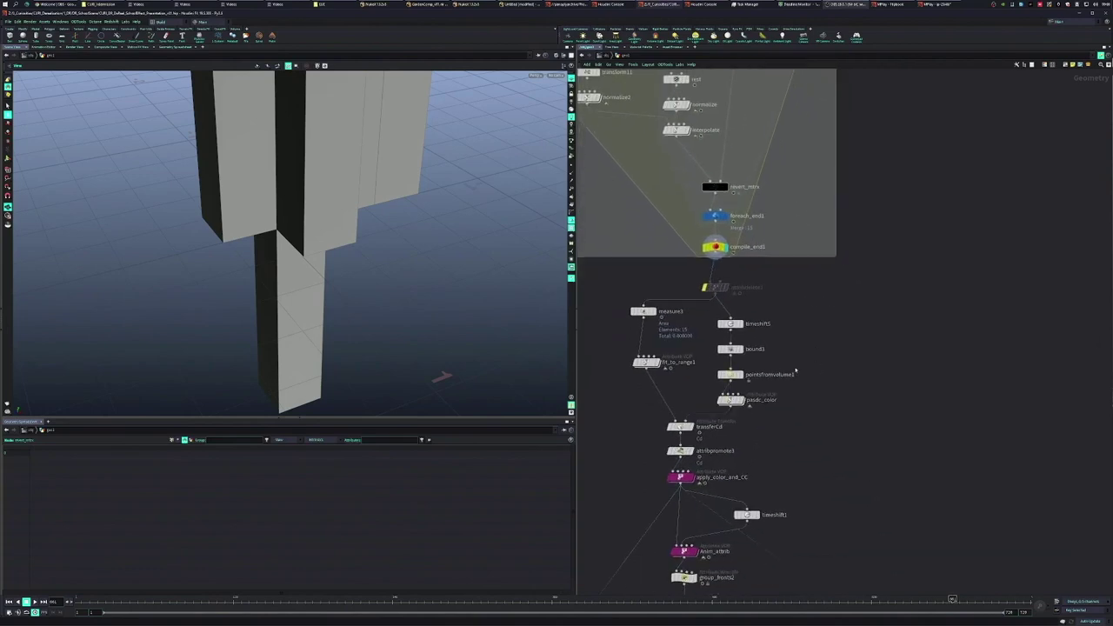
pyautogui.moveTo(801, 468); pyautogui.dragTo(824, 349)
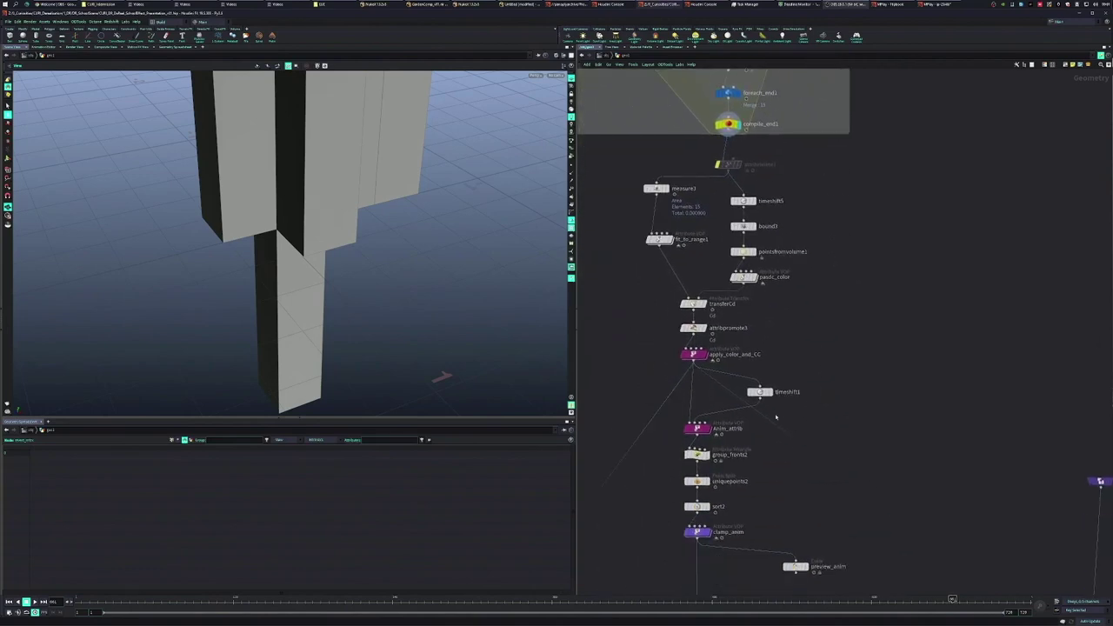
pyautogui.moveTo(765, 292); pyautogui.dragTo(779, 345)
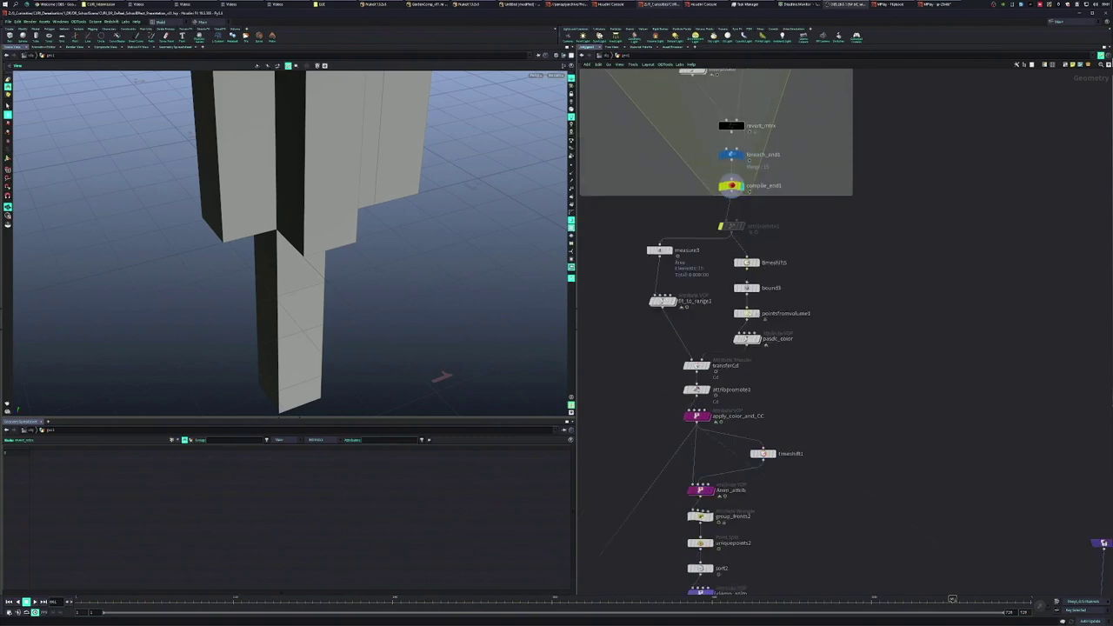
pyautogui.press('r')
pyautogui.click(747, 288)
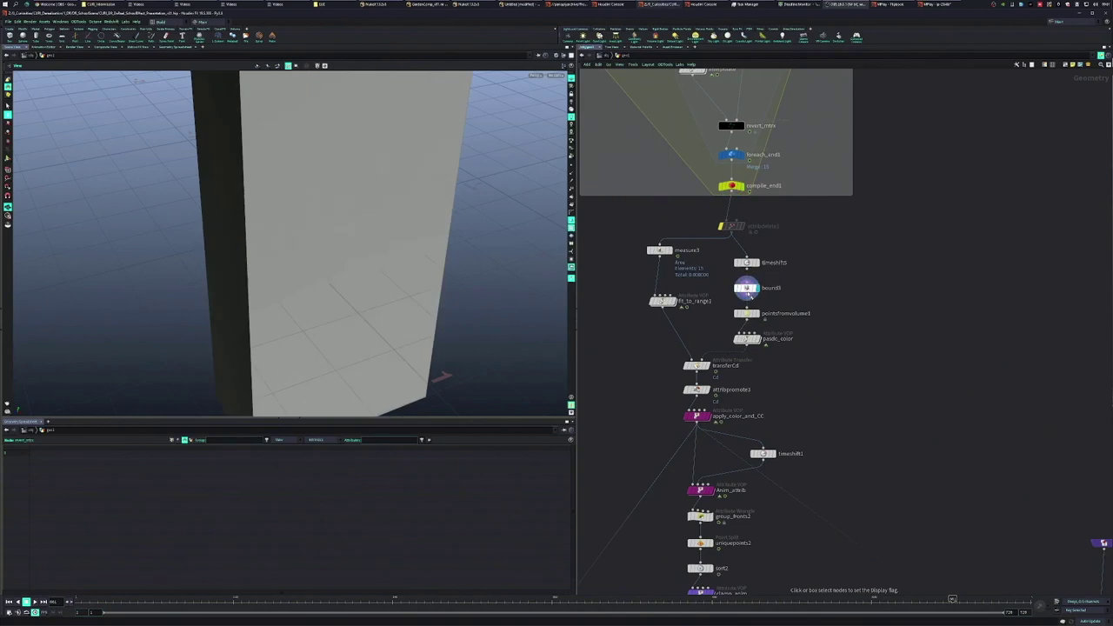
# Display pointsfromvolume1, the color node below it, transferCd and apply_color_and_CC in turn to examine how the pieces get their color.
pyautogui.click(744, 314)
pyautogui.click(748, 339)
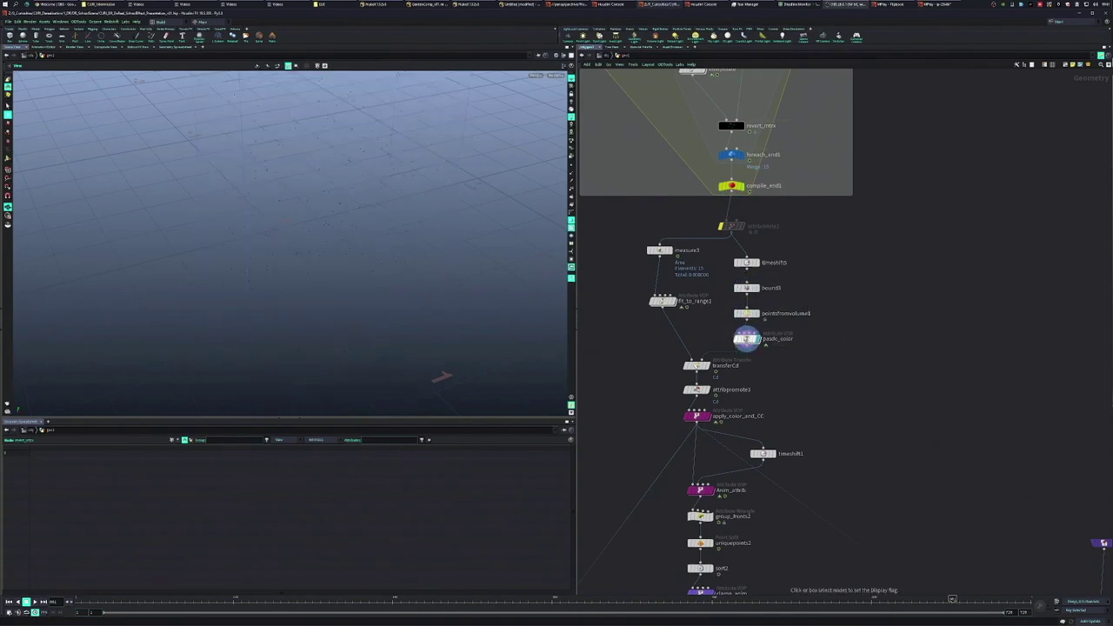
pyautogui.click(696, 365)
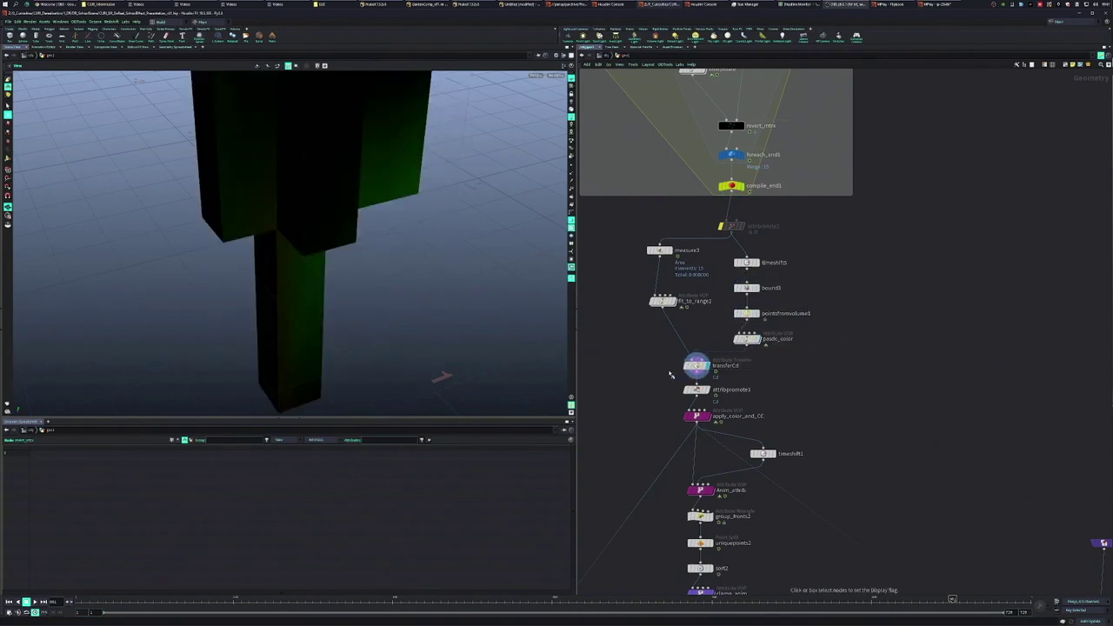
pyautogui.click(696, 415)
pyautogui.scroll(-4, 367, 235)
pyautogui.moveTo(266, 259); pyautogui.dragTo(292, 233)
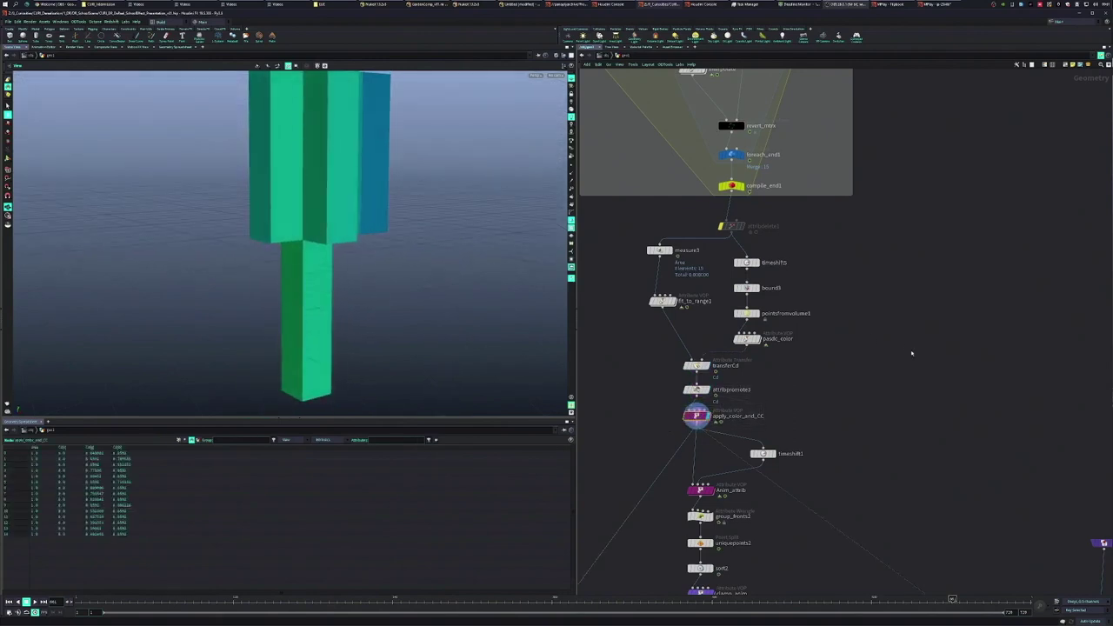
# Show the parameters of apply_color_and_CC and adjust its hue shift to try other colors on the locker pieces.
pyautogui.press('p')
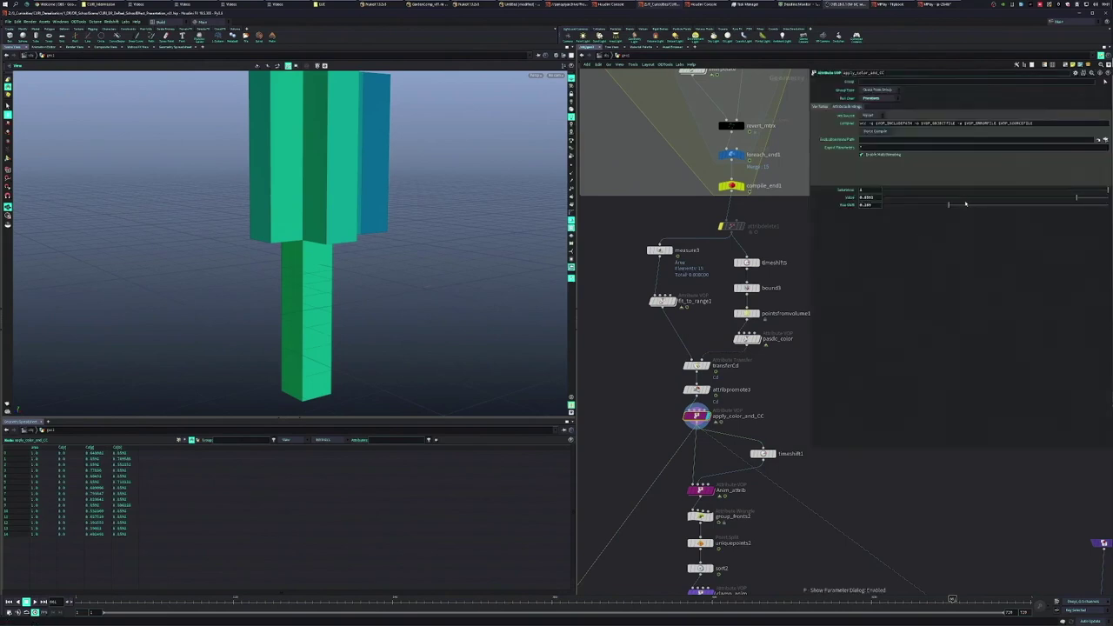
pyautogui.moveTo(949, 204)
pyautogui.mouseDown()
pyautogui.moveTo(1035, 206)
pyautogui.moveTo(932, 207)
pyautogui.mouseUp()
pyautogui.moveTo(942, 205); pyautogui.dragTo(948, 205)
pyautogui.moveTo(786, 404); pyautogui.dragTo(730, 336)
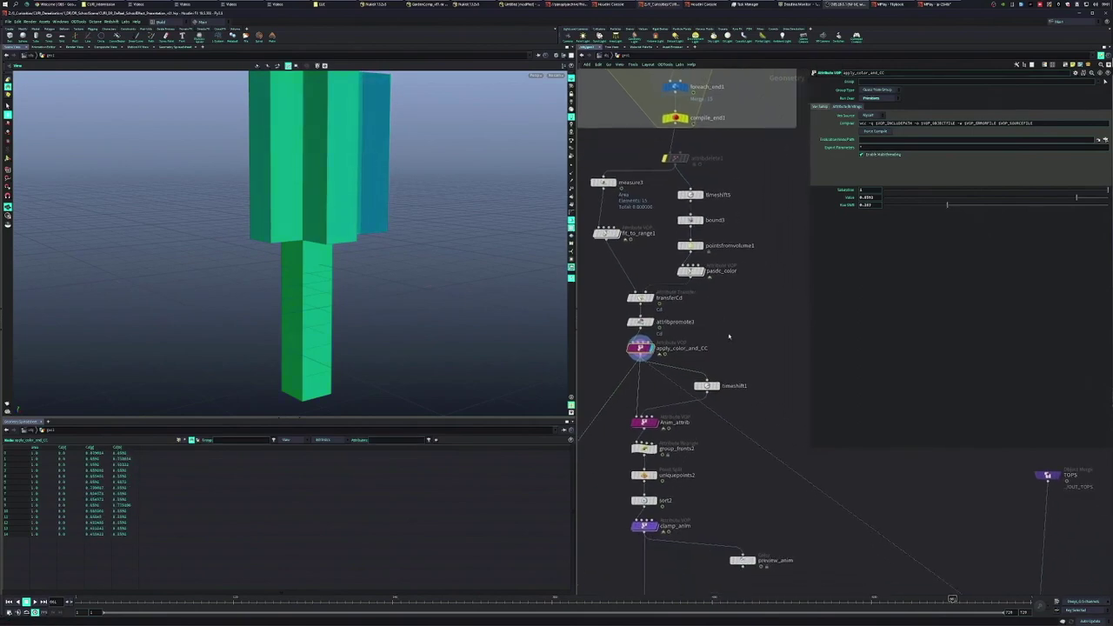
# Display timeshift1 and Anim_attrib to look at the start of the animation attribute chain.
pyautogui.click(717, 384)
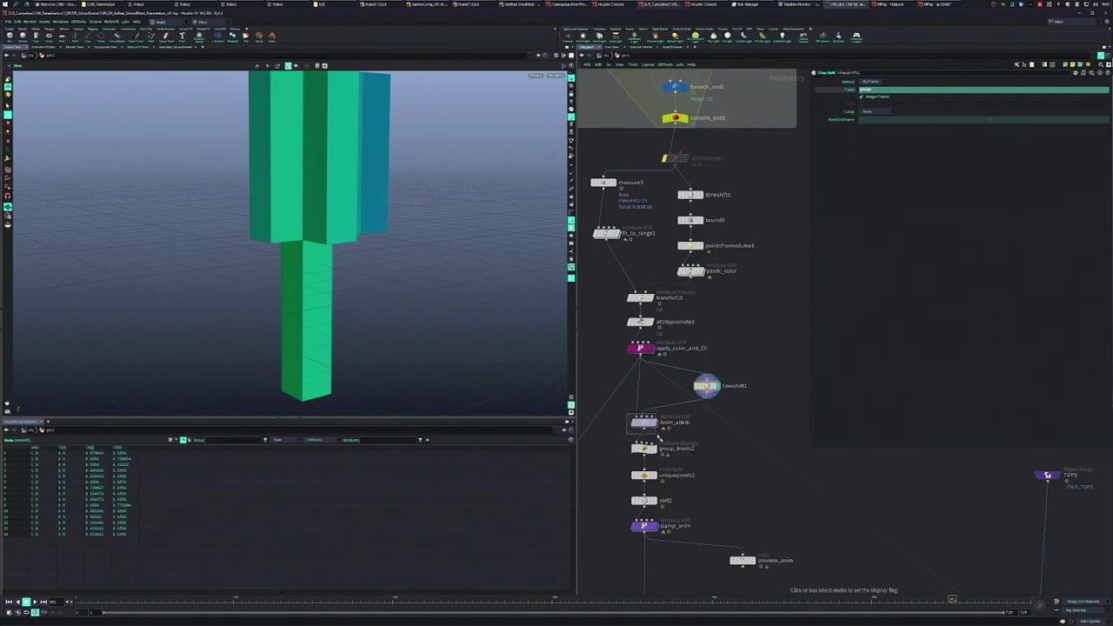
pyautogui.moveTo(713, 392); pyautogui.dragTo(679, 383)
pyautogui.press('r')
pyautogui.moveTo(738, 448); pyautogui.dragTo(723, 375)
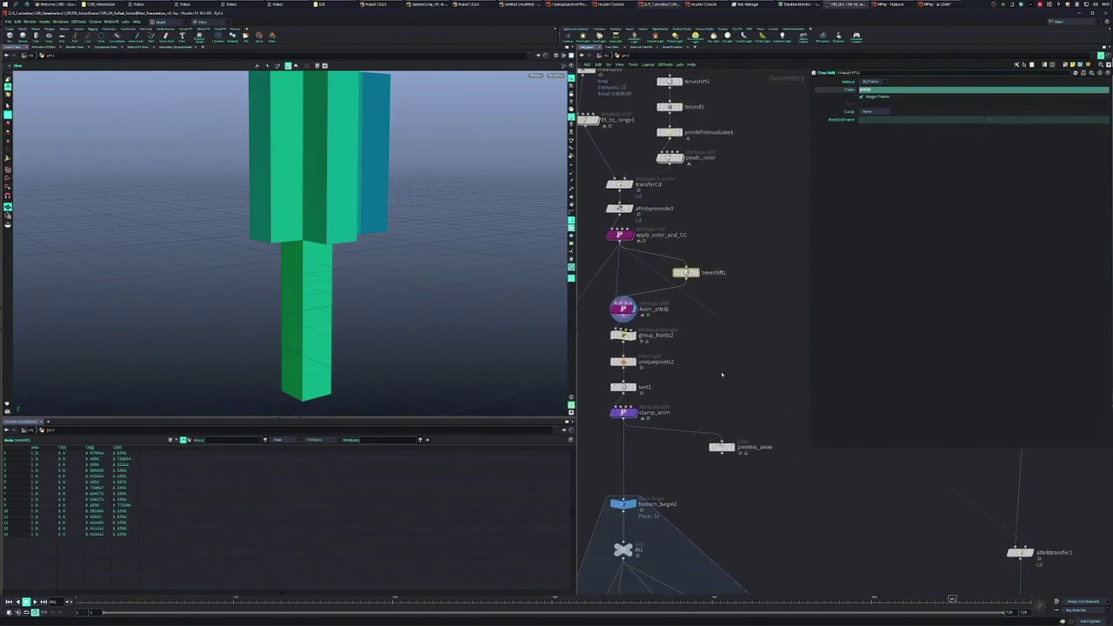
pyautogui.press('r')
# Display preview_anim and scrub the timeline to examine the animation attribute as color on the geometry.
pyautogui.click(727, 447)
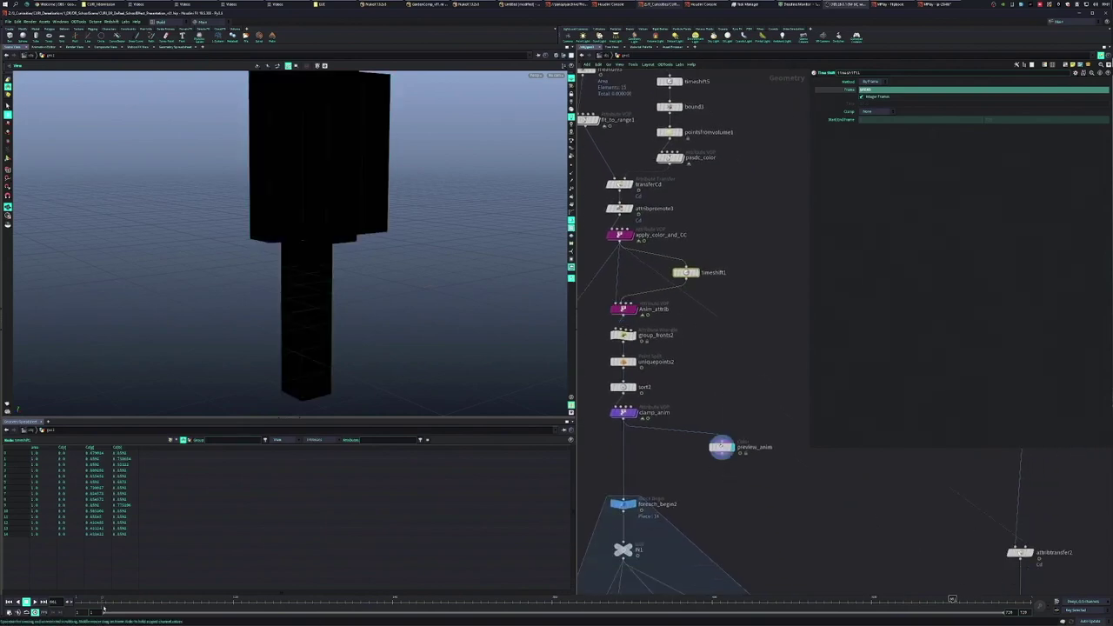
pyautogui.moveTo(106, 600); pyautogui.dragTo(151, 599)
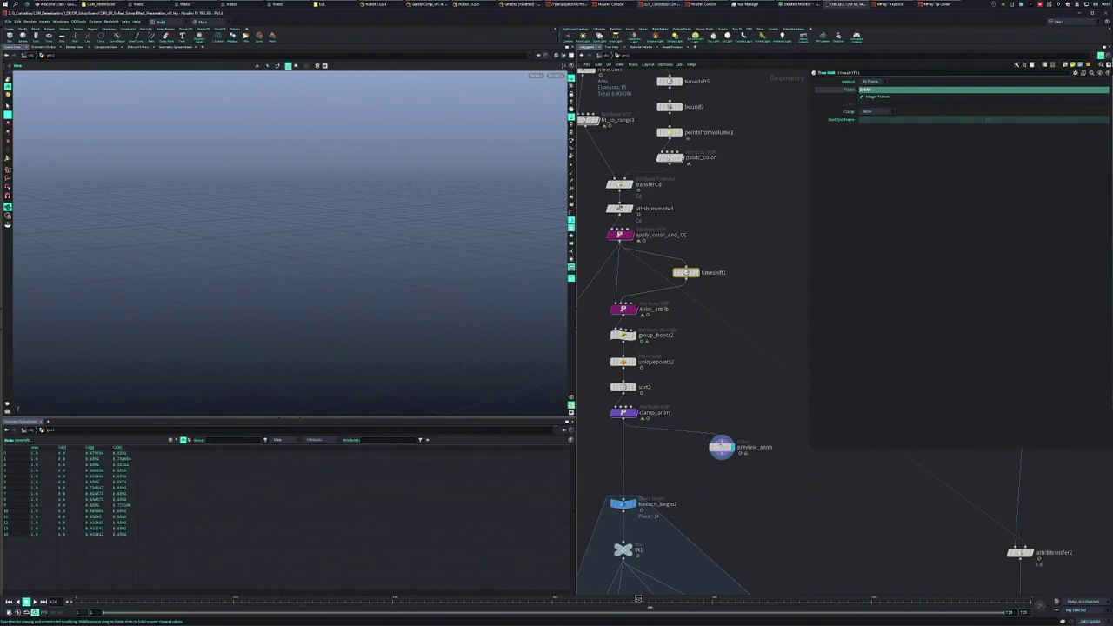
pyautogui.moveTo(639, 598); pyautogui.dragTo(750, 599)
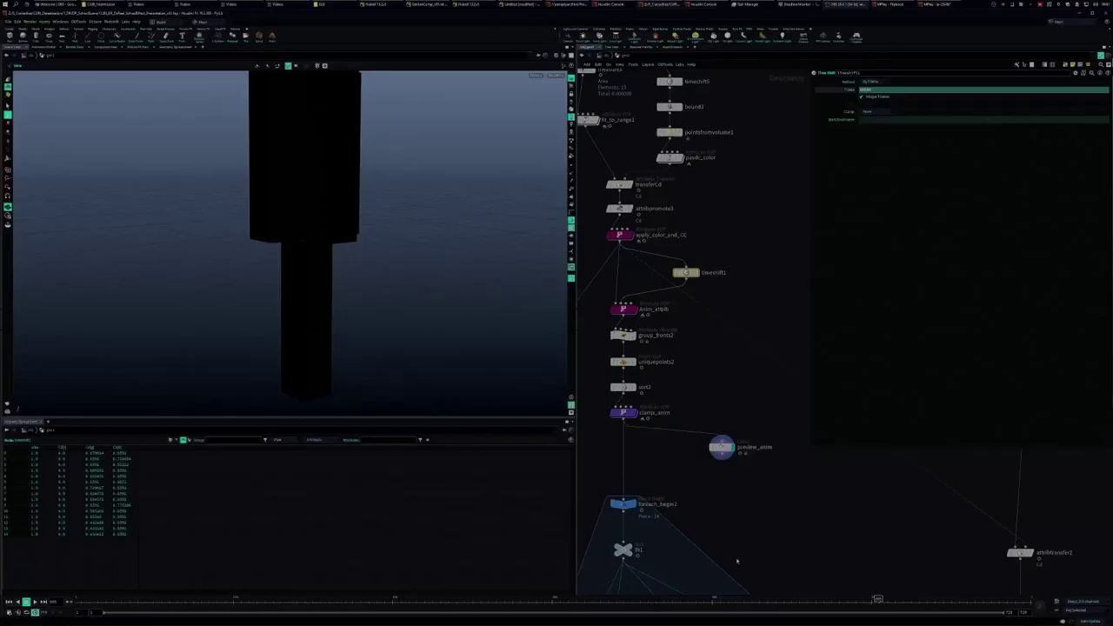
# Display the matrix transfer node inside the foreach_begin2 loop to view a single piece.
pyautogui.scroll(-3, 696, 429)
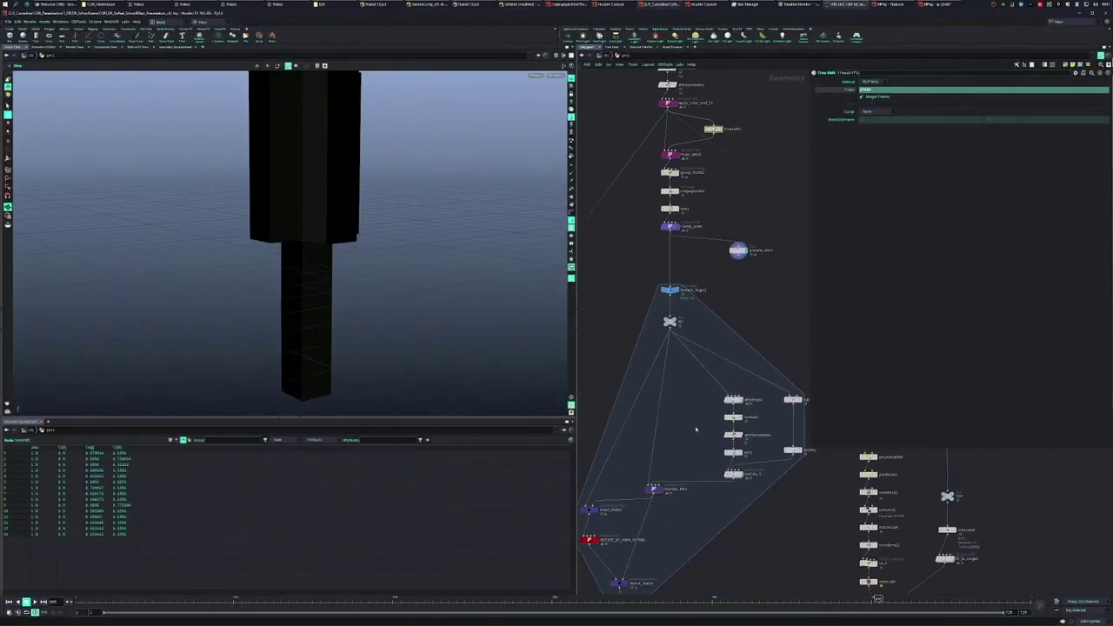
pyautogui.moveTo(675, 438)
pyautogui.mouseDown()
pyautogui.moveTo(701, 396)
pyautogui.moveTo(651, 401)
pyautogui.moveTo(666, 360)
pyautogui.moveTo(651, 428)
pyautogui.mouseUp()
pyautogui.press('r')
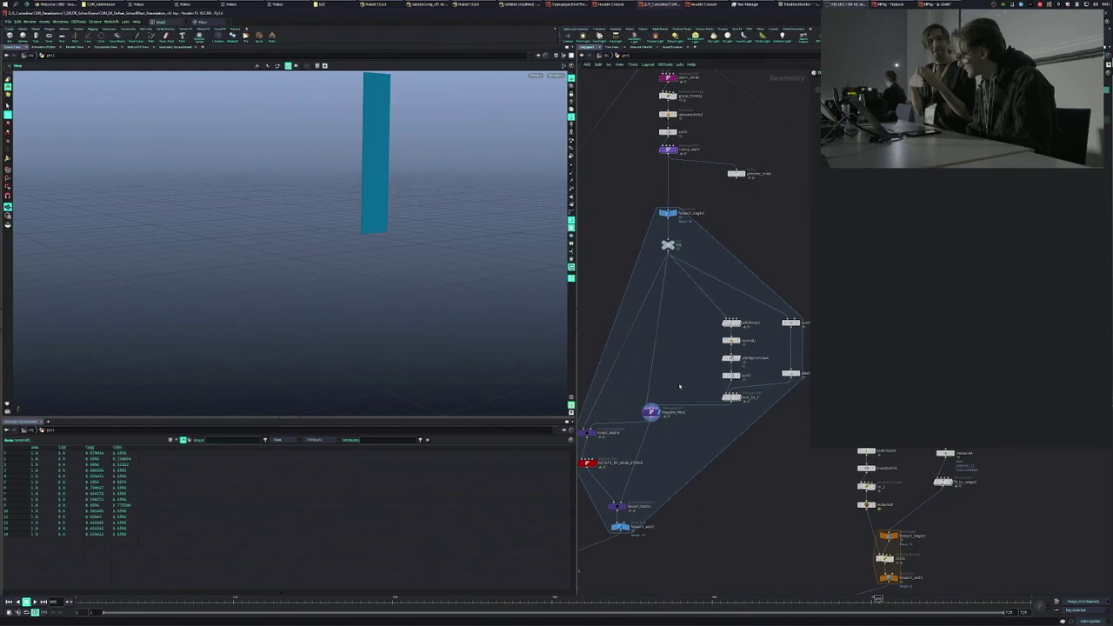
pyautogui.moveTo(675, 384); pyautogui.dragTo(712, 364)
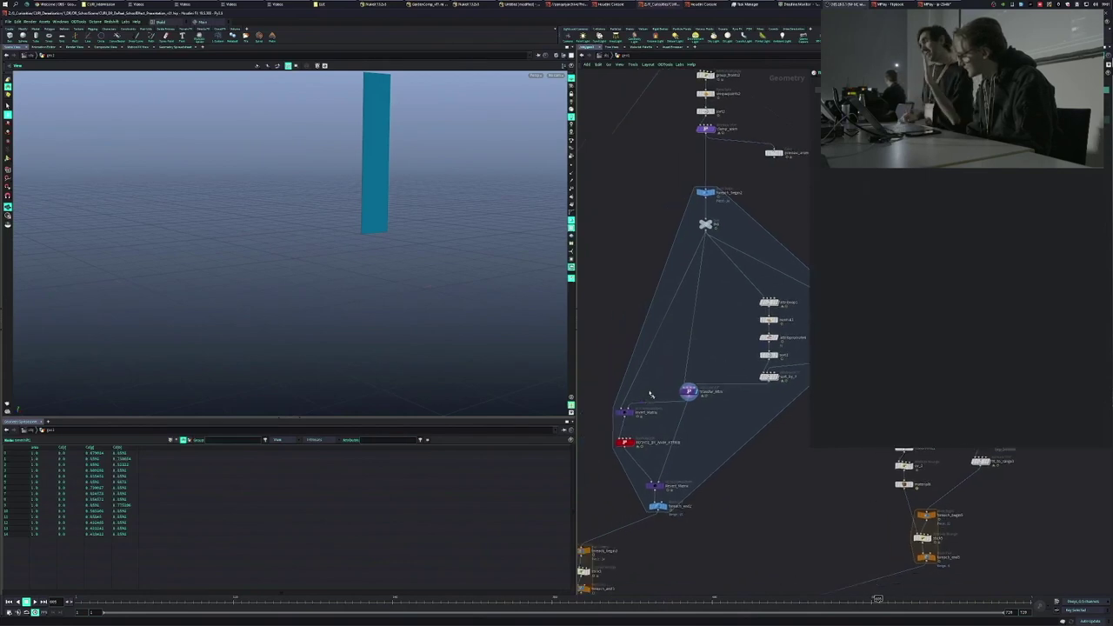
# Display Invert_Matrix, ROTATE_BY_ANIM_ATTRIB and foreach_end2 in turn and scrub the timeline to examine the pieces folding.
pyautogui.click(626, 413)
pyautogui.click(625, 442)
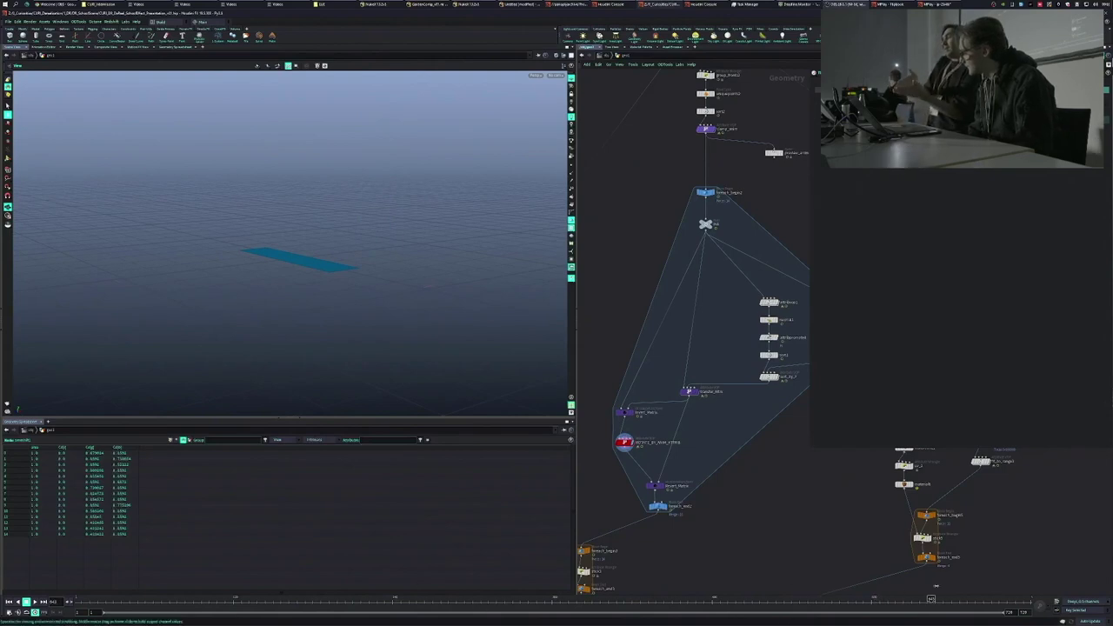
pyautogui.click(665, 506)
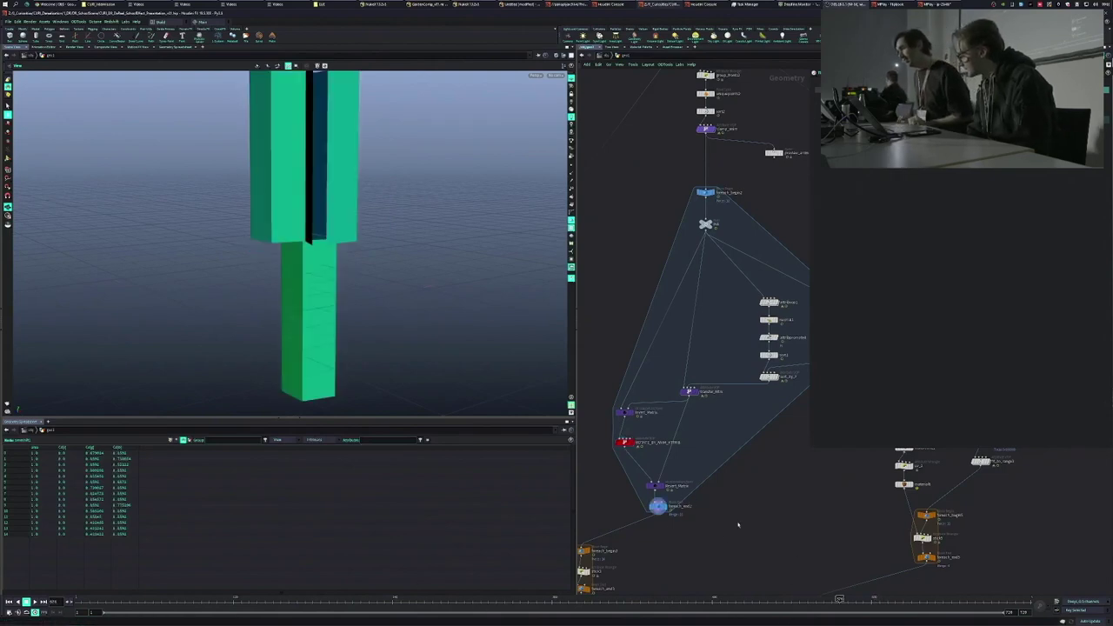
pyautogui.moveTo(746, 601); pyautogui.dragTo(614, 599)
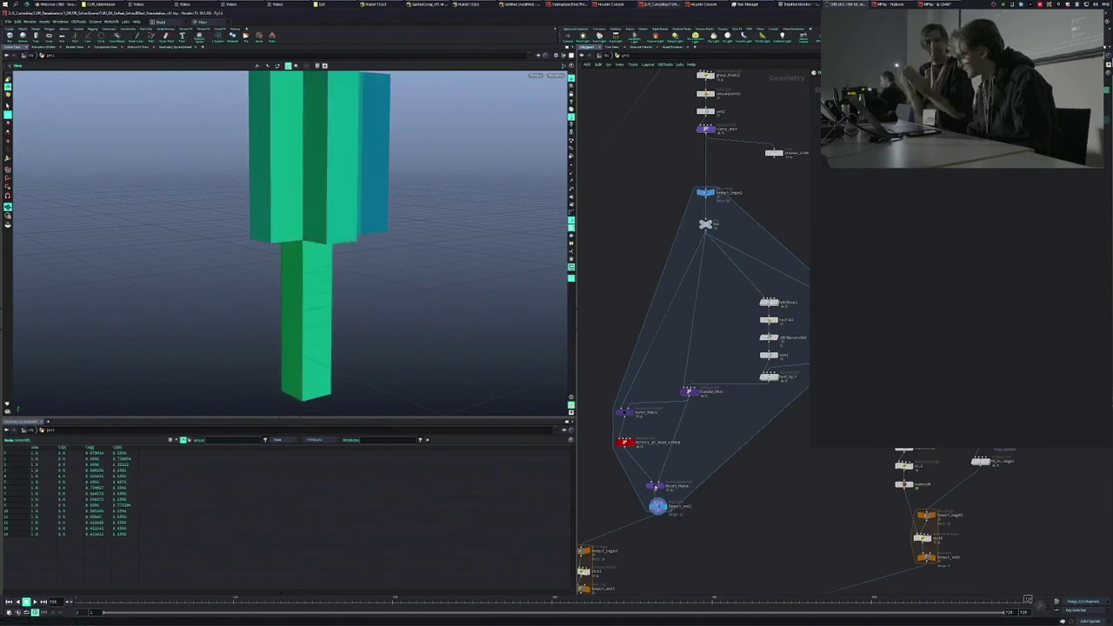
# Scrub the loop output with the matrix revert bypassed and reconnect Revert_Matrix to foreach_end2.
pyautogui.scroll(3, 694, 452)
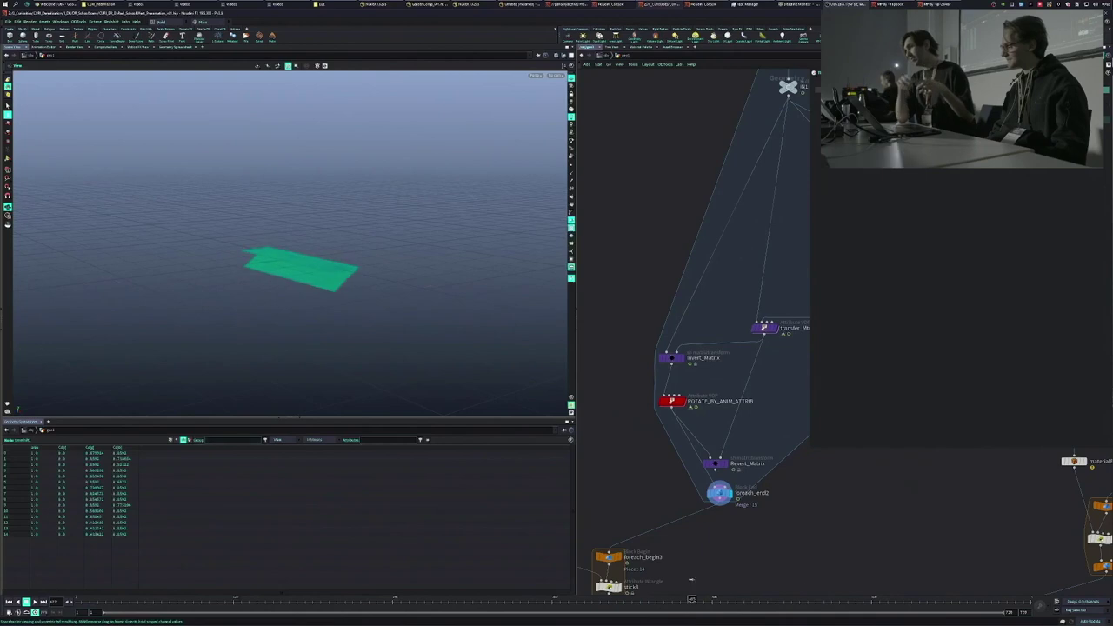
pyautogui.moveTo(548, 571); pyautogui.dragTo(888, 572)
pyautogui.click(721, 488)
pyautogui.moveTo(715, 470); pyautogui.dragTo(717, 487)
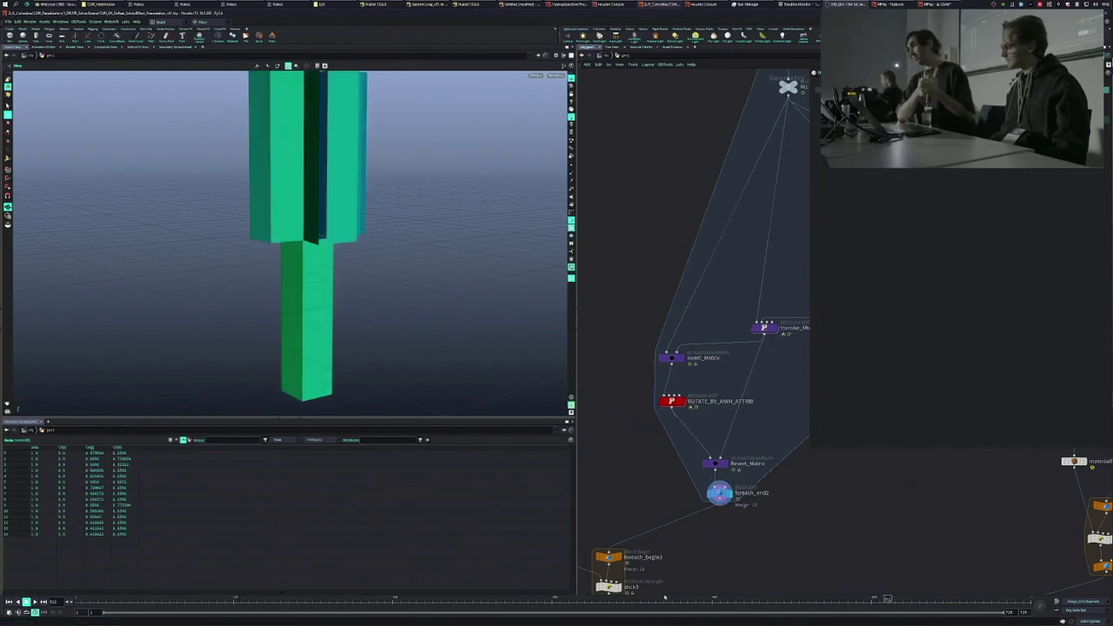
# Display the imported locker model and the nodes below it that isolate and extrude its door.
pyautogui.scroll(-3, 789, 499)
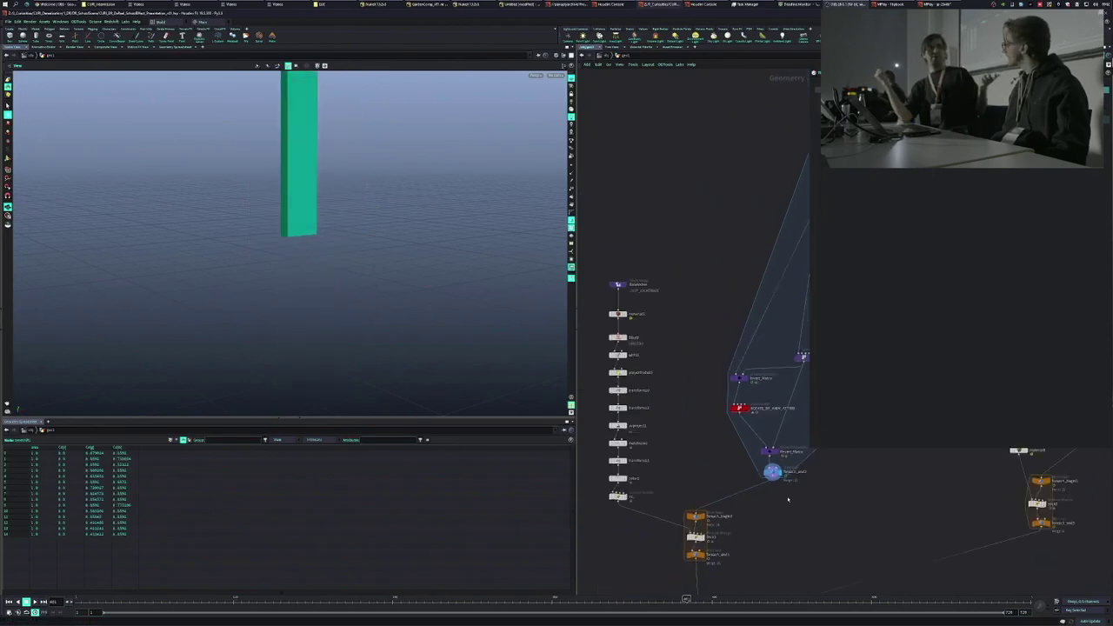
pyautogui.press('r')
pyautogui.click(617, 284)
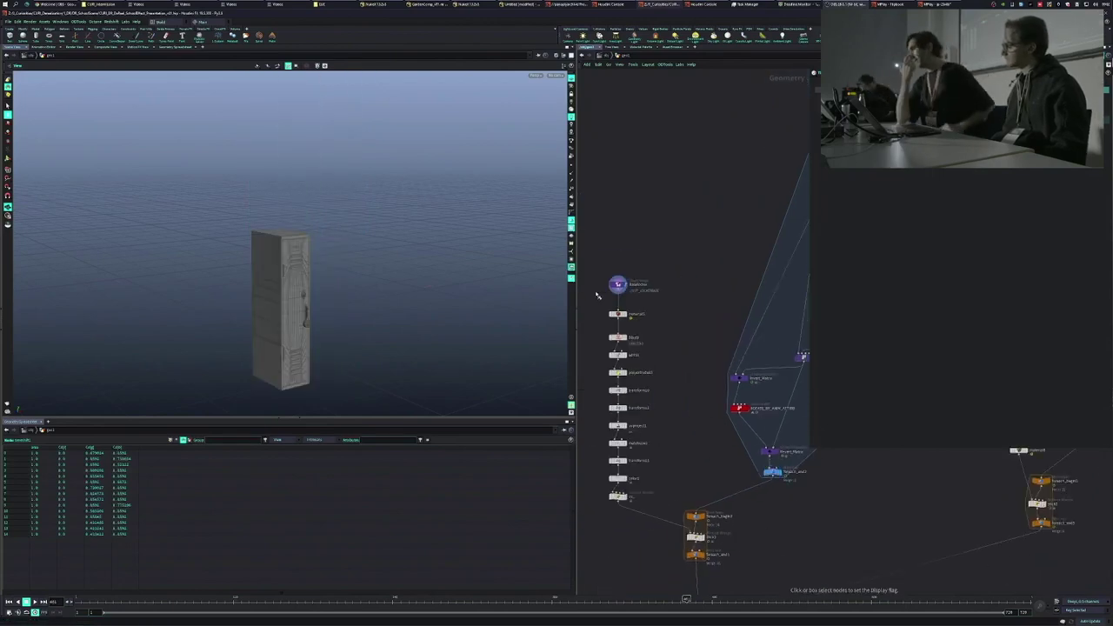
pyautogui.click(667, 350)
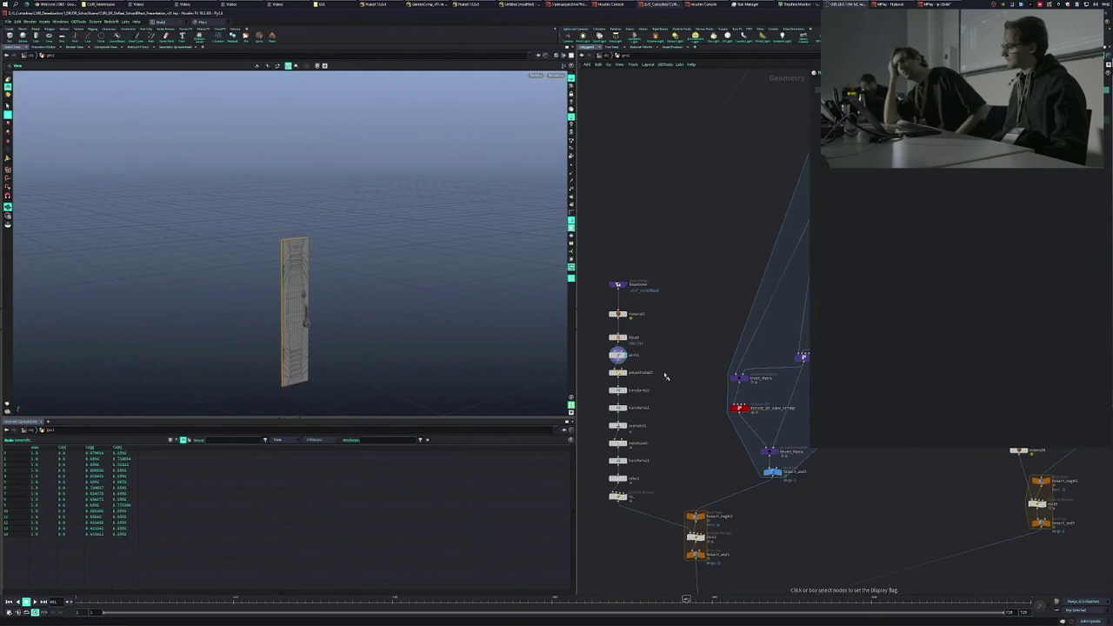
pyautogui.click(618, 373)
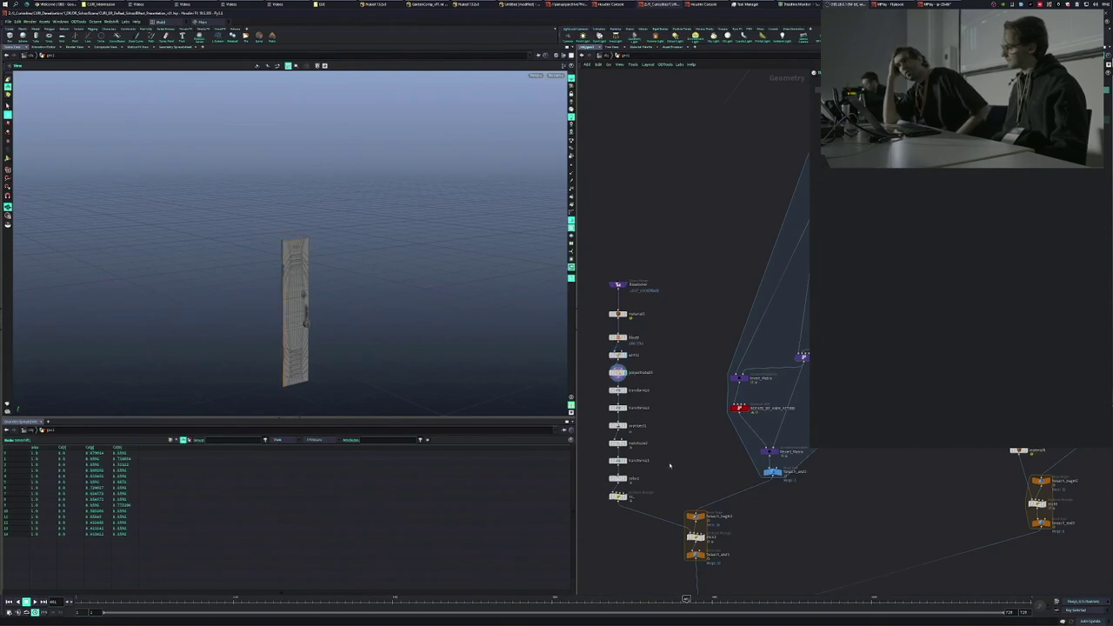
# Display the last node of the locker door chain and orbit around the flattened, square door geometry.
pyautogui.moveTo(670, 465); pyautogui.dragTo(679, 402)
pyautogui.press('r')
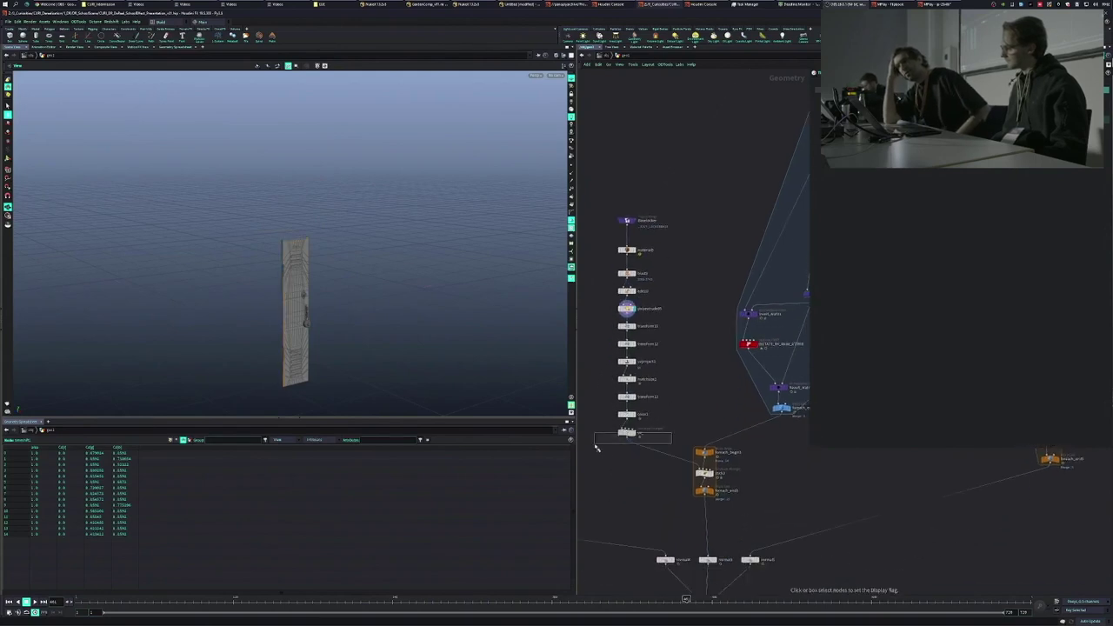
pyautogui.moveTo(596, 448); pyautogui.dragTo(598, 447)
pyautogui.moveTo(344, 314); pyautogui.dragTo(387, 363)
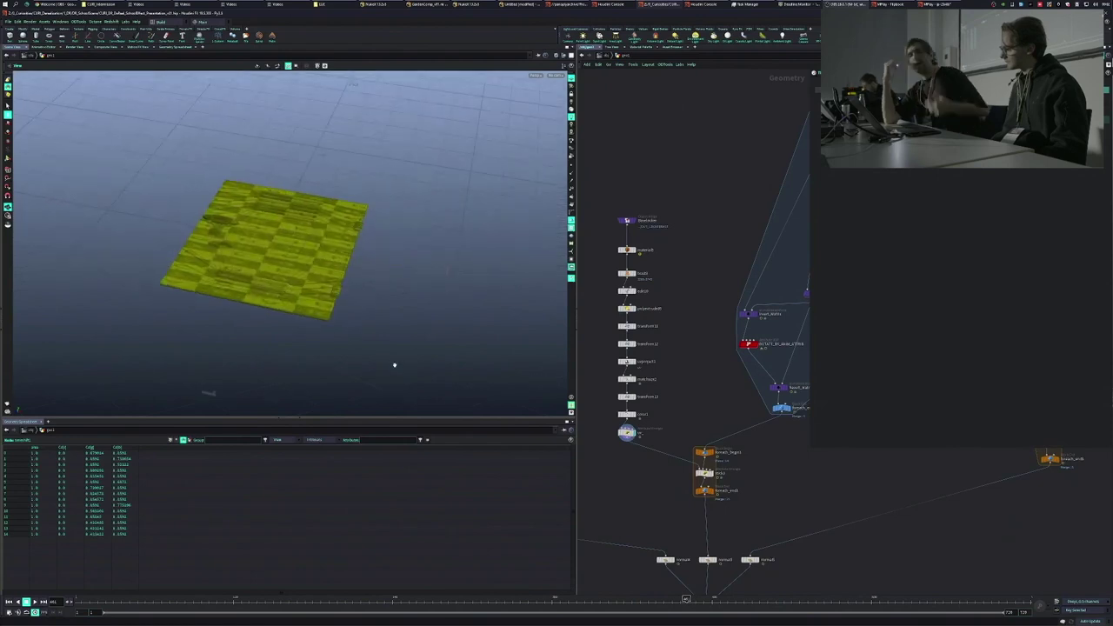
# Display the door-copying loop's output and the middle normal node below it to view the doors on the animated faces.
pyautogui.click(705, 490)
pyautogui.click(708, 560)
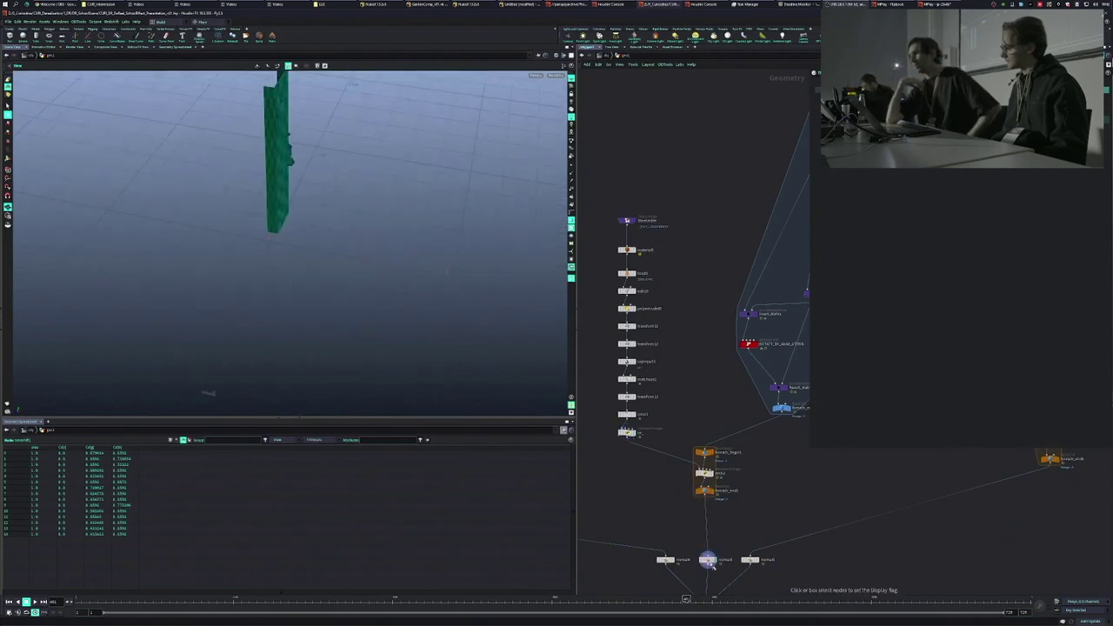
pyautogui.moveTo(311, 264); pyautogui.dragTo(288, 179)
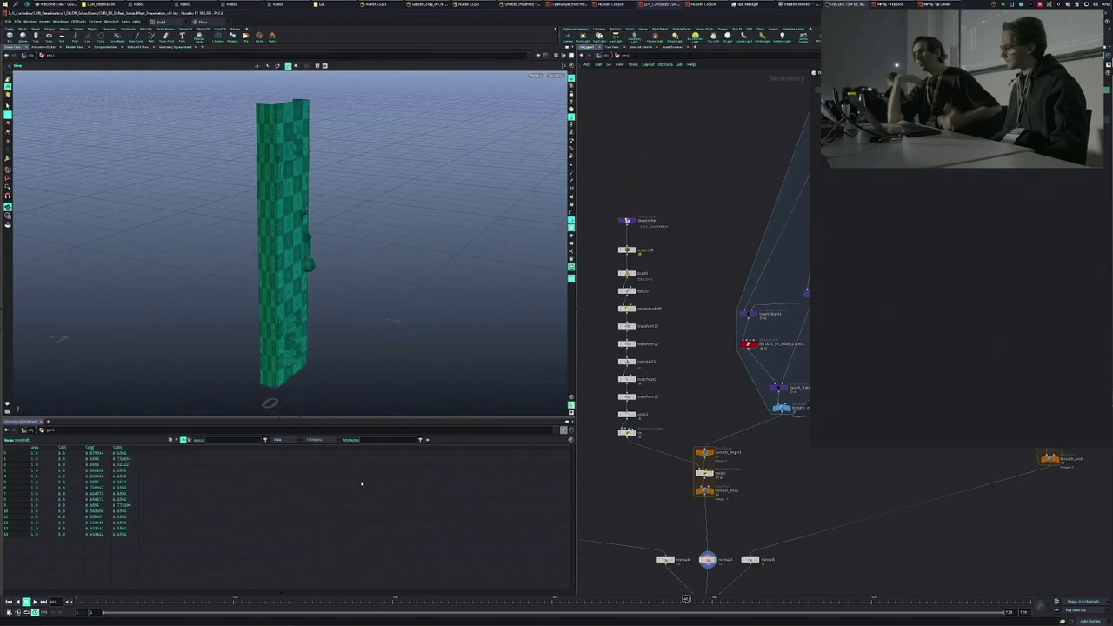
# Display the two outer normal nodes and the merge below them to view the frame and doors combined.
pyautogui.moveTo(689, 539); pyautogui.dragTo(690, 439)
pyautogui.click(671, 458)
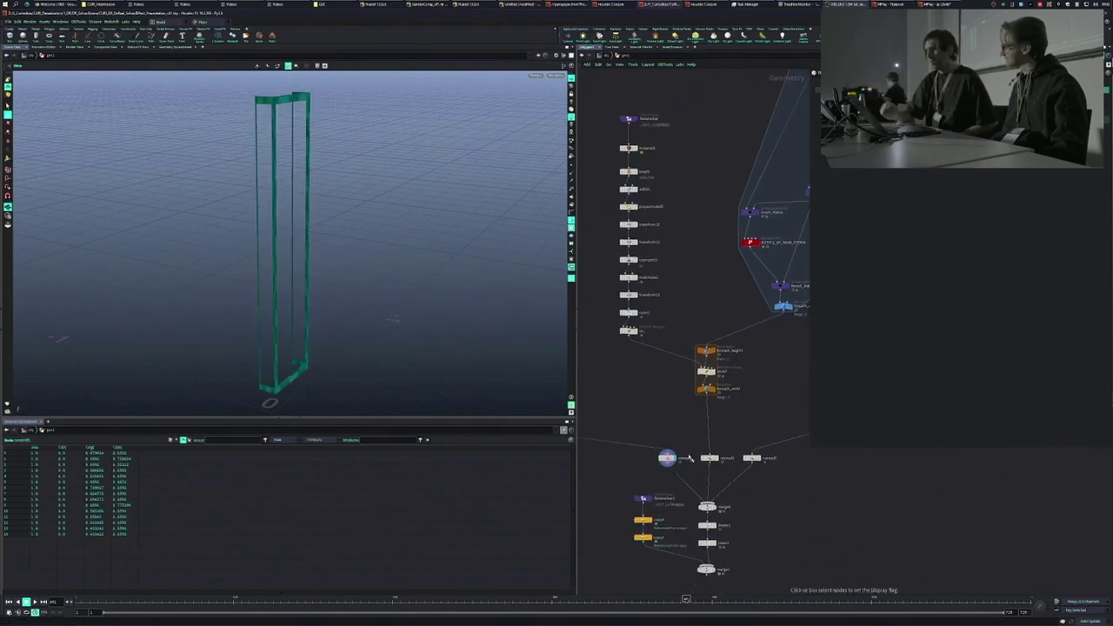
pyautogui.click(751, 458)
pyautogui.click(708, 509)
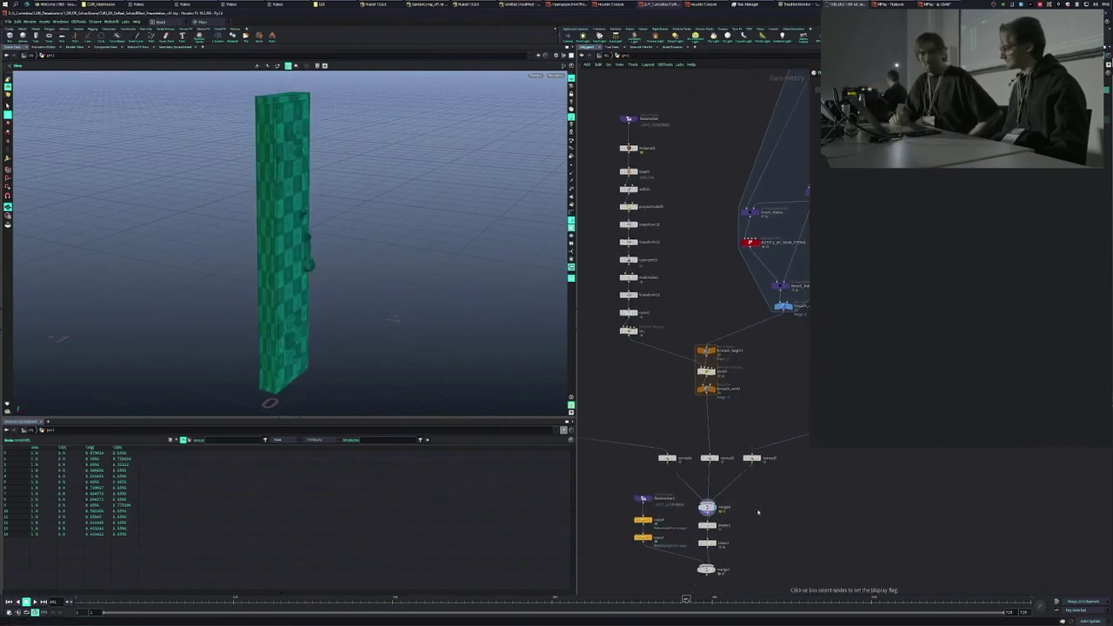
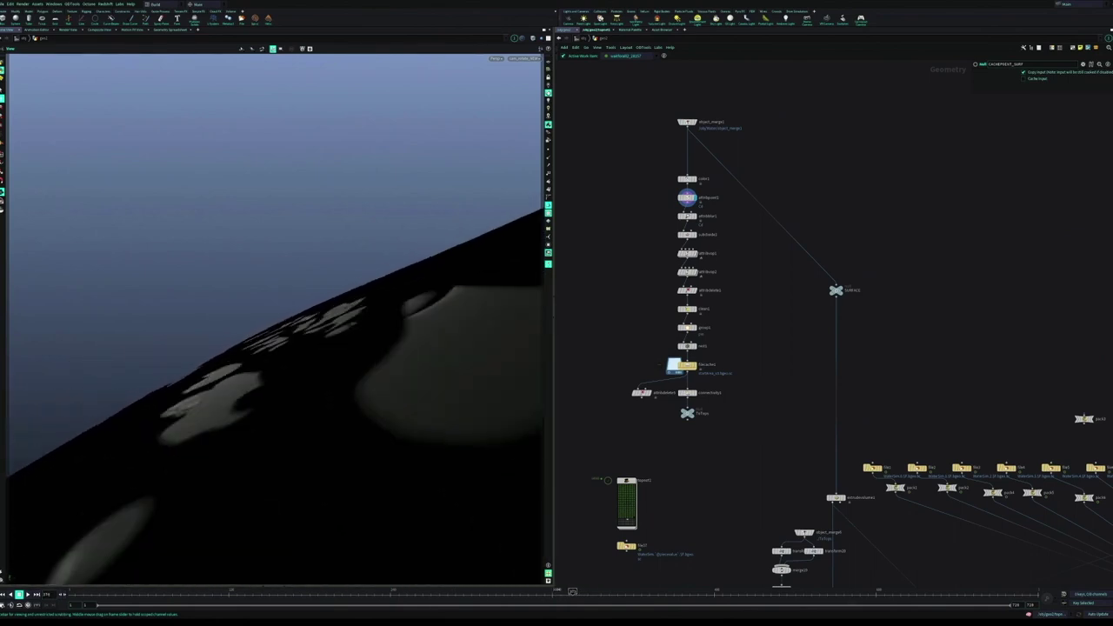
# Display attribvop1, attribvop2 and rest1 in turn to examine how the separate surface patches are isolated.
pyautogui.press('r')
pyautogui.click(687, 253)
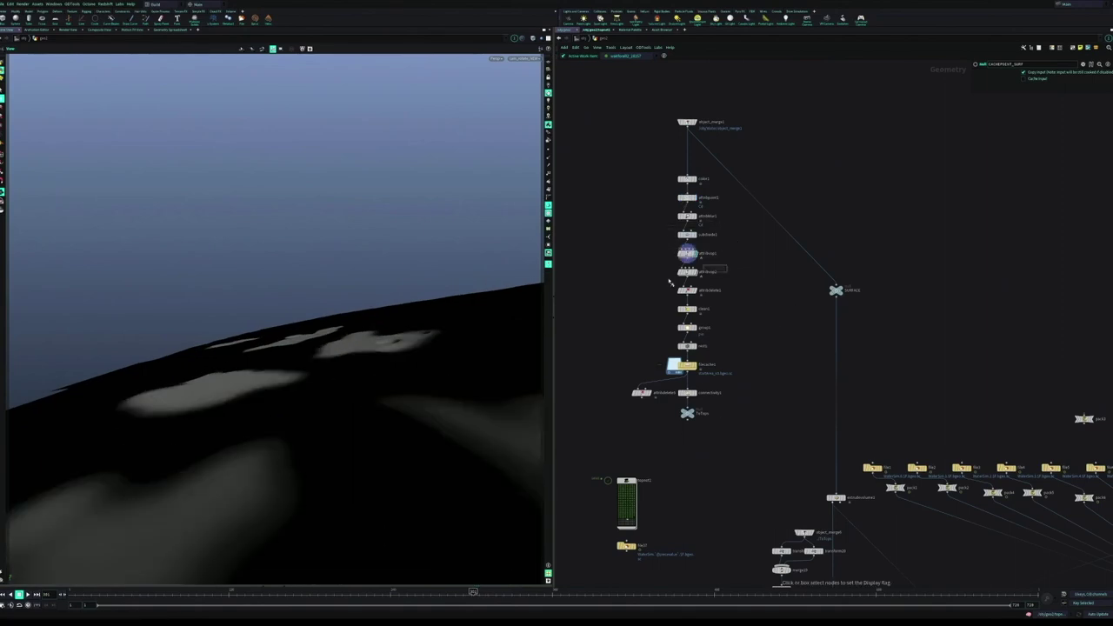
pyautogui.click(687, 272)
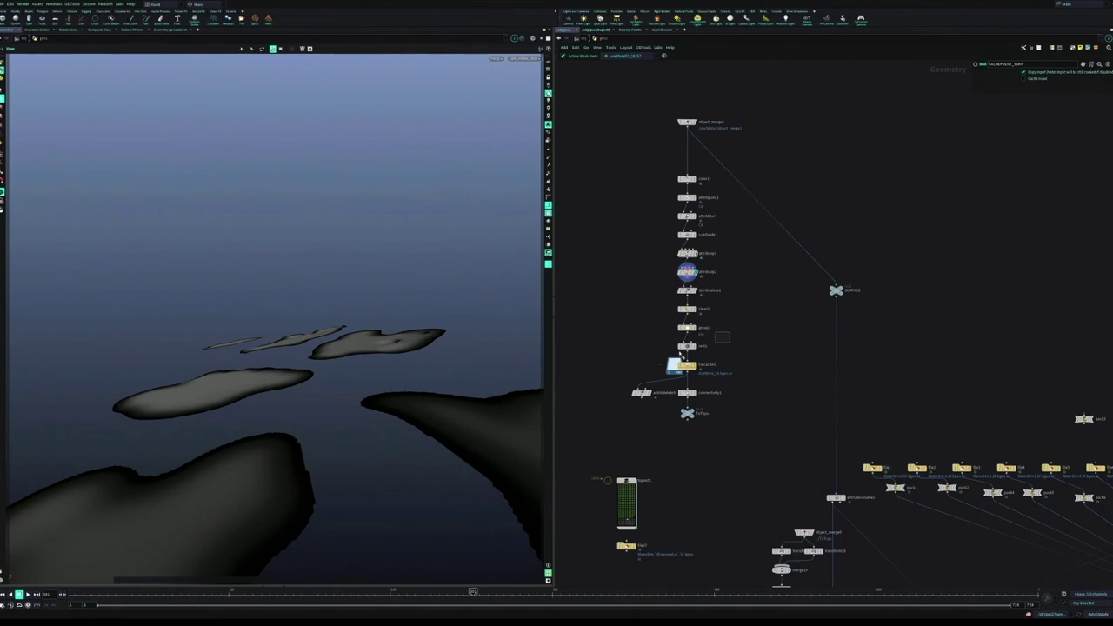
pyautogui.click(686, 347)
pyautogui.moveTo(734, 350); pyautogui.dragTo(728, 289)
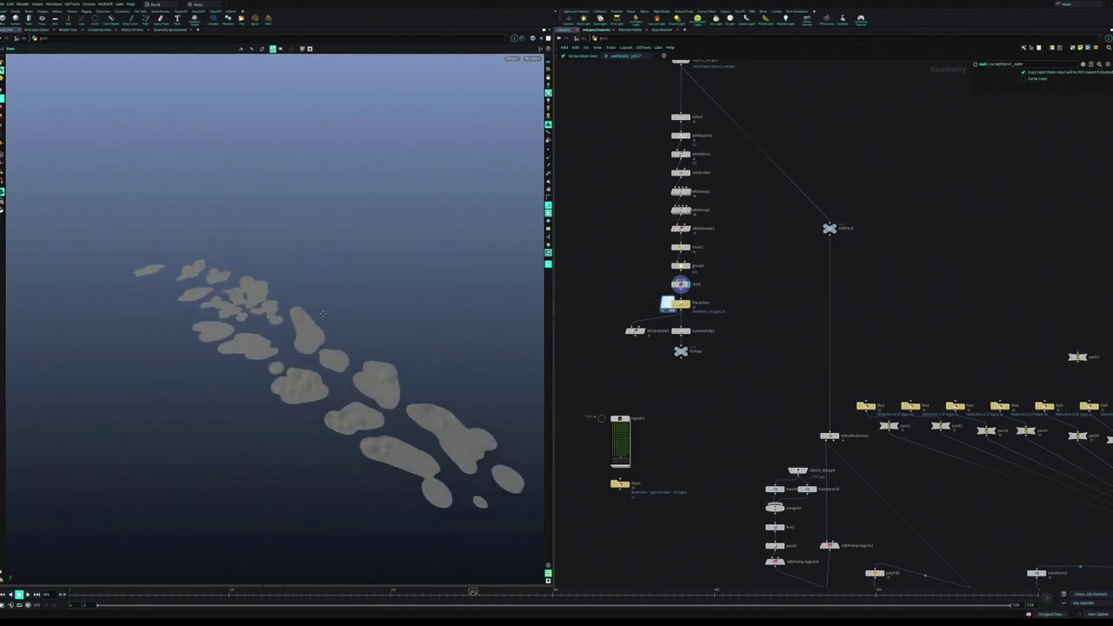
# Display connectivity1 and the ToTops null, and go inside the topnet1 network.
pyautogui.scroll(3, 729, 315)
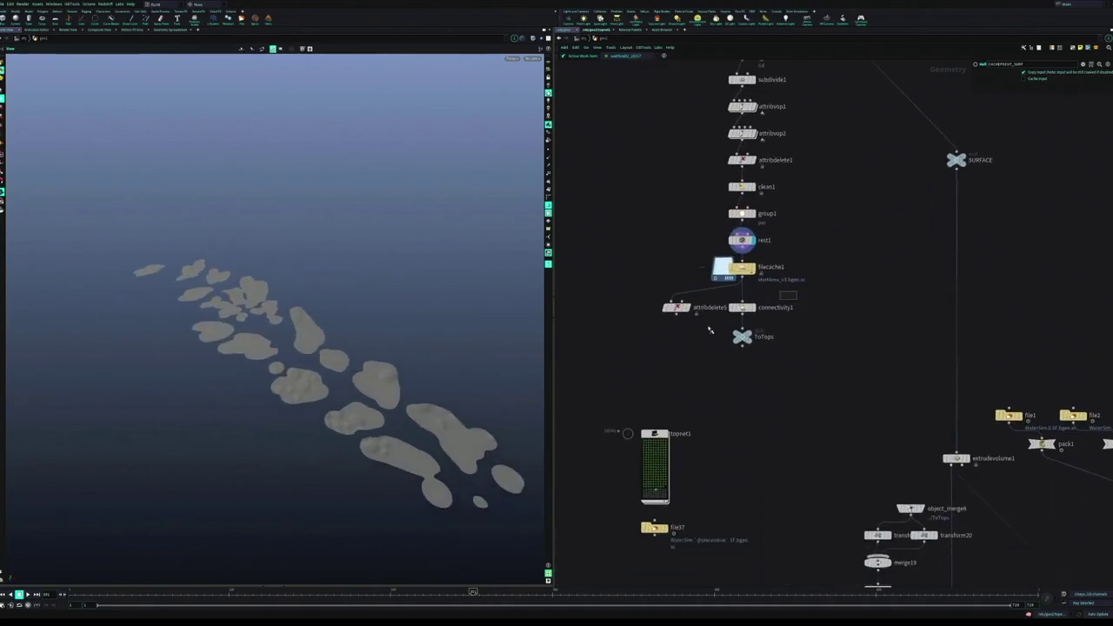
pyautogui.click(742, 308)
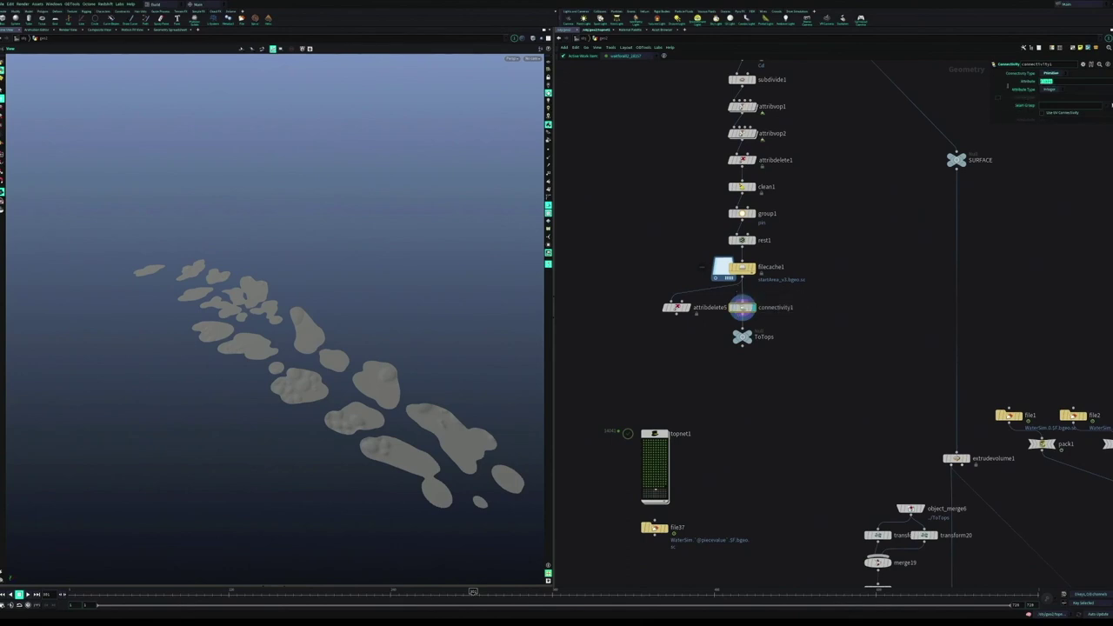
pyautogui.click(742, 338)
pyautogui.moveTo(664, 446)
pyautogui.mouseDown()
pyautogui.moveTo(664, 402)
pyautogui.moveTo(663, 440)
pyautogui.mouseUp()
pyautogui.doubleClick(664, 440)
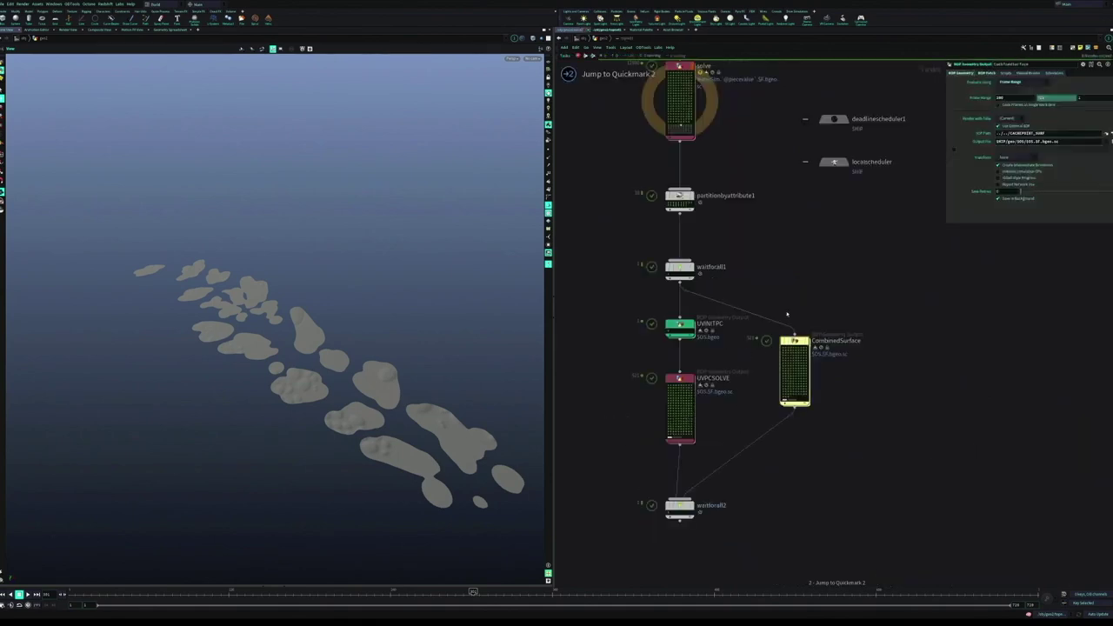
# Select geometryimport1 in the task network and examine its data extraction settings for splitting the surface into pieces.
pyautogui.moveTo(849, 171); pyautogui.dragTo(685, 272)
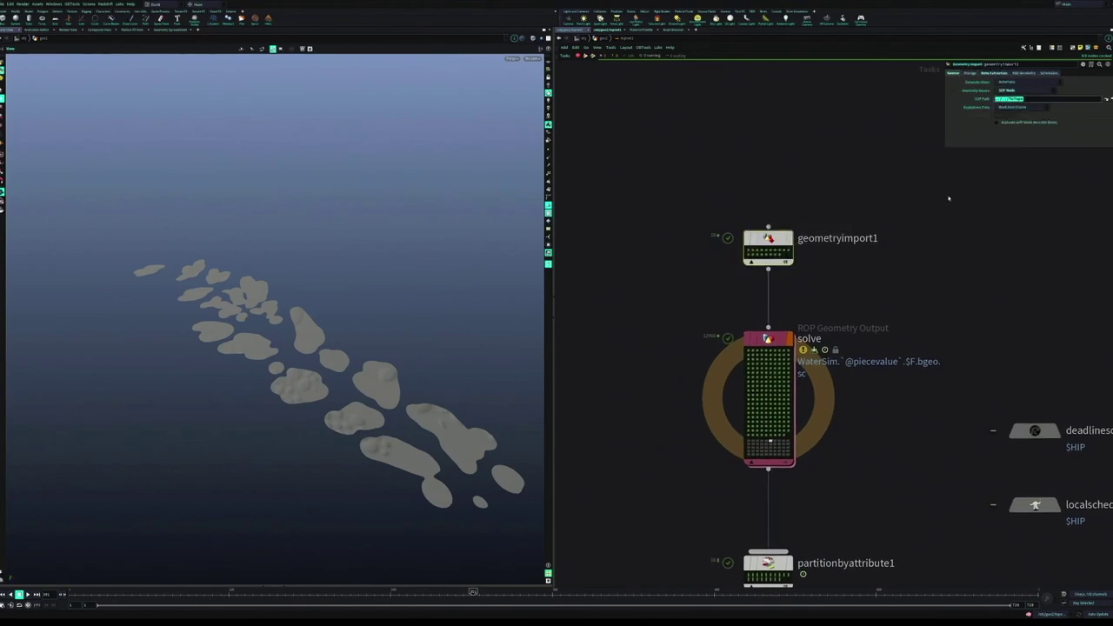
pyautogui.click(973, 74)
pyautogui.click(992, 73)
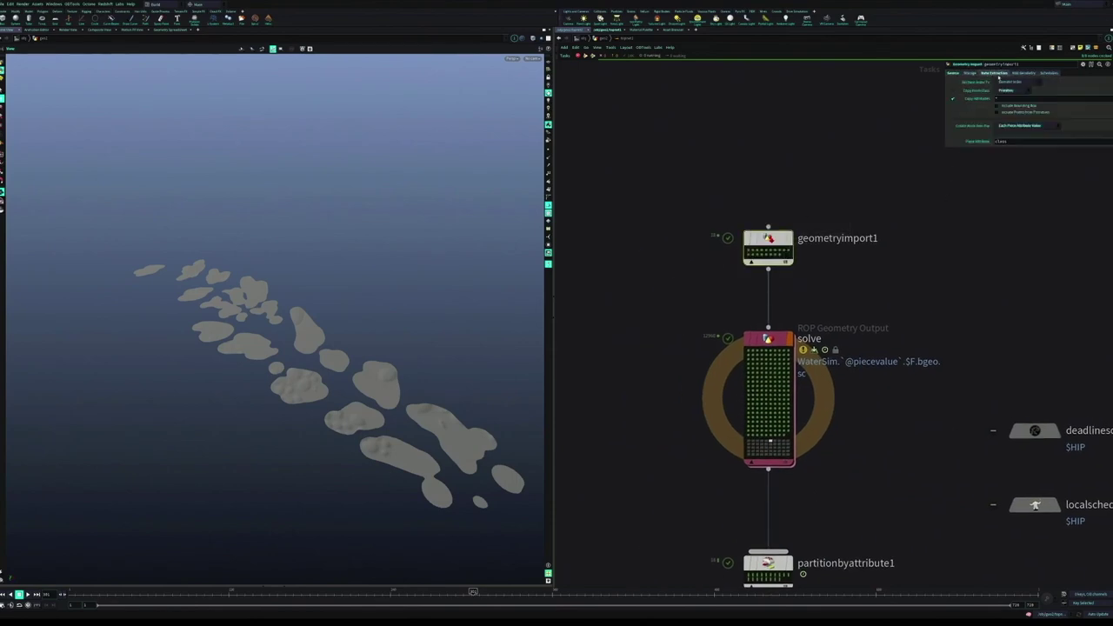
pyautogui.click(945, 222)
pyautogui.scroll(2, 765, 261)
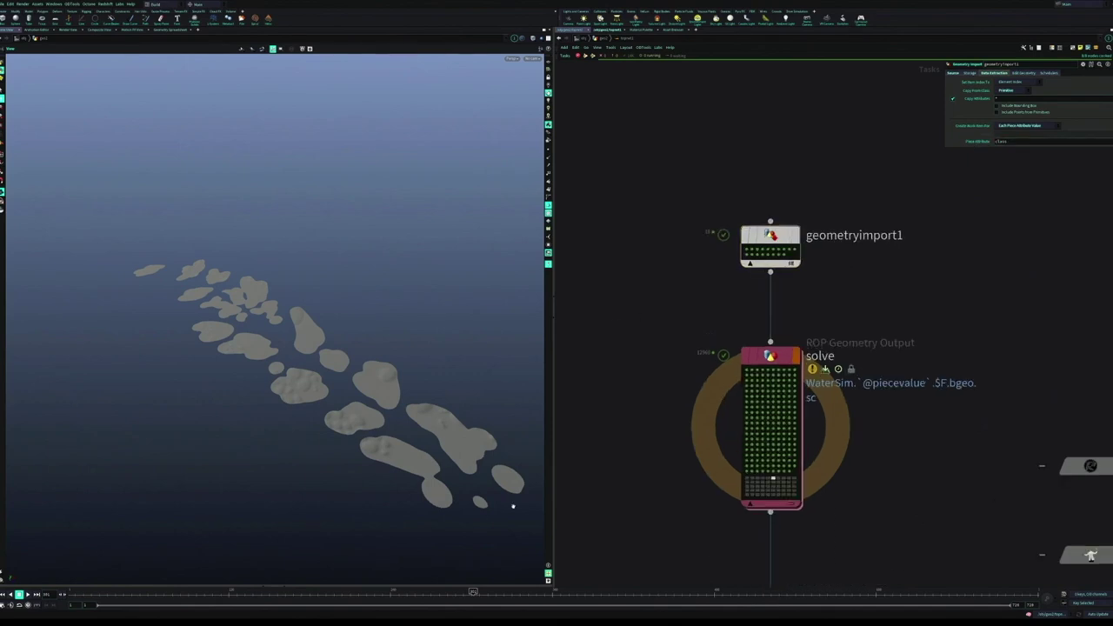
# Go inside the solve node and into its solver2 to examine the per-piece simulation network.
pyautogui.moveTo(270, 391); pyautogui.dragTo(226, 370)
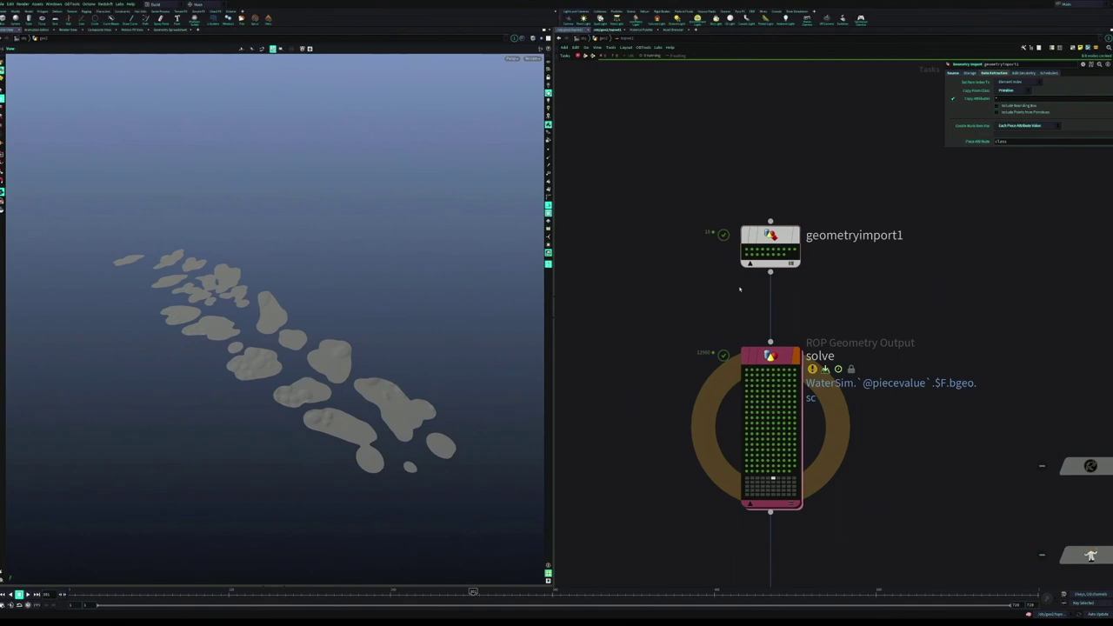
pyautogui.moveTo(882, 325); pyautogui.dragTo(802, 209)
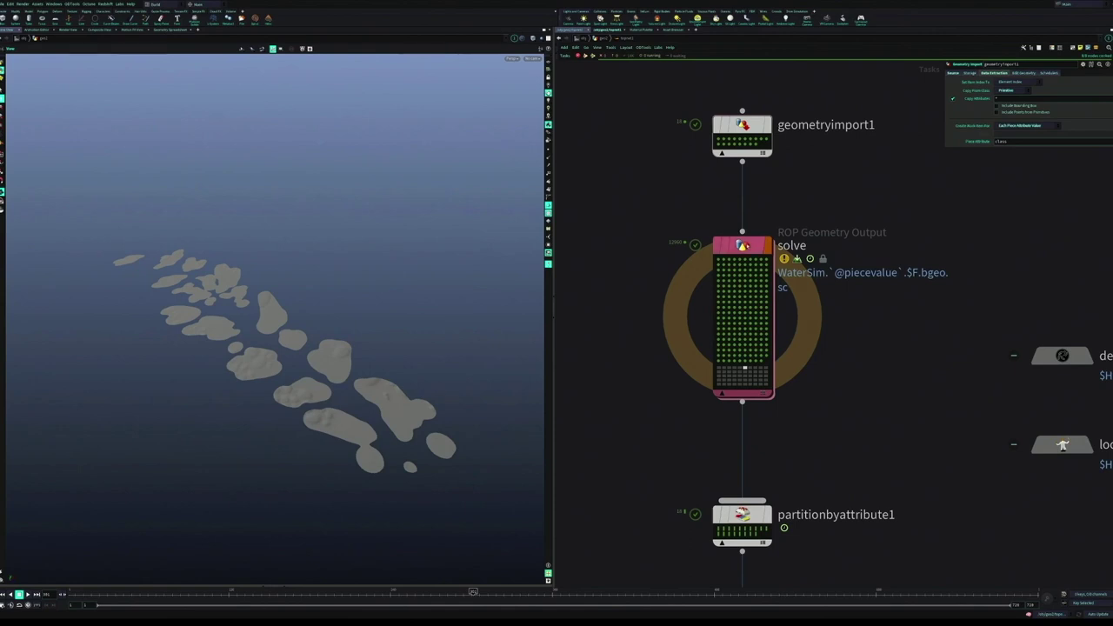
pyautogui.click(721, 242)
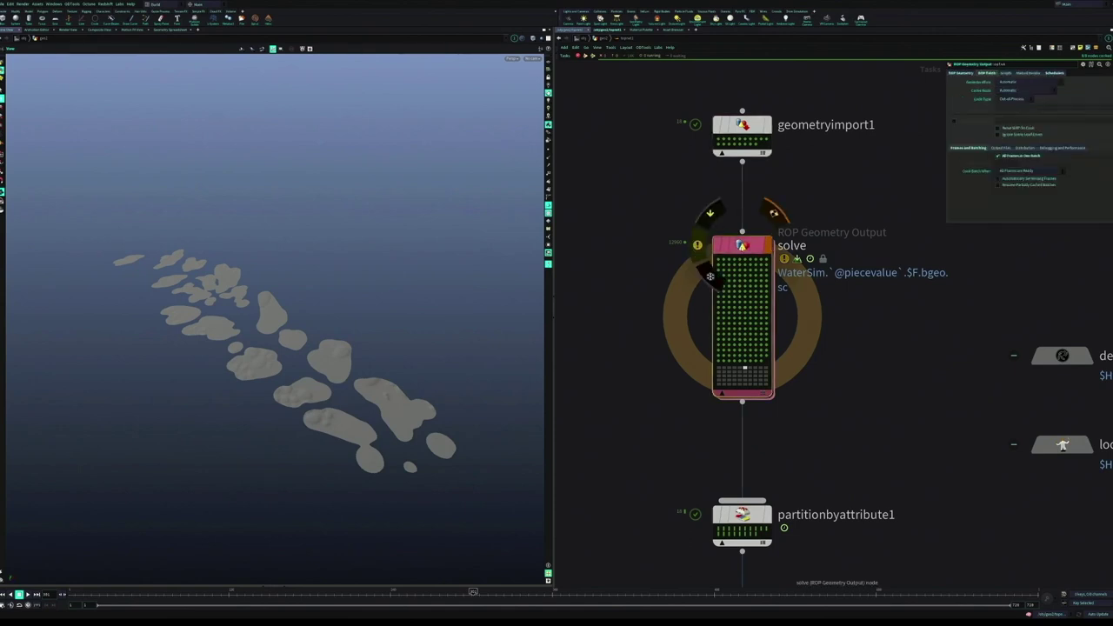
pyautogui.doubleClick(722, 247)
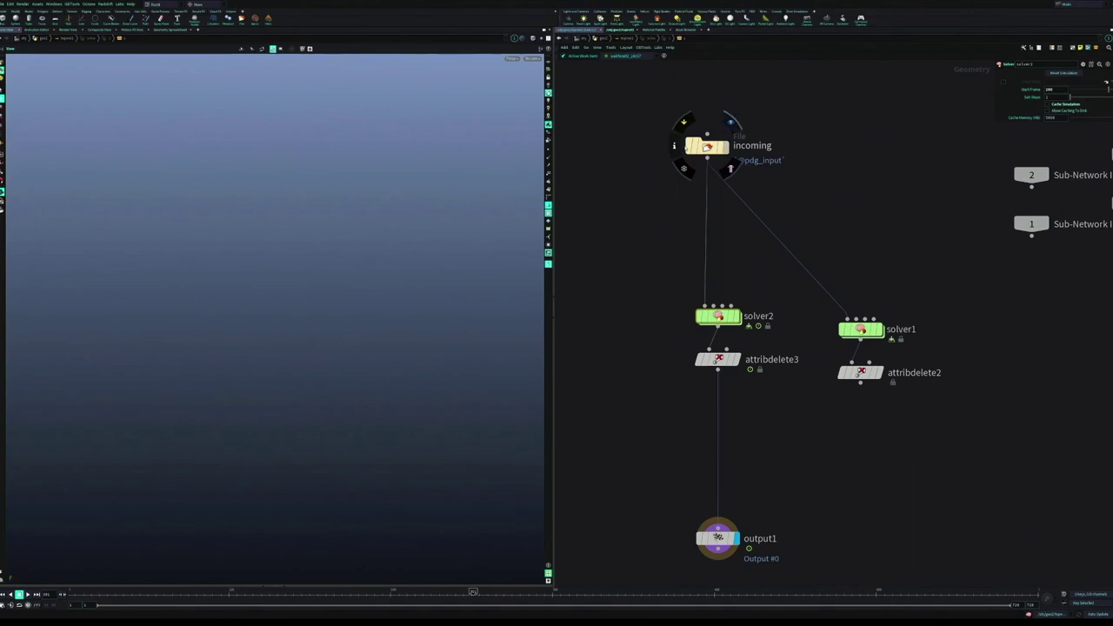
pyautogui.doubleClick(717, 316)
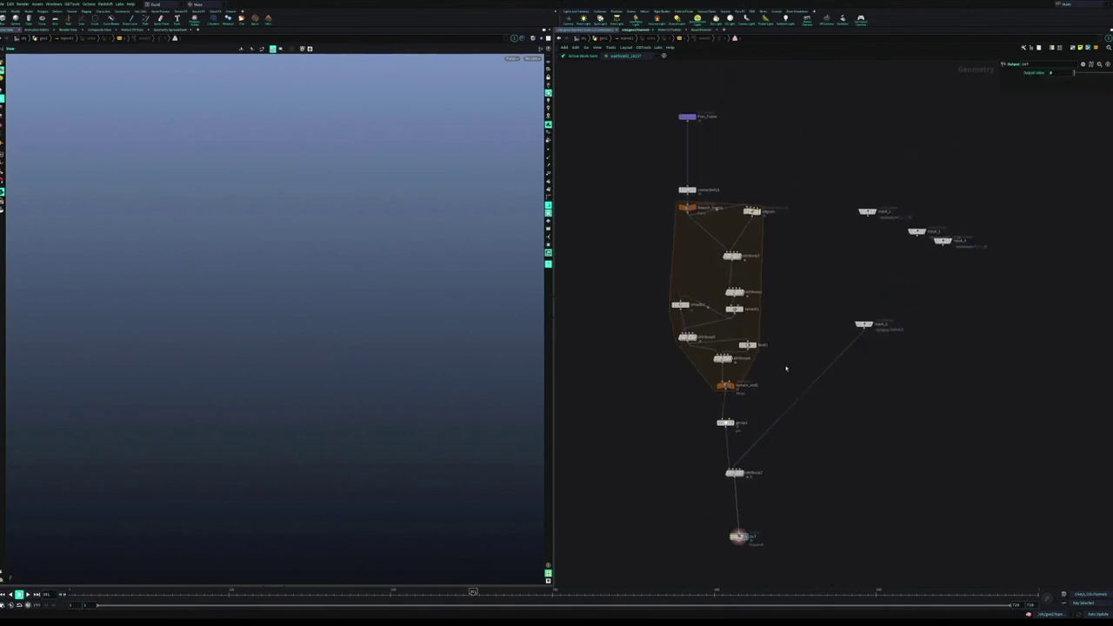
pyautogui.scroll(-2, 784, 359)
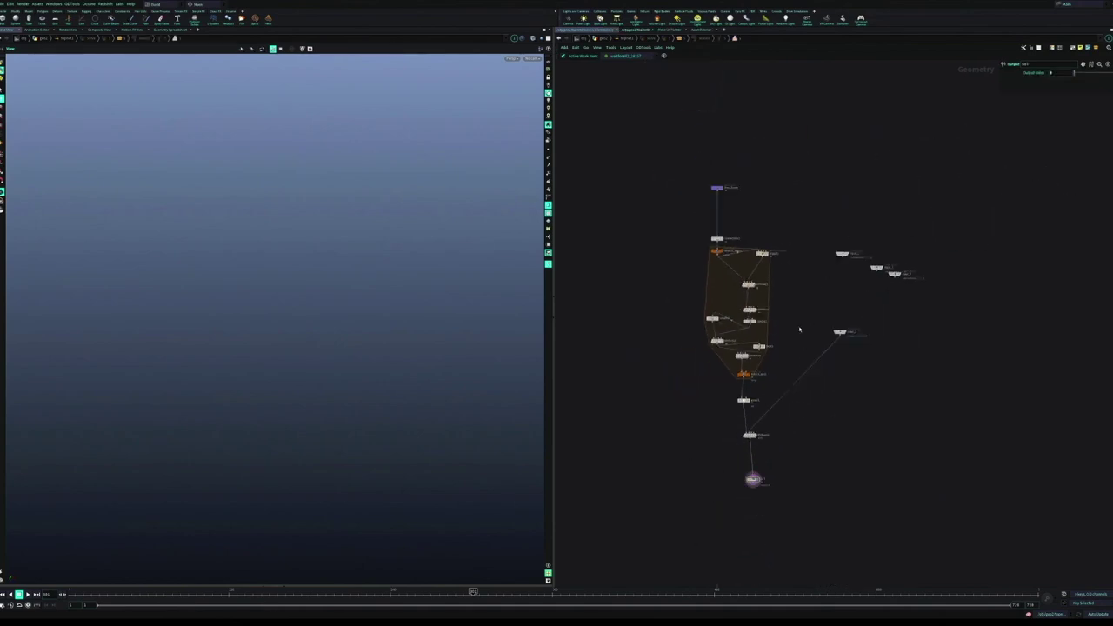
# Return to the topnet1 task network and inspect the settings of partitionbyattribute1 and waitforall1.
pyautogui.press('u')
pyautogui.press('u')
pyautogui.scroll(-3, 829, 380)
pyautogui.scroll(2, 830, 381)
pyautogui.moveTo(835, 366); pyautogui.dragTo(801, 247)
pyautogui.moveTo(807, 334); pyautogui.dragTo(661, 413)
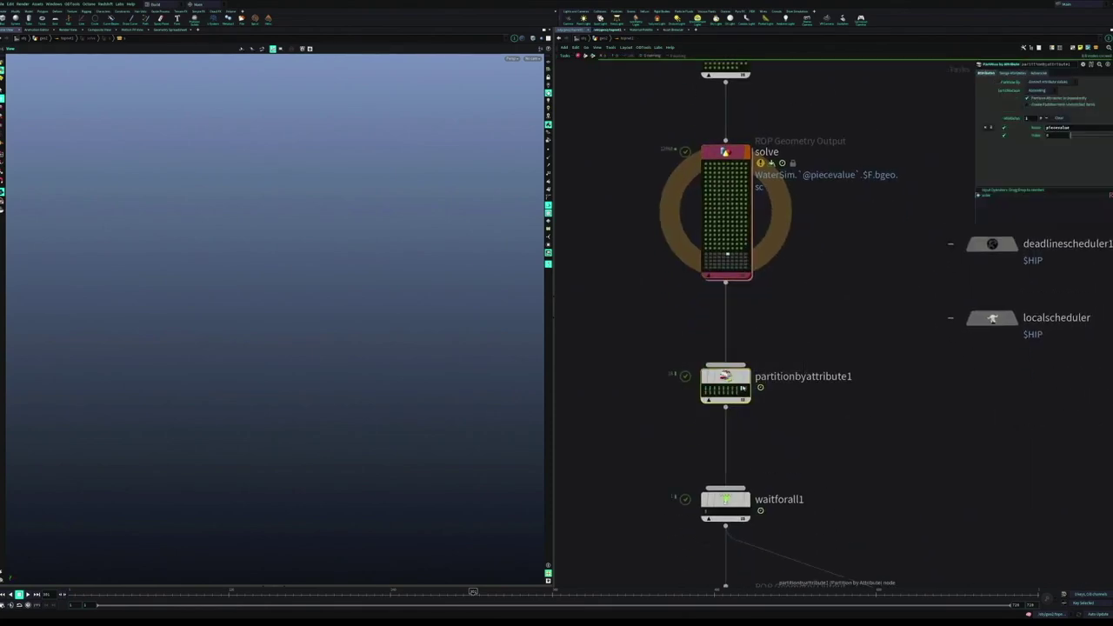
pyautogui.moveTo(811, 436); pyautogui.dragTo(699, 391)
pyautogui.scroll(-2, 793, 329)
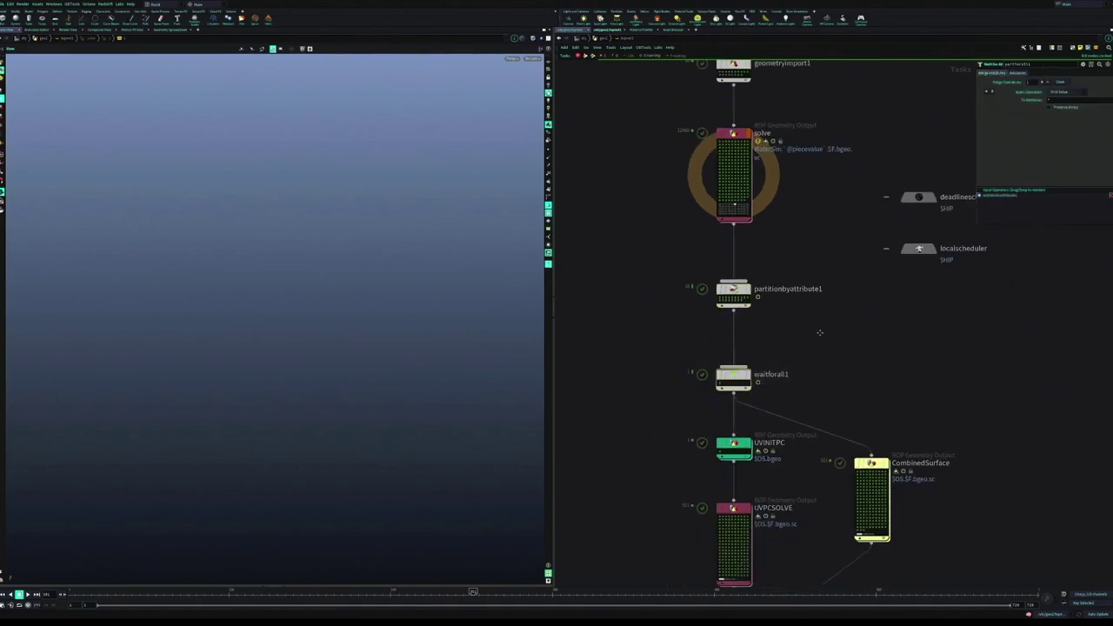
# Leave the task network and display the merge below the row of file nodes to view the cached simulated pieces.
pyautogui.scroll(2, 785, 281)
pyautogui.moveTo(782, 271)
pyautogui.mouseDown()
pyautogui.moveTo(708, 323)
pyautogui.moveTo(746, 215)
pyautogui.moveTo(615, 262)
pyautogui.mouseUp()
pyautogui.moveTo(614, 289); pyautogui.dragTo(709, 336)
pyautogui.moveTo(830, 201); pyautogui.dragTo(867, 340)
pyautogui.scroll(-3, 809, 290)
pyautogui.moveTo(809, 290); pyautogui.dragTo(799, 255)
pyautogui.press('u')
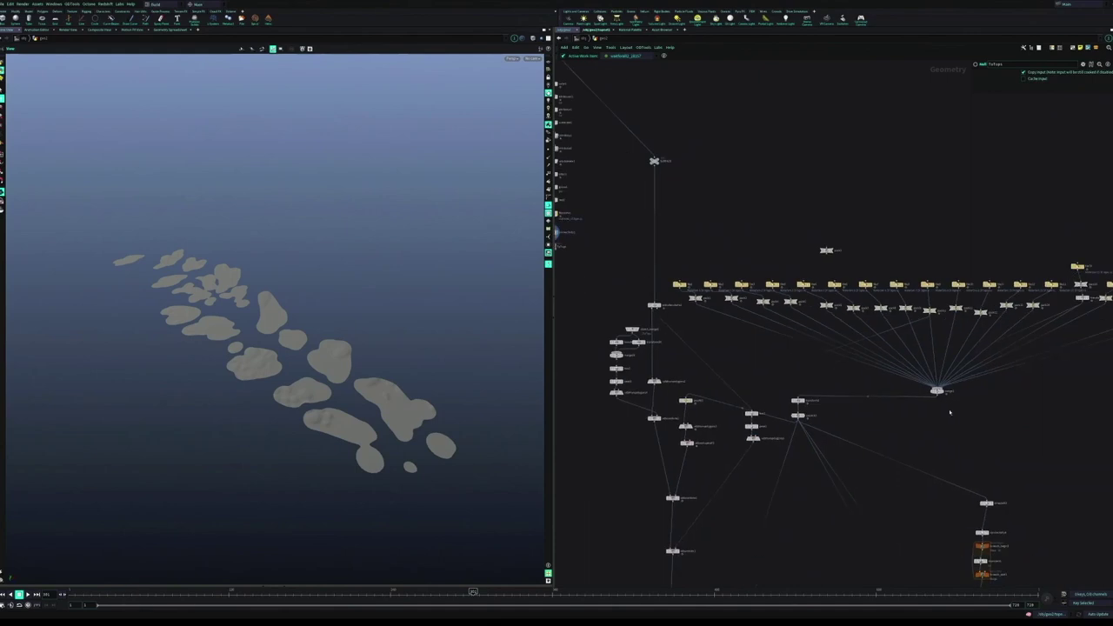
pyautogui.click(941, 391)
pyautogui.moveTo(261, 296); pyautogui.dragTo(525, 134)
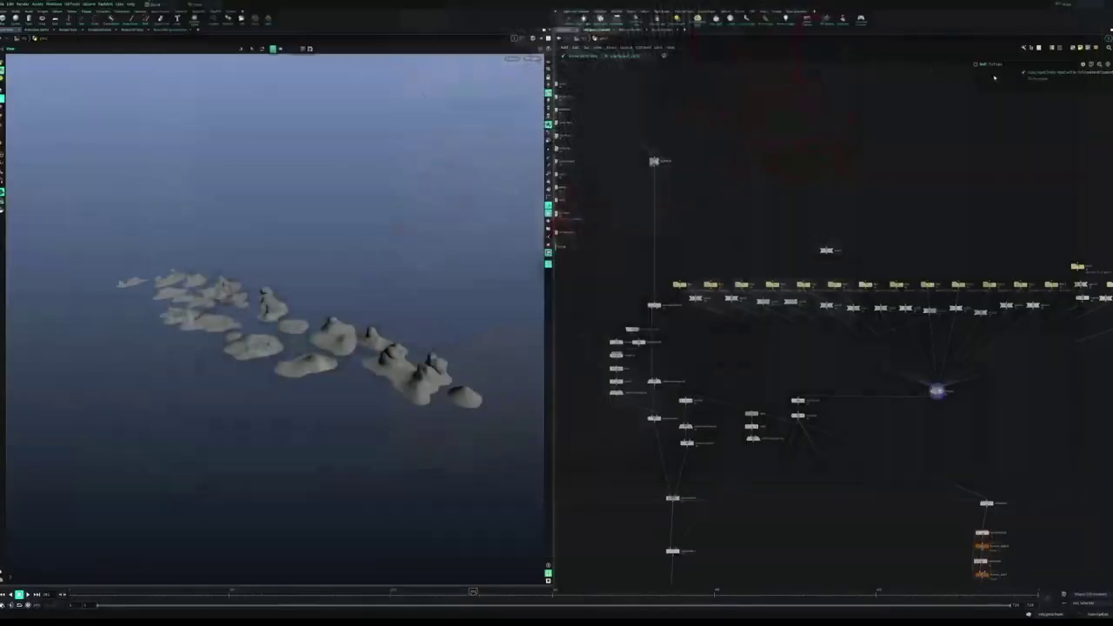
# Display uvlayout1 below the uvproject1 for-each loop to view the UVs on the surface pieces.
pyautogui.moveTo(920, 352); pyautogui.dragTo(890, 351)
pyautogui.scroll(-3, 905, 352)
pyautogui.moveTo(957, 365); pyautogui.dragTo(837, 353)
pyautogui.scroll(3, 838, 405)
pyautogui.scroll(3, 754, 421)
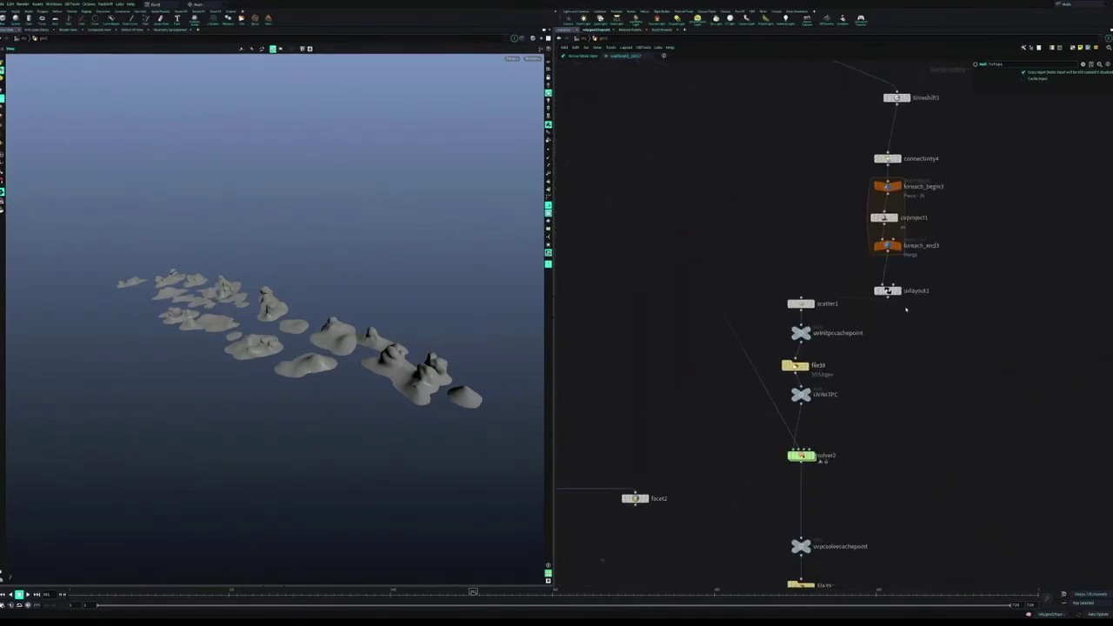
pyautogui.scroll(3, 905, 309)
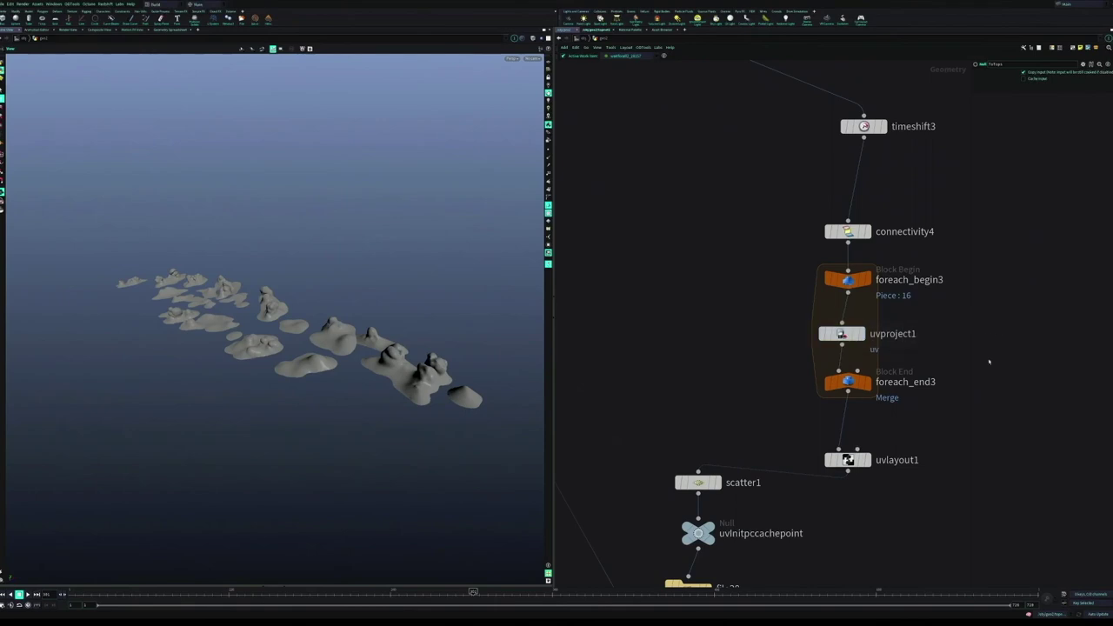
pyautogui.scroll(-2, 989, 361)
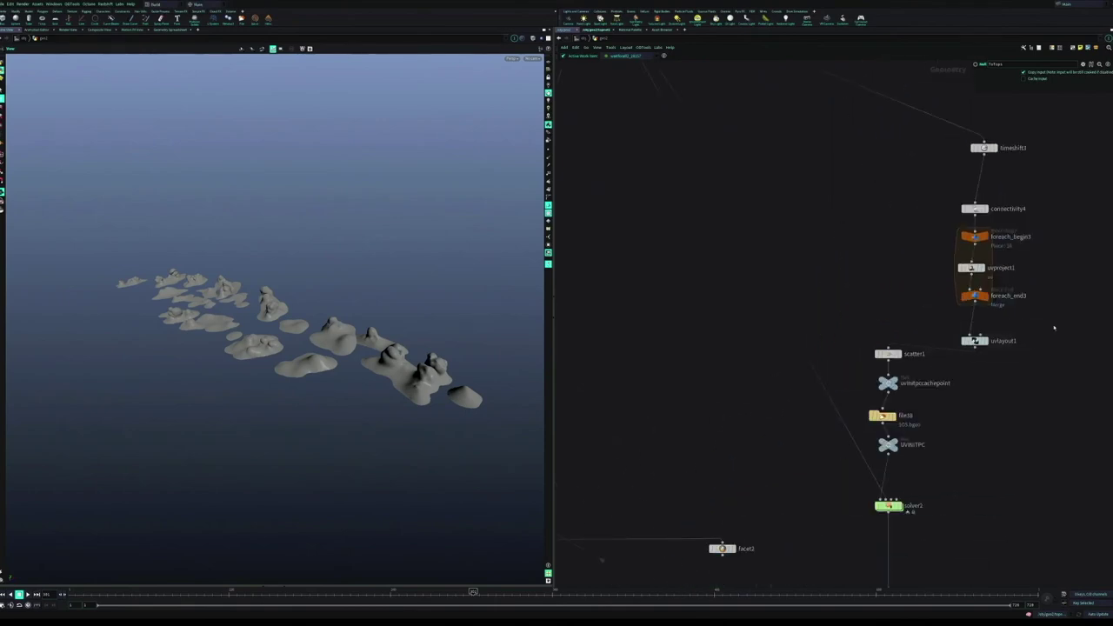
pyautogui.click(975, 341)
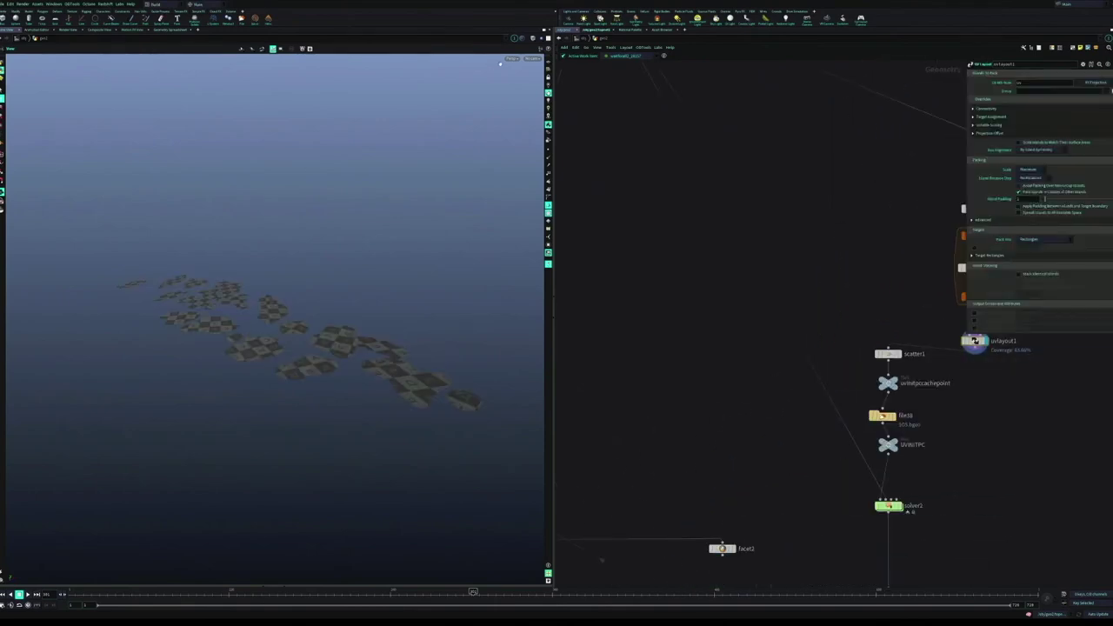
# Switch the viewport to the UV view to inspect the layout, and return it to the perspective view.
pyautogui.click(513, 59)
pyautogui.moveTo(524, 71)
pyautogui.click(569, 99)
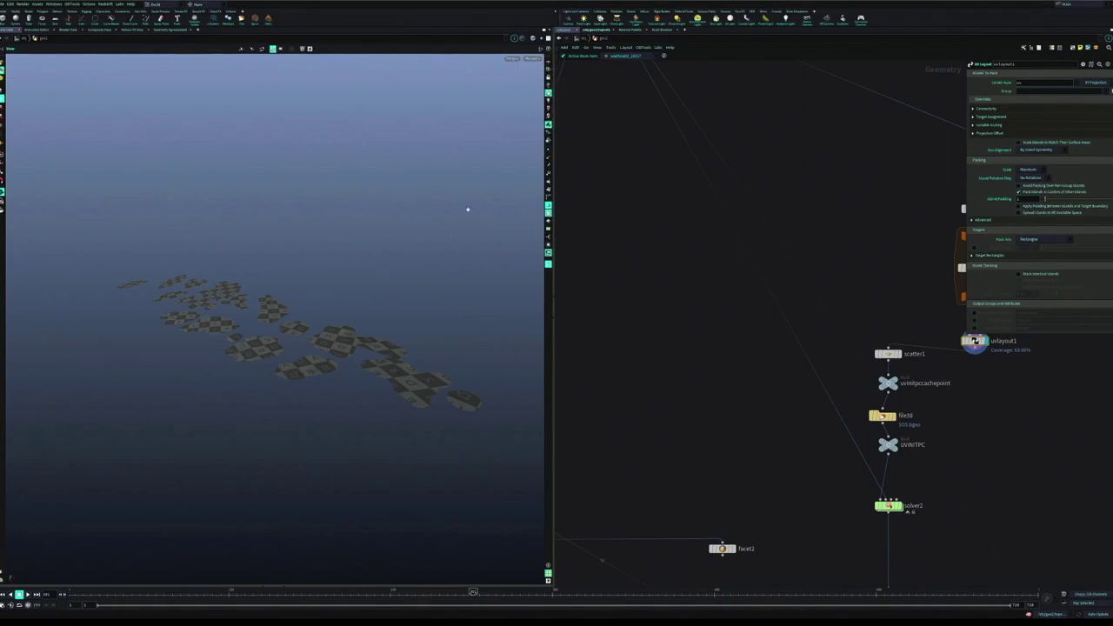
pyautogui.click(512, 58)
pyautogui.moveTo(527, 72)
pyautogui.click(570, 73)
# Select scatter1 to inspect its settings and display file38 to view the cached scattered points.
pyautogui.moveTo(777, 426); pyautogui.dragTo(750, 377)
pyautogui.scroll(-2, 751, 377)
pyautogui.moveTo(911, 358); pyautogui.dragTo(842, 348)
pyautogui.click(773, 305)
pyautogui.moveTo(797, 259); pyautogui.dragTo(758, 320)
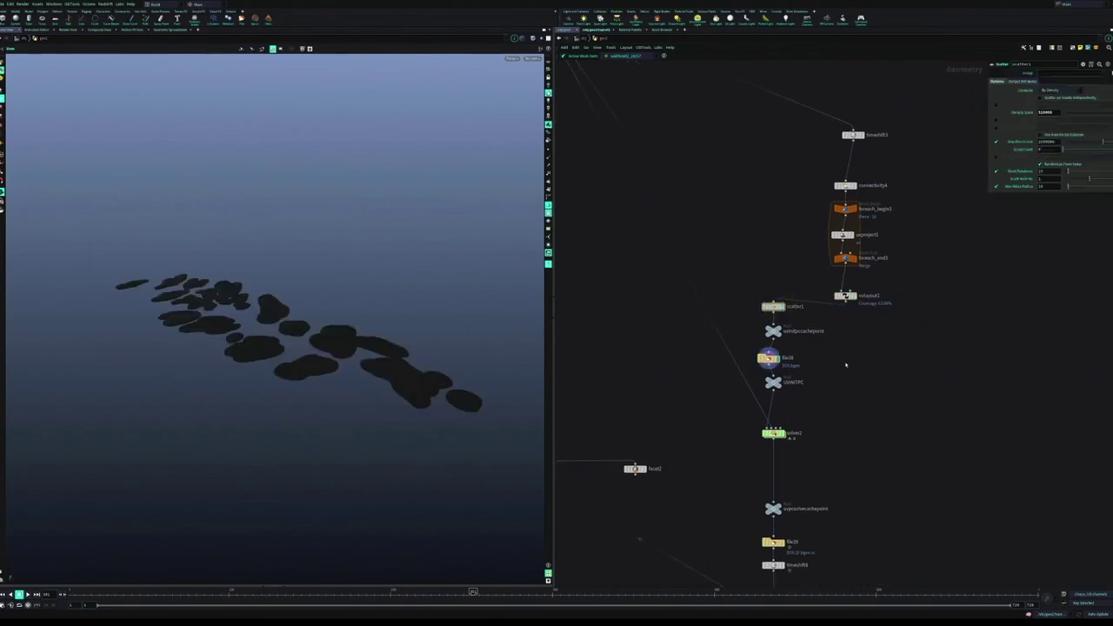
pyautogui.scroll(4, 798, 351)
pyautogui.click(850, 311)
pyautogui.click(862, 401)
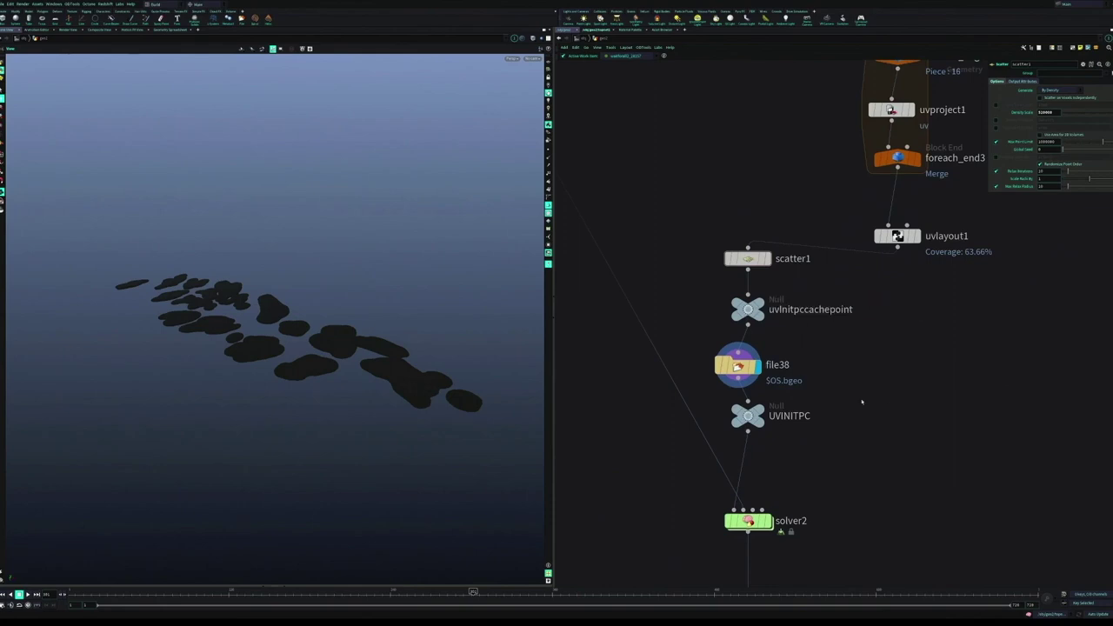
# Set Quickmark 3 on the scatter and solver2 part of the network and jump to Quickmark 2.
pyautogui.scroll(-2, 862, 400)
pyautogui.moveTo(862, 387); pyautogui.dragTo(924, 316)
pyautogui.press('2')
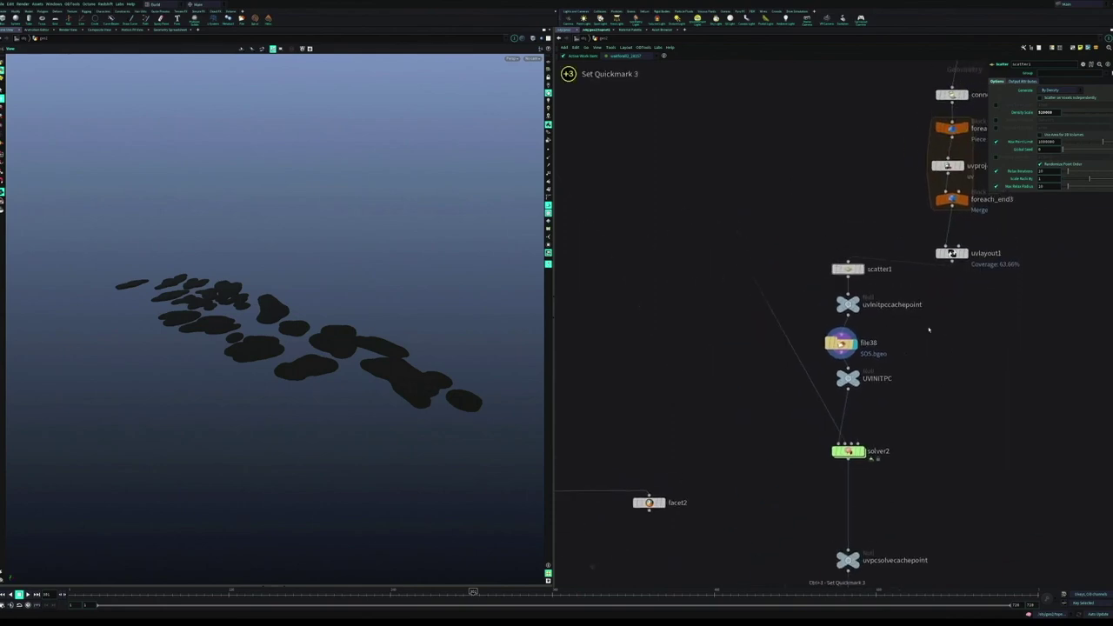
# Select the UVINITPC node in the task network and examine its SOP path and output file settings.
pyautogui.moveTo(852, 301); pyautogui.dragTo(864, 423)
pyautogui.scroll(3, 742, 370)
pyautogui.moveTo(755, 362); pyautogui.dragTo(853, 217)
pyautogui.click(771, 341)
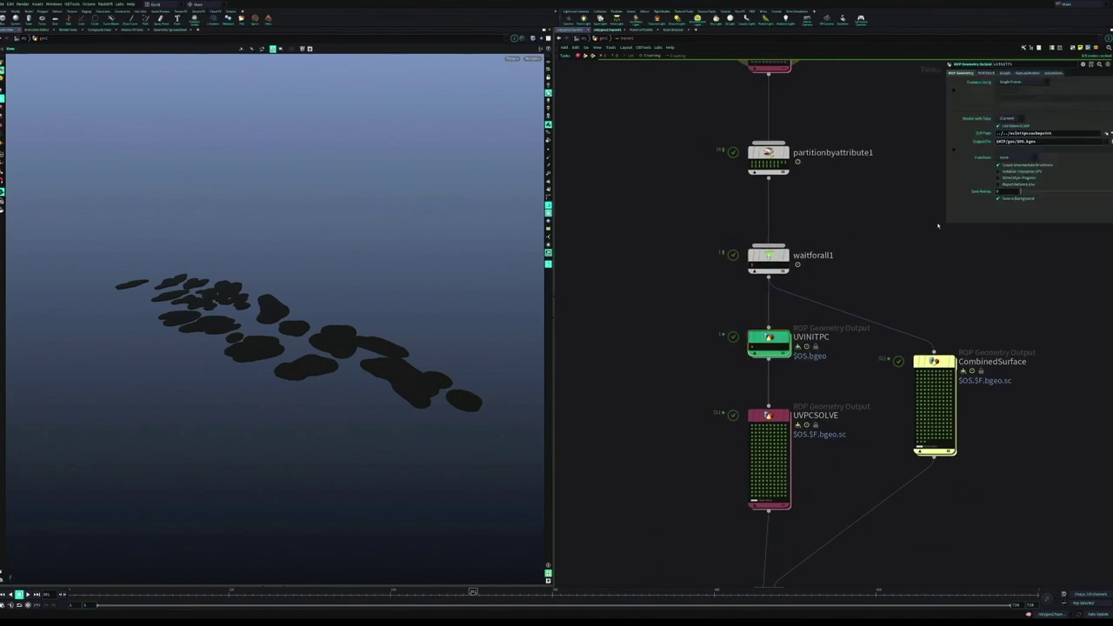
pyautogui.scroll(2, 745, 364)
pyautogui.moveTo(815, 382); pyautogui.dragTo(739, 362)
pyautogui.scroll(-2, 736, 353)
pyautogui.scroll(-2, 792, 366)
pyautogui.scroll(1, 793, 362)
pyautogui.scroll(-1, 740, 362)
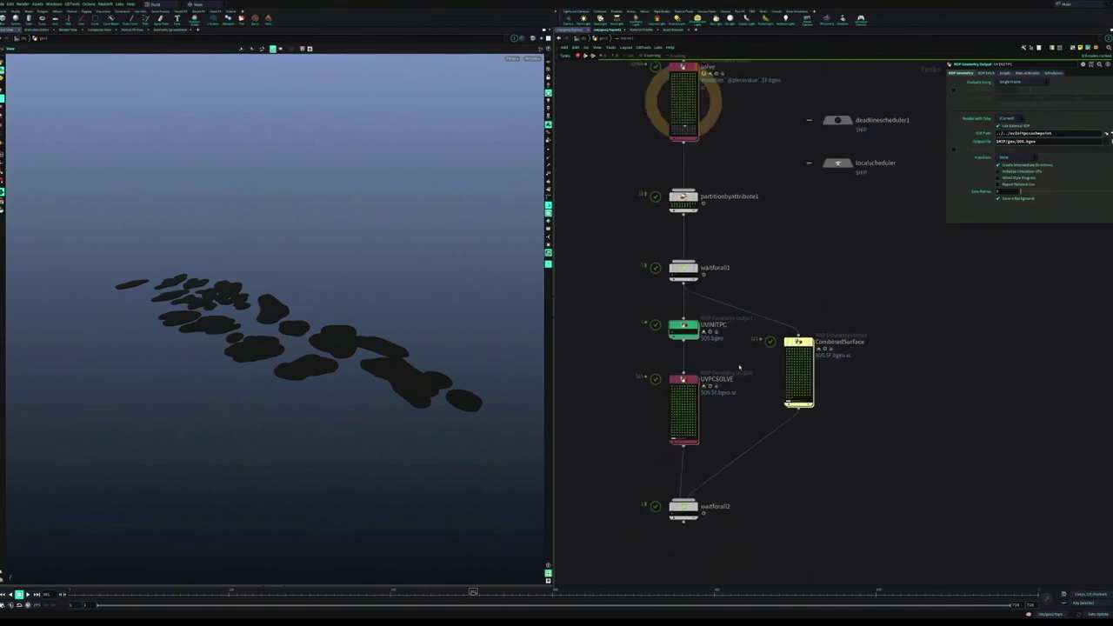
# Jump to Quickmark 3 and display the UVPCSOLVE null to view the solved point cloud over time.
pyautogui.press('3')
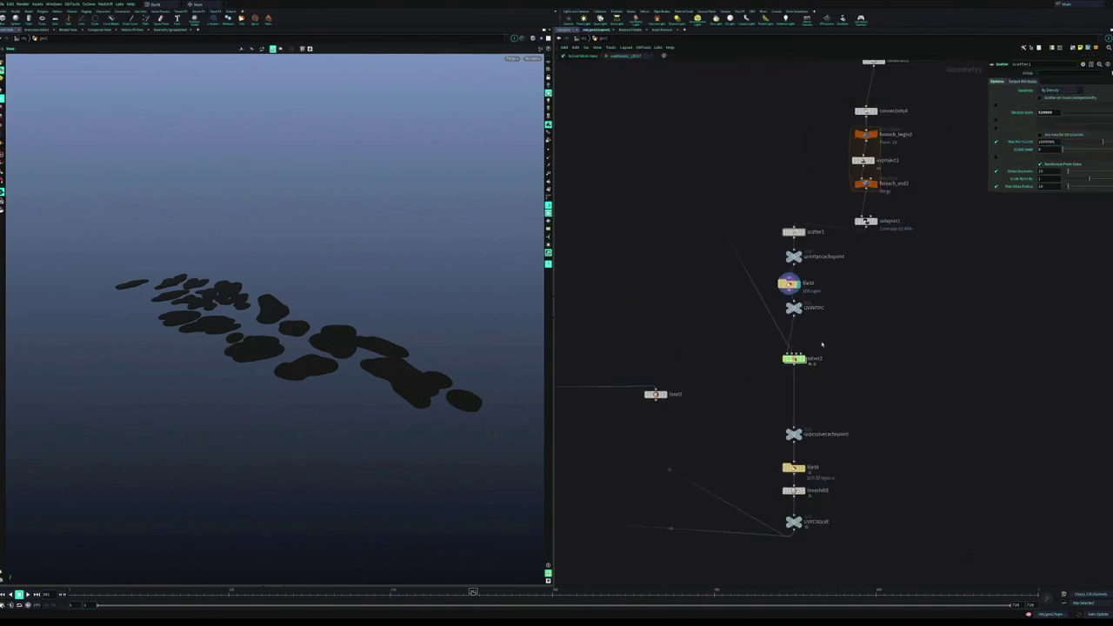
pyautogui.moveTo(816, 413); pyautogui.dragTo(816, 394)
pyautogui.scroll(3, 816, 395)
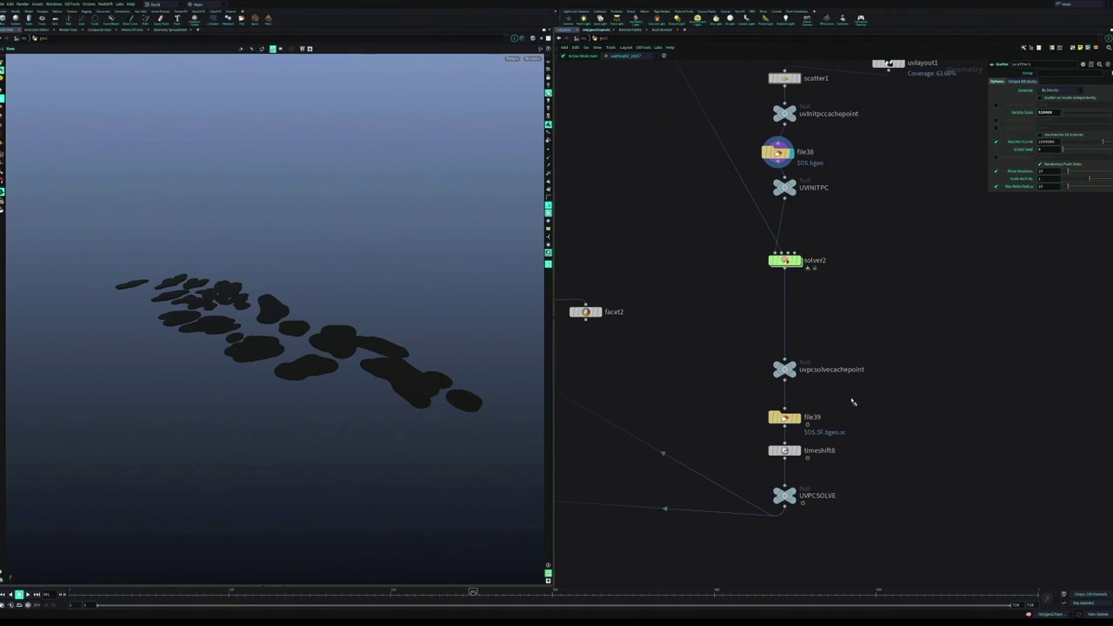
pyautogui.moveTo(845, 468); pyautogui.dragTo(736, 509)
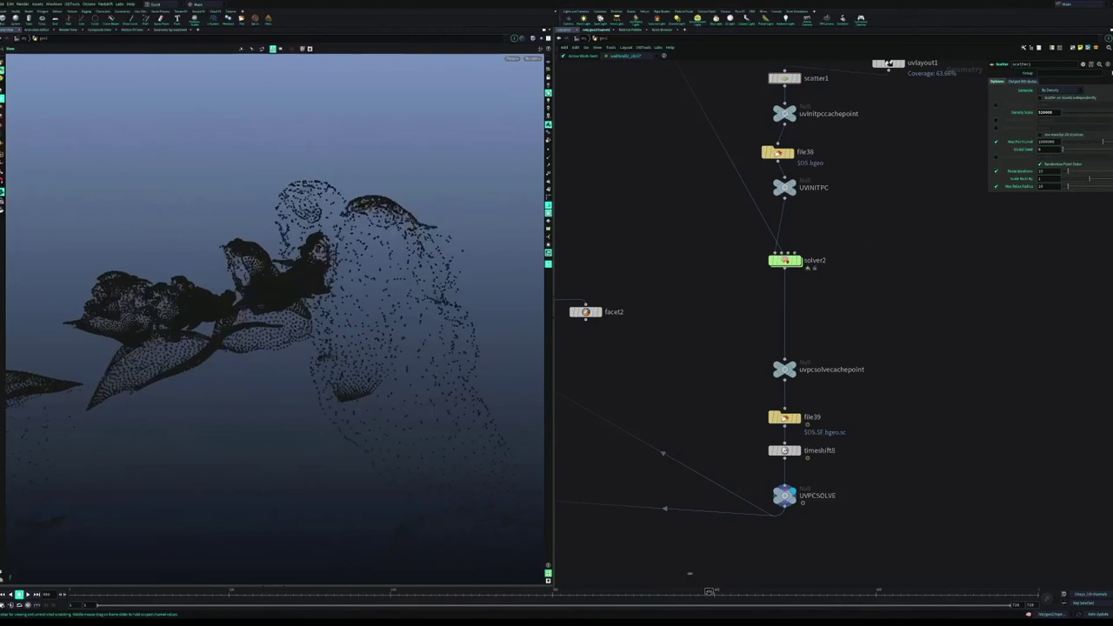
# Display the VDB From Polygons node above the reshape SDF node to view the simulated pieces as VDB surfaces.
pyautogui.scroll(-4, 891, 452)
pyautogui.scroll(-4, 891, 451)
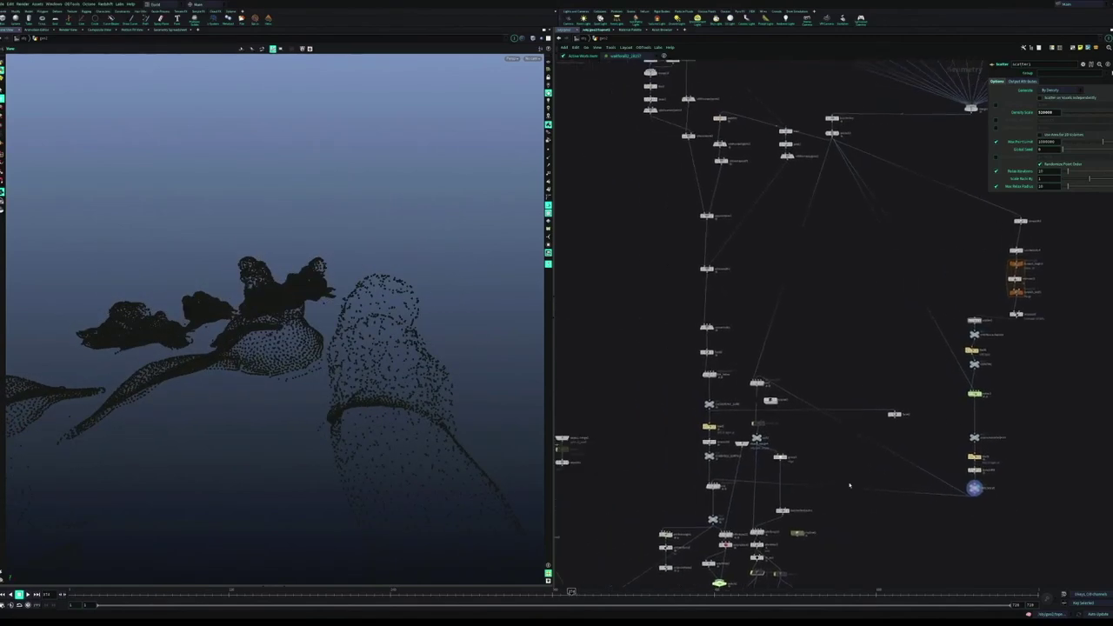
pyautogui.moveTo(848, 341); pyautogui.dragTo(850, 385)
pyautogui.moveTo(832, 343); pyautogui.dragTo(846, 483)
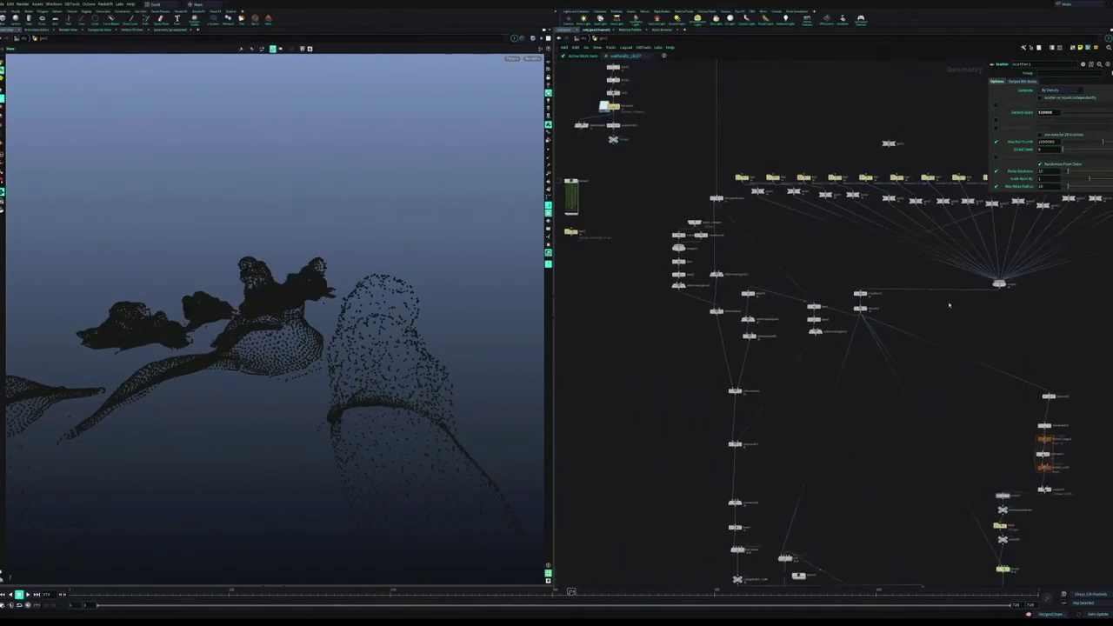
pyautogui.moveTo(998, 300); pyautogui.dragTo(868, 234)
pyautogui.moveTo(891, 350); pyautogui.dragTo(891, 219)
pyautogui.moveTo(704, 299); pyautogui.dragTo(671, 466)
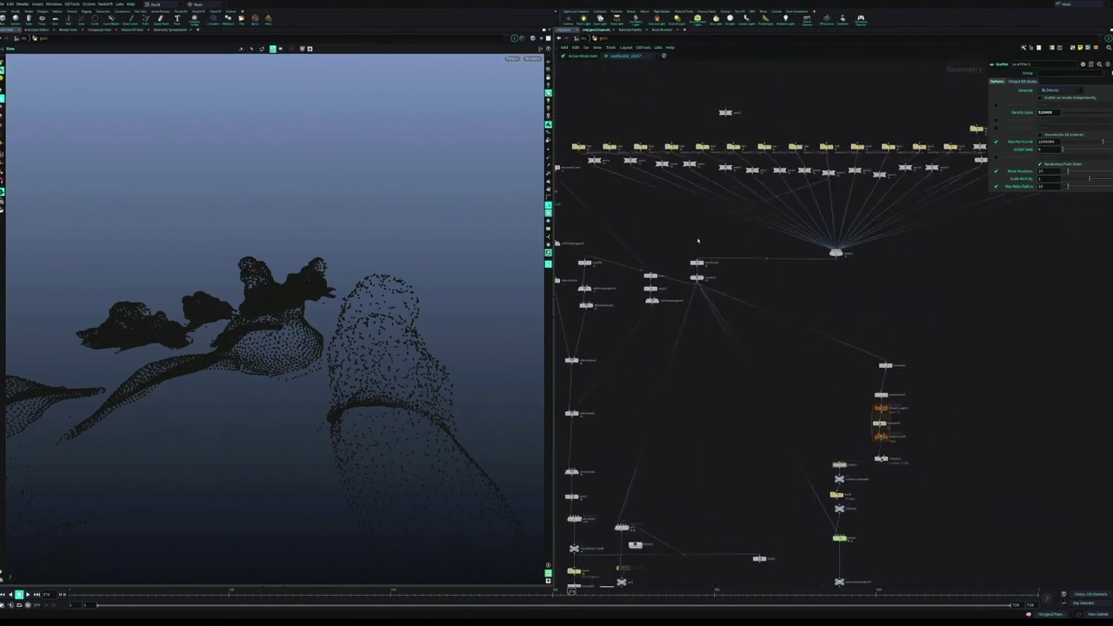
pyautogui.moveTo(595, 292); pyautogui.dragTo(760, 285)
pyautogui.scroll(3, 760, 284)
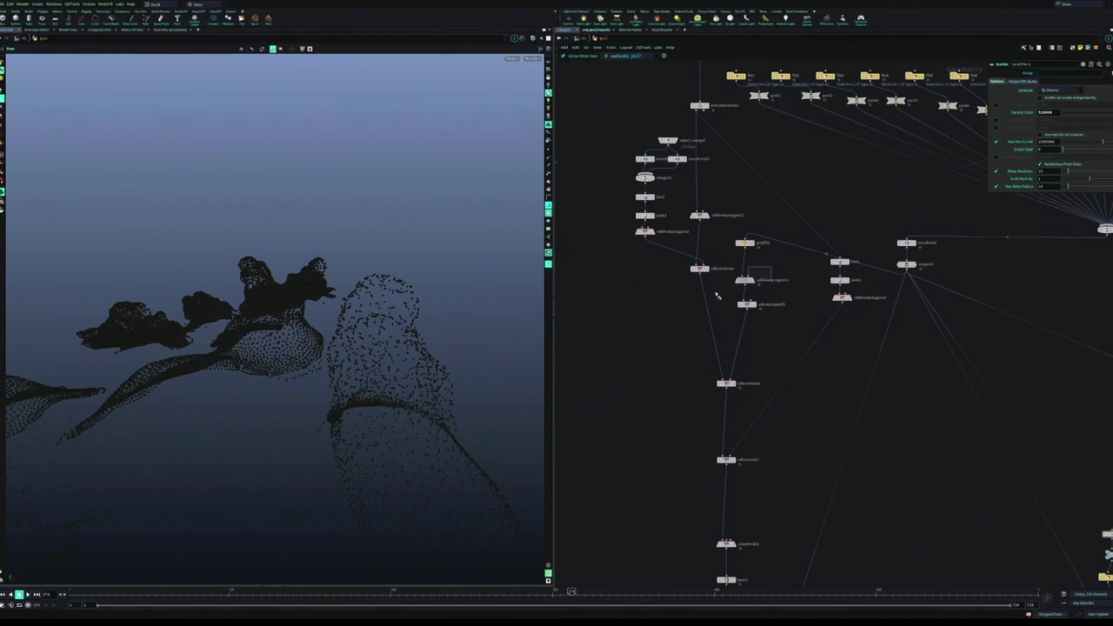
pyautogui.click(753, 280)
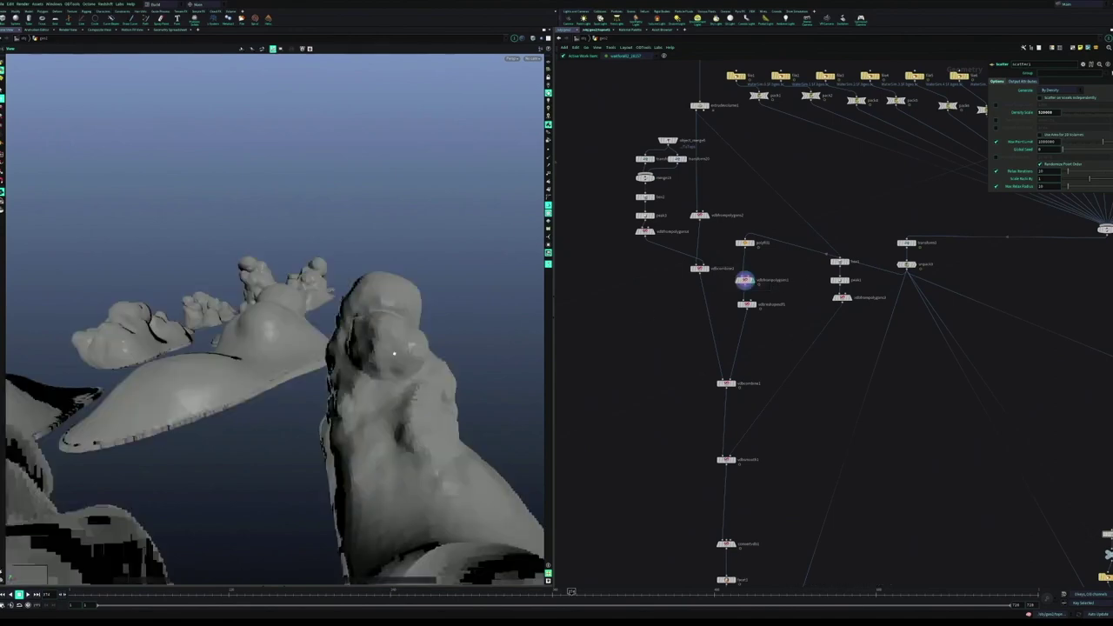
pyautogui.scroll(-8, 394, 354)
pyautogui.moveTo(394, 354)
pyautogui.mouseDown()
pyautogui.moveTo(374, 365)
pyautogui.moveTo(356, 419)
pyautogui.mouseUp()
# Display the upper VDB Combine node and the one below it to view the pieces merged with the large water surface.
pyautogui.press('r')
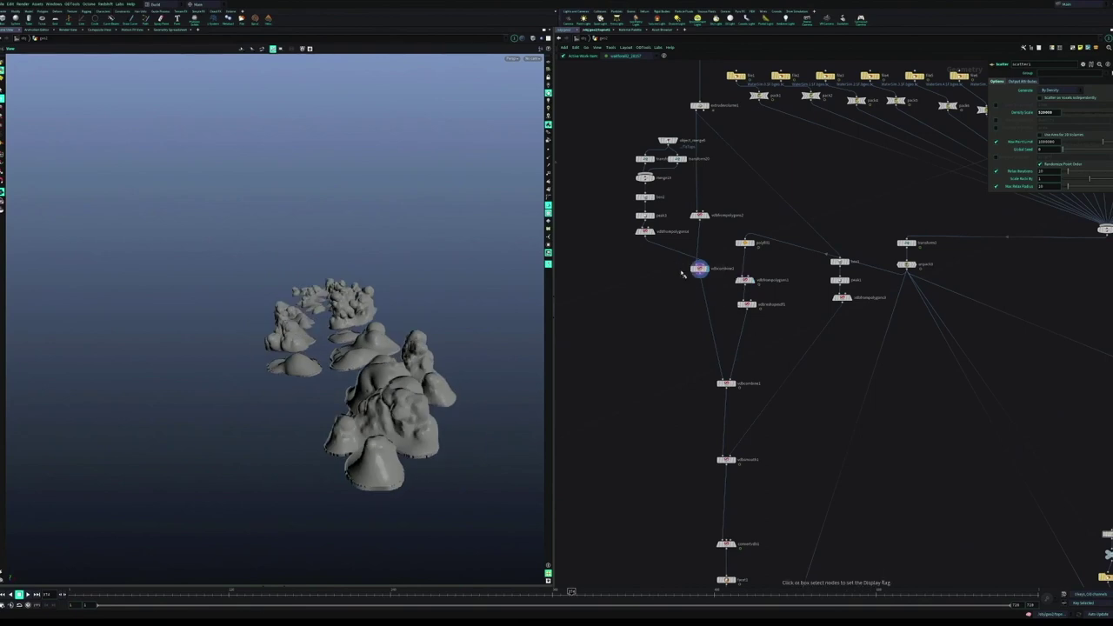
pyautogui.click(684, 289)
pyautogui.press('r')
pyautogui.moveTo(754, 370); pyautogui.dragTo(715, 405)
pyautogui.click(760, 383)
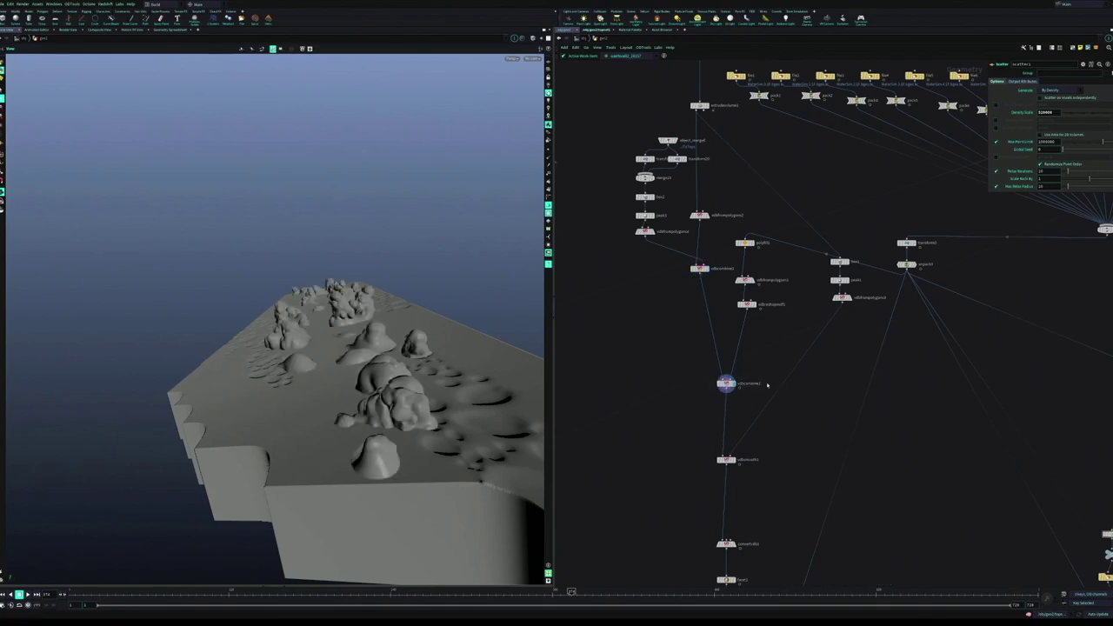
pyautogui.moveTo(769, 371); pyautogui.dragTo(710, 349)
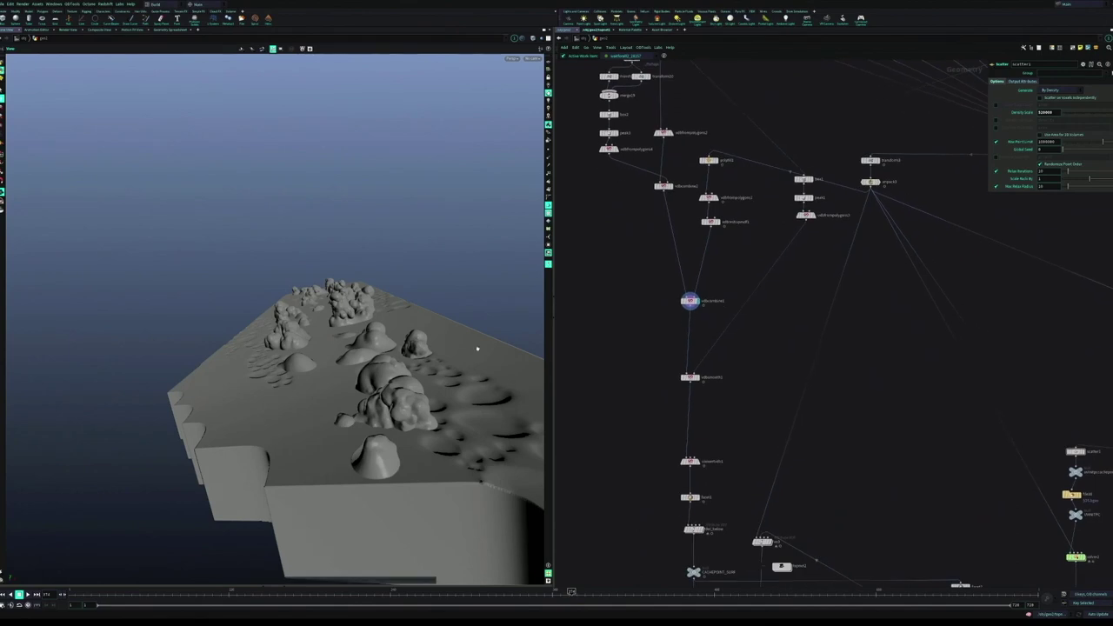
pyautogui.scroll(-5, 755, 378)
pyautogui.scroll(6, 754, 379)
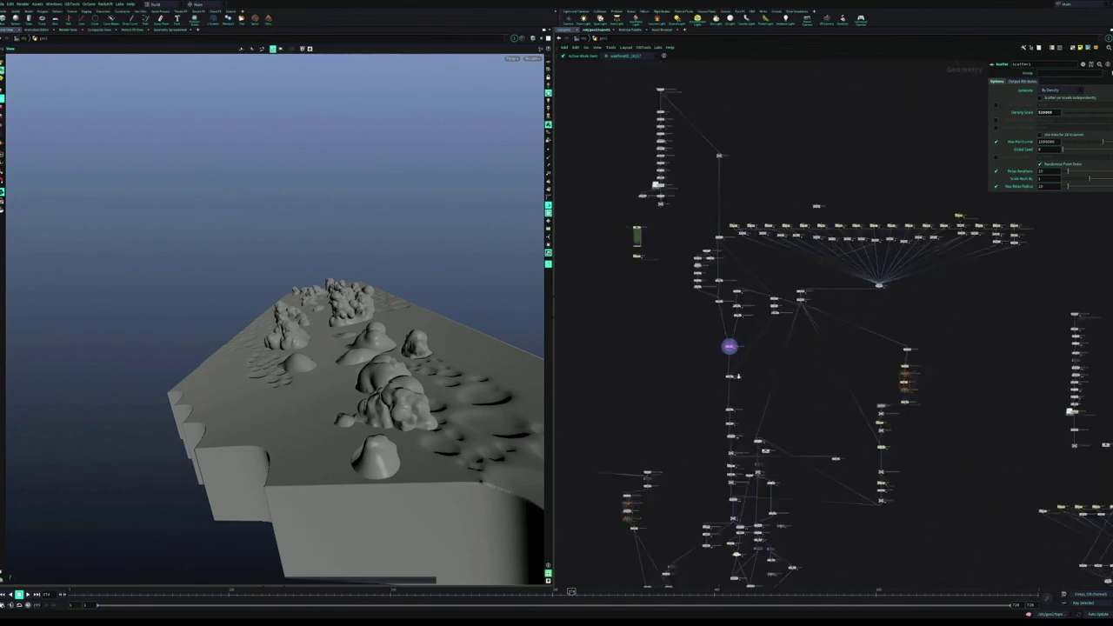
# Display the vdbsmooth1 node below the VDB Combine and inspect the blended seam around a bulge up close.
pyautogui.moveTo(733, 395); pyautogui.dragTo(721, 370)
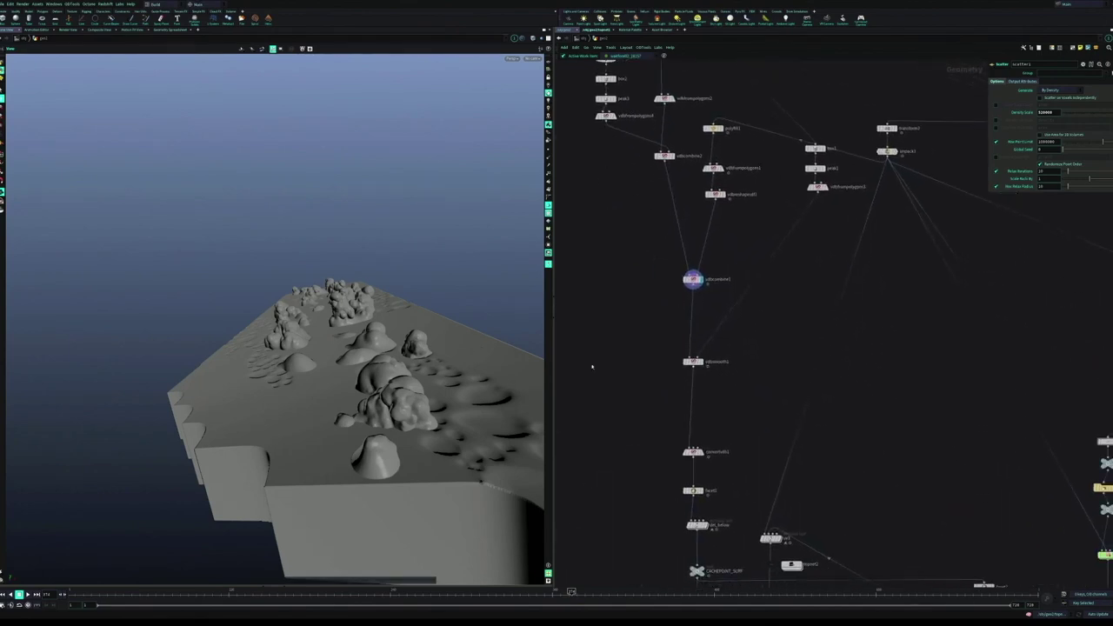
pyautogui.scroll(6, 315, 315)
pyautogui.moveTo(710, 304); pyautogui.dragTo(730, 305)
pyautogui.moveTo(348, 309); pyautogui.dragTo(384, 329)
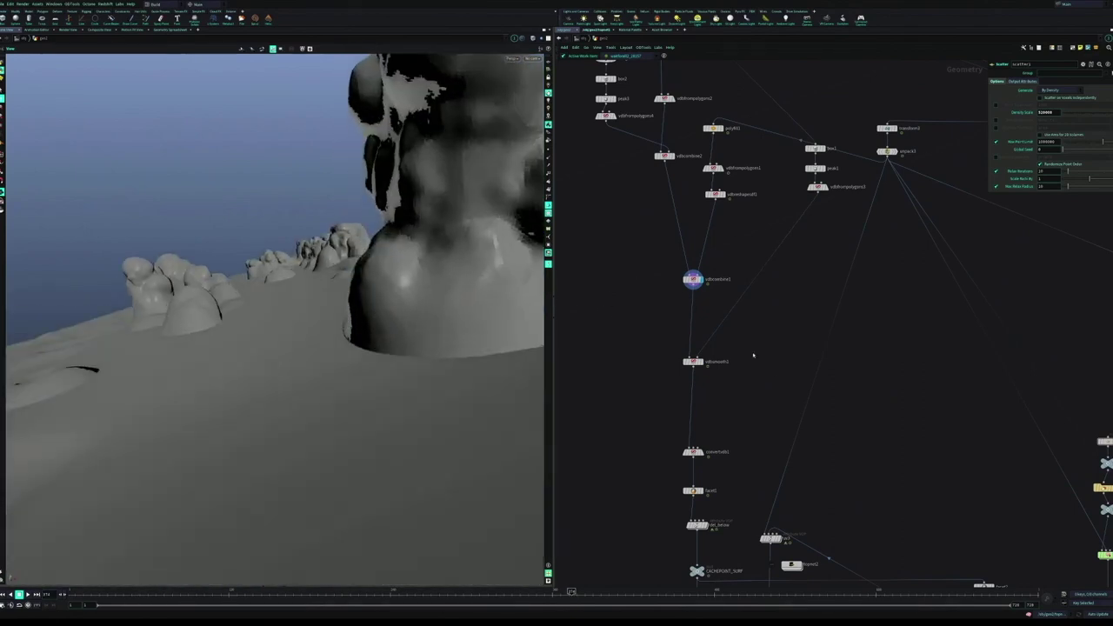
pyautogui.moveTo(760, 338); pyautogui.dragTo(605, 389)
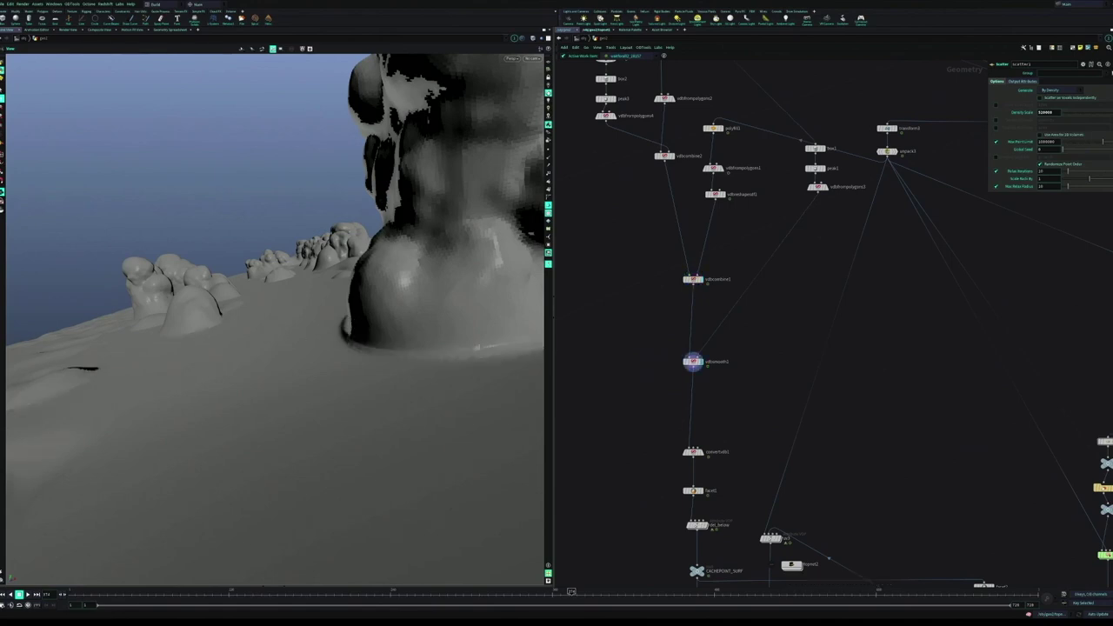
pyautogui.moveTo(376, 349); pyautogui.dragTo(495, 348)
# Display the convertvdb1 node and check the converted polygon mesh with the wireframe shading toggled.
pyautogui.moveTo(722, 390)
pyautogui.mouseDown()
pyautogui.moveTo(688, 327)
pyautogui.moveTo(699, 356)
pyautogui.moveTo(649, 396)
pyautogui.mouseUp()
pyautogui.scroll(-3, 688, 327)
pyautogui.scroll(2, 703, 387)
pyautogui.press('r')
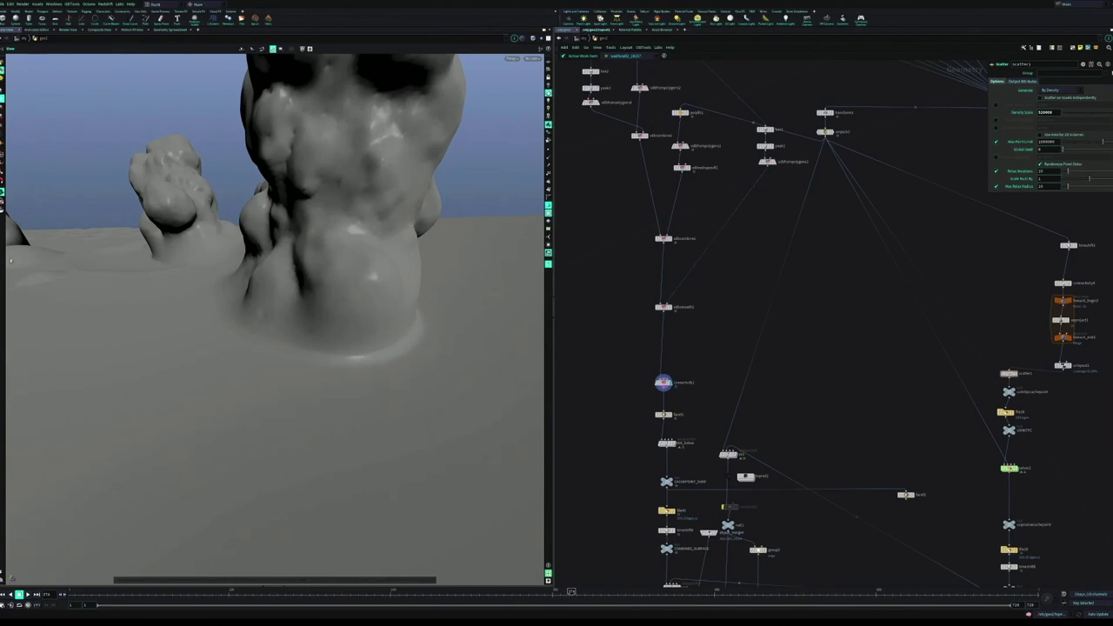
pyautogui.moveTo(283, 250)
pyautogui.mouseDown()
pyautogui.moveTo(249, 266)
pyautogui.moveTo(284, 354)
pyautogui.moveTo(232, 322)
pyautogui.moveTo(307, 305)
pyautogui.moveTo(434, 362)
pyautogui.mouseUp()
pyautogui.hotkey('shift', 'w')
pyautogui.hotkey('shift', 'w')
# Display the node that removes the geometry below the water, just above the cache point null, and view the trimmed surface.
pyautogui.press('r')
pyautogui.moveTo(691, 424); pyautogui.dragTo(630, 455)
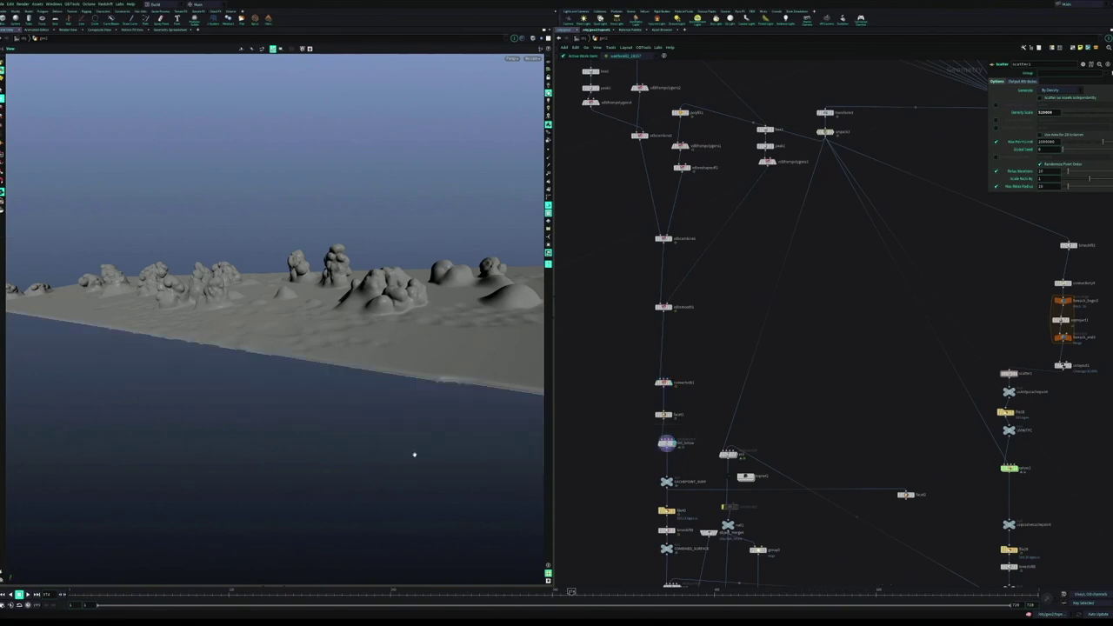
pyautogui.moveTo(424, 341); pyautogui.dragTo(323, 364)
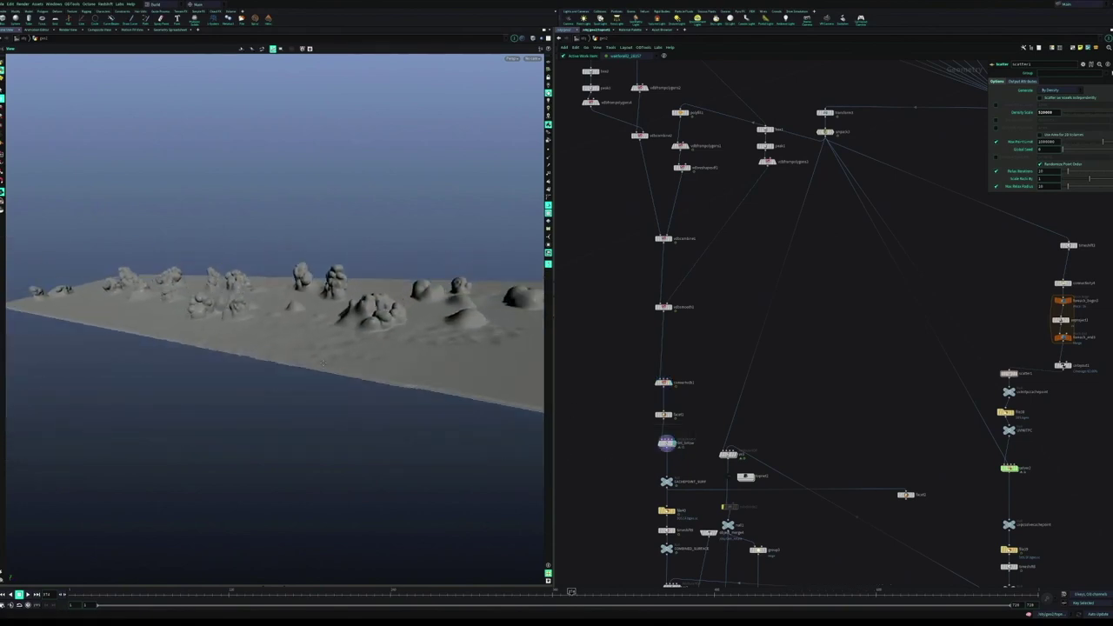
# Display the COMBINED_SURFACE null and scrub through the timeline to view the cached surface in motion.
pyautogui.click(671, 548)
pyautogui.moveTo(427, 316); pyautogui.dragTo(403, 560)
pyautogui.moveTo(506, 595); pyautogui.dragTo(465, 593)
pyautogui.moveTo(565, 587); pyautogui.dragTo(867, 564)
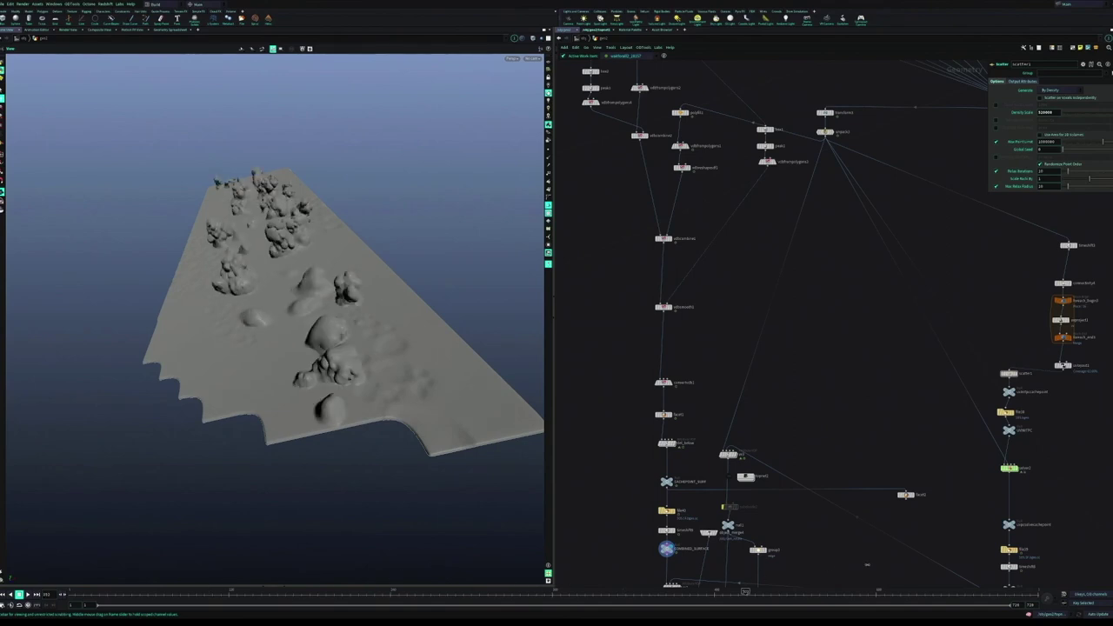
pyautogui.moveTo(745, 592); pyautogui.dragTo(648, 591)
# Set Quickmark 3 at the surface nodes and go to the task network to examine the waitforall2 node.
pyautogui.moveTo(715, 397); pyautogui.dragTo(587, 228)
pyautogui.moveTo(855, 310); pyautogui.dragTo(954, 305)
pyautogui.moveTo(620, 364)
pyautogui.mouseDown()
pyautogui.moveTo(626, 353)
pyautogui.moveTo(644, 426)
pyautogui.mouseUp()
pyautogui.moveTo(597, 165)
pyautogui.mouseDown()
pyautogui.moveTo(680, 466)
pyautogui.moveTo(614, 397)
pyautogui.mouseUp()
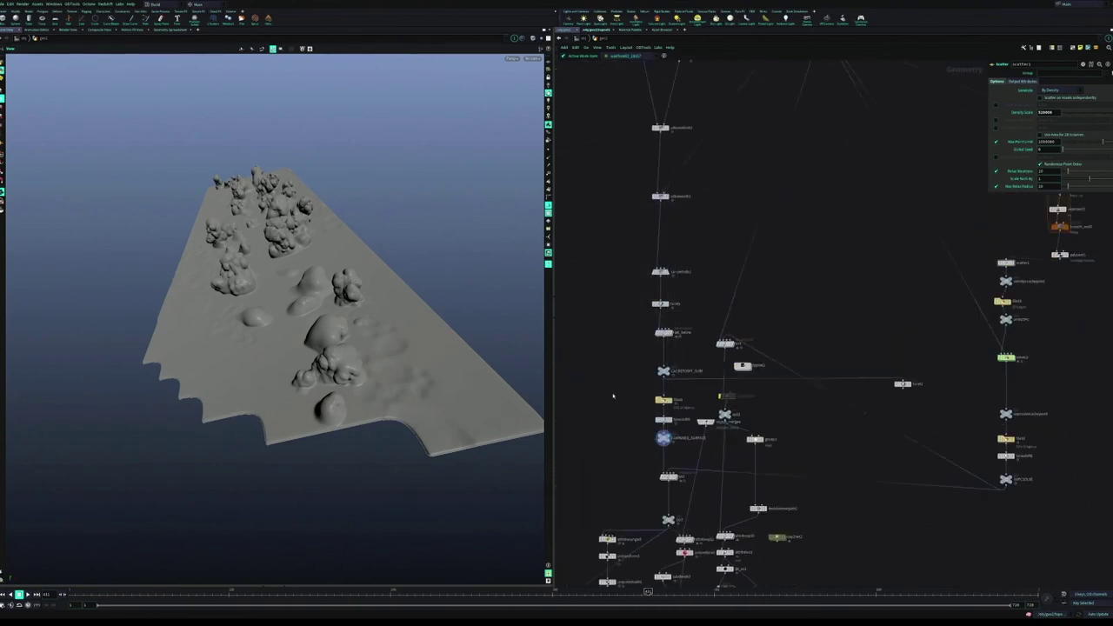
pyautogui.press('2')
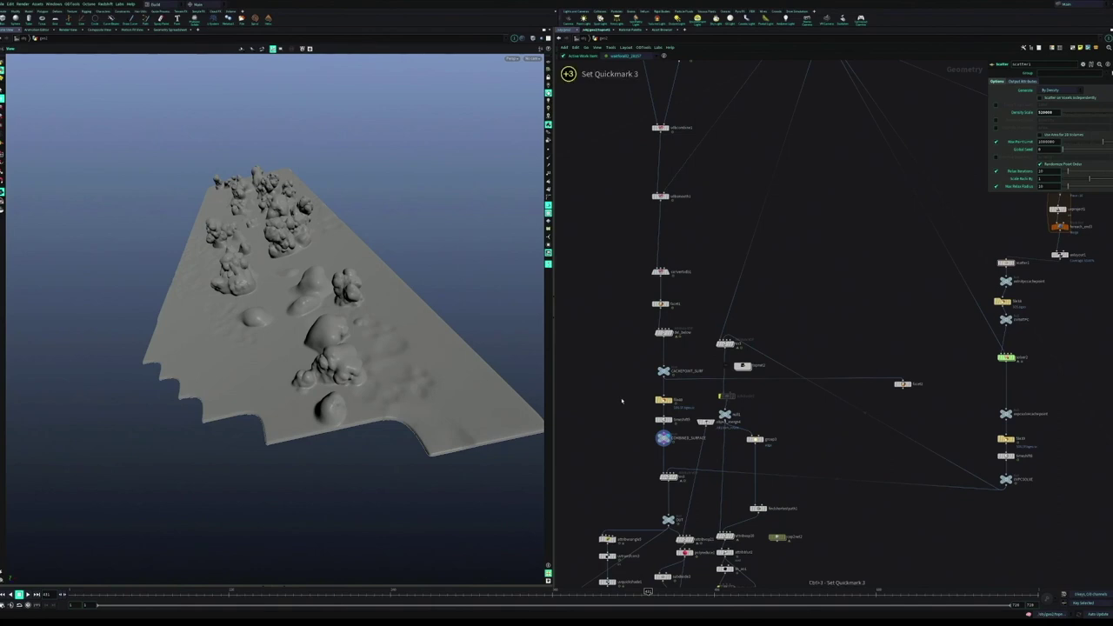
pyautogui.moveTo(825, 283); pyautogui.dragTo(645, 339)
pyautogui.click(713, 378)
pyautogui.scroll(-2, 687, 426)
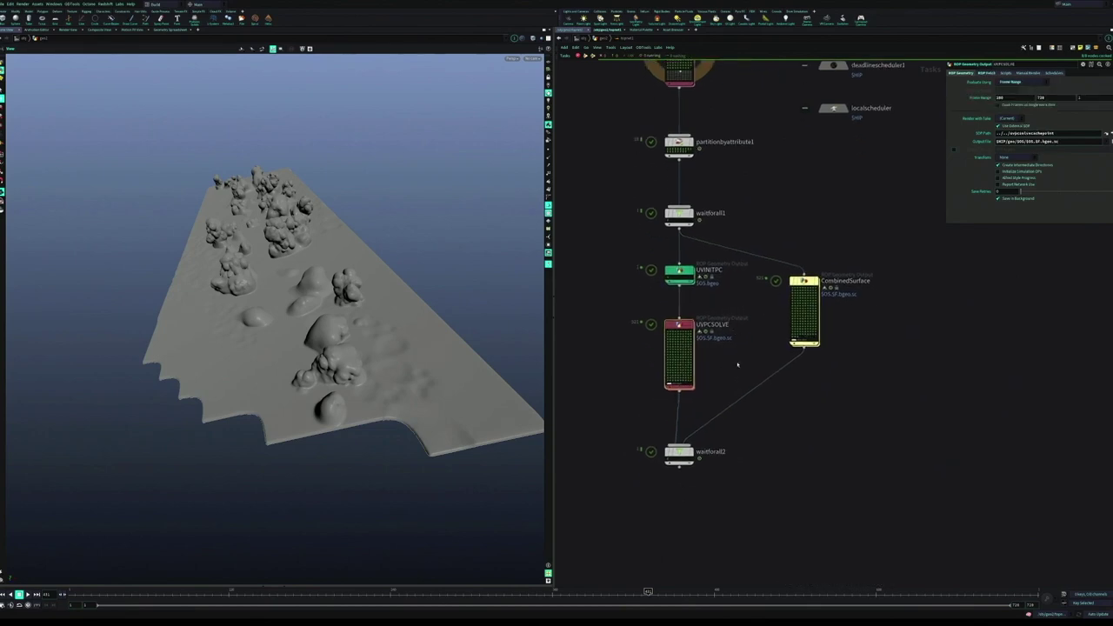
pyautogui.click(677, 460)
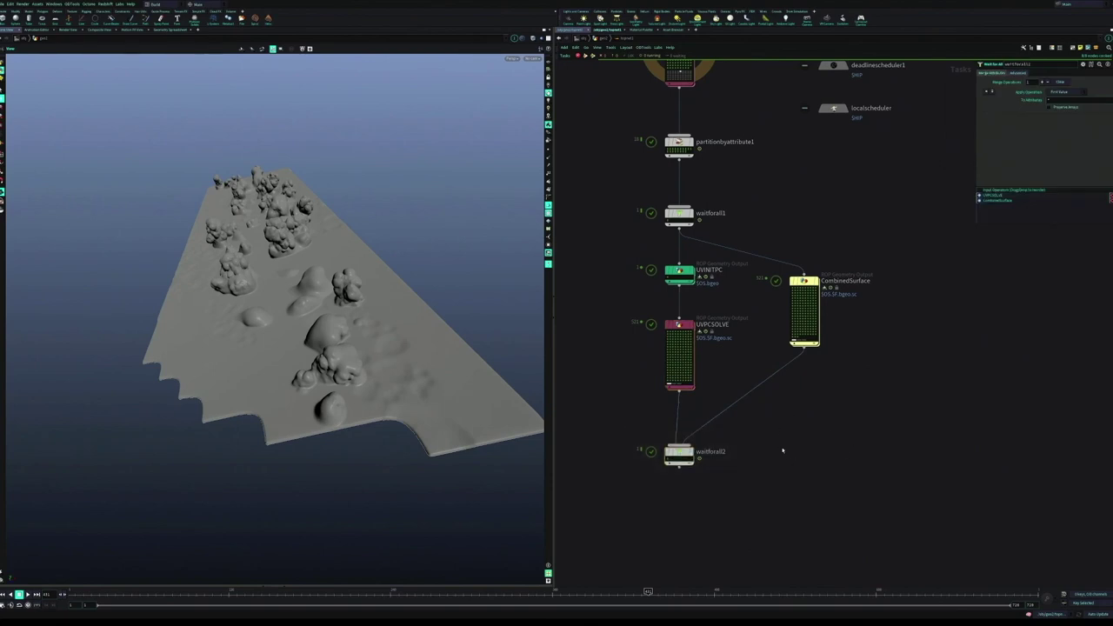
# Return to the geometry network and display the UV Quick Shade node in the branch below the combined surface.
pyautogui.press('u')
pyautogui.moveTo(781, 395); pyautogui.dragTo(793, 310)
pyautogui.moveTo(879, 361); pyautogui.dragTo(766, 374)
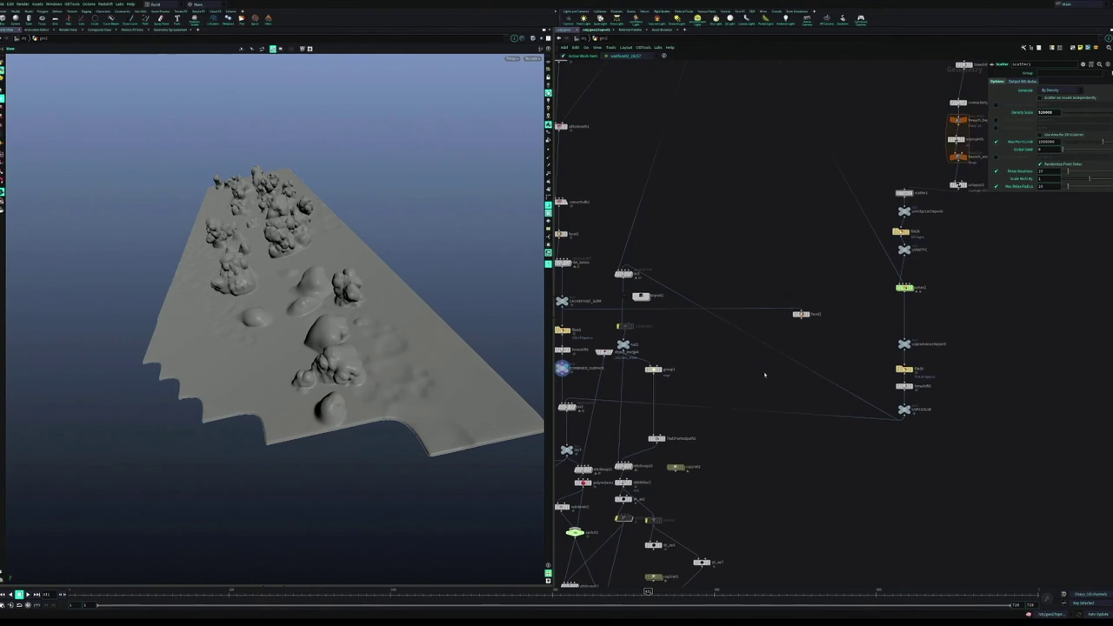
pyautogui.click(911, 409)
pyautogui.moveTo(620, 379); pyautogui.dragTo(674, 378)
pyautogui.press('r')
pyautogui.press('r')
pyautogui.moveTo(674, 448); pyautogui.dragTo(636, 480)
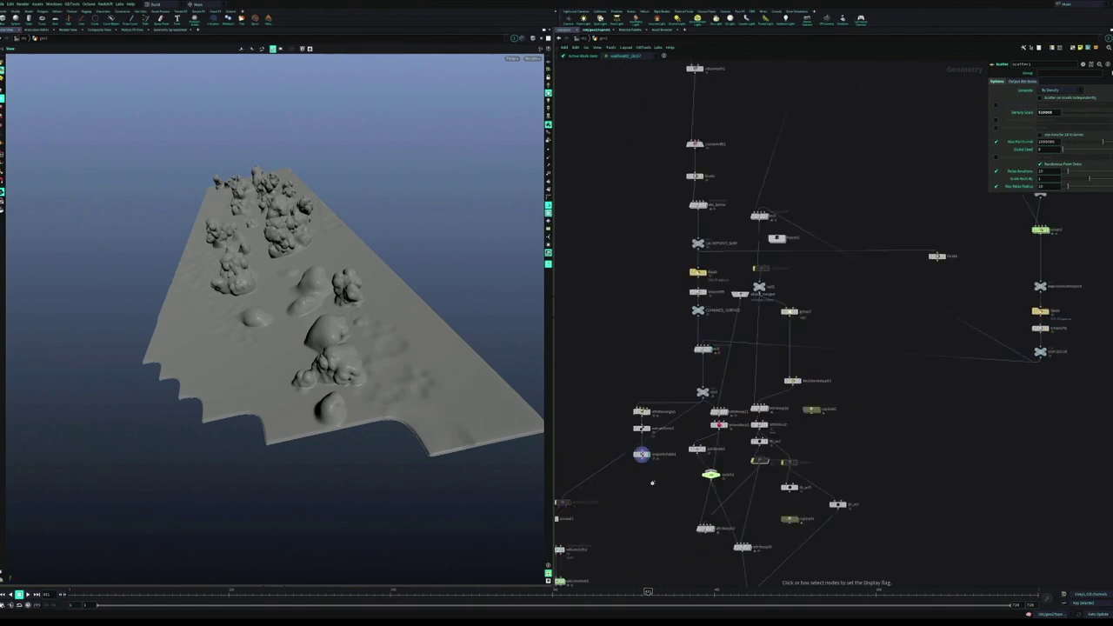
# View the checkerboard-textured water through the scene camera, scrubbing forward and playing back the animation.
pyautogui.moveTo(261, 336); pyautogui.dragTo(481, 306)
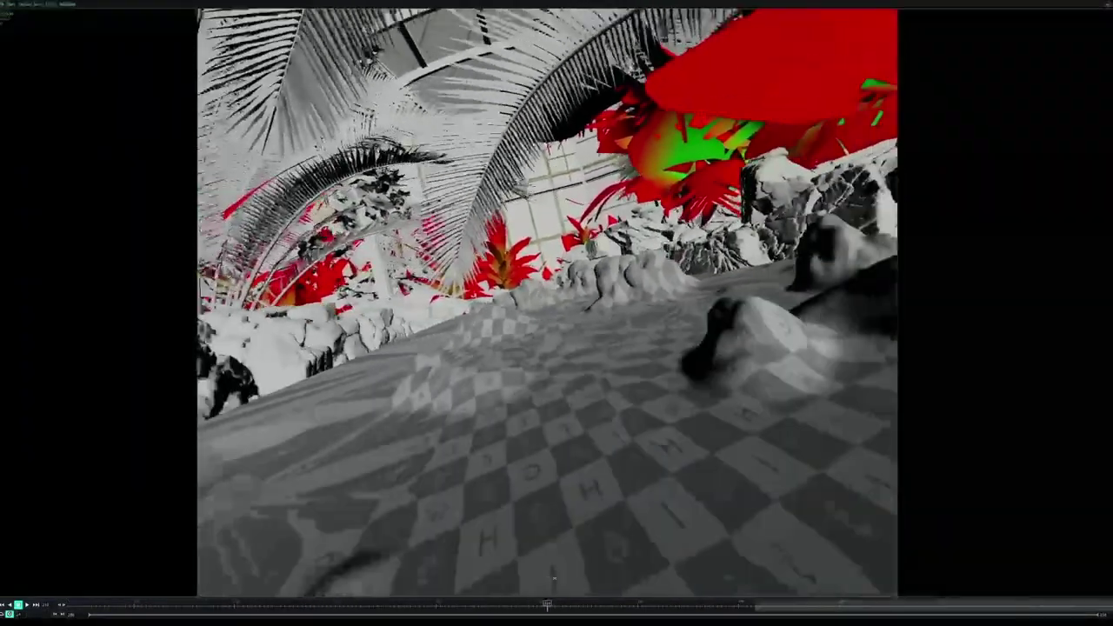
pyautogui.moveTo(554, 579); pyautogui.dragTo(846, 574)
pyautogui.click(26, 607)
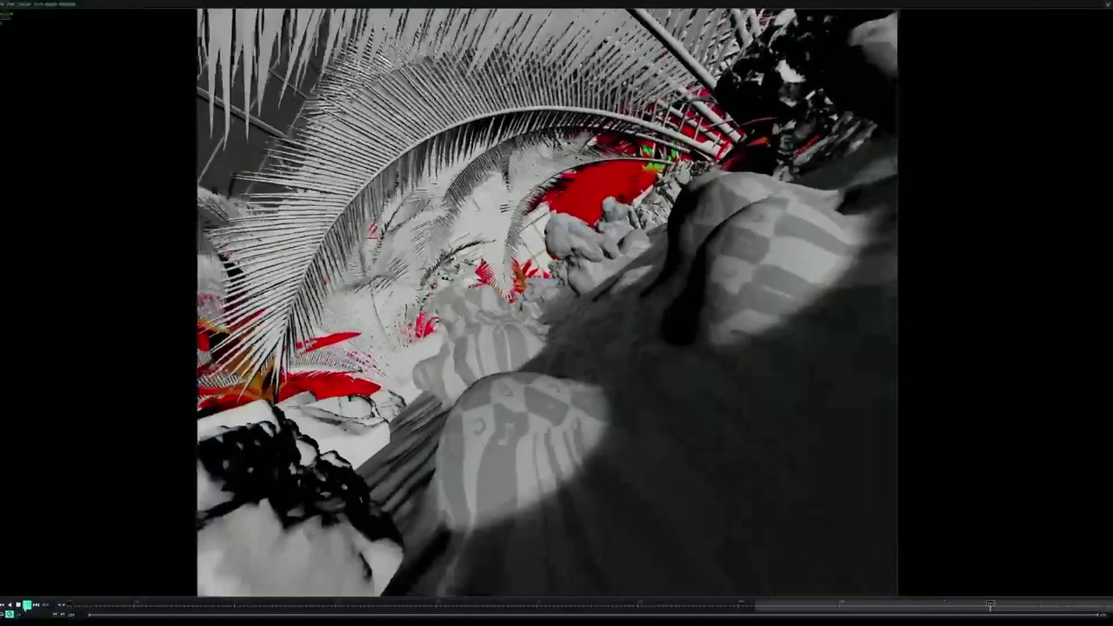
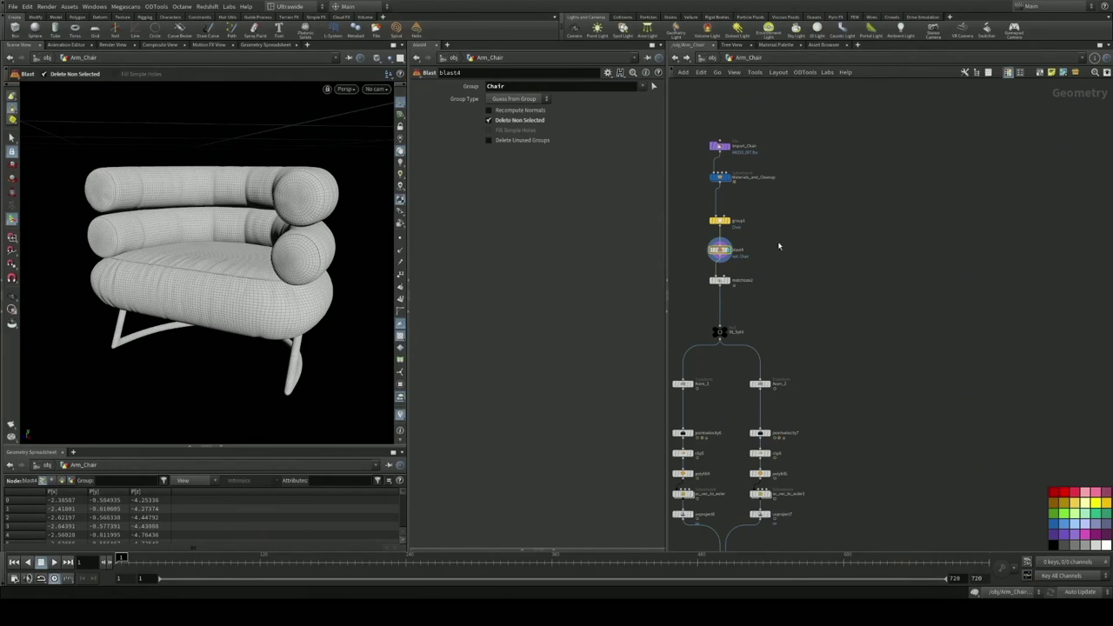
# Display the matchsize2 node of the armchair, frame the centered chair and examine the Stash Transform attribute name.
pyautogui.scroll(5, 801, 212)
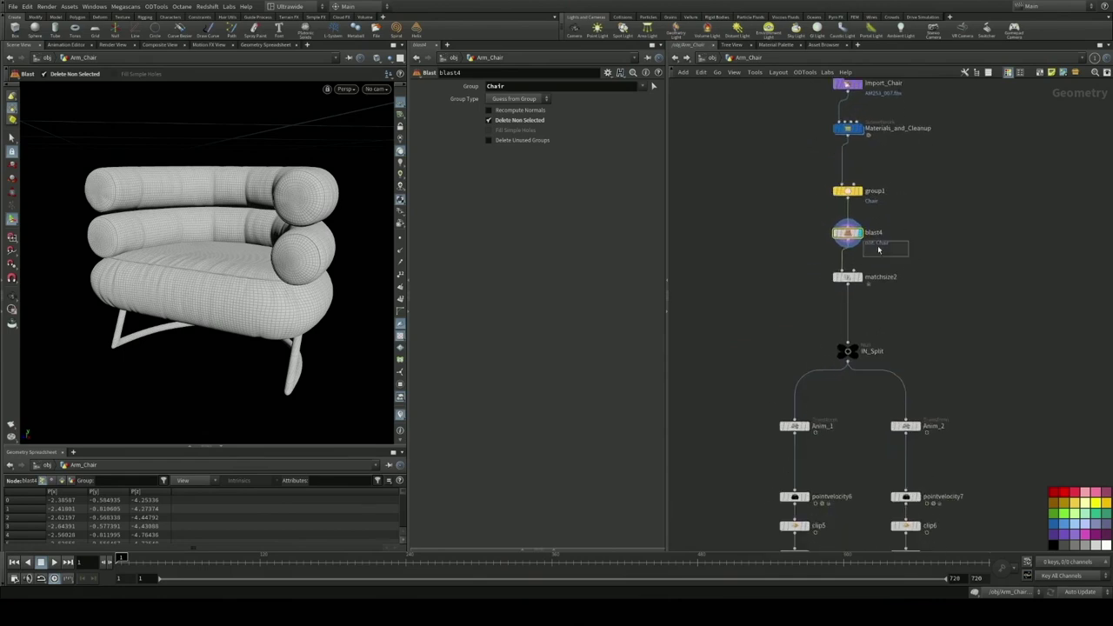
pyautogui.click(848, 277)
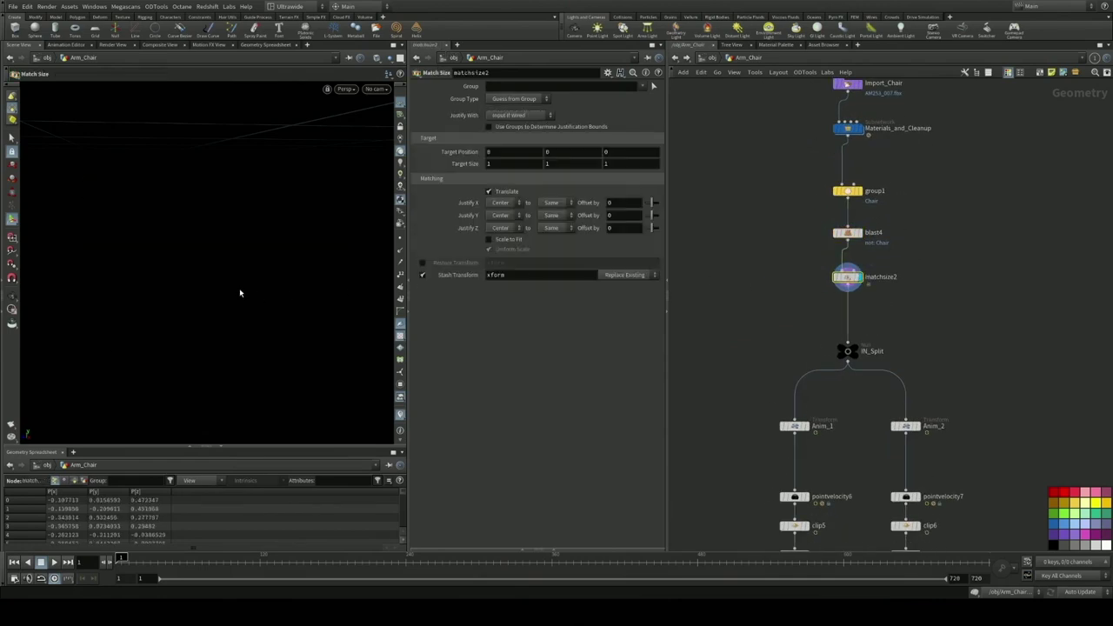
pyautogui.hotkey('space', 'g')
pyautogui.moveTo(237, 281); pyautogui.dragTo(162, 286)
pyautogui.moveTo(252, 300); pyautogui.dragTo(146, 307)
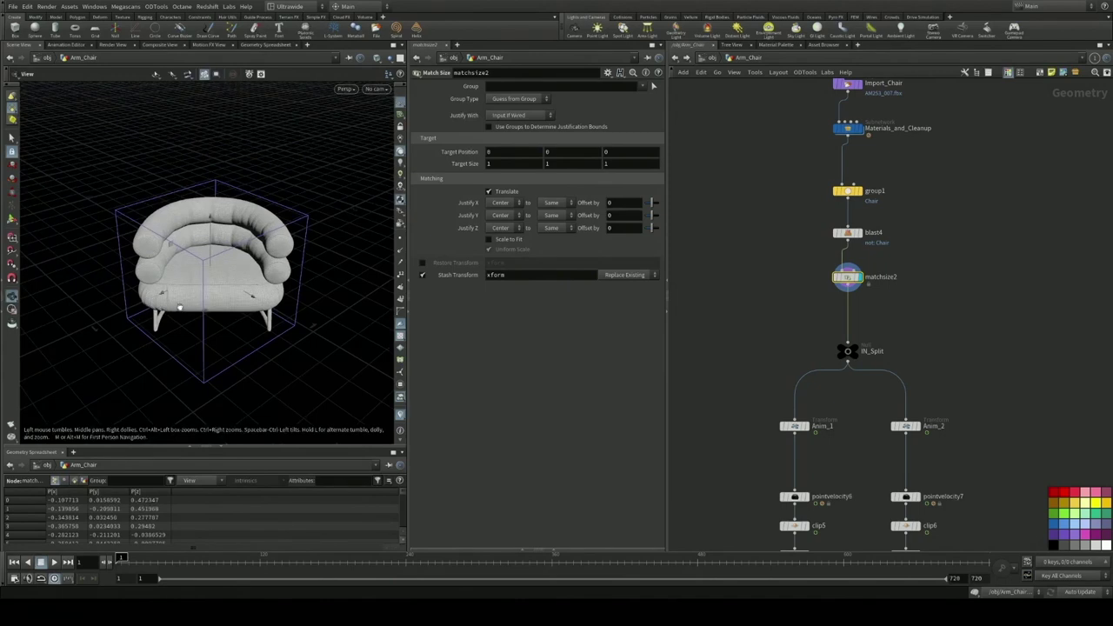
pyautogui.press('Return')
pyautogui.click(510, 275)
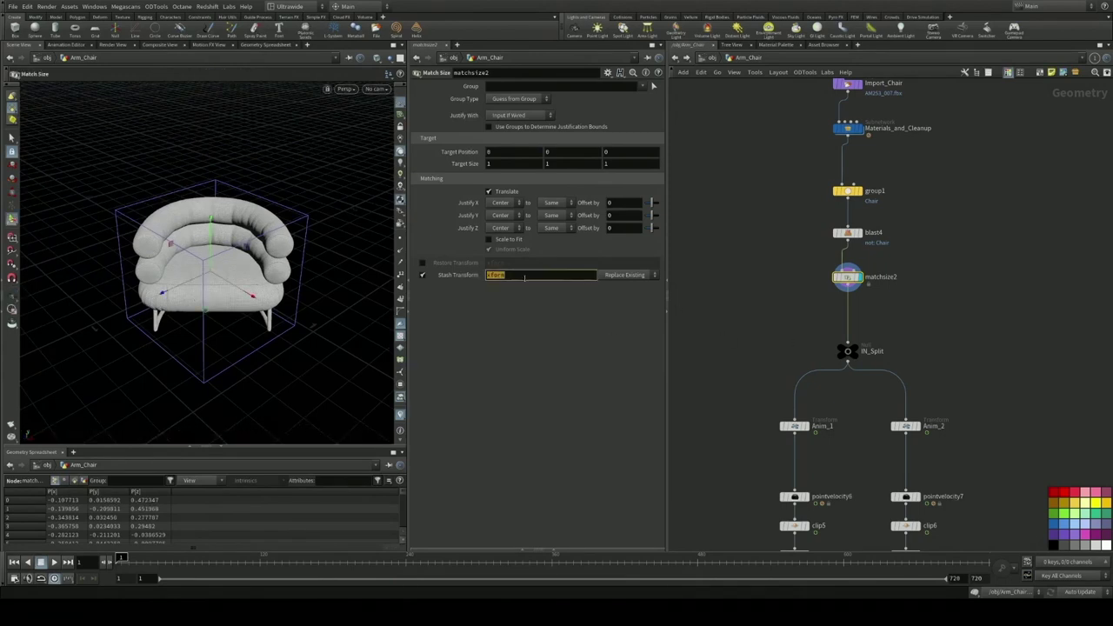
pyautogui.moveTo(912, 331); pyautogui.dragTo(904, 281)
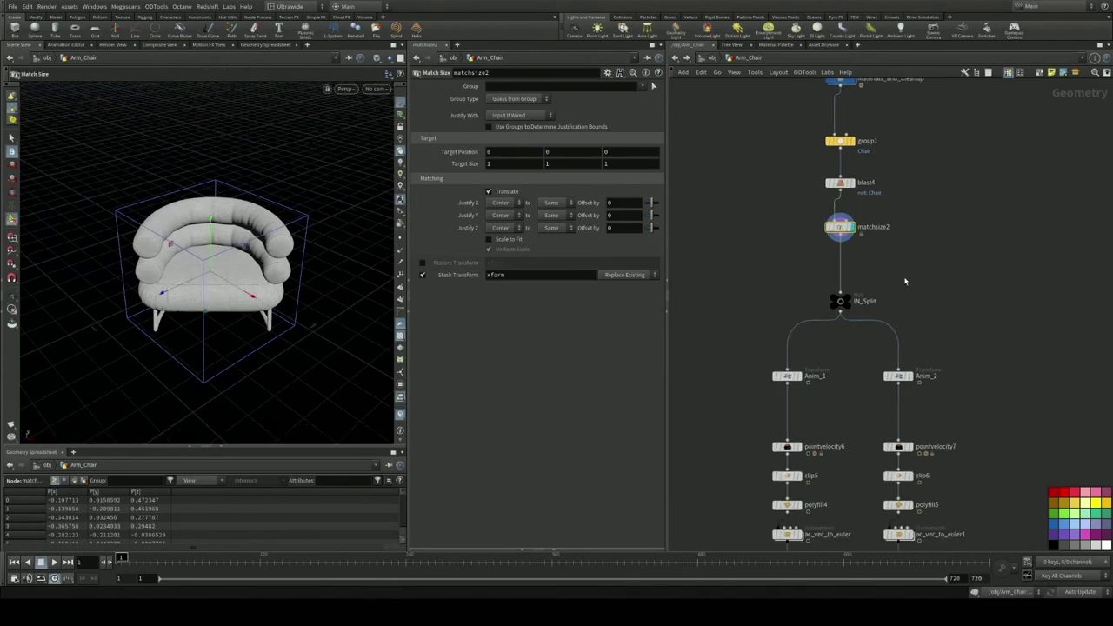
# Display the Anim_1 and Anim_2 transforms in turn, scrubbing the timeline to view each rotation of the chair.
pyautogui.moveTo(841, 301); pyautogui.dragTo(841, 305)
pyautogui.moveTo(850, 382); pyautogui.dragTo(835, 287)
pyautogui.click(787, 284)
pyautogui.click(789, 288)
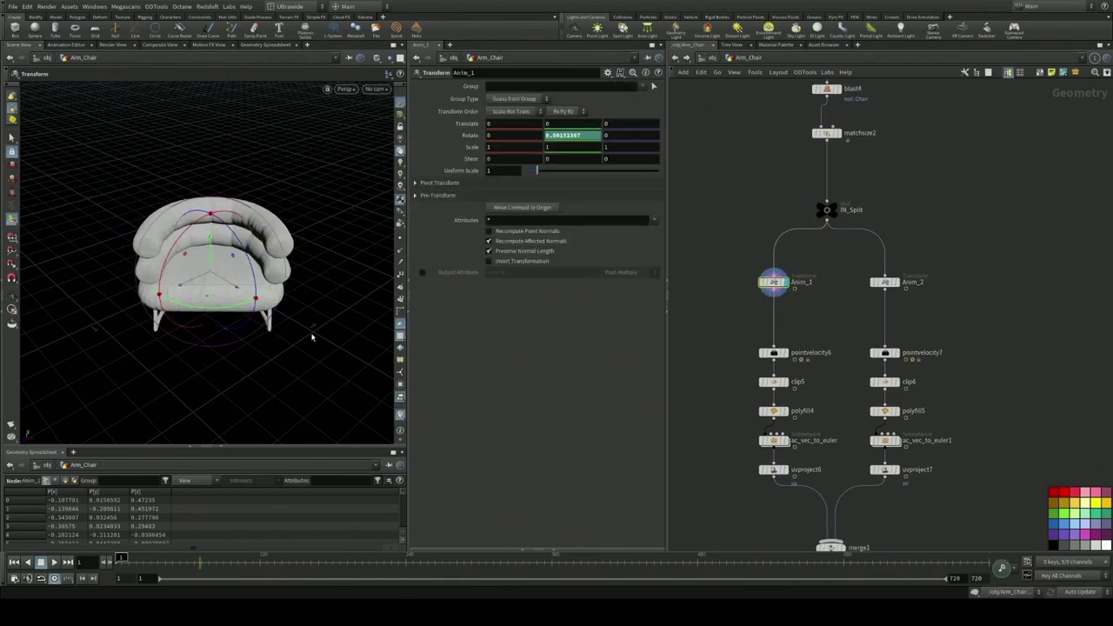
pyautogui.moveTo(120, 558)
pyautogui.mouseDown()
pyautogui.moveTo(190, 557)
pyautogui.moveTo(132, 558)
pyautogui.mouseUp()
pyautogui.click(899, 285)
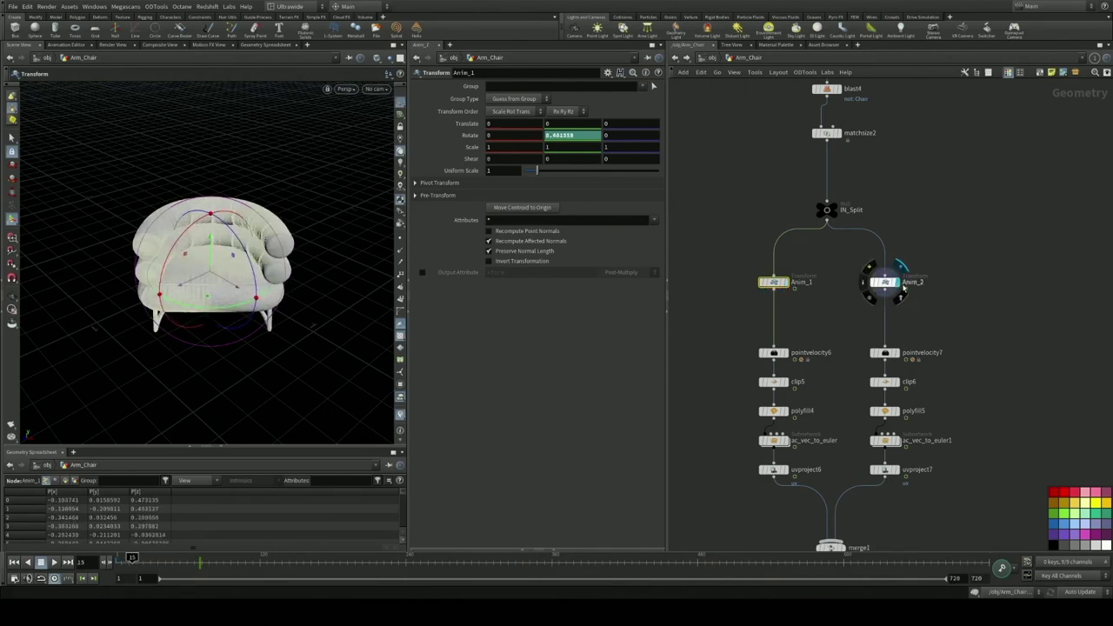
pyautogui.moveTo(133, 558); pyautogui.dragTo(179, 559)
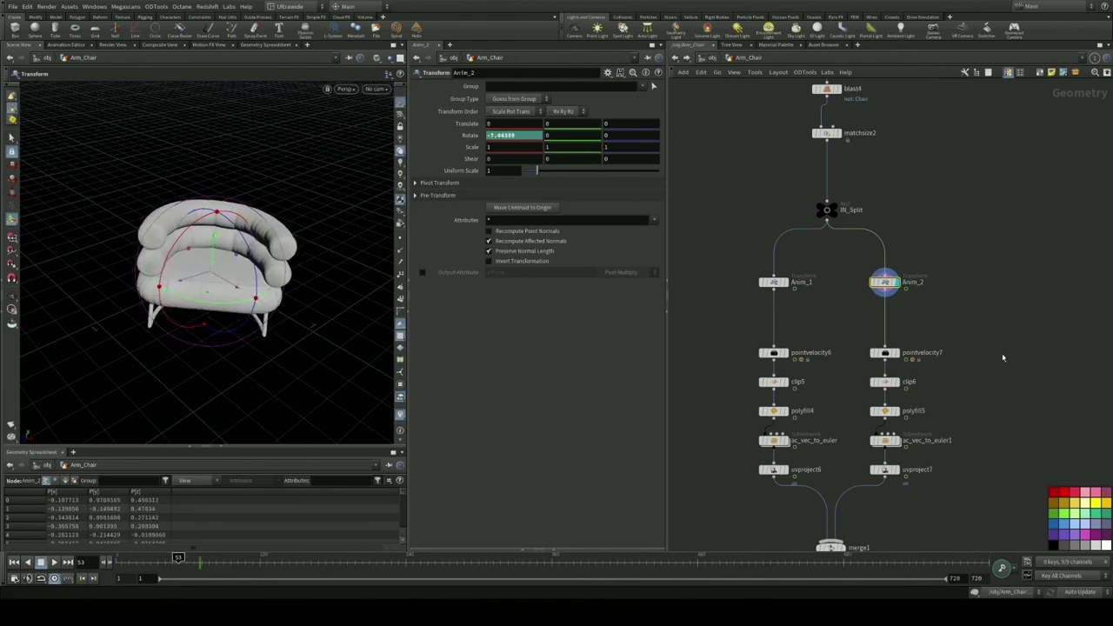
# Examine the pointvelocity7 node and compare the clip directions of clip6 and clip5.
pyautogui.moveTo(1002, 353); pyautogui.dragTo(999, 318)
pyautogui.moveTo(925, 332); pyautogui.dragTo(894, 319)
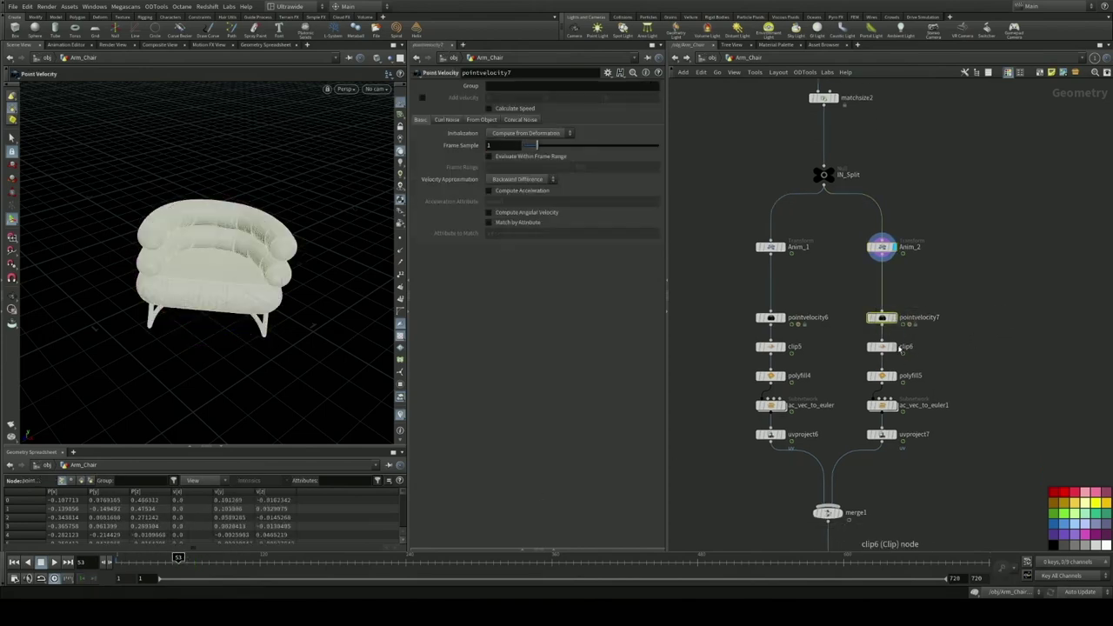
pyautogui.click(882, 346)
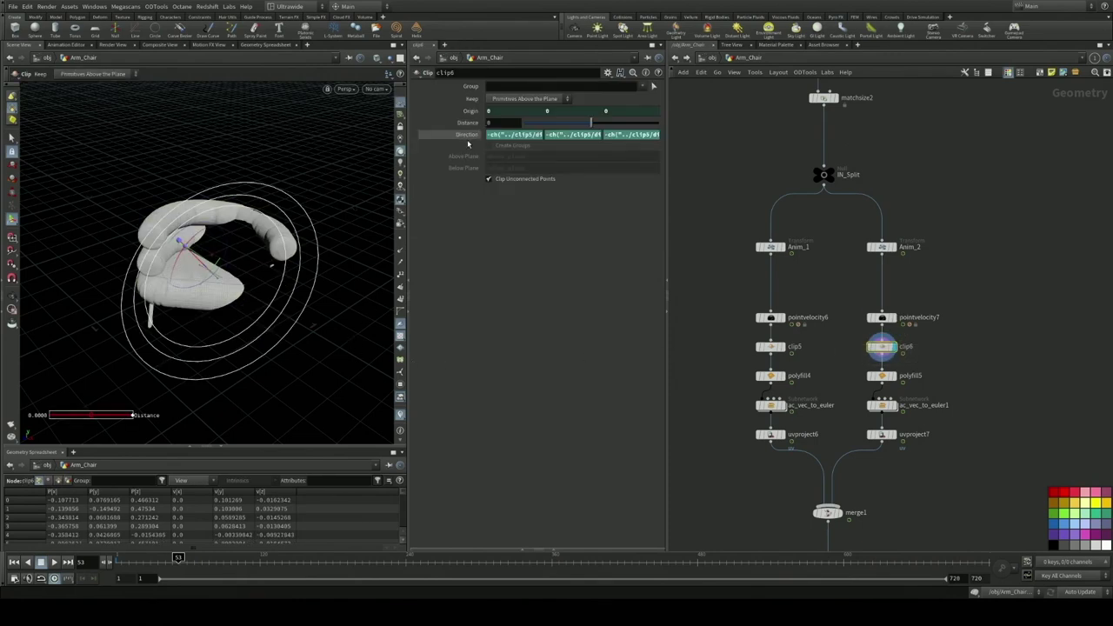
pyautogui.click(467, 135)
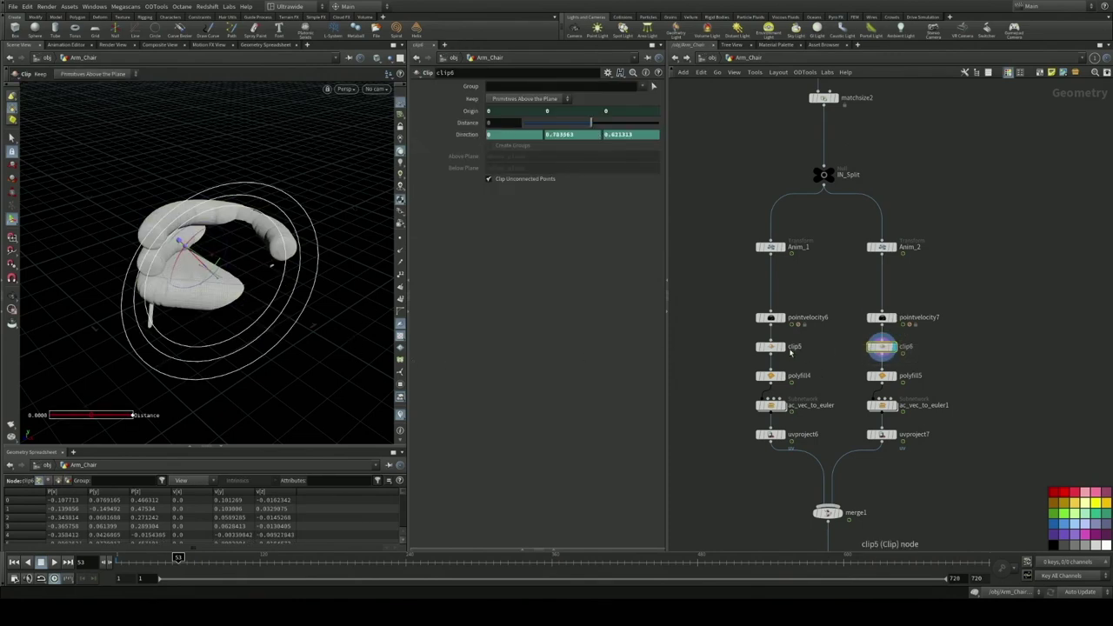
pyautogui.click(782, 347)
pyautogui.click(774, 349)
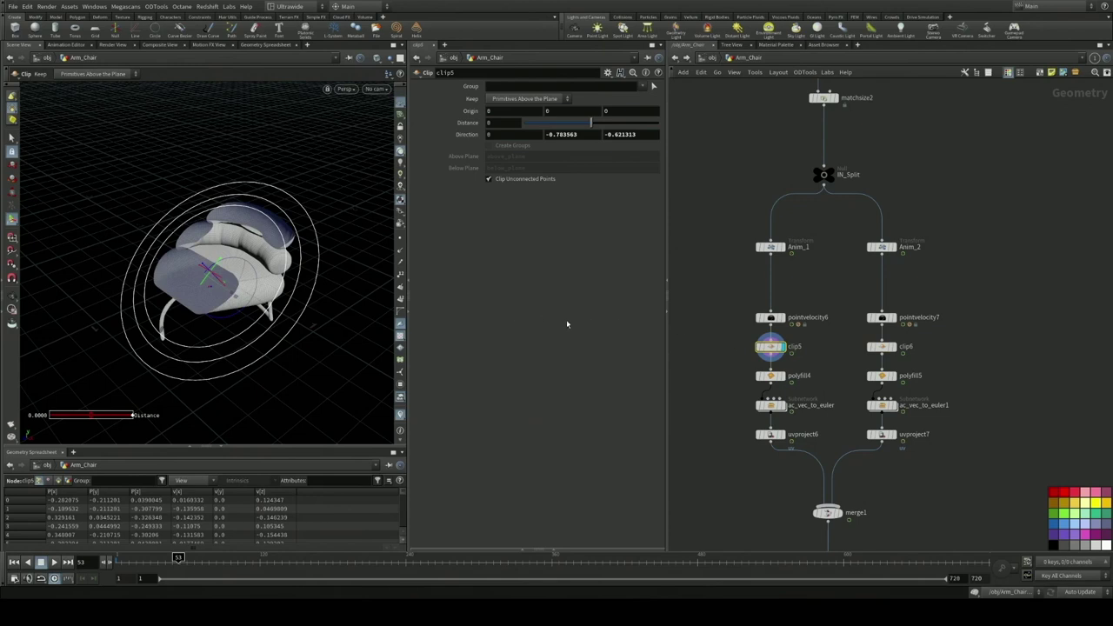
# Merge clip5 and clip6 temporarily to inspect both chair halves together, and delete the Merge node.
pyautogui.moveTo(923, 369); pyautogui.dragTo(709, 374)
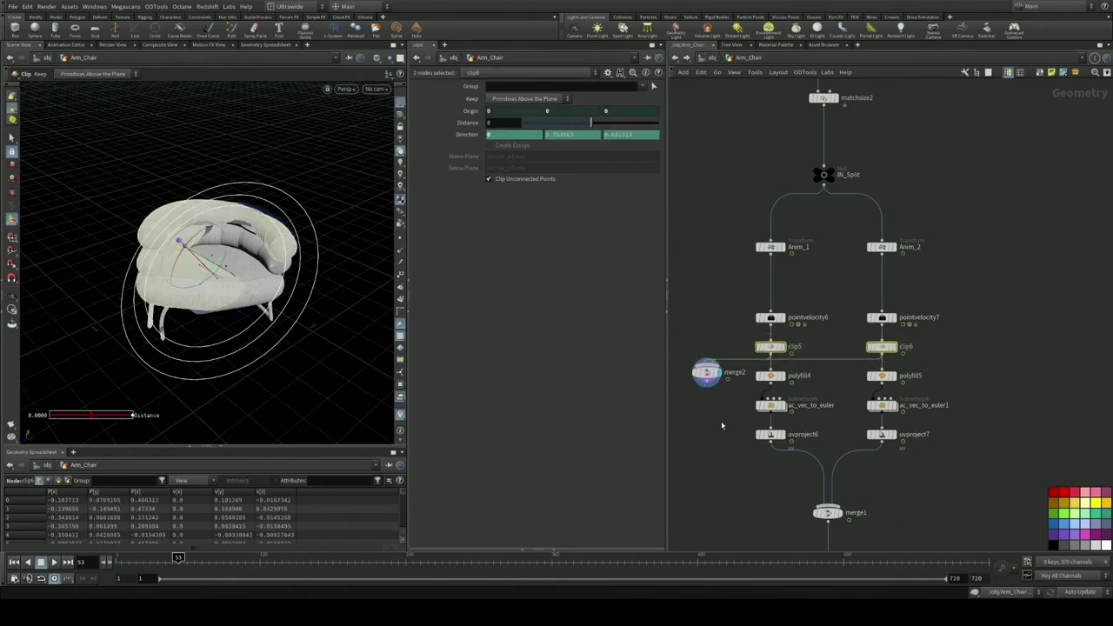
pyautogui.click(708, 374)
pyautogui.moveTo(244, 291)
pyautogui.mouseDown()
pyautogui.moveTo(168, 254)
pyautogui.moveTo(199, 250)
pyautogui.moveTo(233, 273)
pyautogui.mouseUp()
pyautogui.moveTo(747, 402); pyautogui.dragTo(723, 389)
pyautogui.press('Delete')
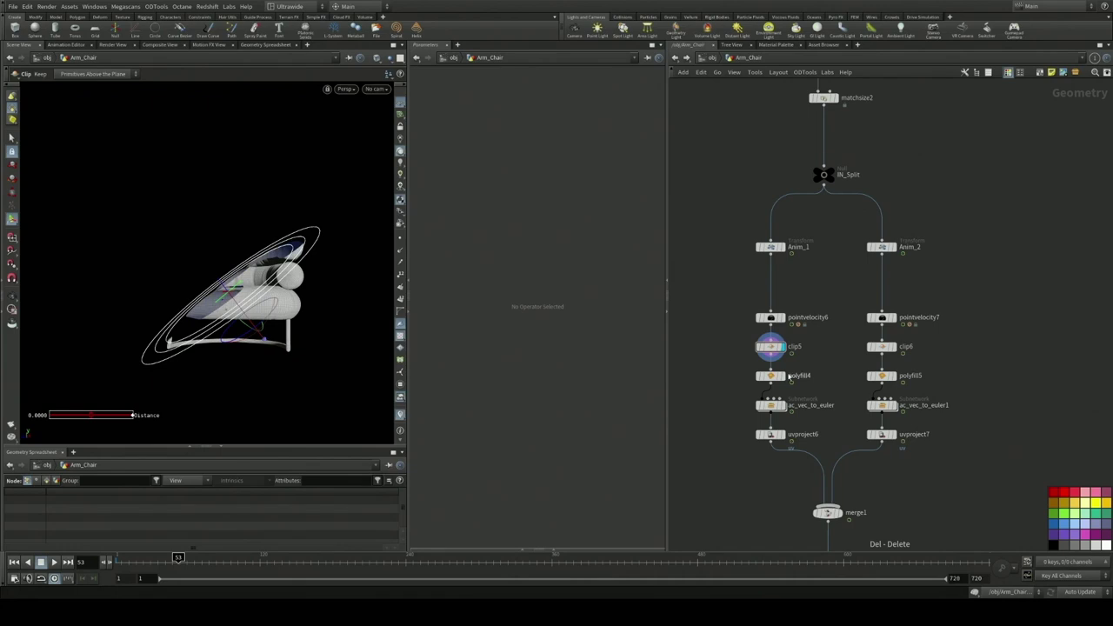
# Display polyfill4 and the ac_vec_to_euler subnetwork, comparing the subnetwork's vector parameter with the direction on clip5.
pyautogui.click(786, 376)
pyautogui.click(769, 380)
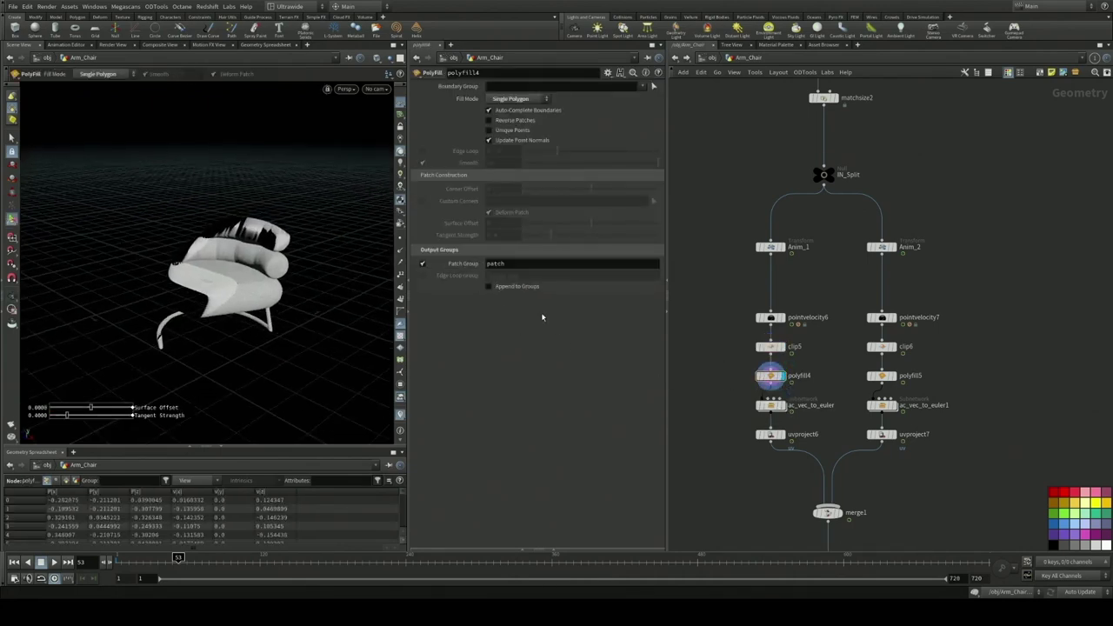
pyautogui.click(793, 415)
pyautogui.click(781, 407)
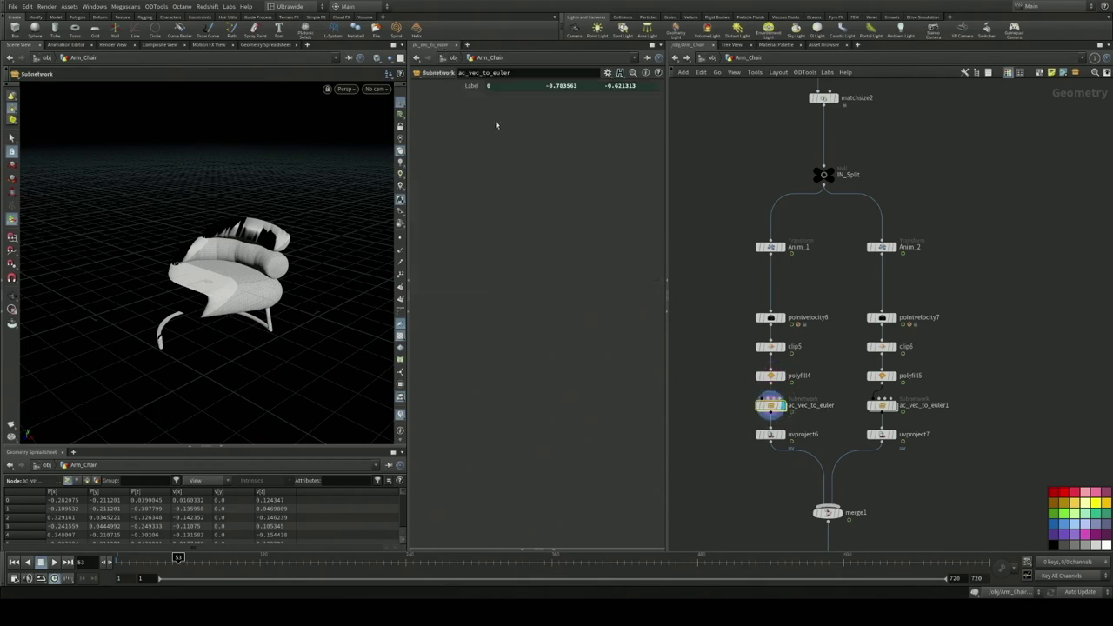
pyautogui.click(770, 346)
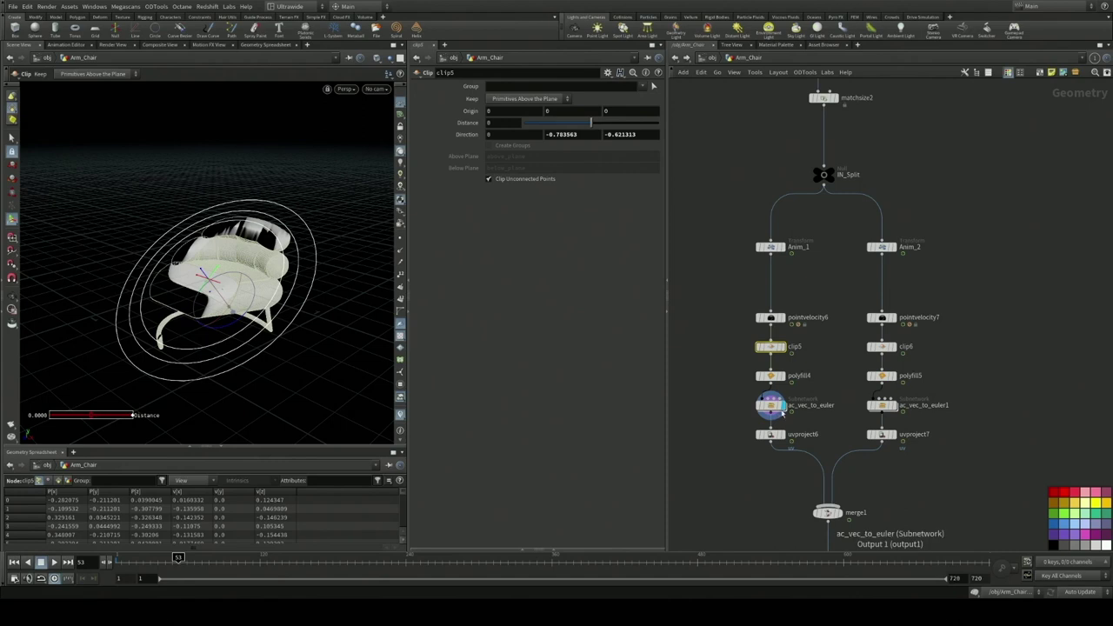
pyautogui.click(771, 406)
# Open the vec_to_euler Attribute VOP inside the ac_vec_to_euler subnetwork and examine its node graph.
pyautogui.doubleClick(775, 405)
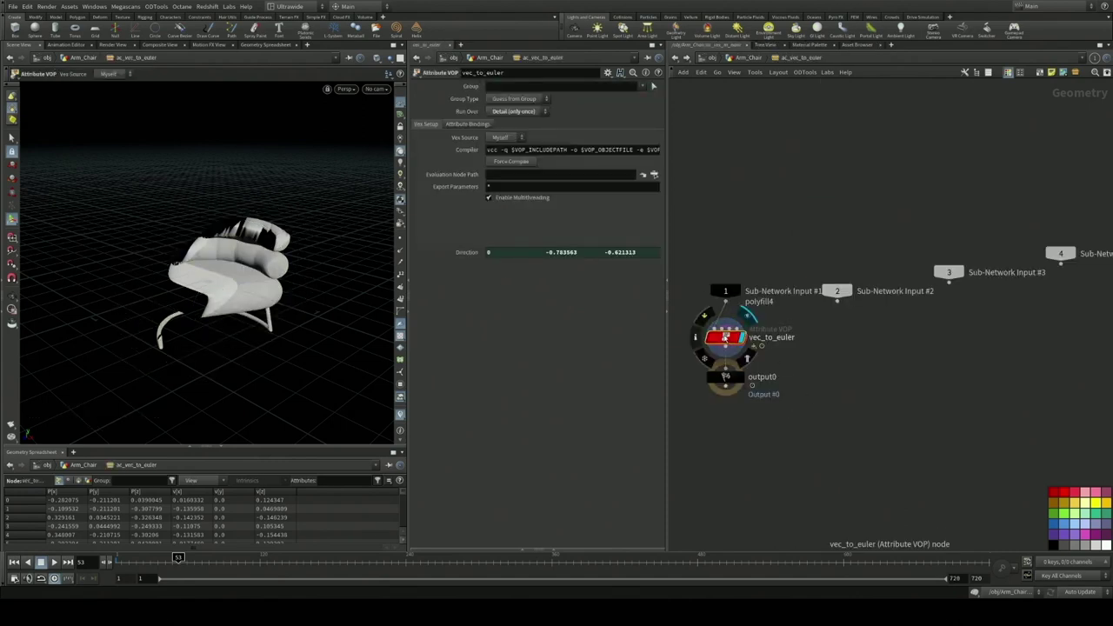
pyautogui.doubleClick(727, 340)
pyautogui.scroll(-3, 749, 328)
pyautogui.moveTo(748, 328); pyautogui.dragTo(913, 293)
pyautogui.scroll(-3, 790, 334)
pyautogui.moveTo(674, 281); pyautogui.dragTo(909, 266)
pyautogui.scroll(6, 802, 264)
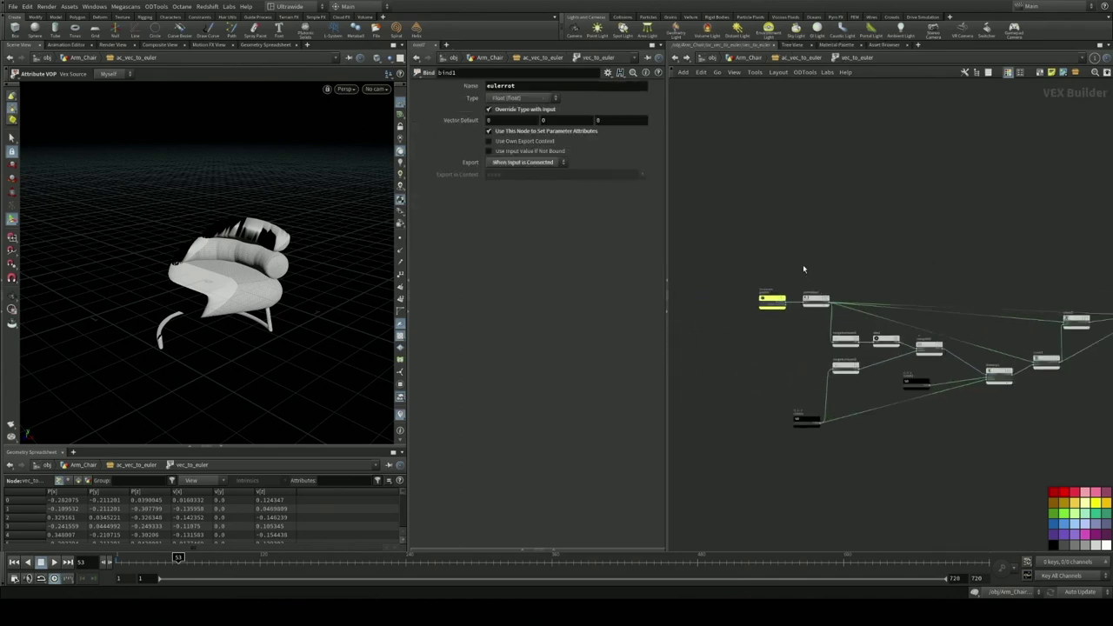
# Examine the Direction parameter, its normalize node, the up-vector constant and both Get Vector Component nodes in vec_to_euler.
pyautogui.click(738, 337)
pyautogui.moveTo(829, 285); pyautogui.dragTo(798, 254)
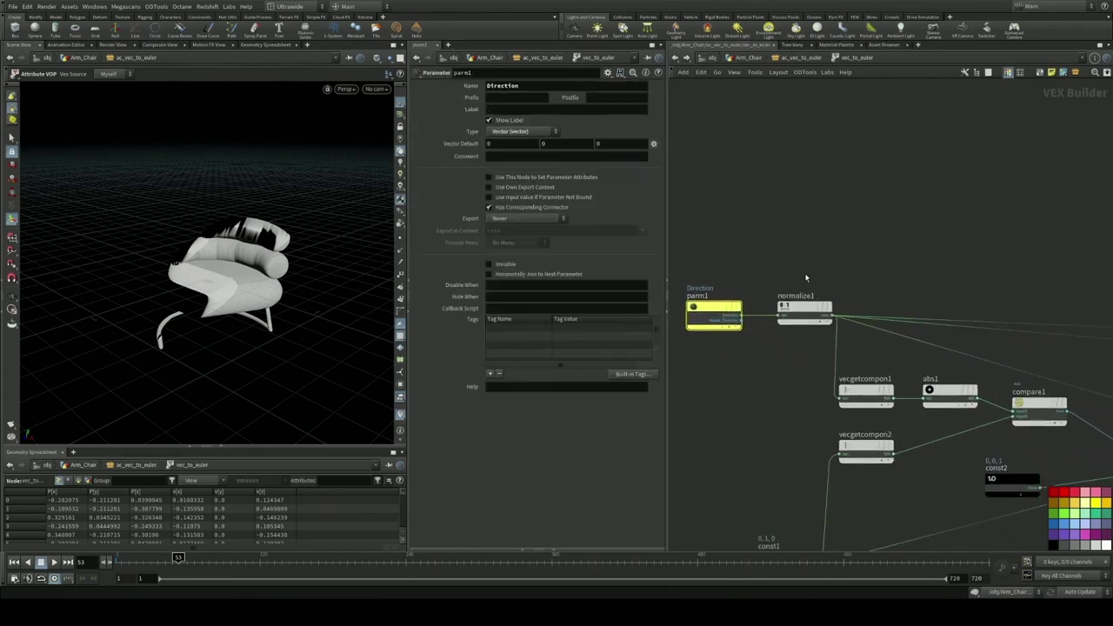
pyautogui.click(803, 306)
pyautogui.scroll(-3, 876, 369)
pyautogui.moveTo(877, 370); pyautogui.dragTo(794, 336)
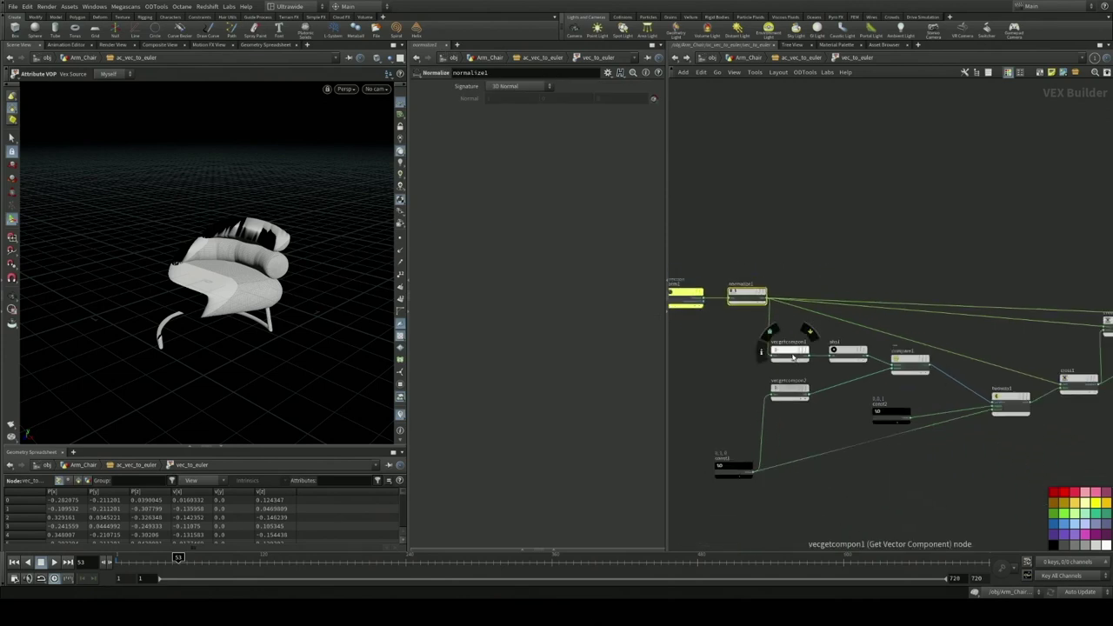
pyautogui.click(790, 353)
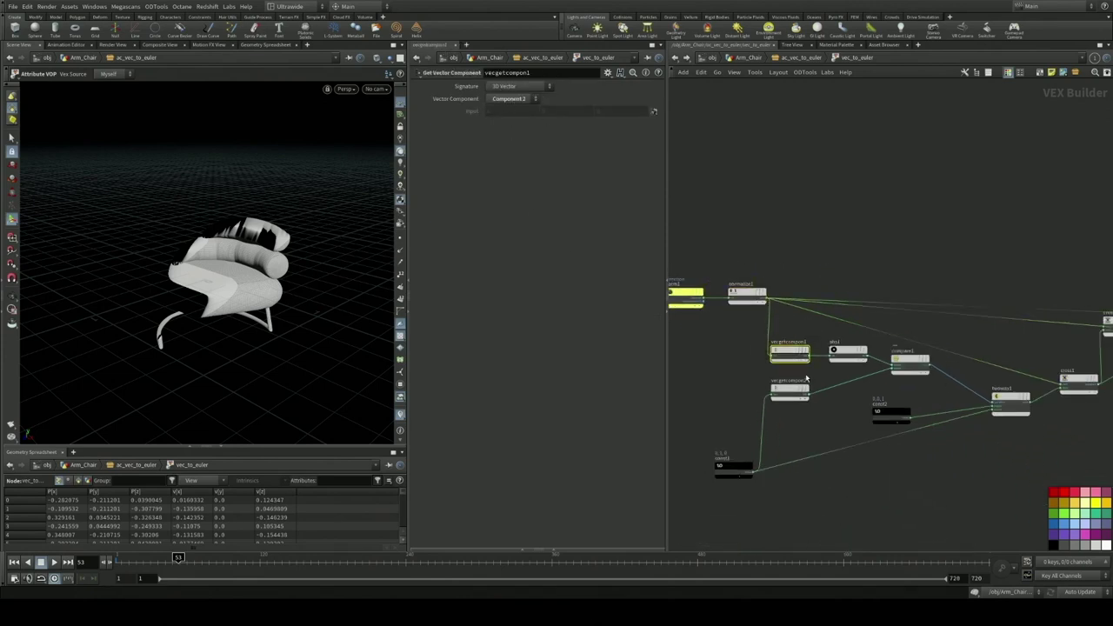
pyautogui.click(792, 392)
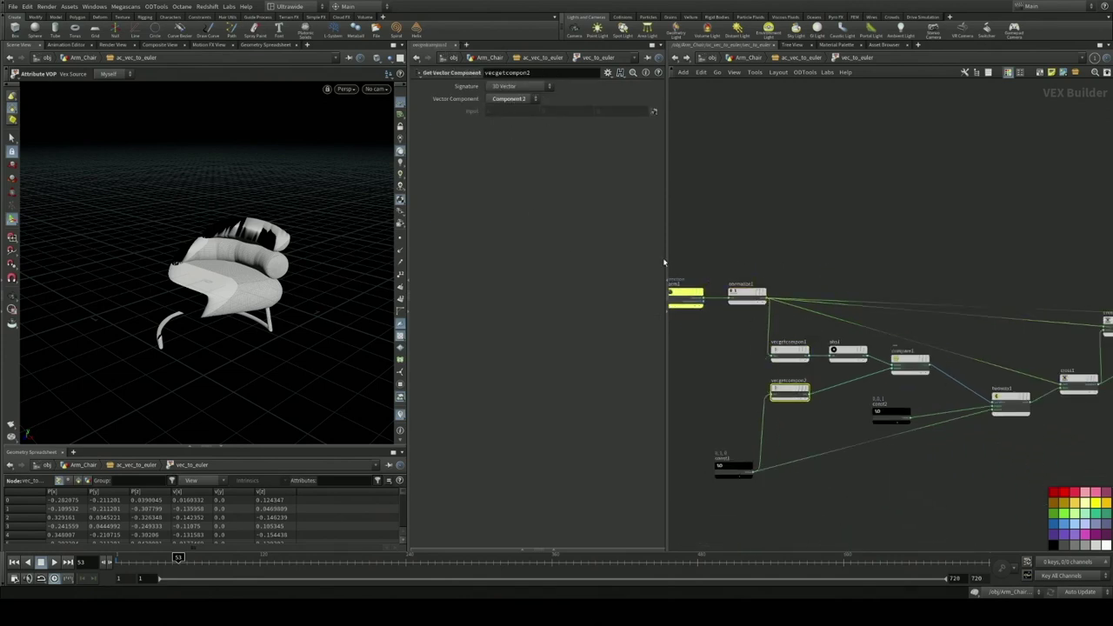
pyautogui.click(736, 467)
pyautogui.moveTo(856, 377); pyautogui.dragTo(812, 384)
pyautogui.click(866, 369)
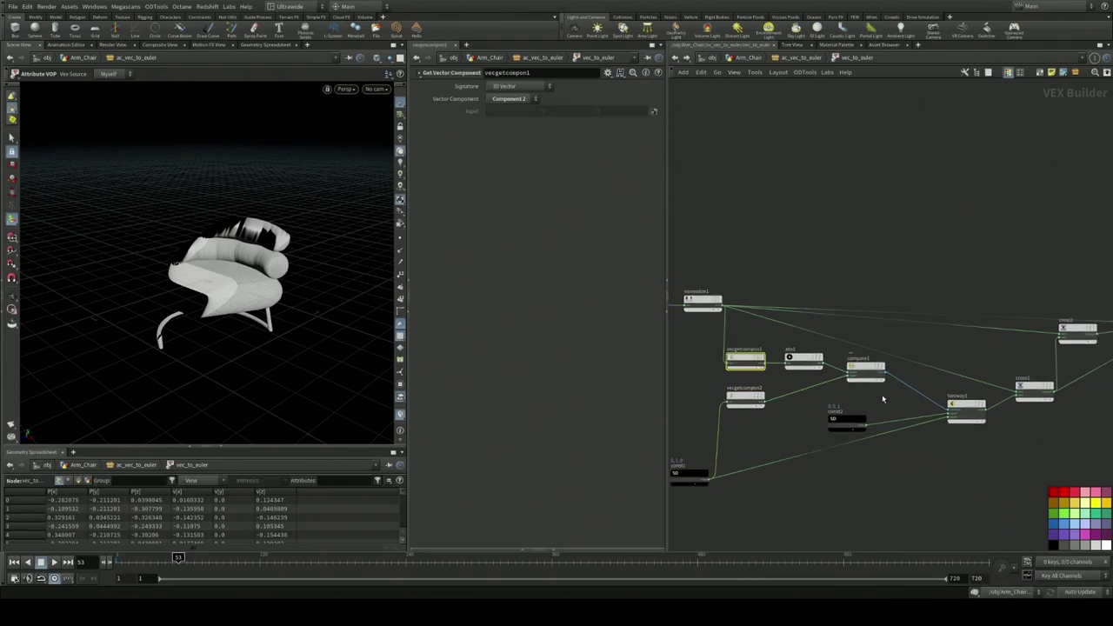
# Trace the two-way switch between the constant vectors and inspect the two cross product nodes it feeds.
pyautogui.click(966, 406)
pyautogui.moveTo(844, 424); pyautogui.dragTo(838, 418)
pyautogui.click(692, 474)
pyautogui.moveTo(984, 432); pyautogui.dragTo(915, 444)
pyautogui.scroll(3, 955, 430)
pyautogui.click(948, 402)
pyautogui.scroll(-3, 960, 438)
pyautogui.moveTo(983, 440); pyautogui.dragTo(940, 465)
pyautogui.scroll(2, 961, 446)
pyautogui.click(933, 393)
pyautogui.scroll(-3, 816, 354)
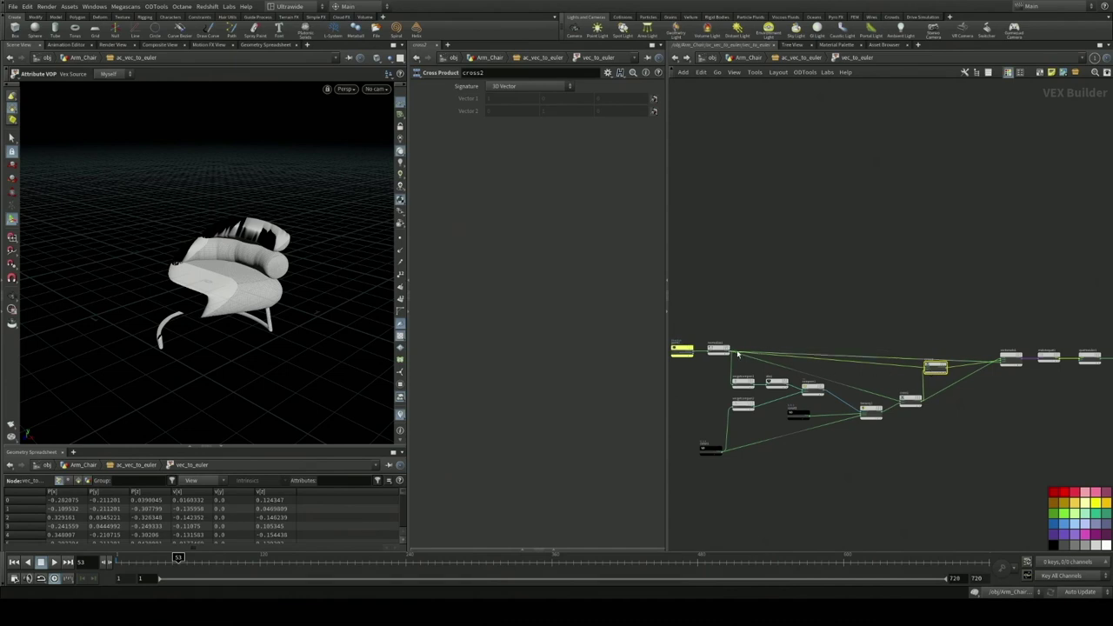
# Follow the matrix through matxtoquat1, quattoeuler1 and radtodeg1 to the eulerrot bind export, inspecting each node.
pyautogui.scroll(2, 1023, 382)
pyautogui.click(1014, 354)
pyautogui.moveTo(1027, 381); pyautogui.dragTo(801, 385)
pyautogui.scroll(4, 919, 369)
pyautogui.moveTo(896, 392); pyautogui.dragTo(815, 392)
pyautogui.scroll(-2, 875, 395)
pyautogui.click(867, 345)
pyautogui.moveTo(916, 391); pyautogui.dragTo(766, 392)
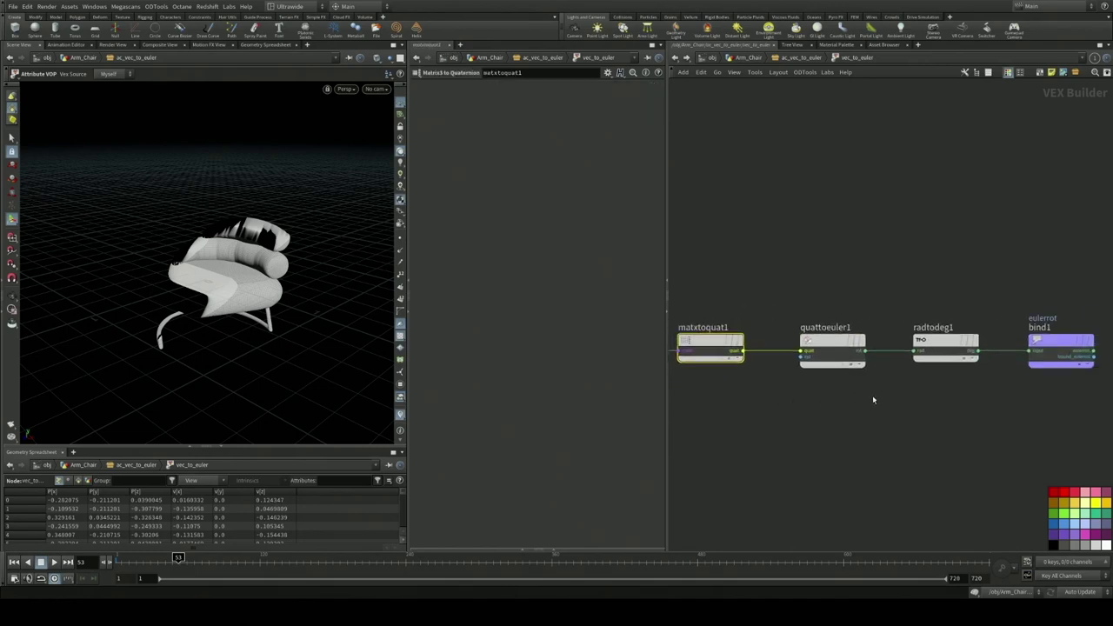
pyautogui.click(835, 367)
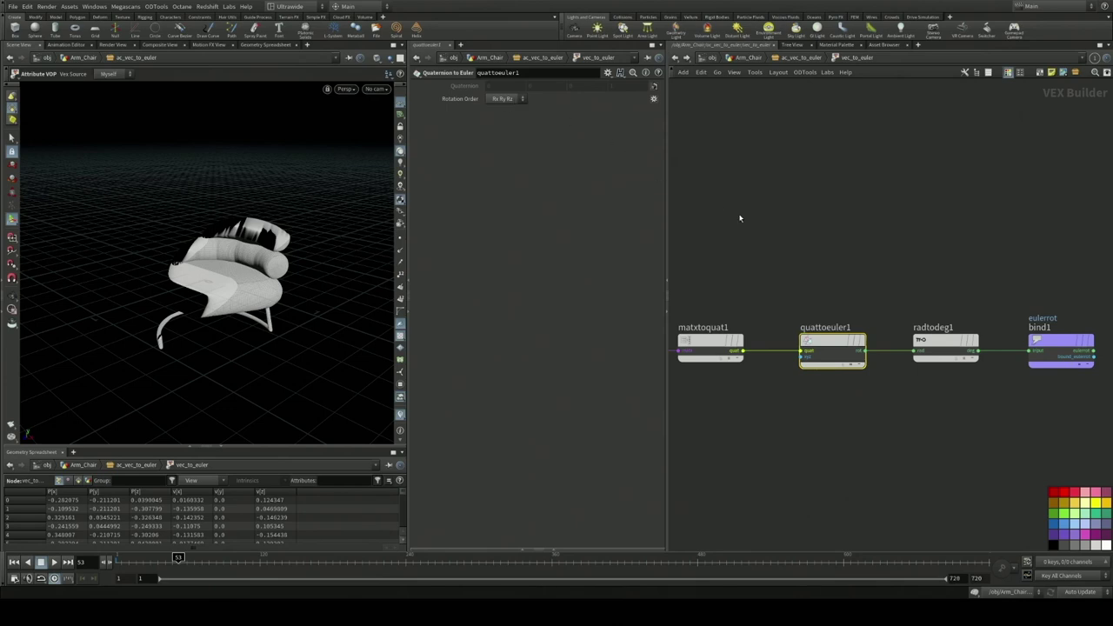
pyautogui.scroll(-3, 863, 375)
pyautogui.moveTo(878, 391); pyautogui.dragTo(928, 330)
pyautogui.moveTo(949, 405); pyautogui.dragTo(994, 328)
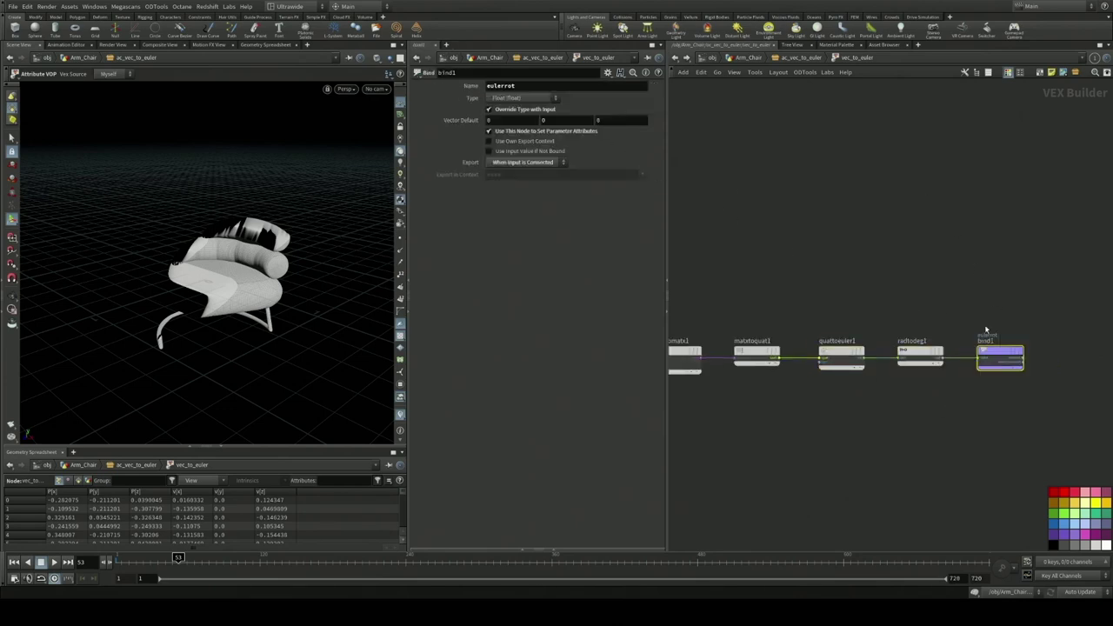
# Return to the Arm_Chair network, review the eulerrot detail expressions in uvproject6's Rotate values, and display that node.
pyautogui.click(743, 57)
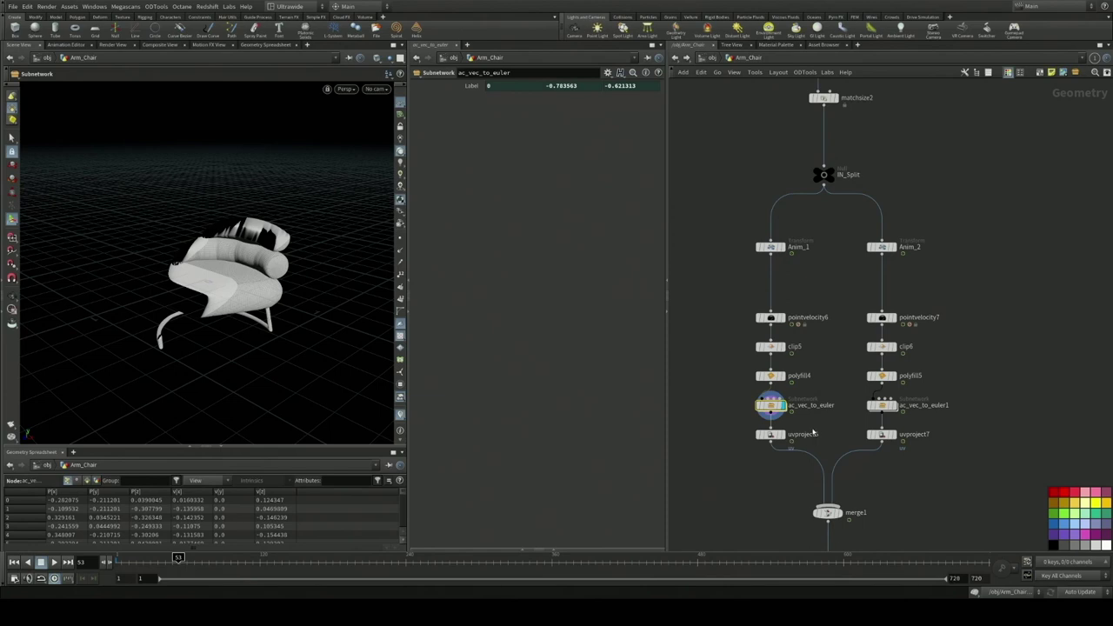
pyautogui.click(769, 435)
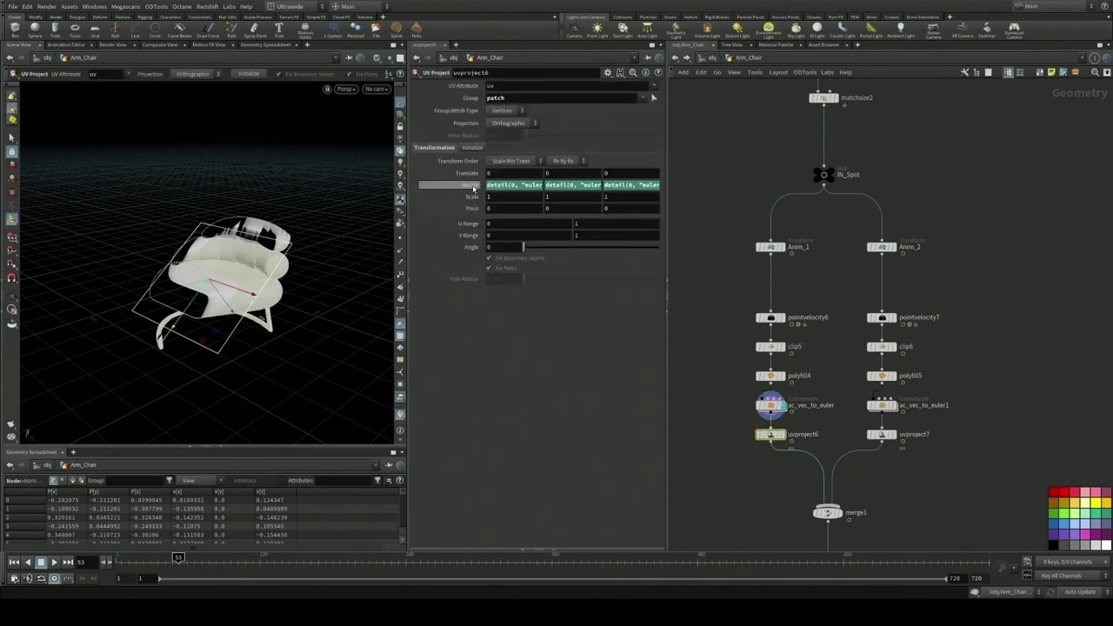
pyautogui.click(525, 183)
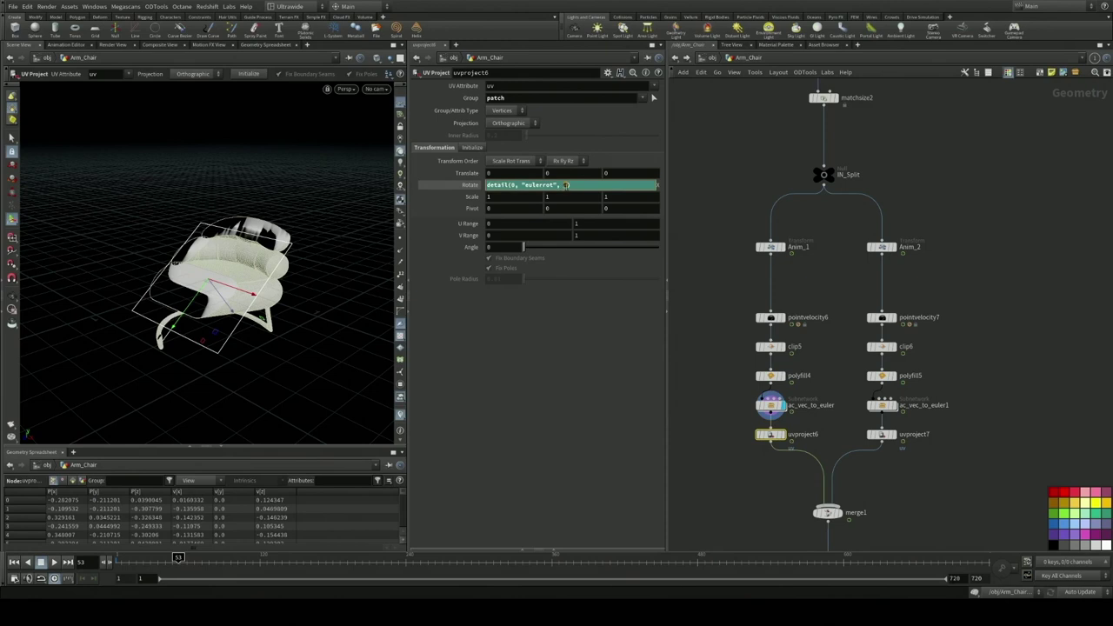
pyautogui.press('Tab')
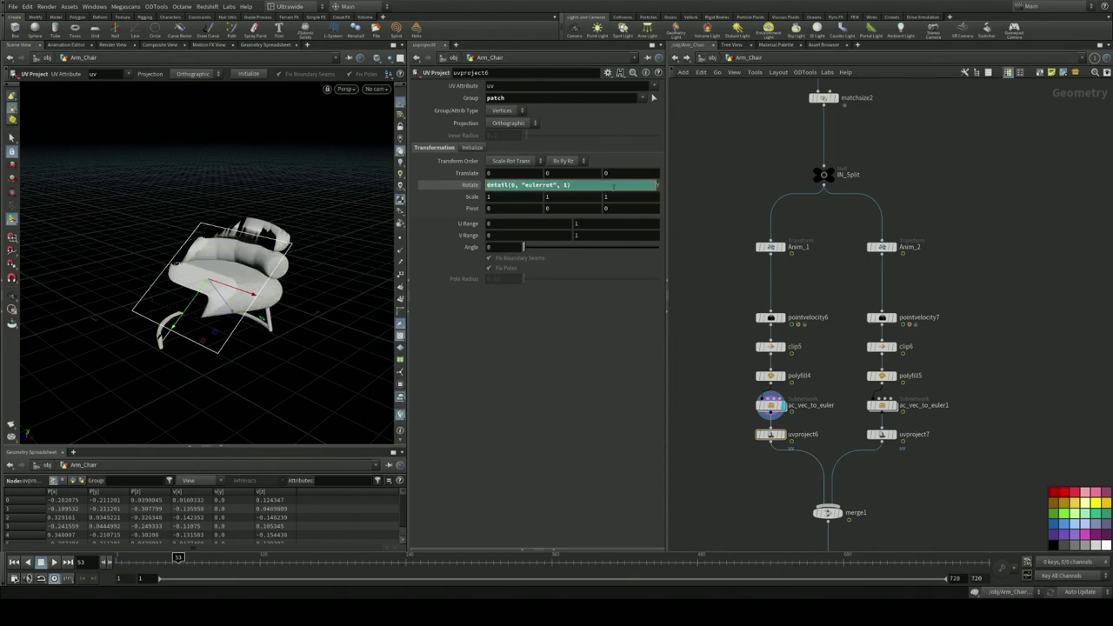
pyautogui.moveTo(652, 188)
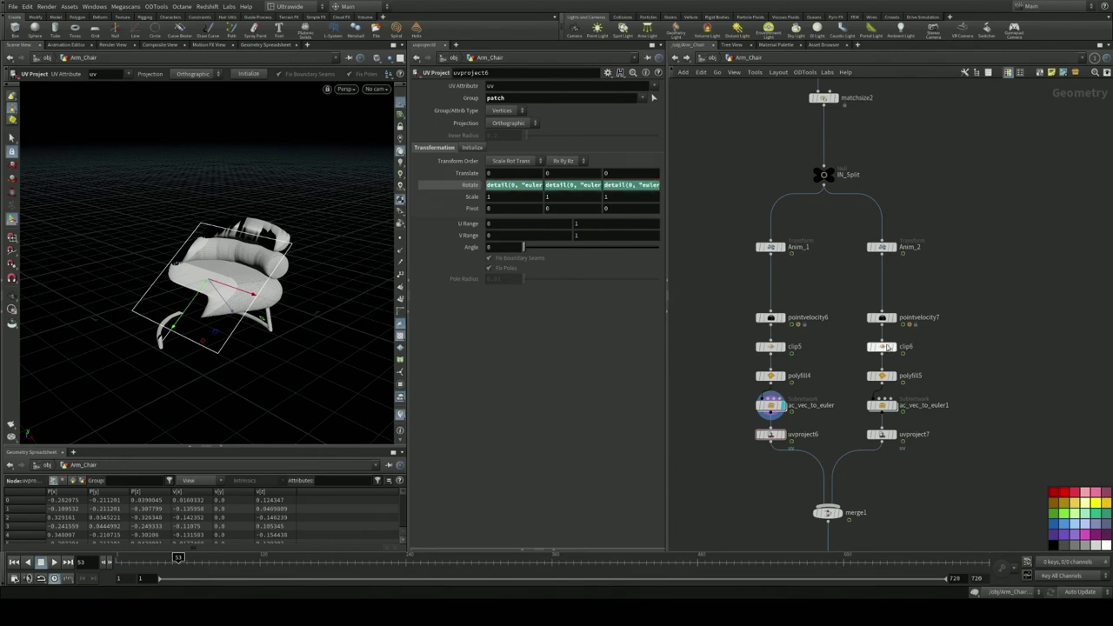
pyautogui.moveTo(743, 472); pyautogui.dragTo(769, 420)
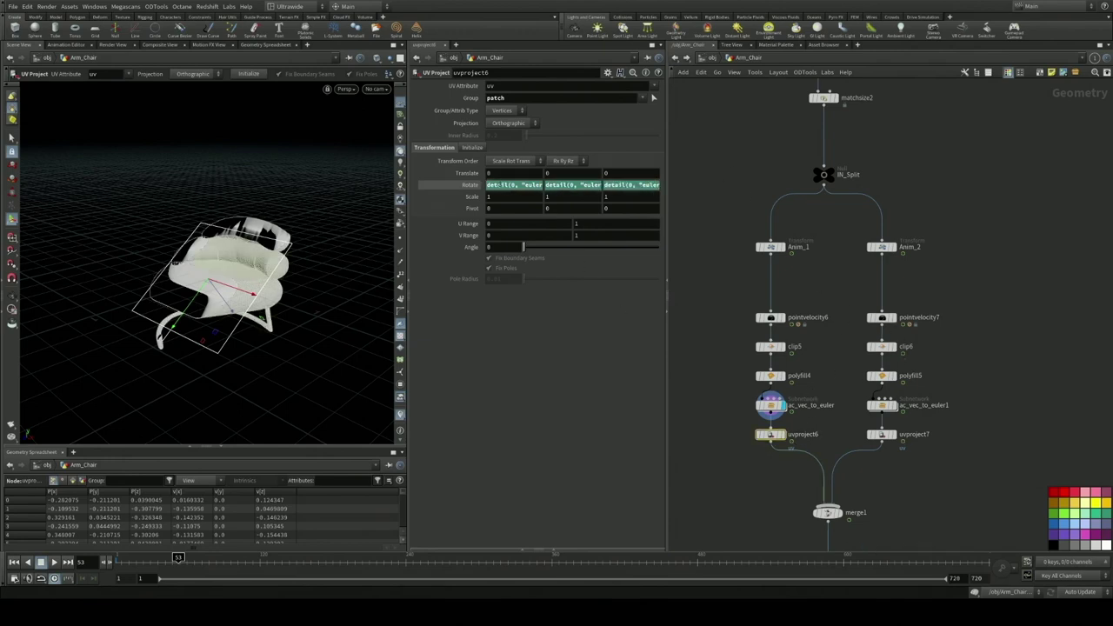
pyautogui.click(769, 439)
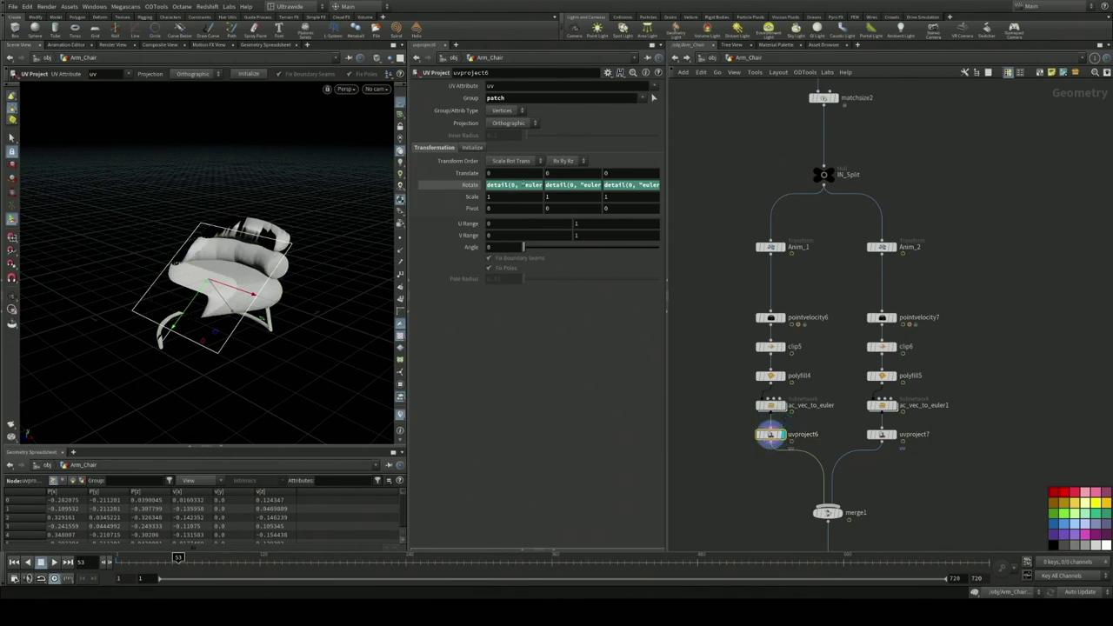
# Display merge1 with both chair halves, and display transformbyattrib2 to review its inverted xform transformation.
pyautogui.moveTo(759, 480); pyautogui.dragTo(730, 371)
pyautogui.click(812, 405)
pyautogui.moveTo(844, 431); pyautogui.dragTo(805, 403)
pyautogui.moveTo(887, 436); pyautogui.dragTo(863, 351)
pyautogui.moveTo(847, 447); pyautogui.dragTo(857, 354)
pyautogui.scroll(-2, 856, 351)
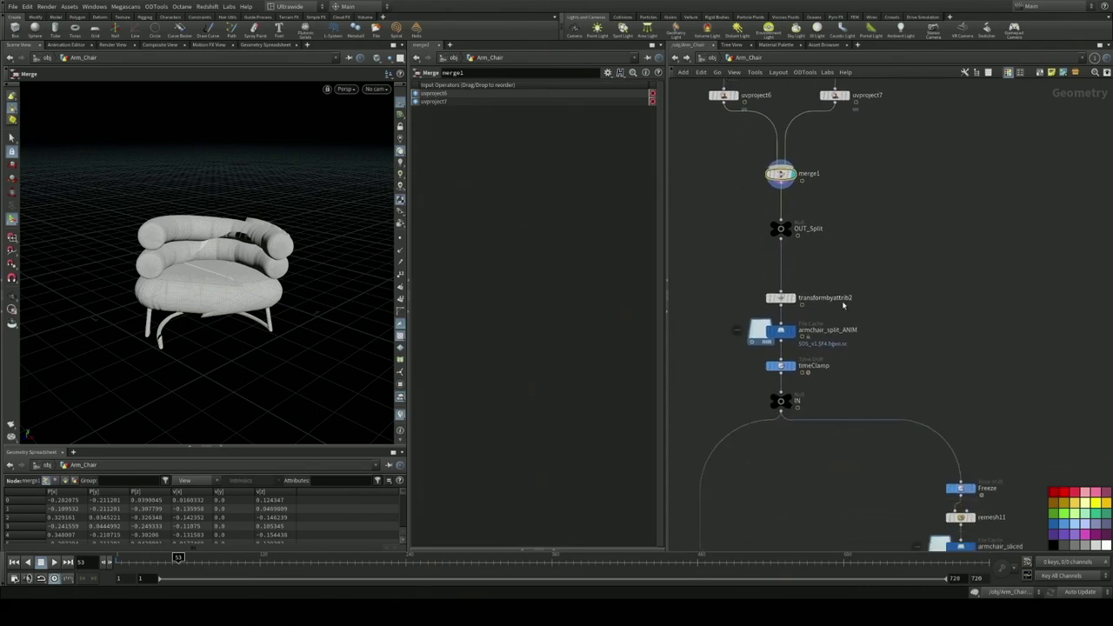
pyautogui.click(765, 296)
pyautogui.moveTo(763, 295); pyautogui.dragTo(764, 294)
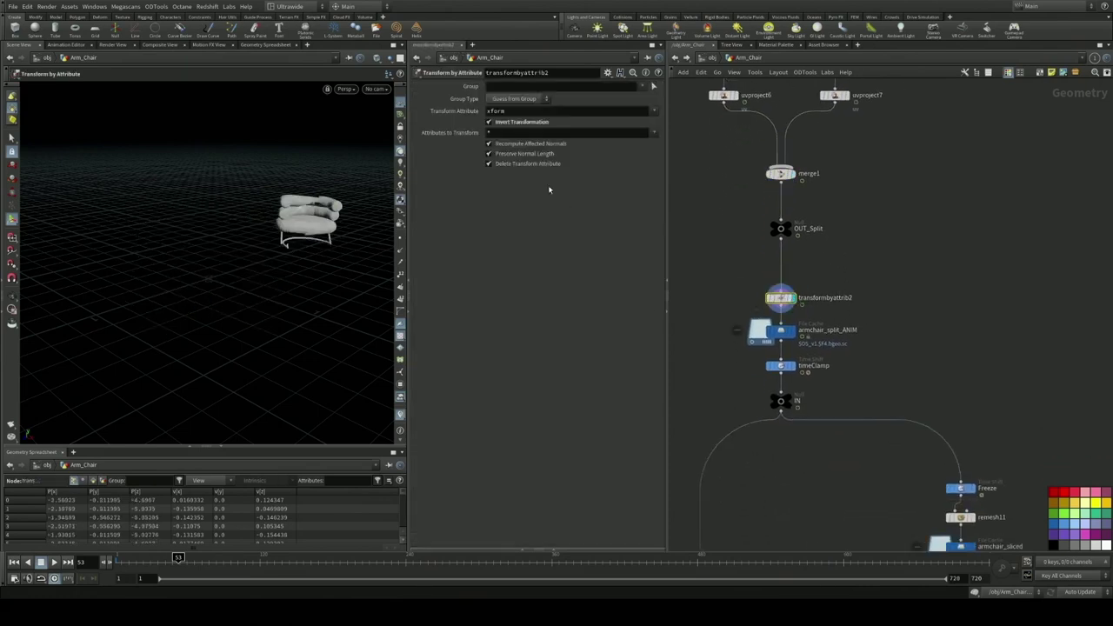
pyautogui.press('Return')
# Display the armchair_split_ANIM file cache, scrub the timeline to frame 119, and display the timeClamp node's held result.
pyautogui.scroll(-5, 757, 334)
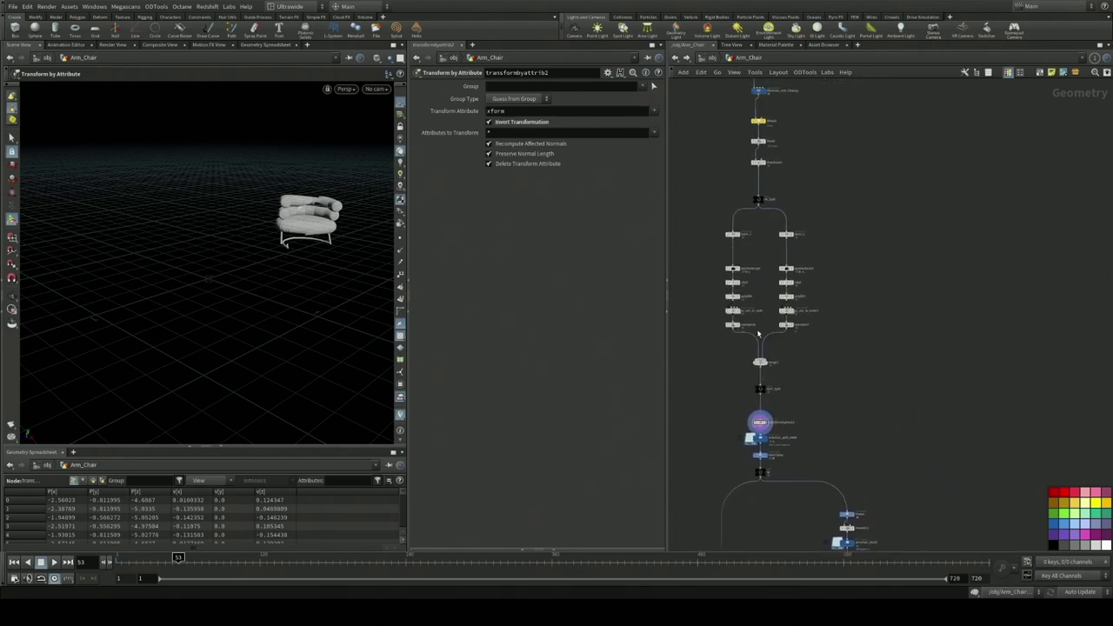
pyautogui.scroll(5, 802, 169)
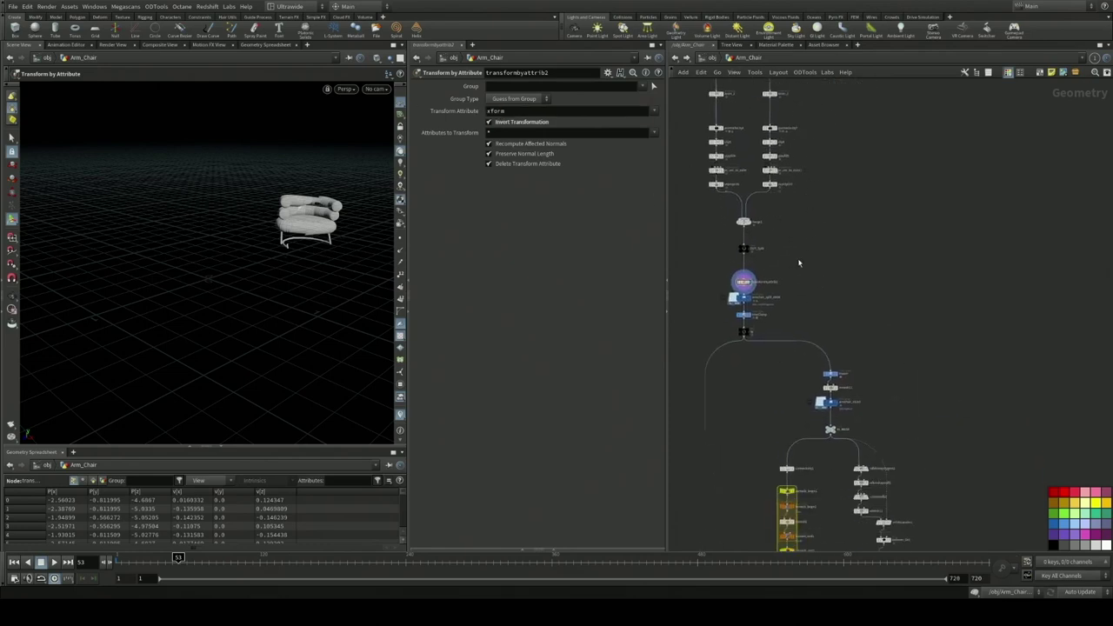
pyautogui.click(715, 328)
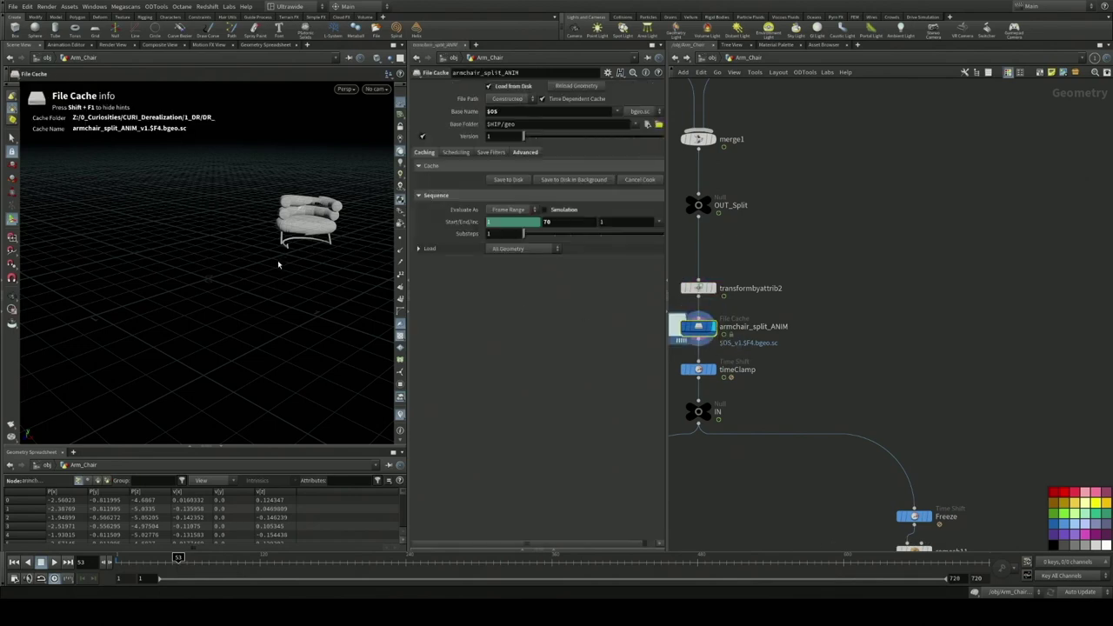
pyautogui.press('f')
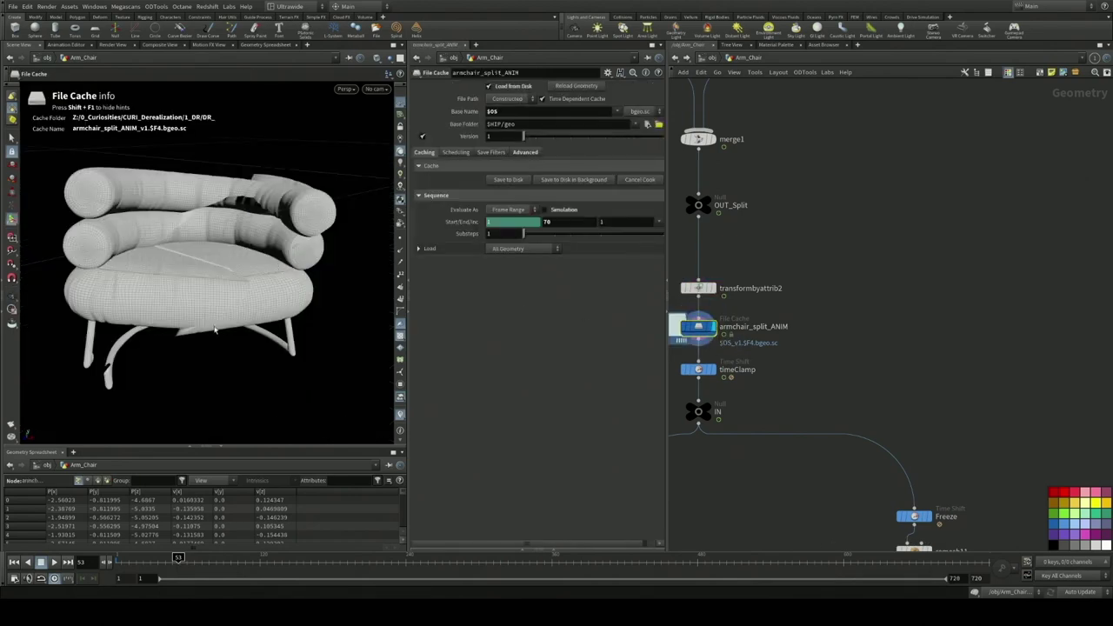
pyautogui.moveTo(132, 563); pyautogui.dragTo(258, 557)
pyautogui.click(715, 371)
pyautogui.press('f')
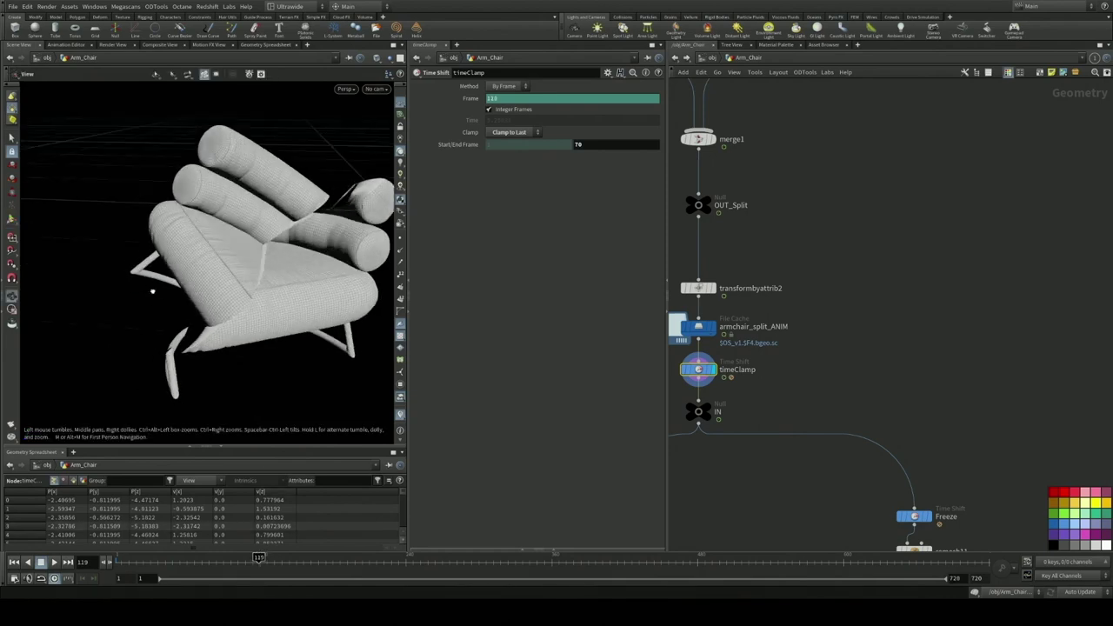
# Display the Freeze time shift and the remesh11 node, examining the remeshed patch surfaces on the chair.
pyautogui.moveTo(886, 413); pyautogui.dragTo(932, 278)
pyautogui.scroll(-3, 932, 278)
pyautogui.scroll(3, 969, 369)
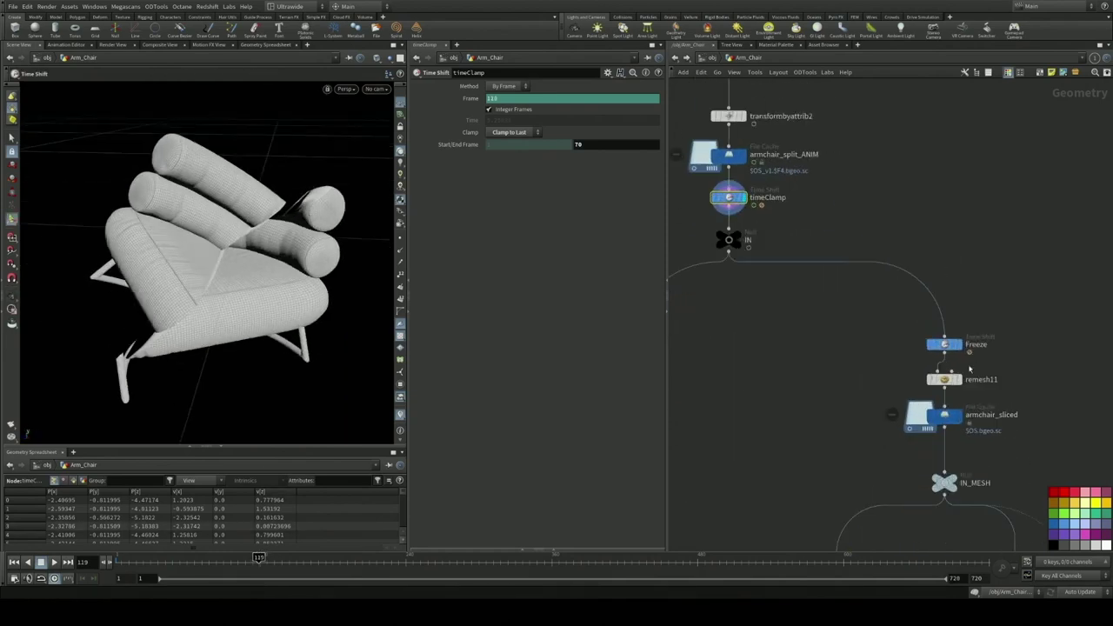
pyautogui.click(957, 345)
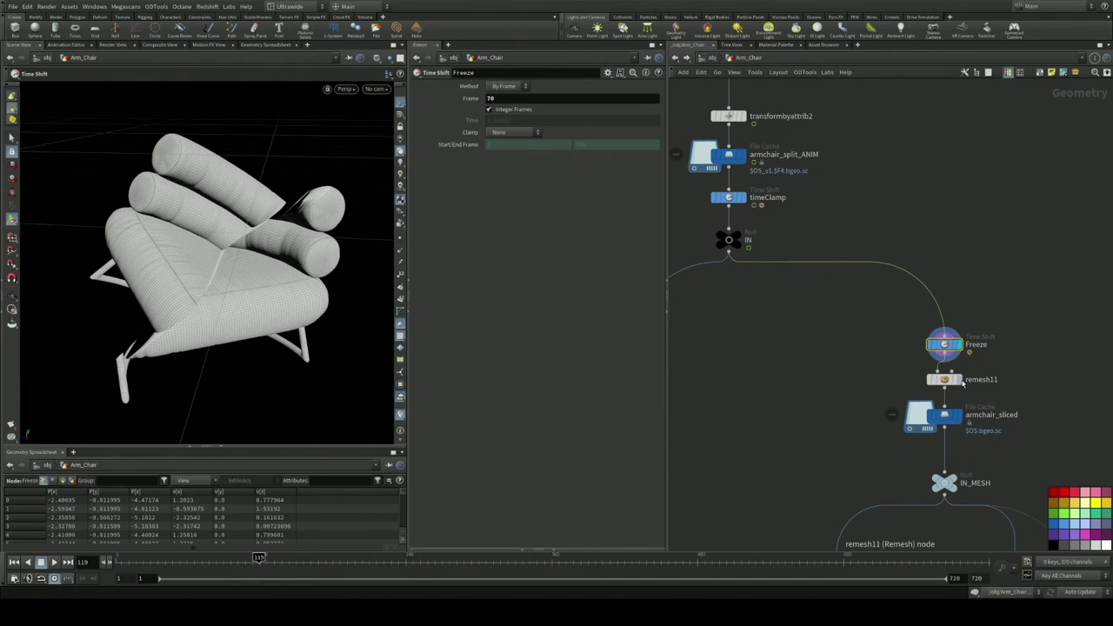
pyautogui.click(942, 380)
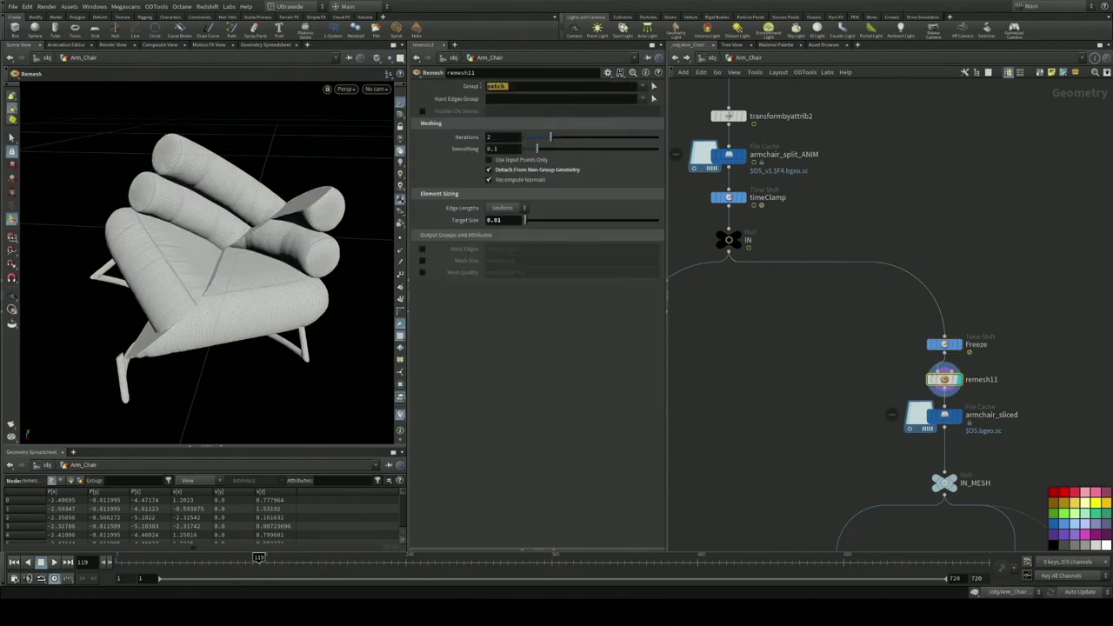
pyautogui.moveTo(317, 207)
pyautogui.mouseDown()
pyautogui.moveTo(331, 225)
pyautogui.moveTo(317, 207)
pyautogui.mouseUp()
# Inspect the armchair_sliced file cache and display normal2 after the per-piece remesh loop, viewing the chair from another angle.
pyautogui.moveTo(808, 414); pyautogui.dragTo(740, 276)
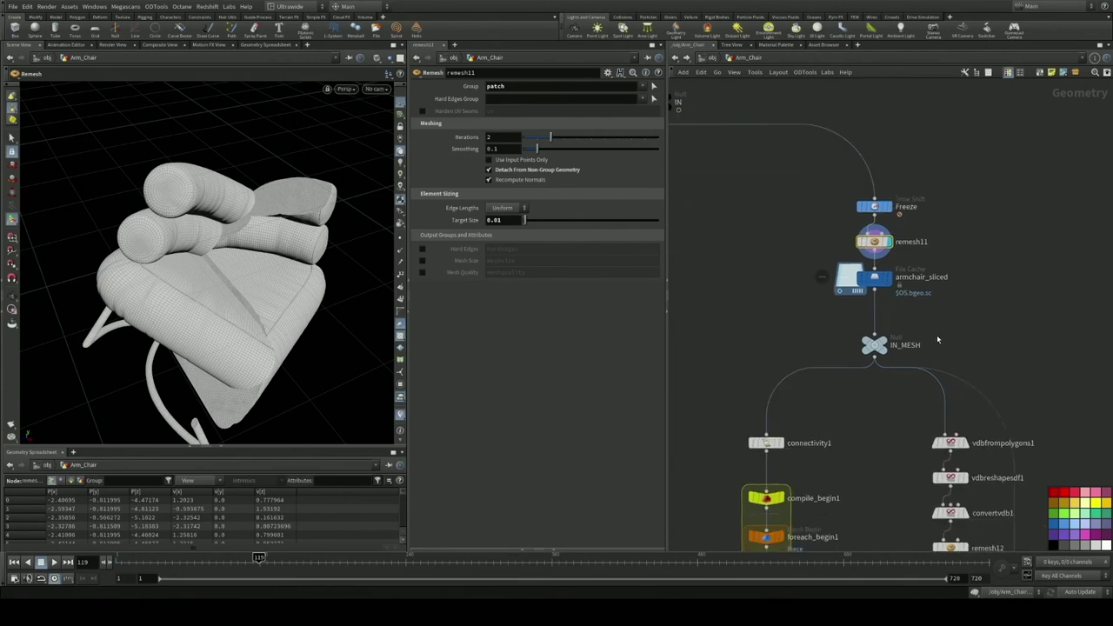
pyautogui.click(891, 276)
pyautogui.moveTo(978, 368); pyautogui.dragTo(962, 320)
pyautogui.scroll(-1, 962, 320)
pyautogui.scroll(-1, 962, 319)
pyautogui.moveTo(878, 392); pyautogui.dragTo(832, 306)
pyautogui.click(792, 450)
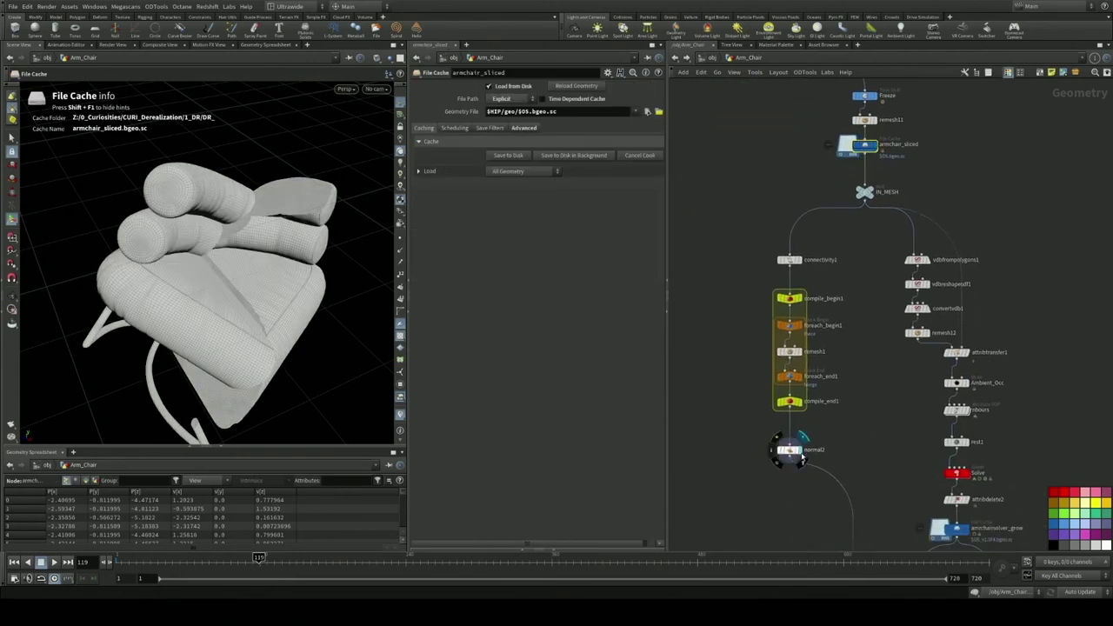
pyautogui.moveTo(254, 283); pyautogui.dragTo(187, 283)
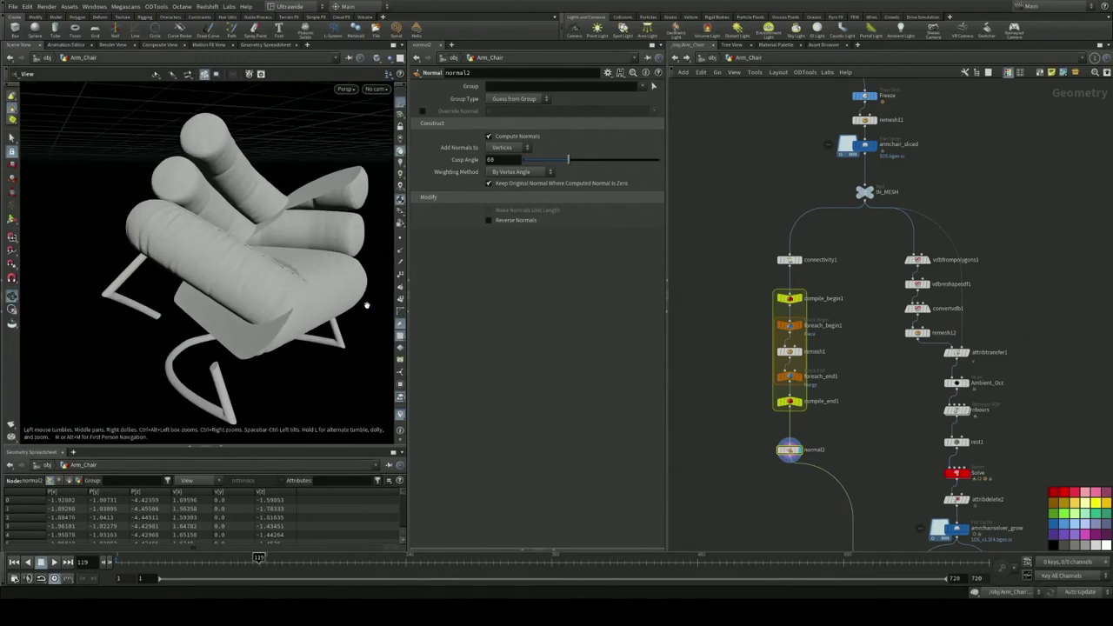
pyautogui.moveTo(866, 407); pyautogui.dragTo(843, 348)
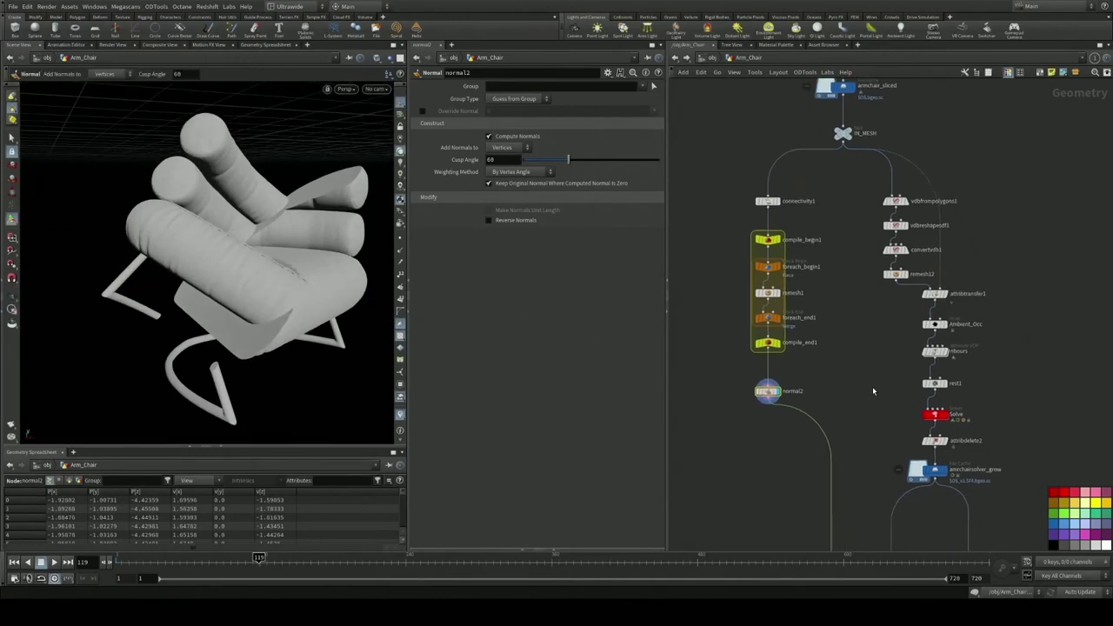
# Display vdbfrompolygons1, remesh12 and attribtransfer1 in turn to review the VDB remeshing and the transfer of v.
pyautogui.click(896, 201)
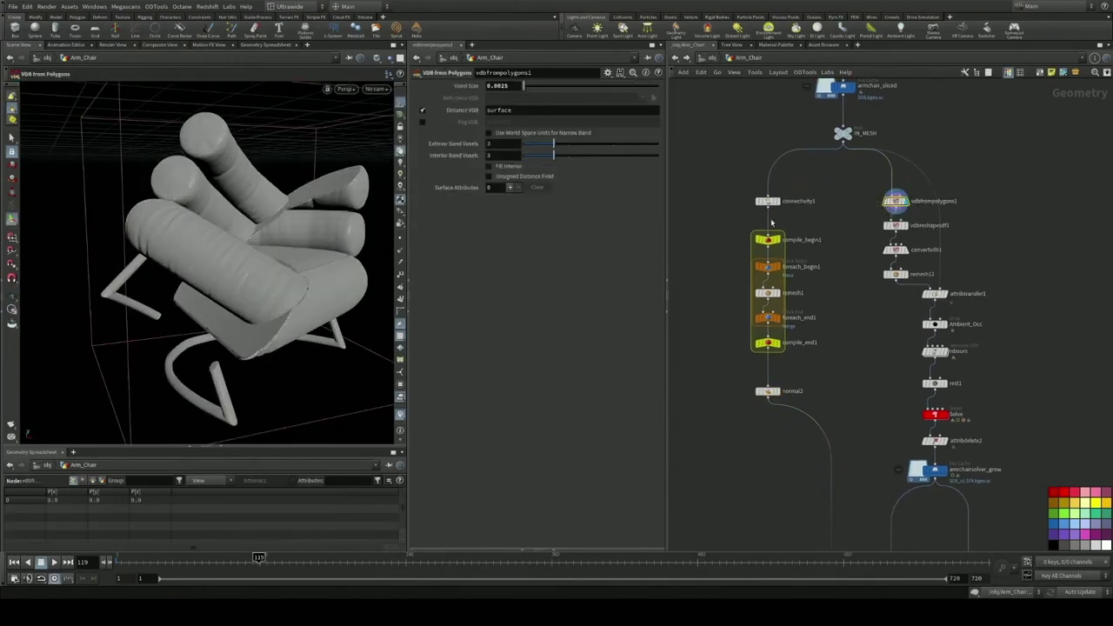
pyautogui.click(896, 274)
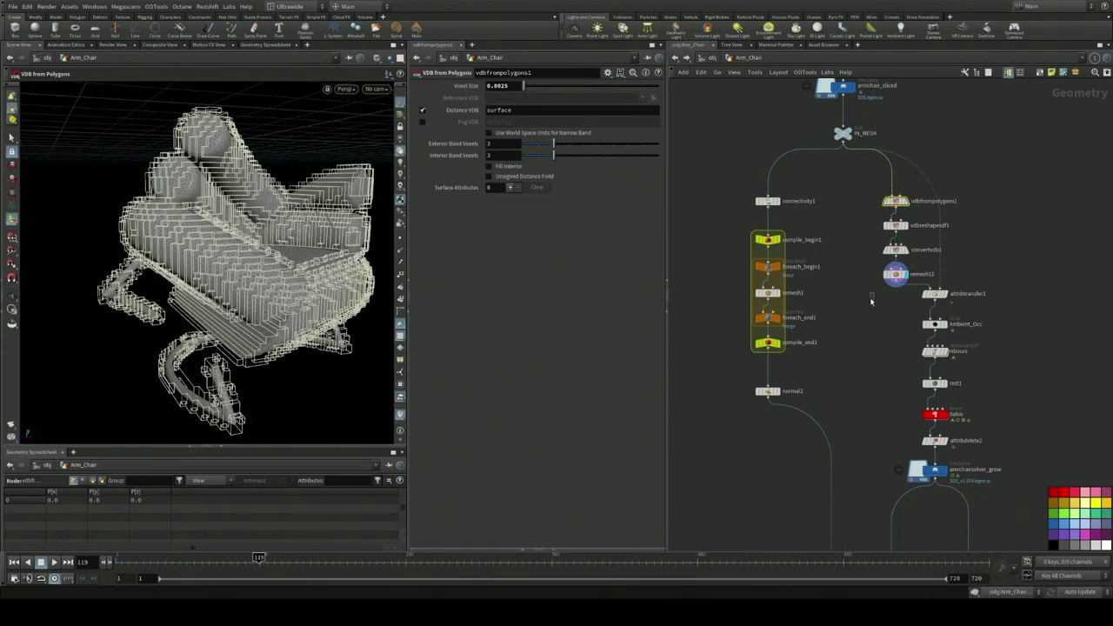
pyautogui.click(935, 294)
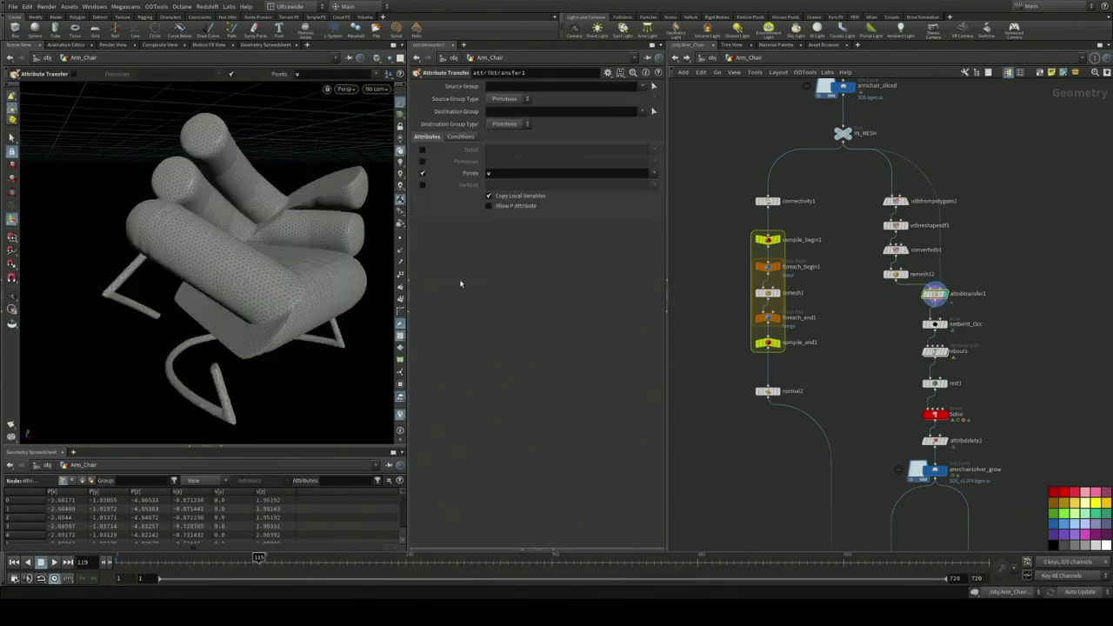
# Toggle the point normals on and off, show the point velocity trails on attribtransfer1, and go to frame 44.
pyautogui.click(401, 251)
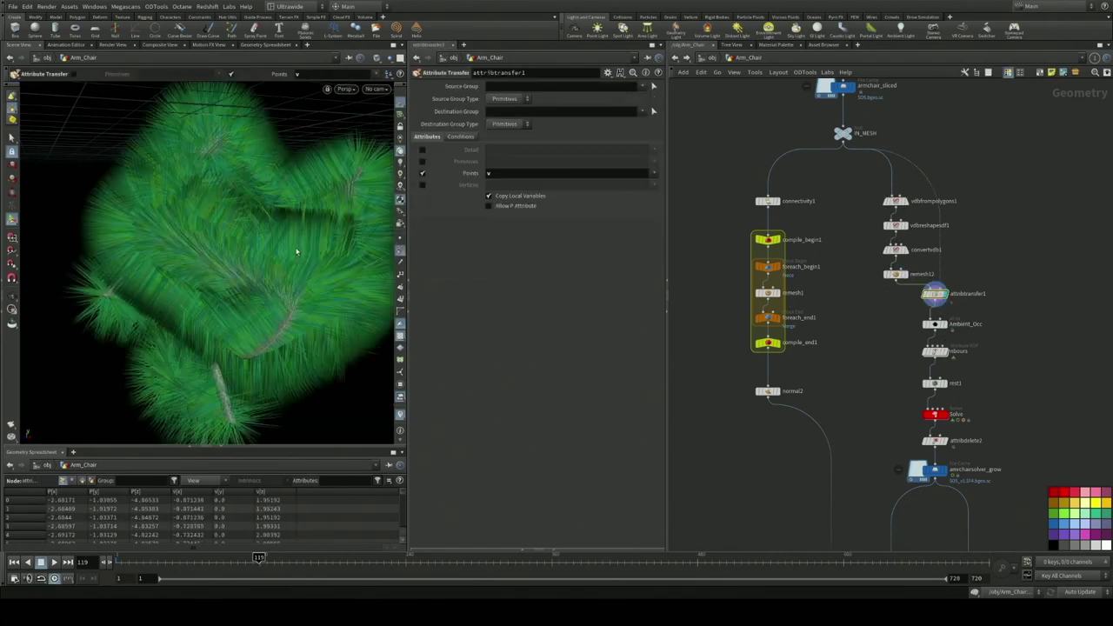
pyautogui.click(401, 251)
pyautogui.click(401, 262)
pyautogui.moveTo(343, 264); pyautogui.dragTo(309, 361)
pyautogui.click(167, 560)
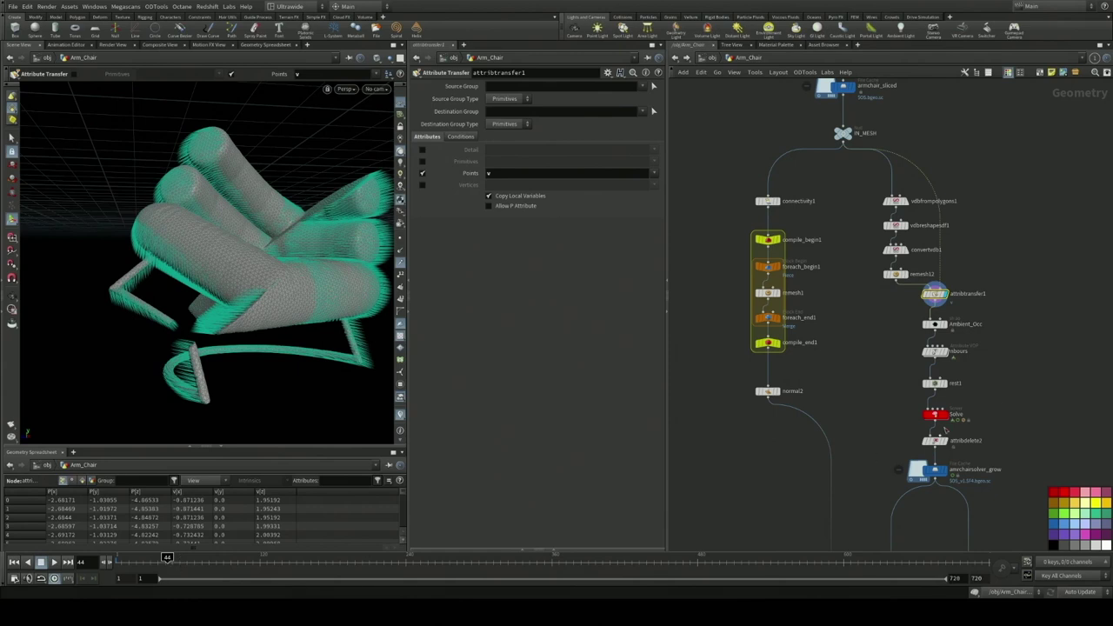
# Display the Ambient_Occ node and hide the point velocity trails to view the occlusion shading on the chair.
pyautogui.moveTo(1029, 382); pyautogui.dragTo(993, 332)
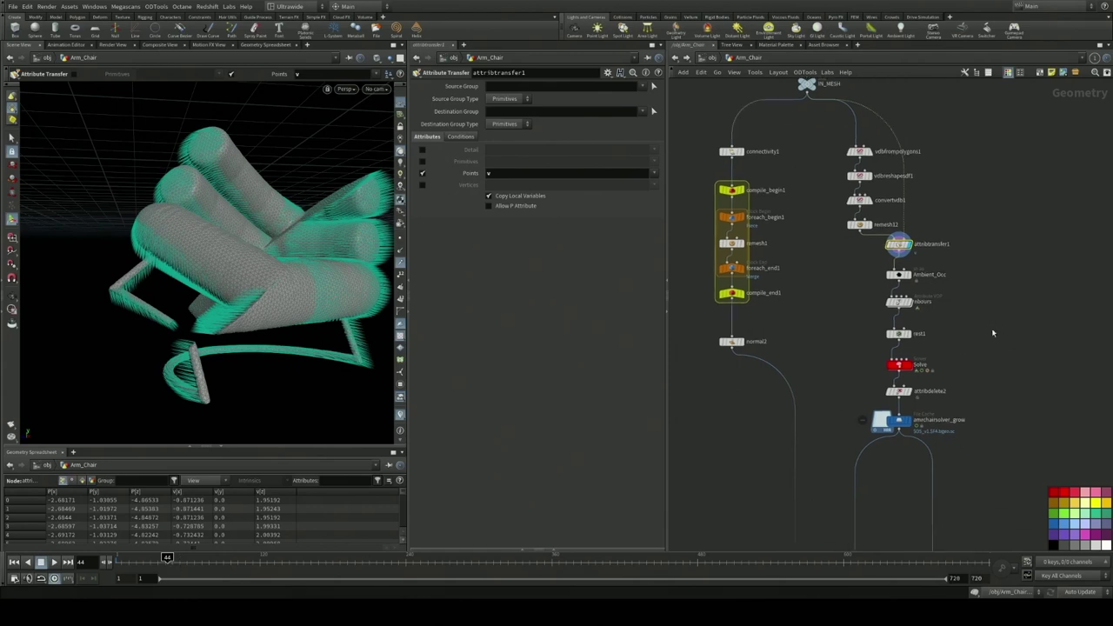
pyautogui.click(909, 274)
pyautogui.click(900, 275)
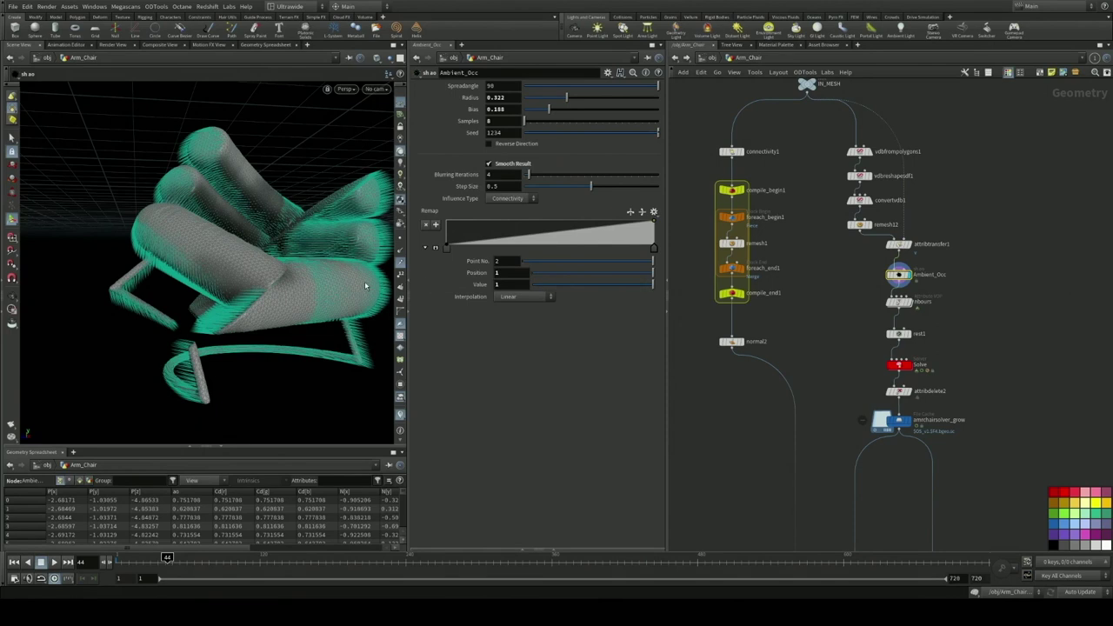
pyautogui.click(400, 263)
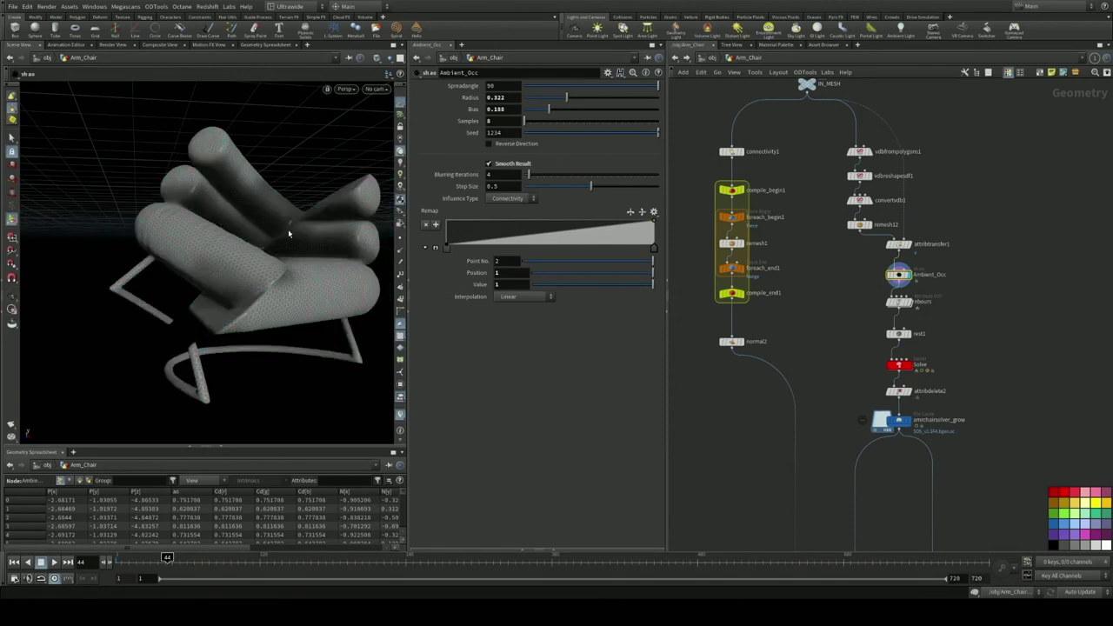
# Display the nbours Attribute VOP, look inside its network and return to the Arm_Chair level.
pyautogui.click(911, 301)
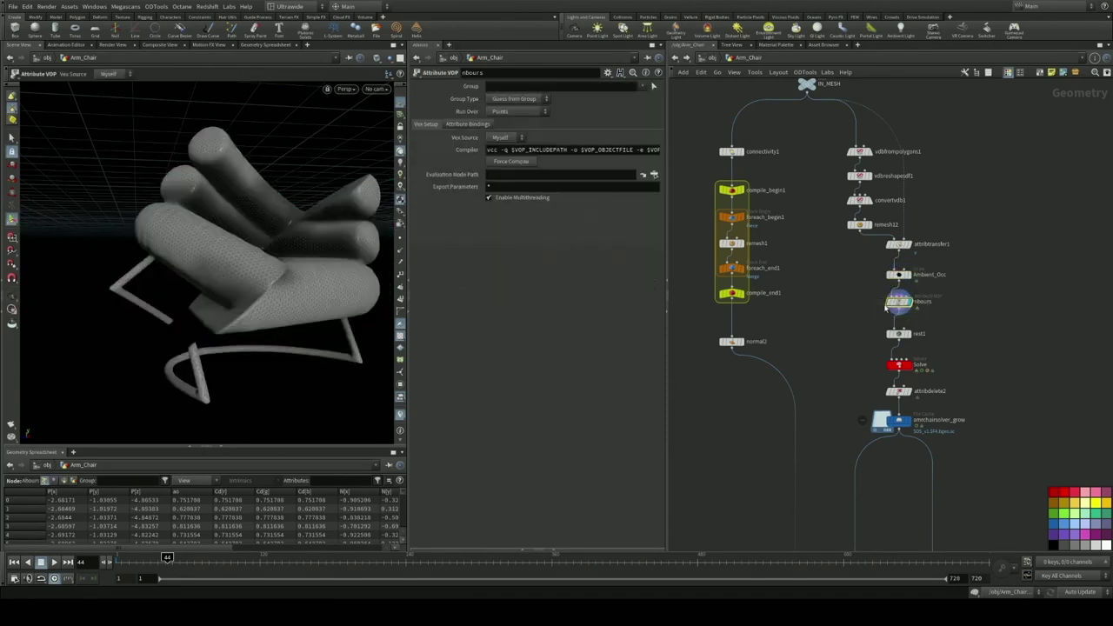
pyautogui.doubleClick(898, 300)
pyautogui.press('u')
# Display the Solve node, interrupt its cooking and go to frame 5 to view the deformed chair.
pyautogui.moveTo(911, 369)
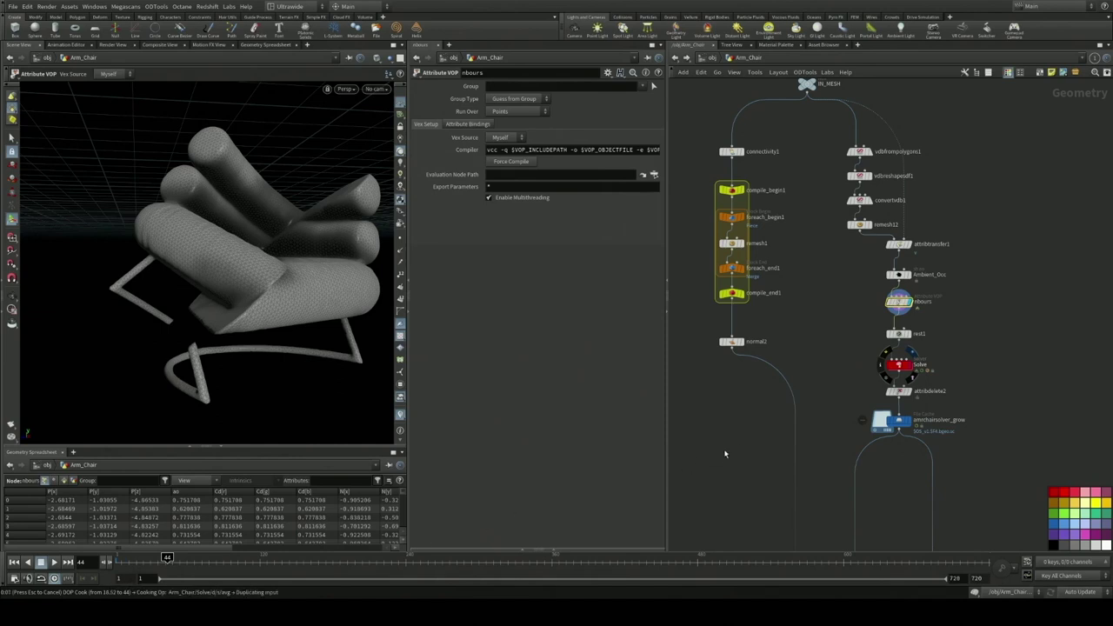
pyautogui.press('Escape')
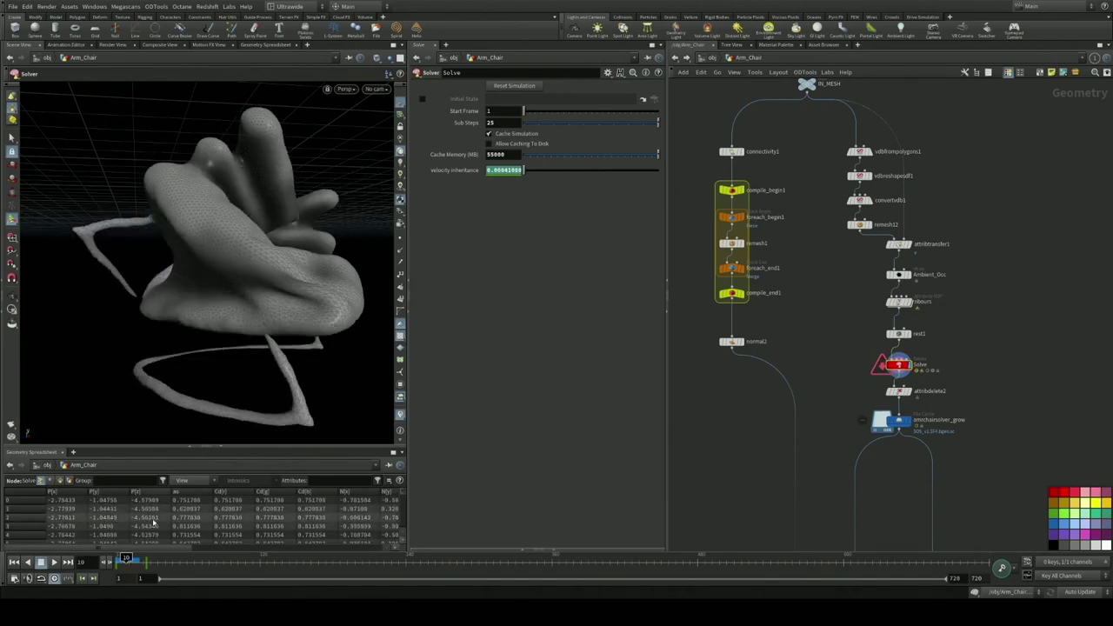
pyautogui.moveTo(127, 561); pyautogui.dragTo(121, 558)
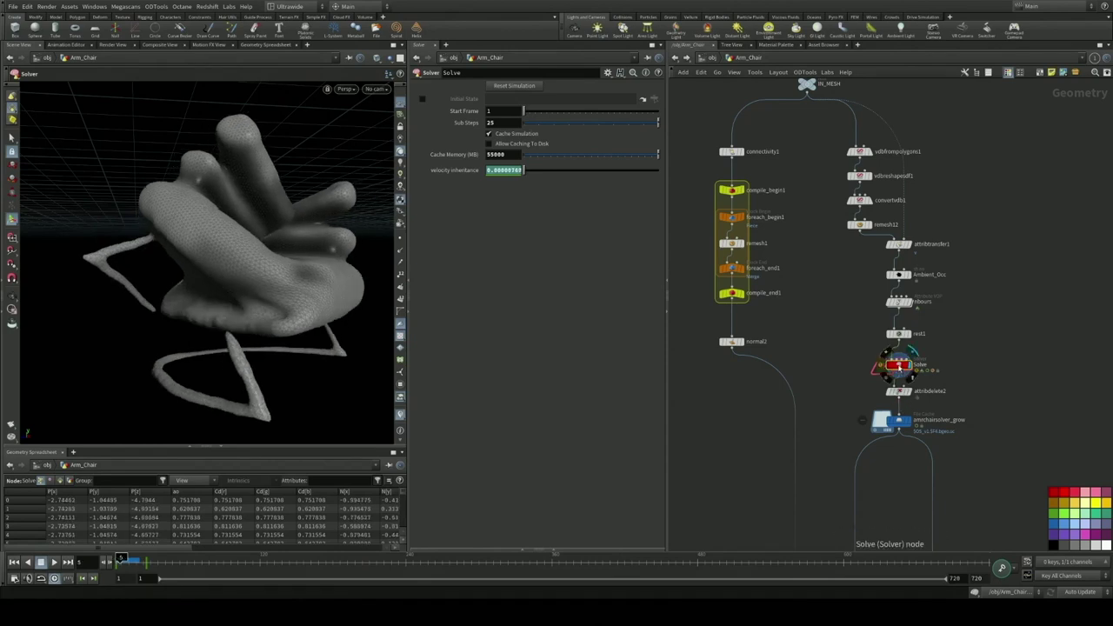
# Open the avg Attribute VOP inside the Solve node and look over its network back to the global inputs.
pyautogui.doubleClick(898, 366)
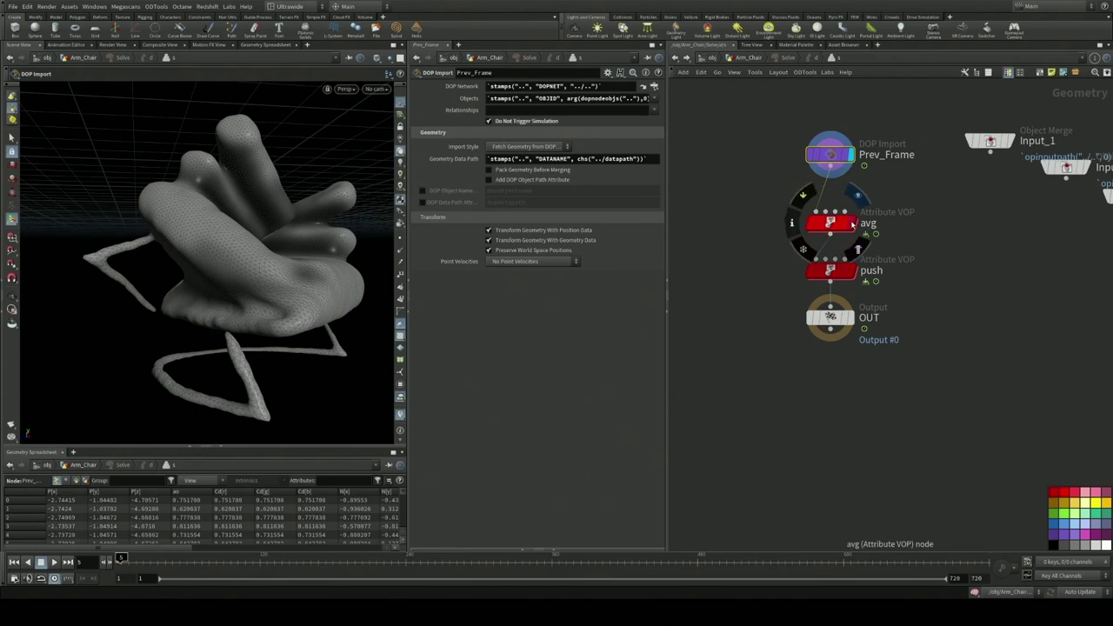
pyautogui.doubleClick(848, 224)
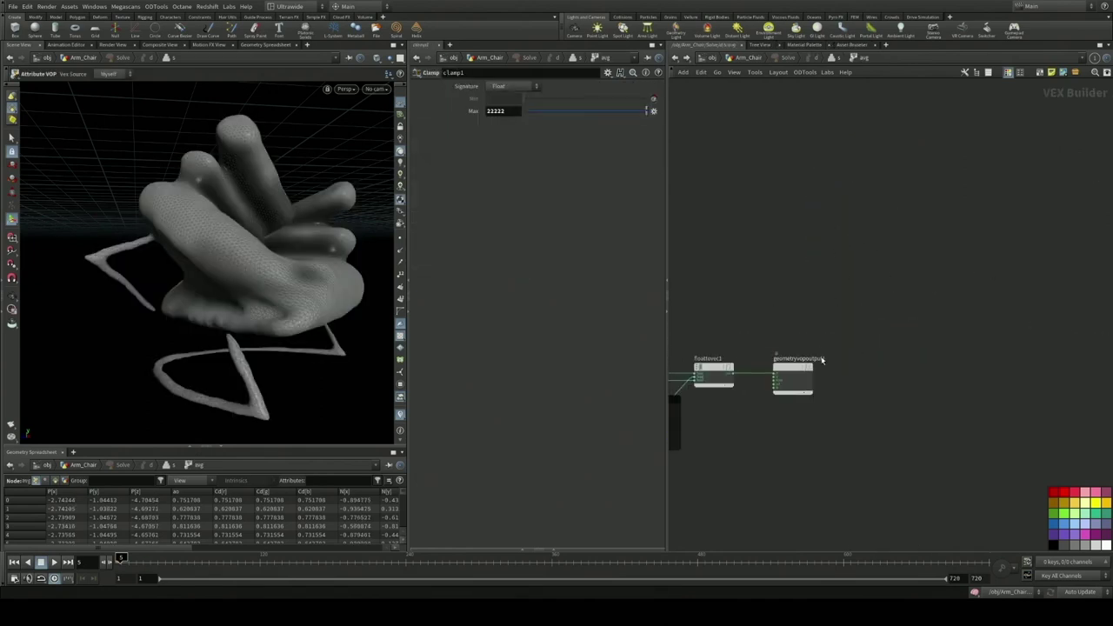
pyautogui.moveTo(842, 306); pyautogui.dragTo(951, 277)
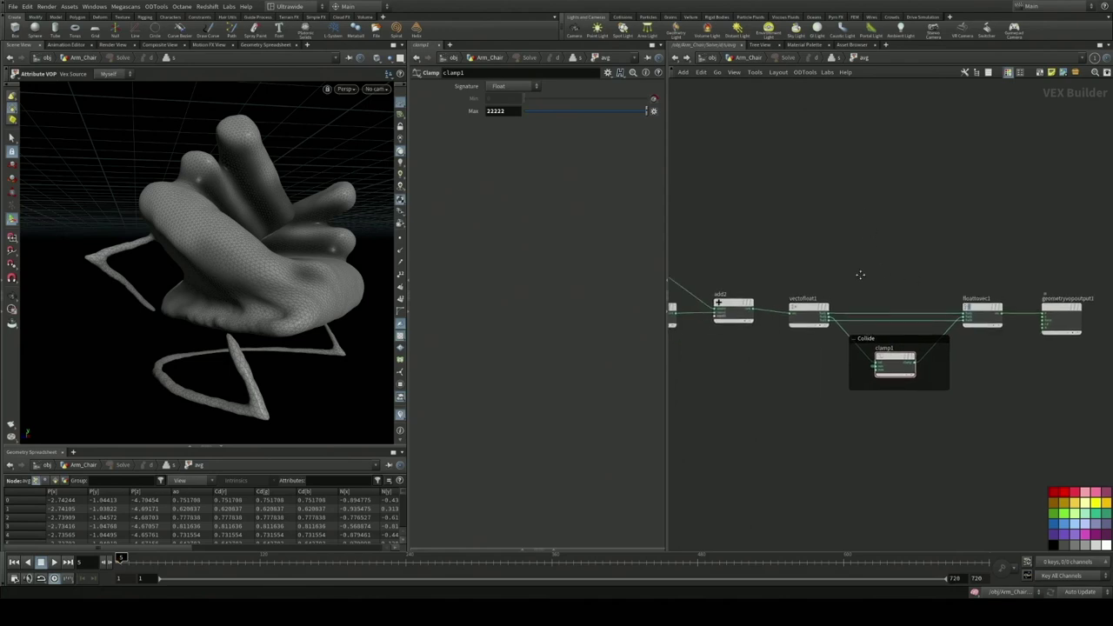
pyautogui.moveTo(860, 275); pyautogui.dragTo(992, 266)
pyautogui.moveTo(750, 273); pyautogui.dragTo(949, 256)
pyautogui.scroll(-3, 949, 256)
pyautogui.moveTo(794, 302); pyautogui.dragTo(948, 277)
pyautogui.scroll(4, 858, 312)
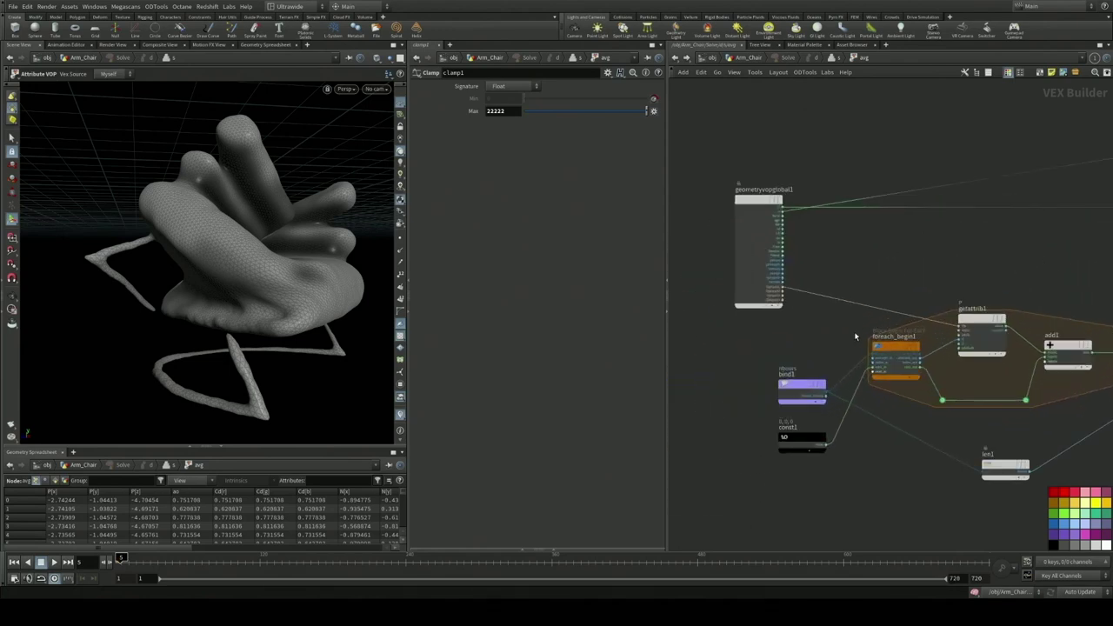
# Inspect the nbours bind node and the foreach_begin1 block it feeds.
pyautogui.click(798, 394)
pyautogui.moveTo(898, 411); pyautogui.dragTo(795, 394)
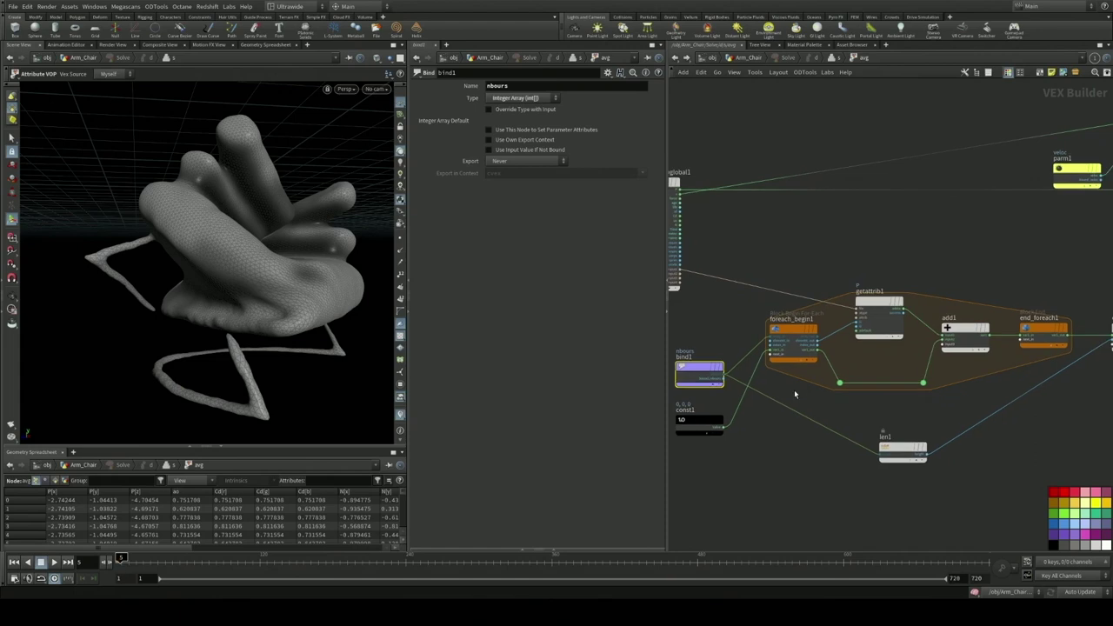
pyautogui.scroll(3, 768, 365)
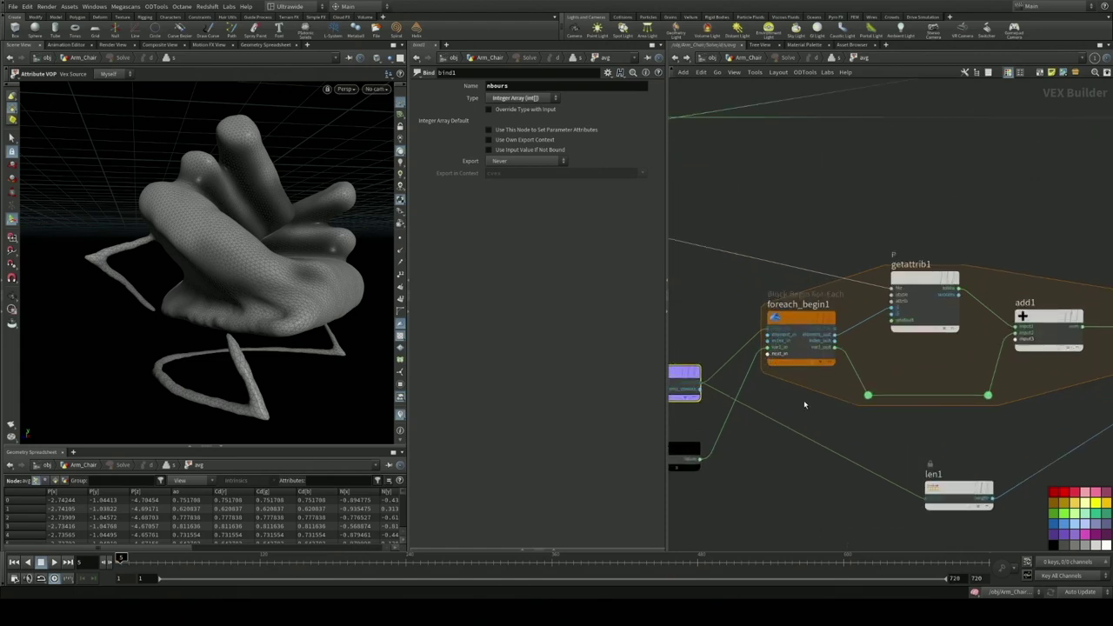
pyautogui.click(795, 341)
# Inspect the getattrib1 node that reads P inside the for-each loop and trace its connections.
pyautogui.moveTo(843, 411); pyautogui.dragTo(740, 407)
pyautogui.click(820, 292)
pyautogui.scroll(-2, 772, 234)
pyautogui.moveTo(761, 214); pyautogui.dragTo(890, 246)
pyautogui.scroll(2, 763, 263)
pyautogui.moveTo(995, 265); pyautogui.dragTo(922, 269)
pyautogui.scroll(-3, 922, 269)
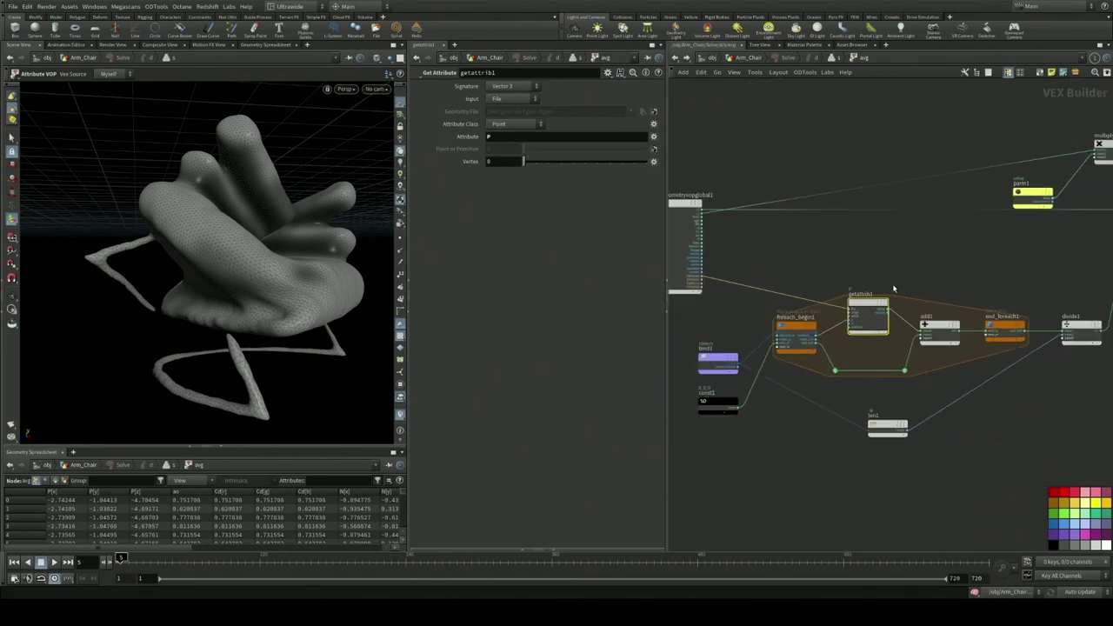
# Examine add1, const1, len1 and divide1 to review how the neighbour positions are summed and averaged.
pyautogui.click(939, 328)
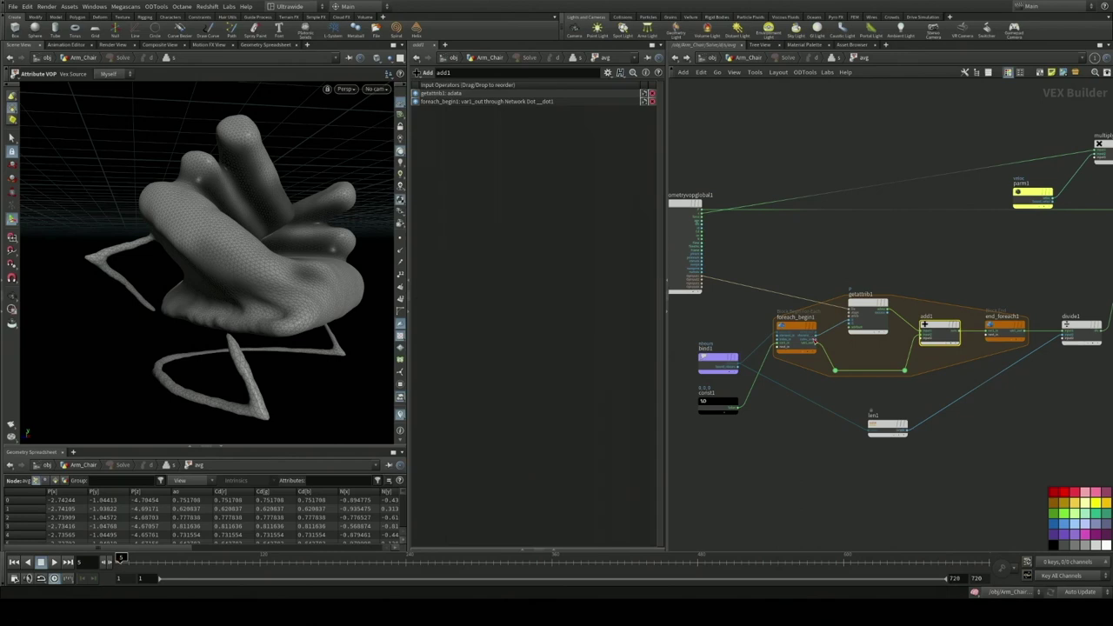
pyautogui.click(718, 404)
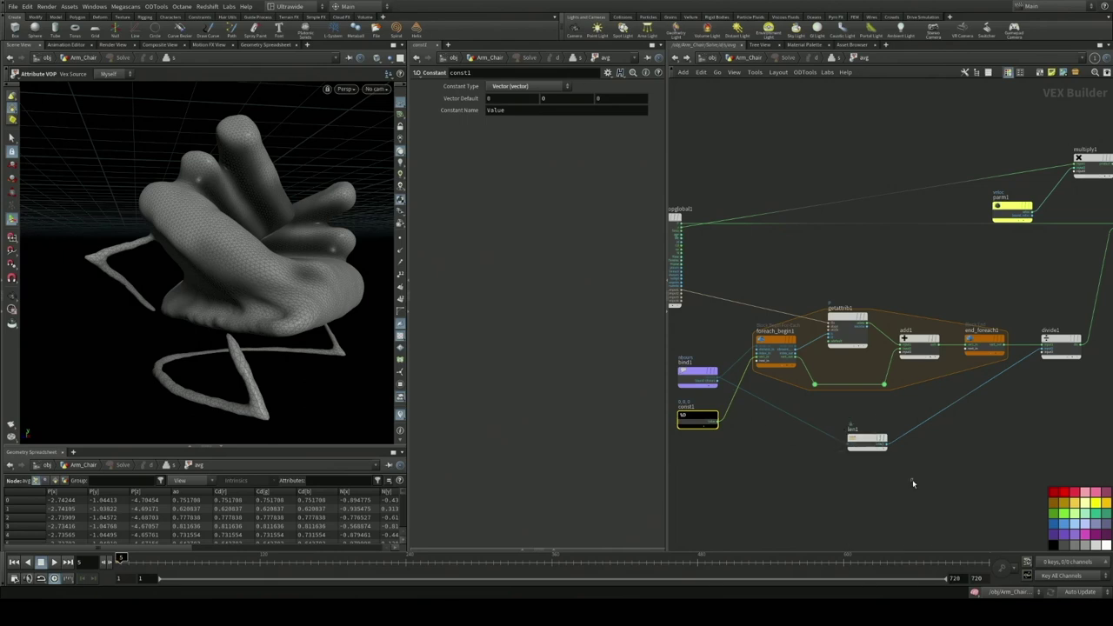
pyautogui.click(867, 439)
pyautogui.scroll(3, 1002, 378)
pyautogui.click(1020, 346)
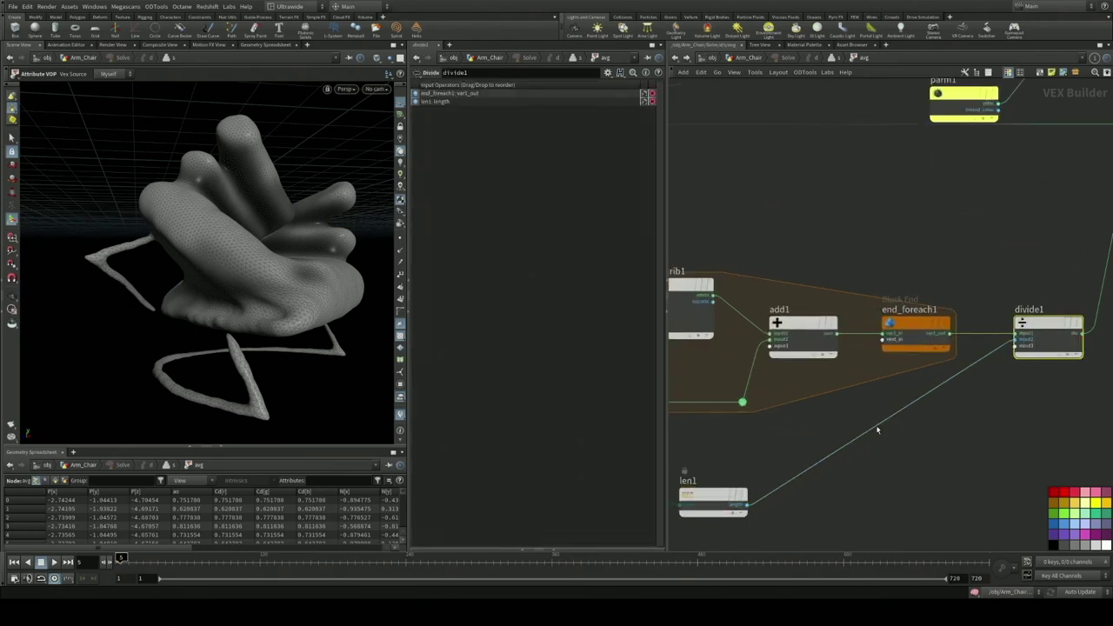
# Trace the averaged position from divide1 and inspect the Bias setting of the mix1 node.
pyautogui.scroll(-5, 807, 505)
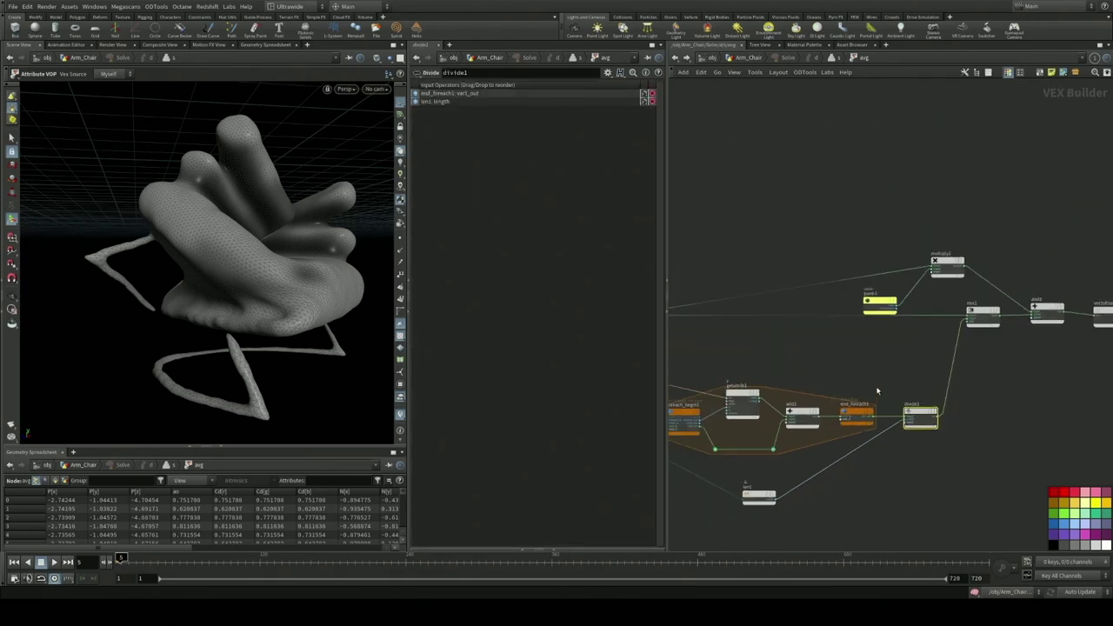
pyautogui.moveTo(710, 370); pyautogui.dragTo(808, 369)
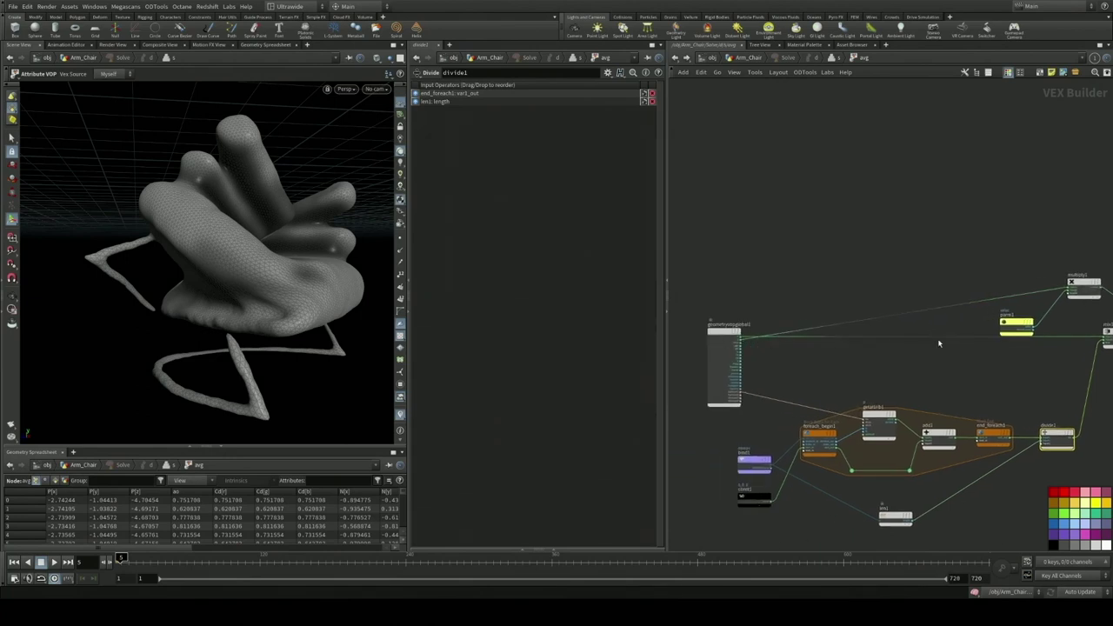
pyautogui.moveTo(1096, 343); pyautogui.dragTo(929, 348)
pyautogui.scroll(2, 929, 347)
pyautogui.scroll(2, 965, 363)
pyautogui.click(960, 341)
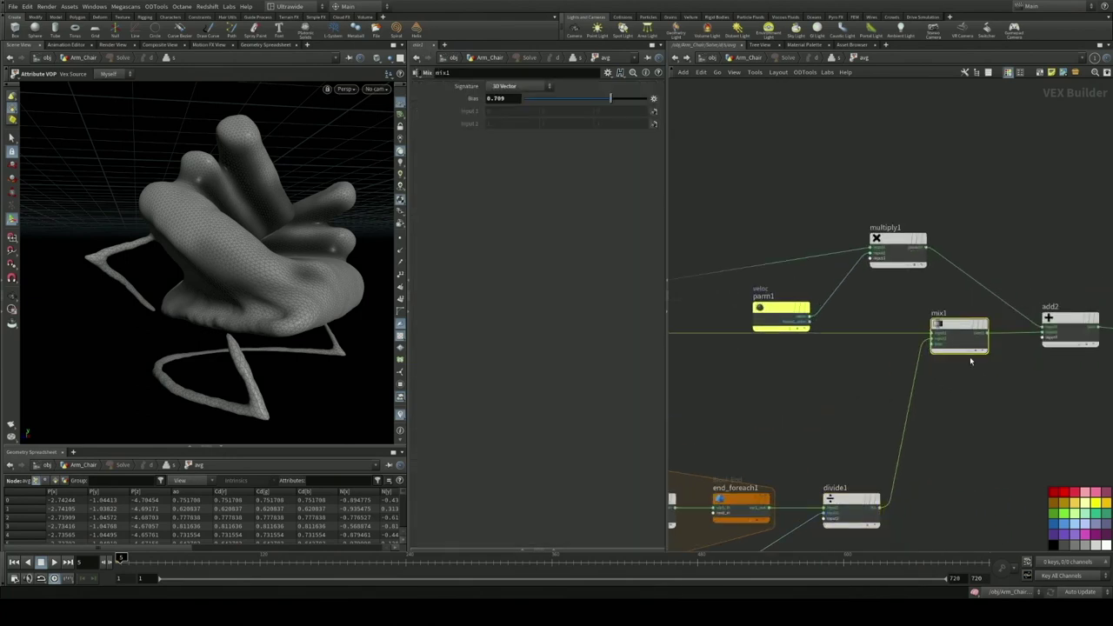
pyautogui.scroll(-3, 948, 403)
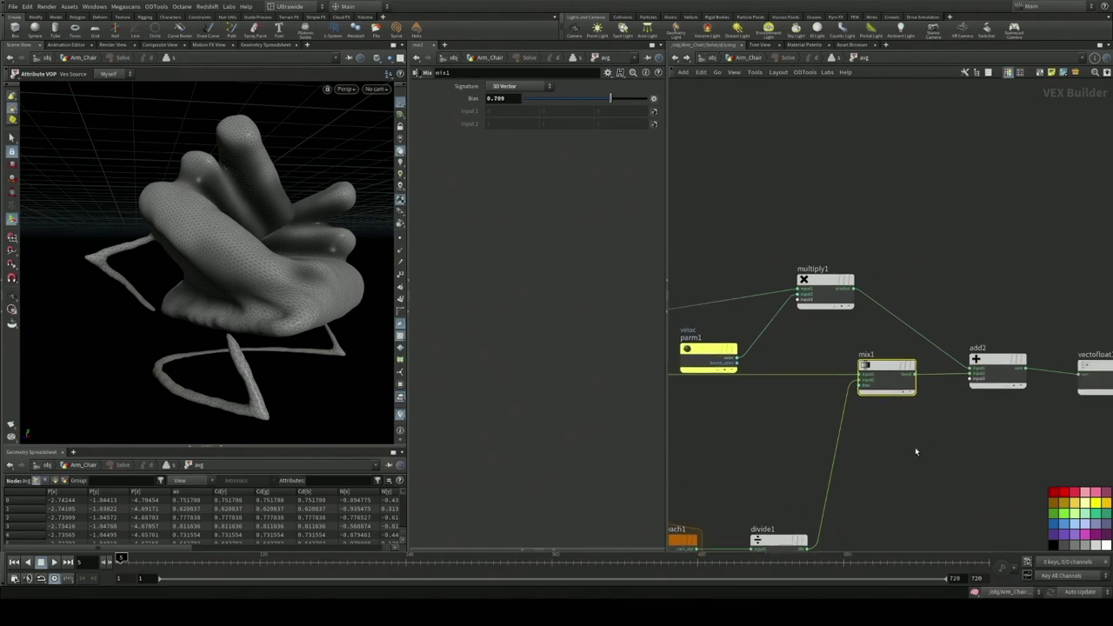
# Inspect the veloc parameter labelled Velocity Inheritance and follow it through multiply1 to add2.
pyautogui.click(791, 389)
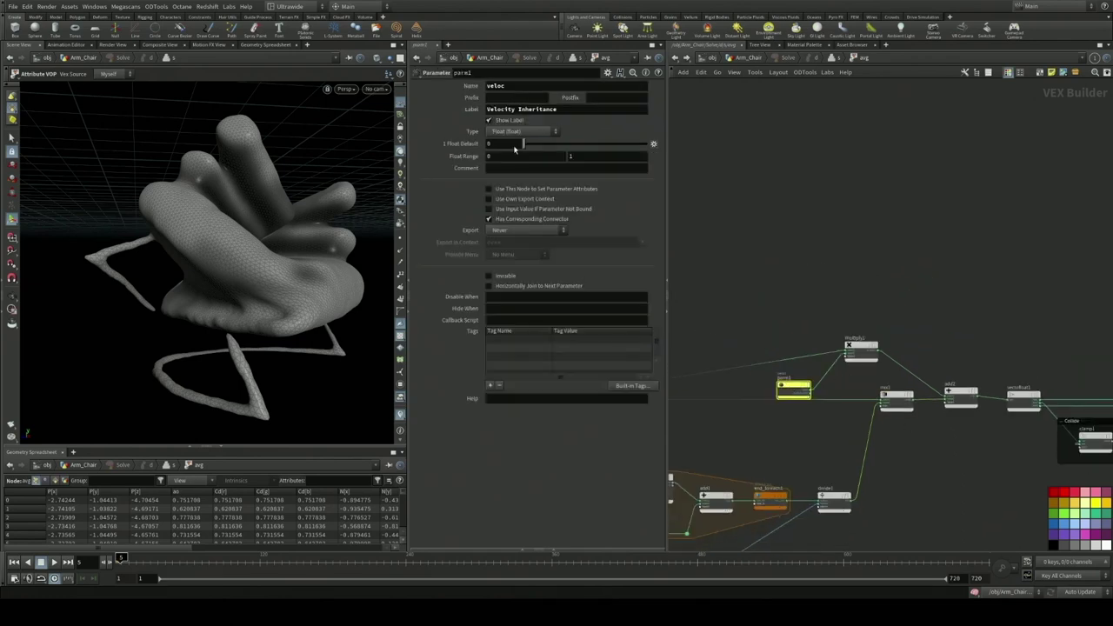
pyautogui.click(540, 109)
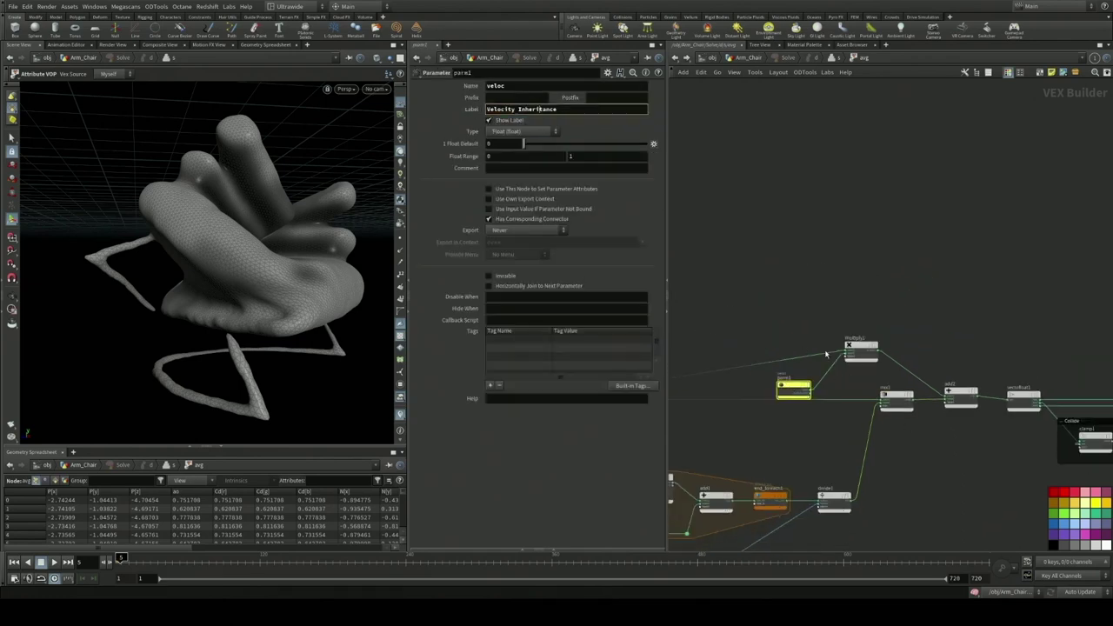
pyautogui.moveTo(806, 298); pyautogui.dragTo(955, 302)
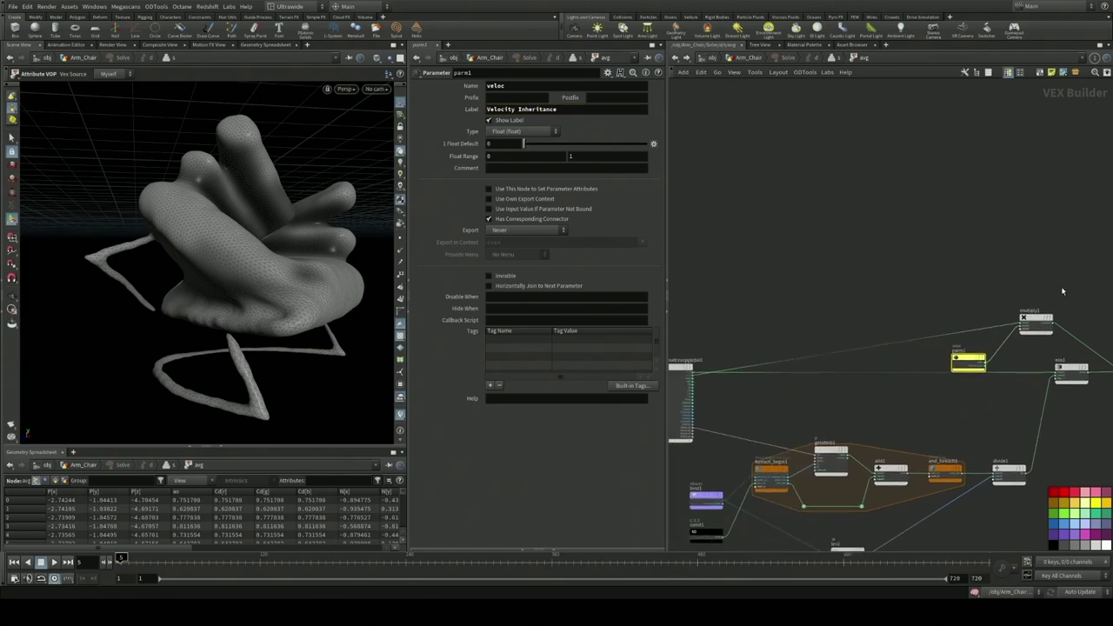
pyautogui.moveTo(1027, 293); pyautogui.dragTo(959, 321)
pyautogui.moveTo(1037, 318); pyautogui.dragTo(941, 306)
pyautogui.scroll(2, 875, 375)
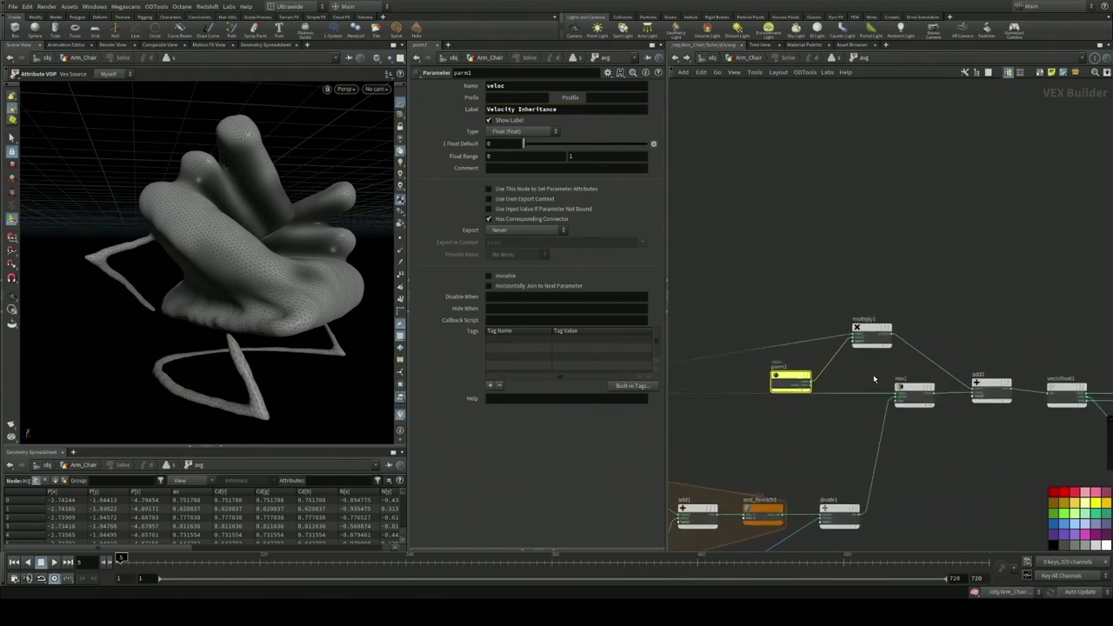
pyautogui.scroll(2, 875, 376)
pyautogui.click(1016, 388)
# Inspect vectofloat1 and the clamp1 node in the Collide box.
pyautogui.moveTo(949, 357); pyautogui.dragTo(878, 365)
pyautogui.moveTo(968, 469); pyautogui.dragTo(794, 402)
pyautogui.click(929, 384)
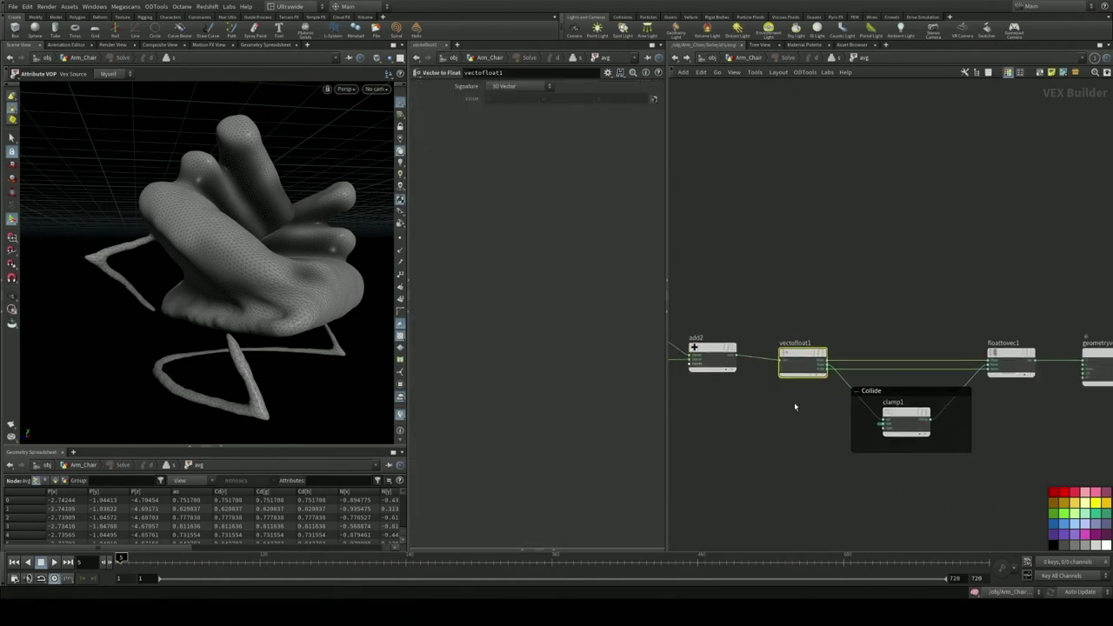
pyautogui.click(896, 422)
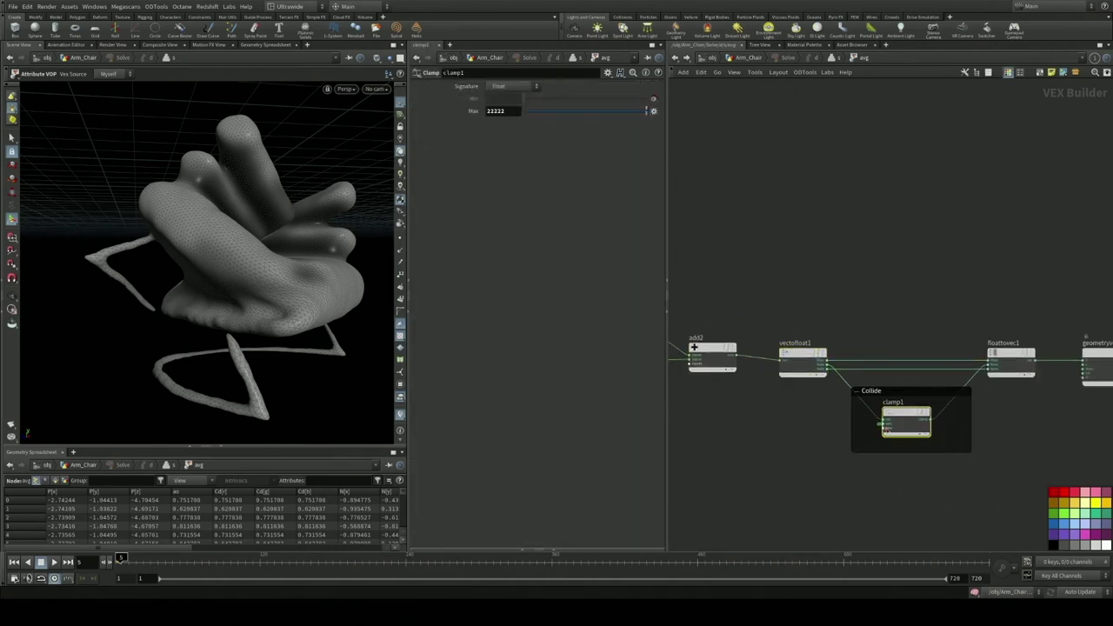
# Leave the avg network for the solver level and go to frame 1.
pyautogui.moveTo(1047, 398); pyautogui.dragTo(980, 410)
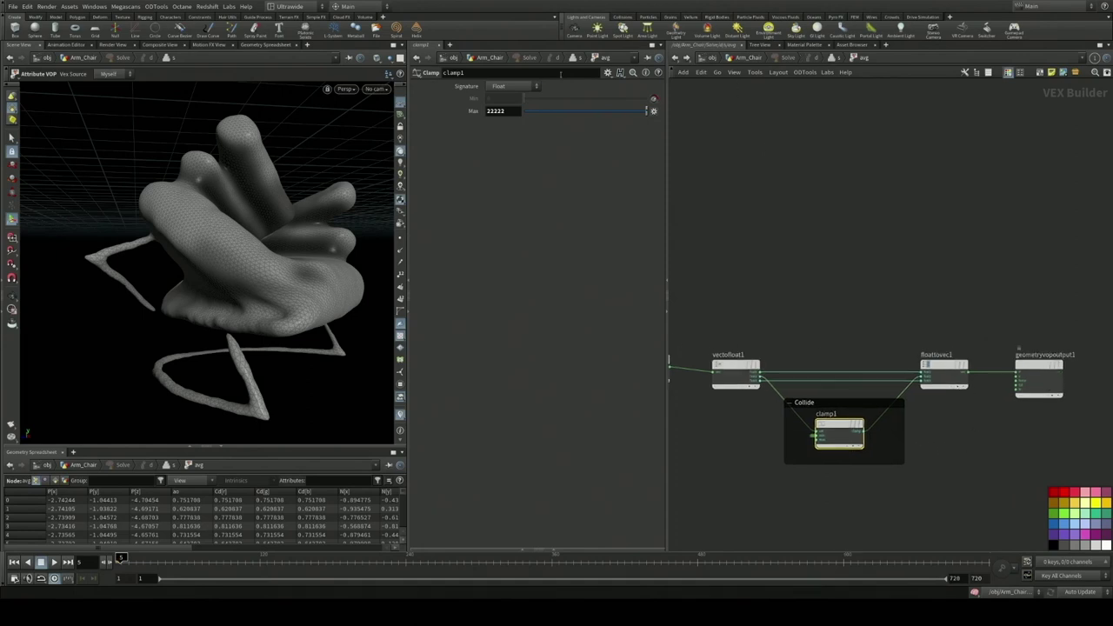
pyautogui.click(687, 58)
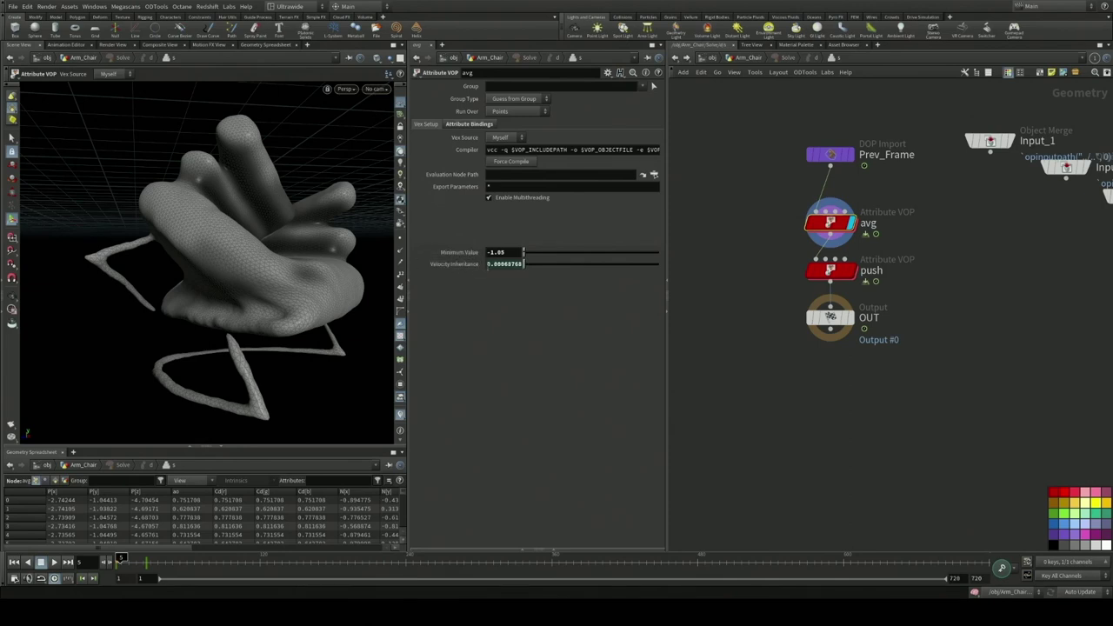
pyautogui.moveTo(123, 558)
pyautogui.mouseDown()
pyautogui.moveTo(146, 557)
pyautogui.moveTo(116, 556)
pyautogui.mouseUp()
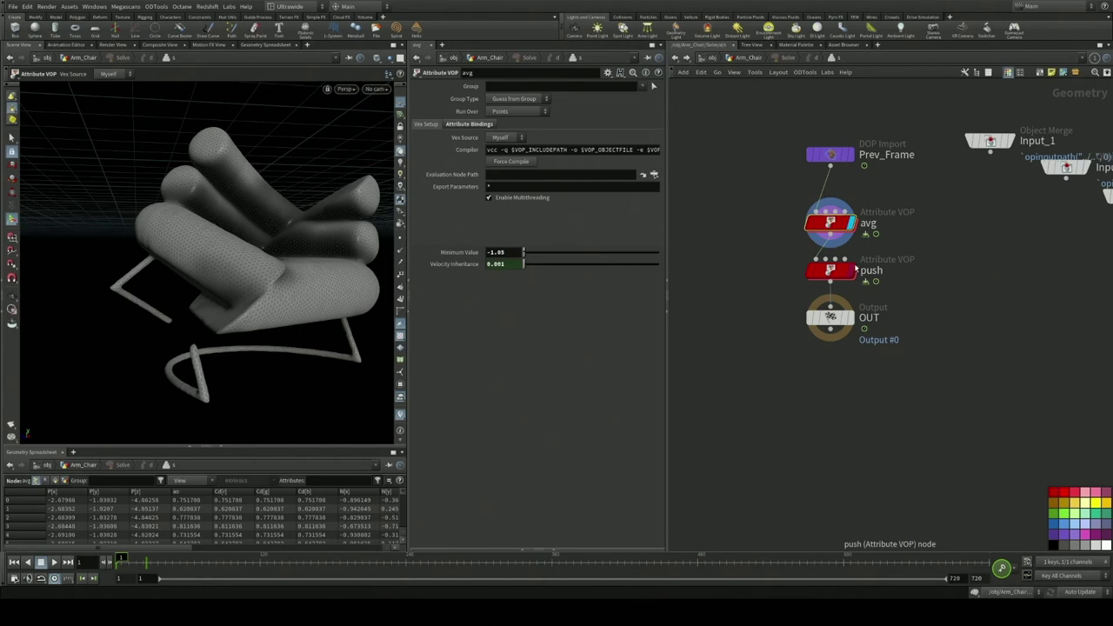
# Open the push Attribute VOP and inspect its pcopen1 and pcfilter1 point cloud nodes.
pyautogui.click(831, 271)
pyautogui.doubleClick(831, 270)
pyautogui.moveTo(878, 296); pyautogui.dragTo(1009, 279)
pyautogui.moveTo(743, 308); pyautogui.dragTo(894, 268)
pyautogui.scroll(5, 848, 361)
pyautogui.moveTo(798, 478); pyautogui.dragTo(834, 389)
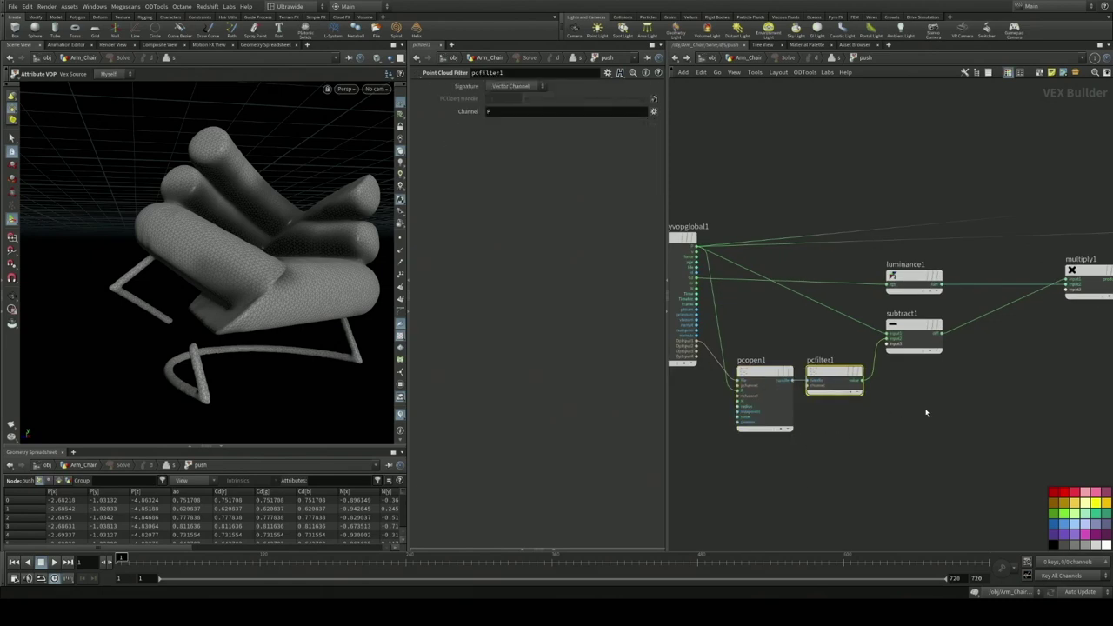
# Inspect subtract1 and luminance1, and follow the push network through multiply1 and maddconst1 to add1.
pyautogui.click(905, 348)
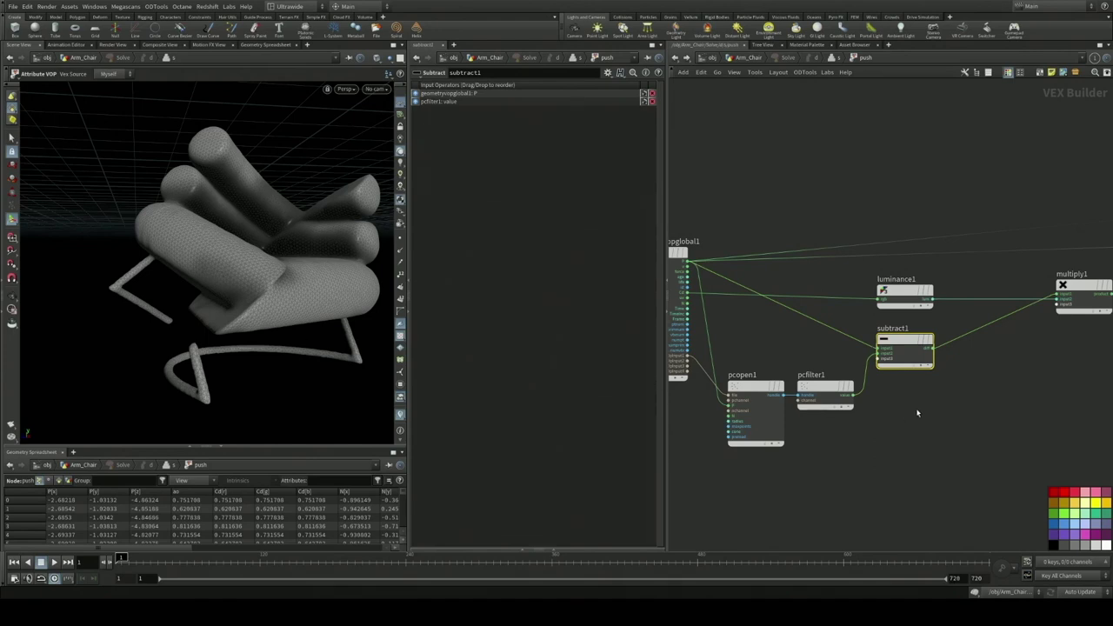
pyautogui.click(896, 322)
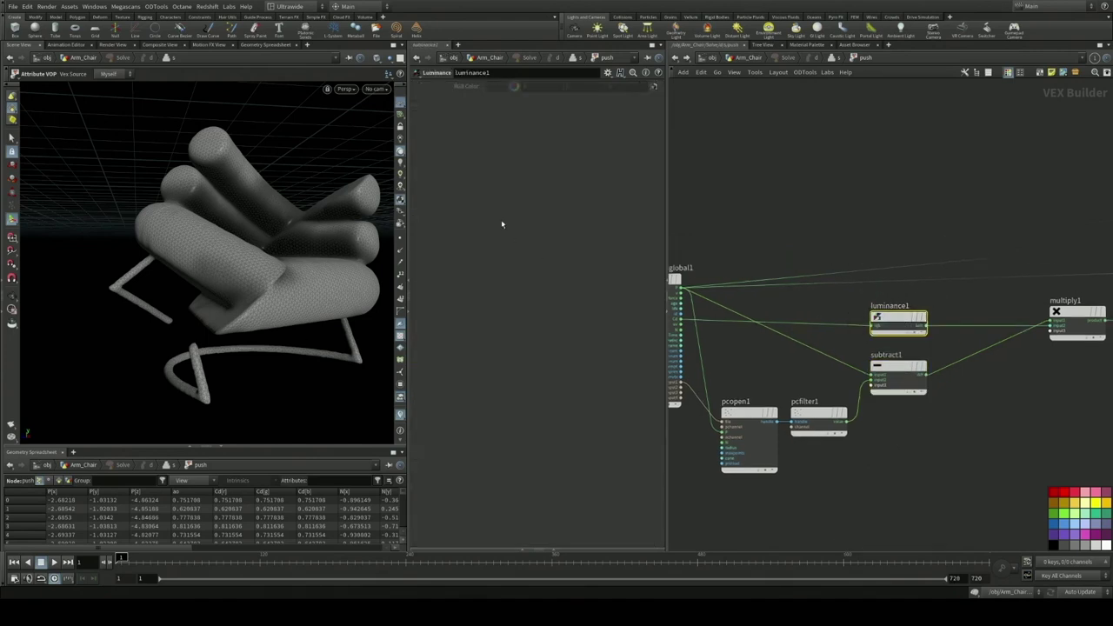
pyautogui.scroll(-5, 1005, 387)
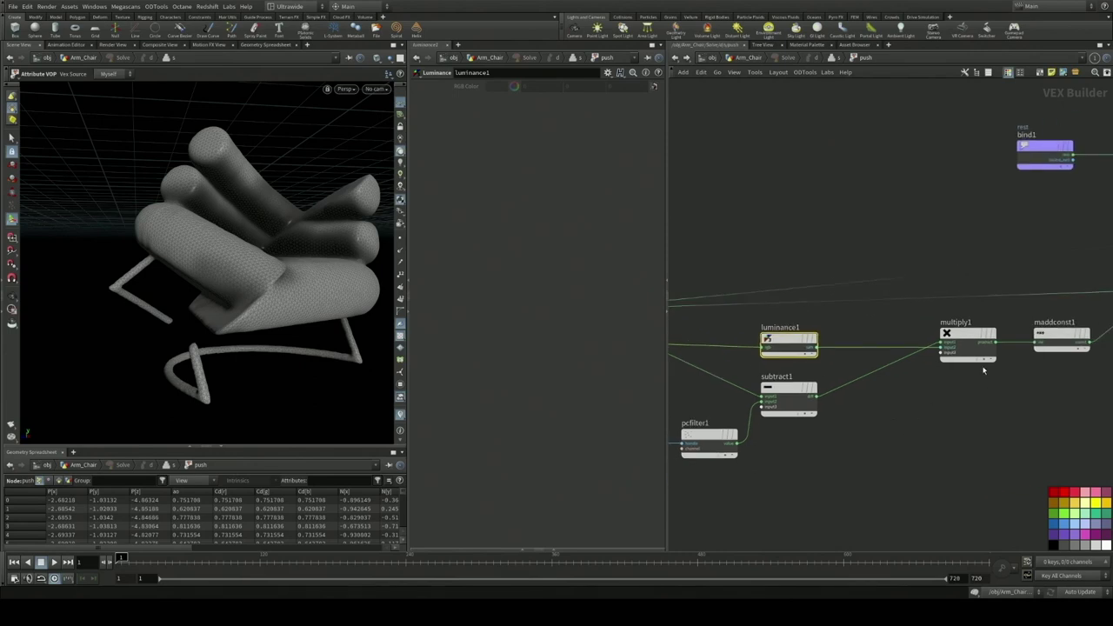
pyautogui.click(1029, 355)
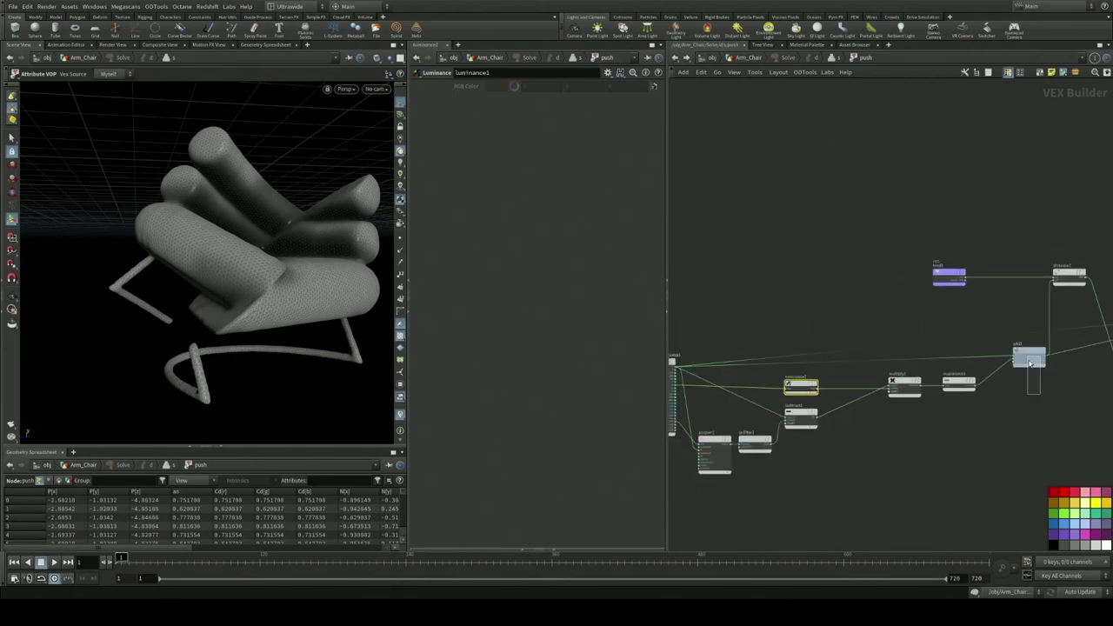
pyautogui.moveTo(1005, 381); pyautogui.dragTo(945, 425)
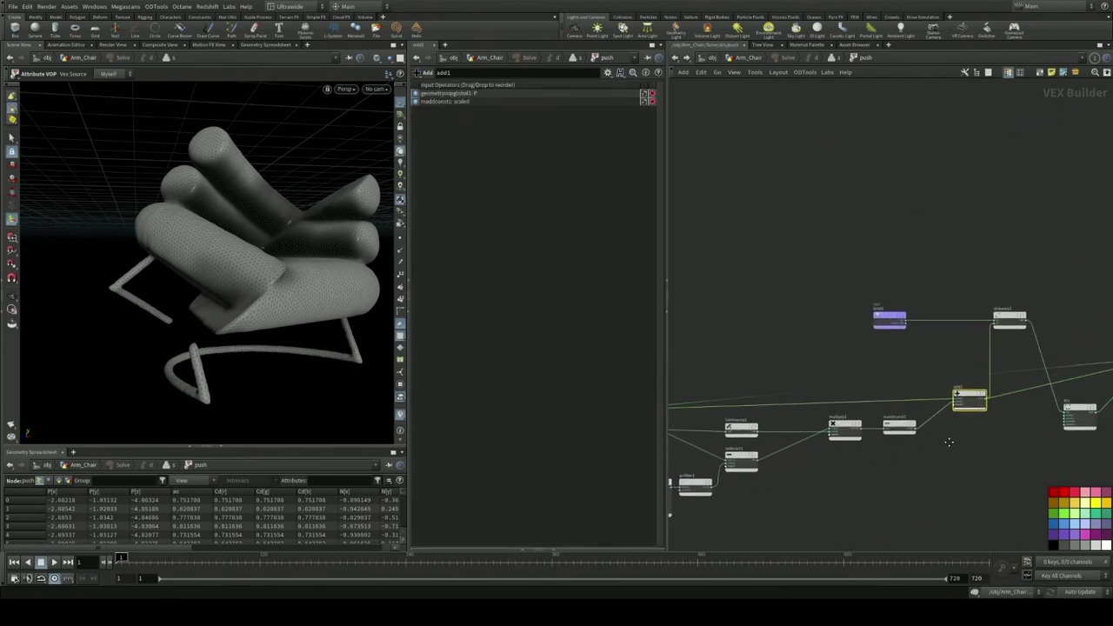
# Inspect the rest attribute's bind1 node, the distance node it feeds, and the Fit Range node fit1.
pyautogui.click(905, 319)
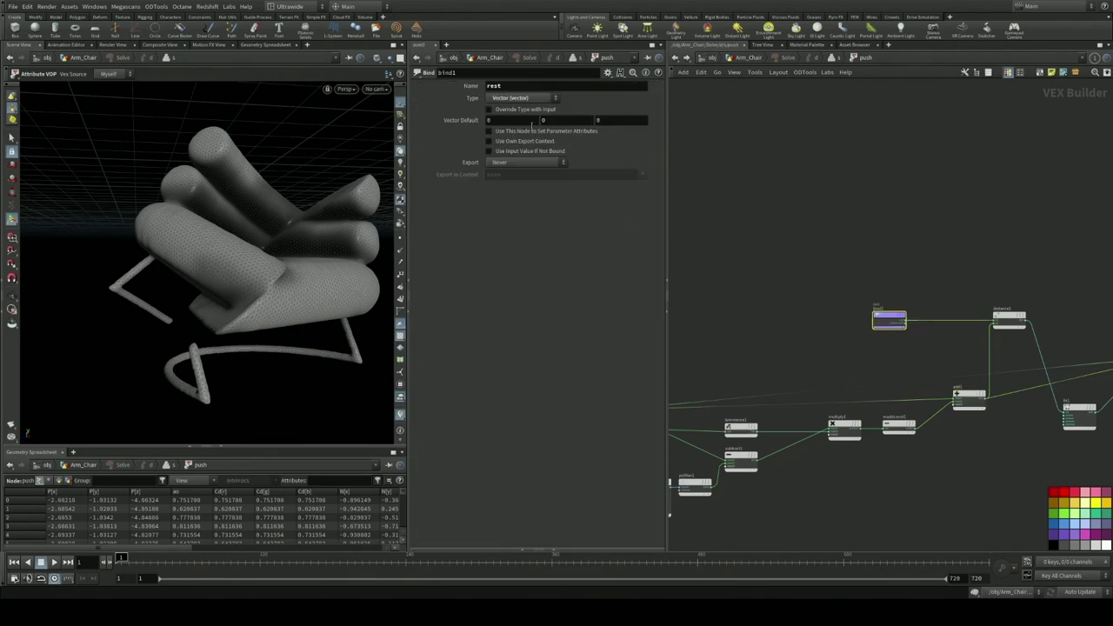
pyautogui.click(1009, 320)
pyautogui.moveTo(1073, 325); pyautogui.dragTo(960, 313)
pyautogui.moveTo(1032, 464); pyautogui.dragTo(946, 398)
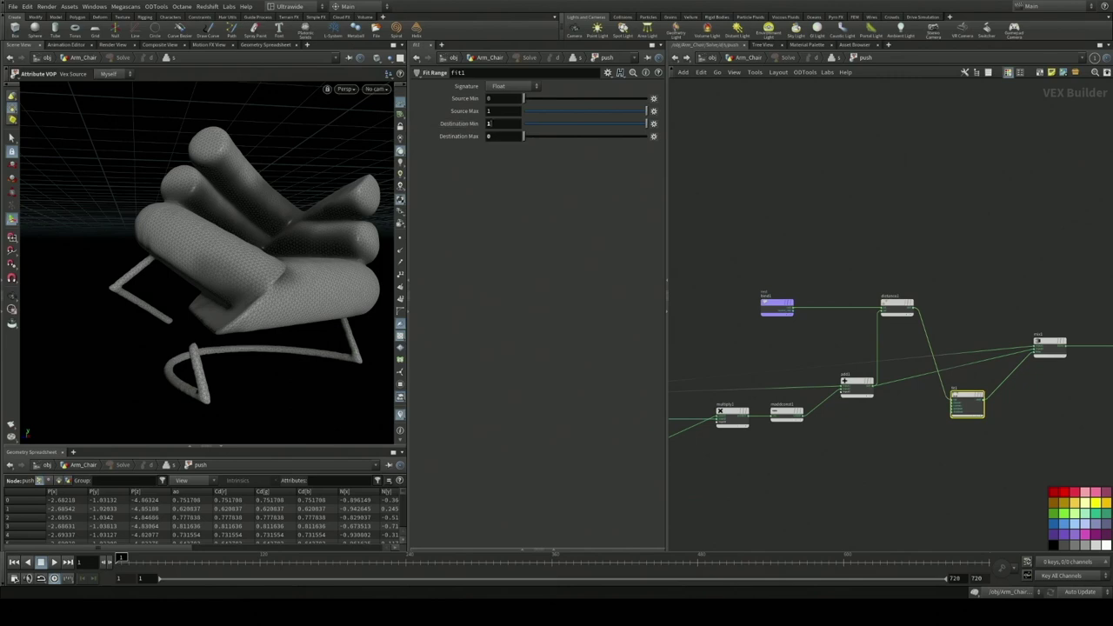
# Follow fit1 through the mix node to the end of the push network and return to the solver's inner level.
pyautogui.moveTo(1063, 406); pyautogui.dragTo(970, 415)
pyautogui.click(963, 371)
pyautogui.moveTo(999, 376); pyautogui.dragTo(946, 377)
pyautogui.moveTo(1006, 431); pyautogui.dragTo(911, 418)
pyautogui.moveTo(1049, 424); pyautogui.dragTo(907, 336)
pyautogui.click(805, 142)
pyautogui.click(676, 57)
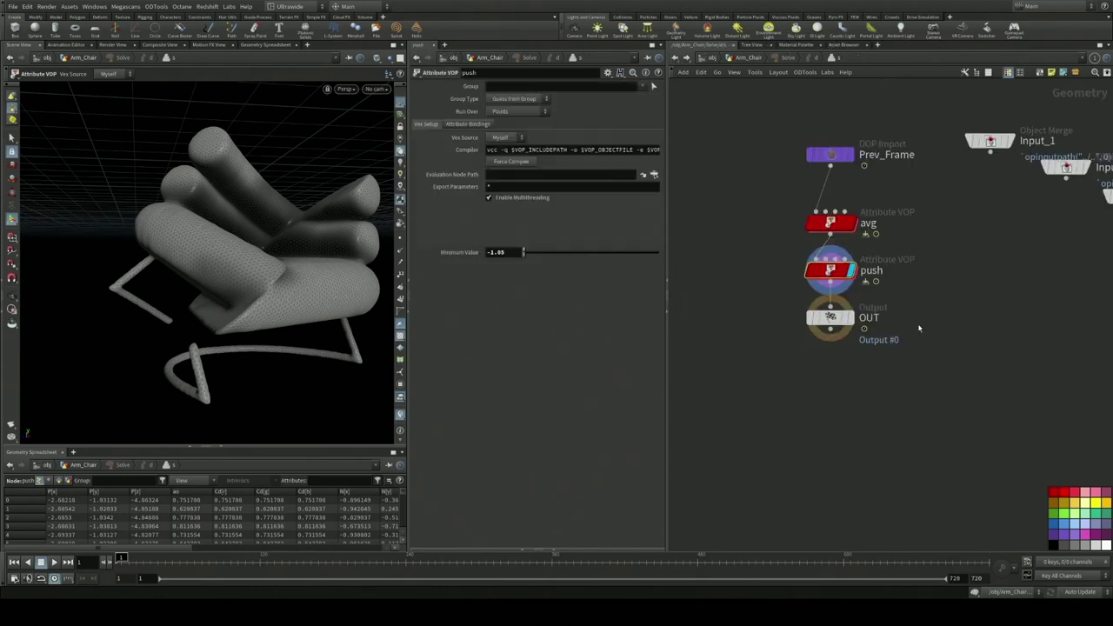
# Display the OUT node and leave the solver for the Arm_Chair network.
pyautogui.click(851, 318)
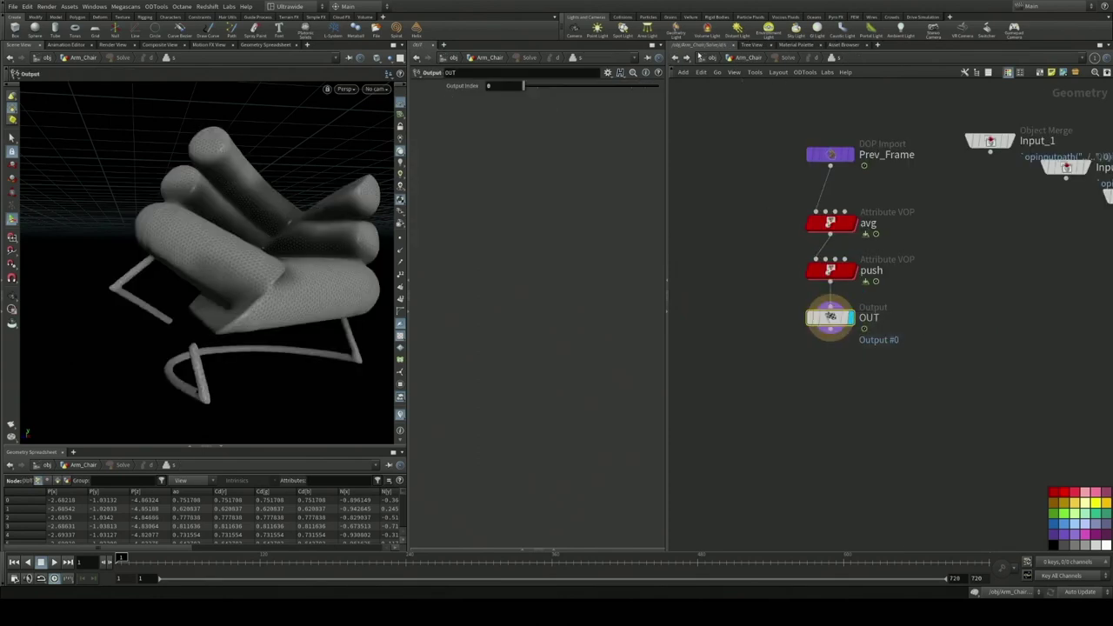
pyautogui.click(676, 57)
pyautogui.moveTo(945, 410); pyautogui.dragTo(937, 368)
pyautogui.scroll(1, 938, 368)
# Display the amrchairsolver_grow file cache and play back its cached growth from the first frame, stopping partway.
pyautogui.click(897, 381)
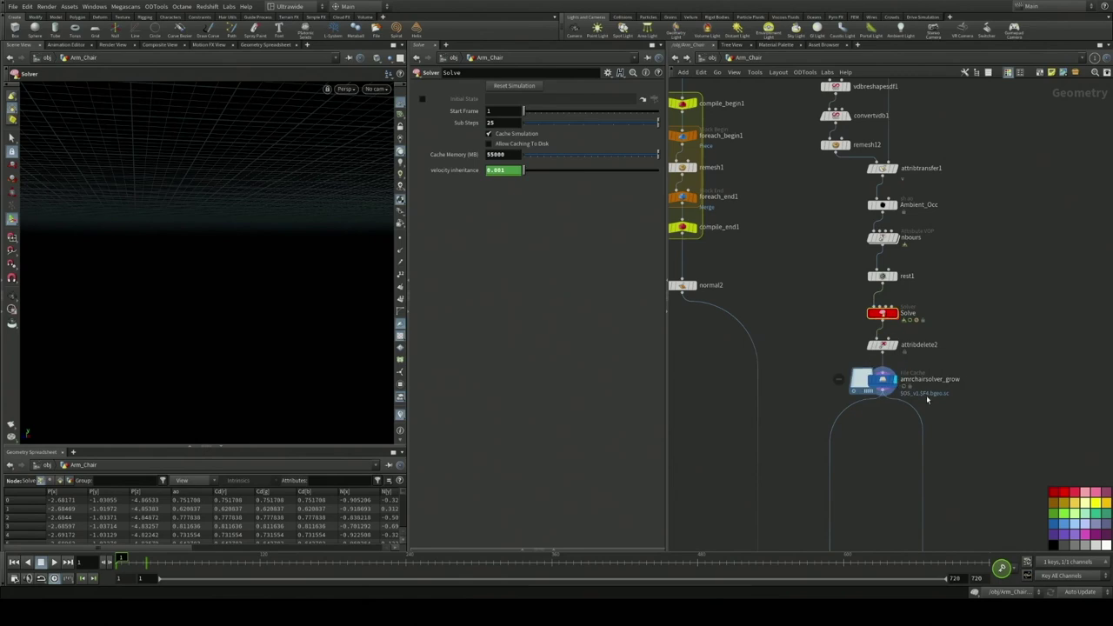
pyautogui.moveTo(122, 561)
pyautogui.mouseDown()
pyautogui.moveTo(204, 560)
pyautogui.moveTo(118, 560)
pyautogui.mouseUp()
pyautogui.hotkey('space', 'h')
pyautogui.click(54, 562)
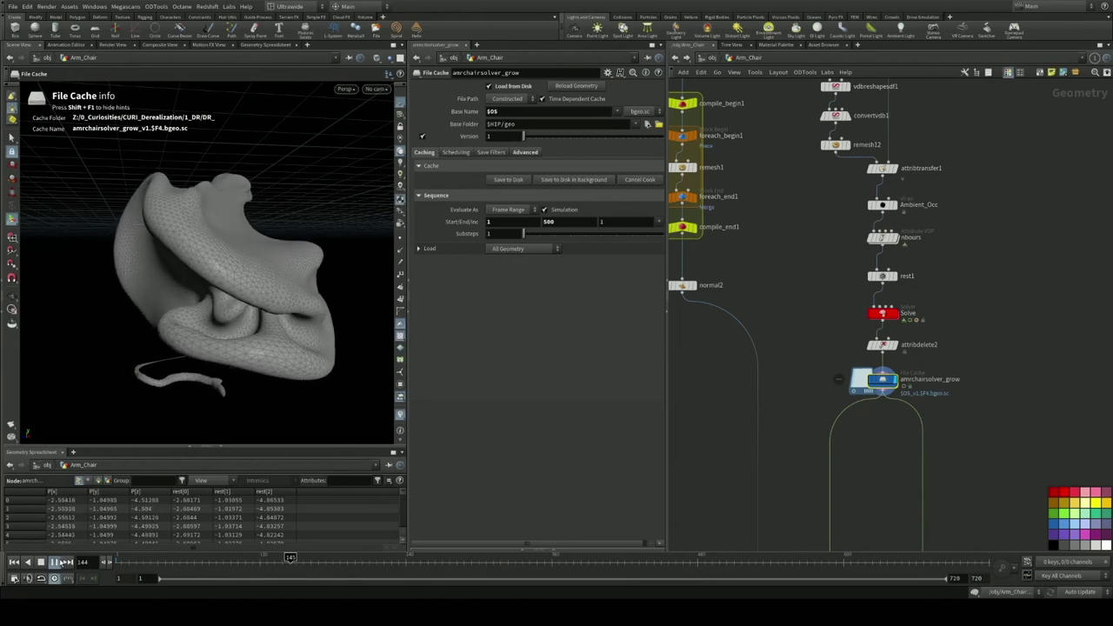
pyautogui.click(59, 563)
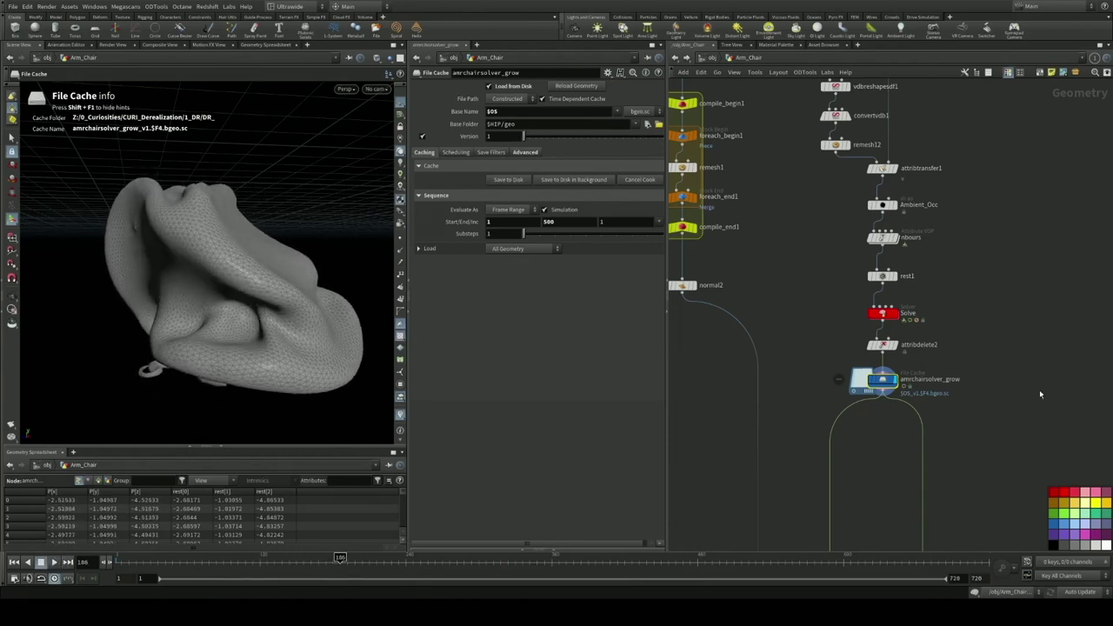
# Inspect the FreezeTime and ClampFirst time shift nodes below the file cache.
pyautogui.scroll(-4, 1000, 391)
pyautogui.scroll(3, 913, 397)
pyautogui.click(860, 382)
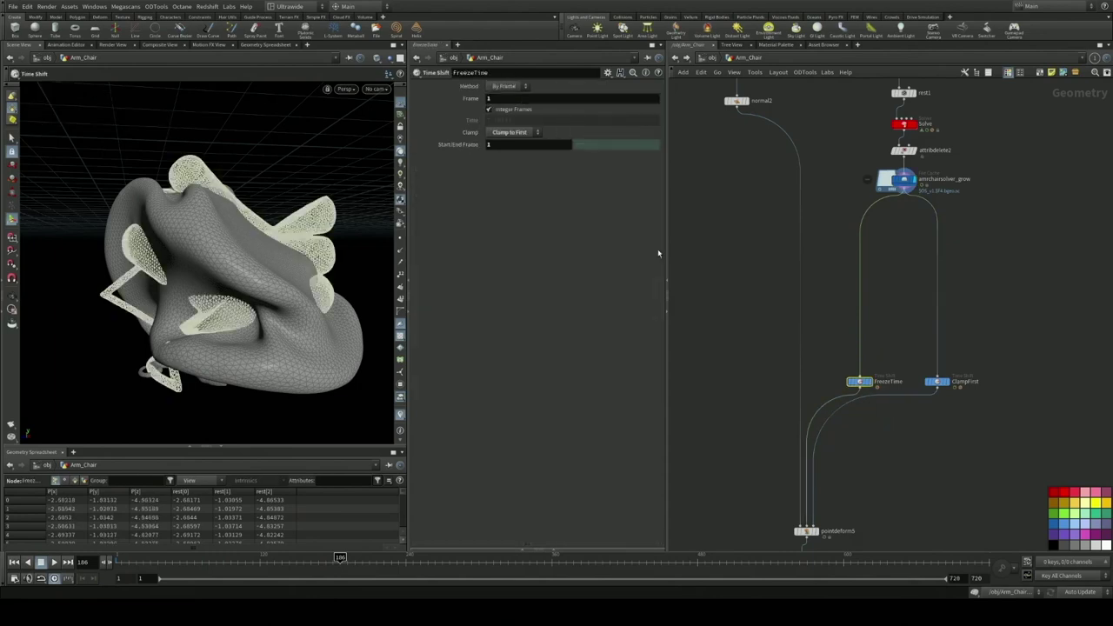
pyautogui.click(937, 382)
# Display pointdeform5, orbit around the deformed chair and return the timeline to frame 1.
pyautogui.moveTo(868, 500); pyautogui.dragTo(905, 448)
pyautogui.scroll(3, 849, 476)
pyautogui.click(855, 475)
pyautogui.click(837, 475)
pyautogui.click(159, 557)
pyautogui.press('Escape')
pyautogui.moveTo(235, 261); pyautogui.dragTo(184, 300)
pyautogui.moveTo(158, 558); pyautogui.dragTo(120, 559)
pyautogui.moveTo(271, 269); pyautogui.dragTo(252, 291)
# Display attribblur1 to view the smoothed chair below the point deform.
pyautogui.moveTo(918, 427); pyautogui.dragTo(898, 307)
pyautogui.click(831, 403)
pyautogui.moveTo(878, 457); pyautogui.dragTo(893, 351)
# Display switch1, which combines normal3 and timeshift5, and play the animation.
pyautogui.scroll(-5, 894, 350)
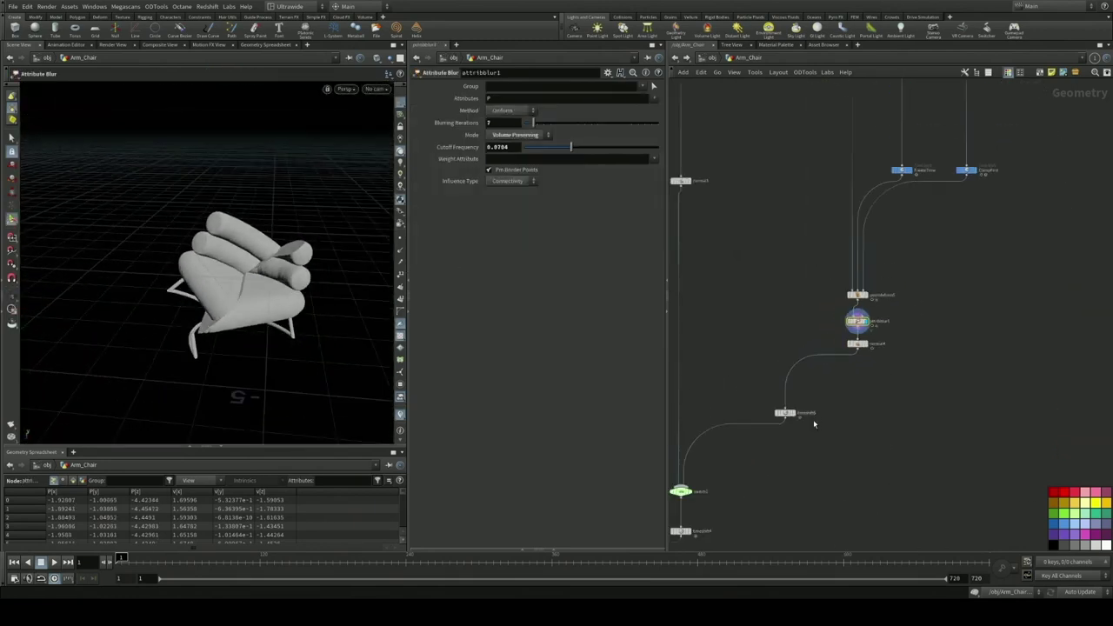
pyautogui.moveTo(735, 477); pyautogui.dragTo(823, 428)
pyautogui.scroll(4, 823, 427)
pyautogui.click(764, 450)
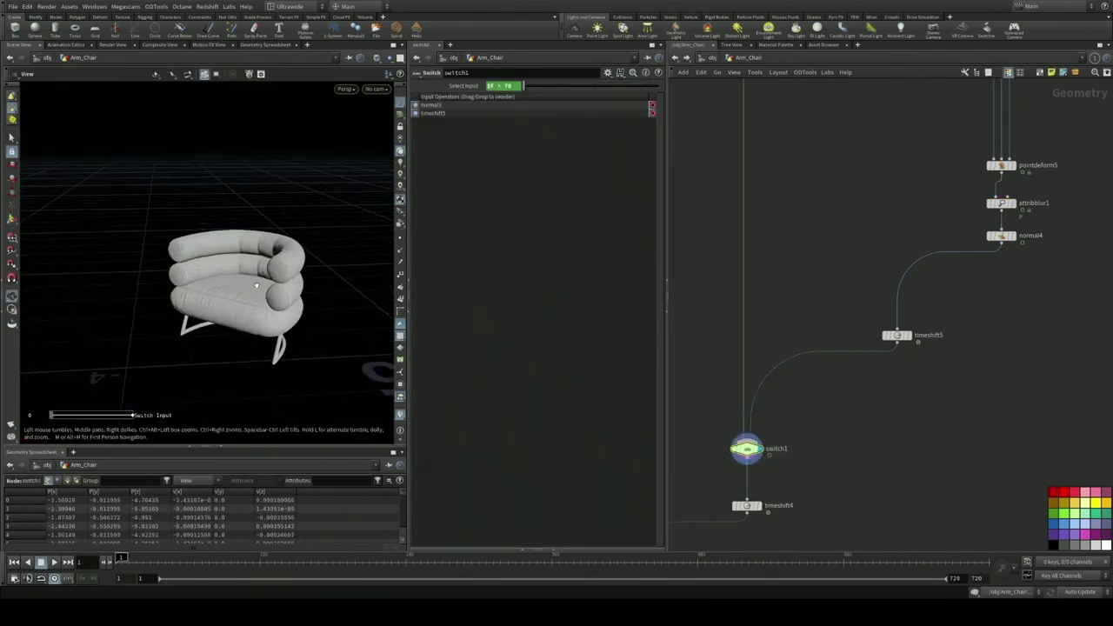
pyautogui.click(54, 561)
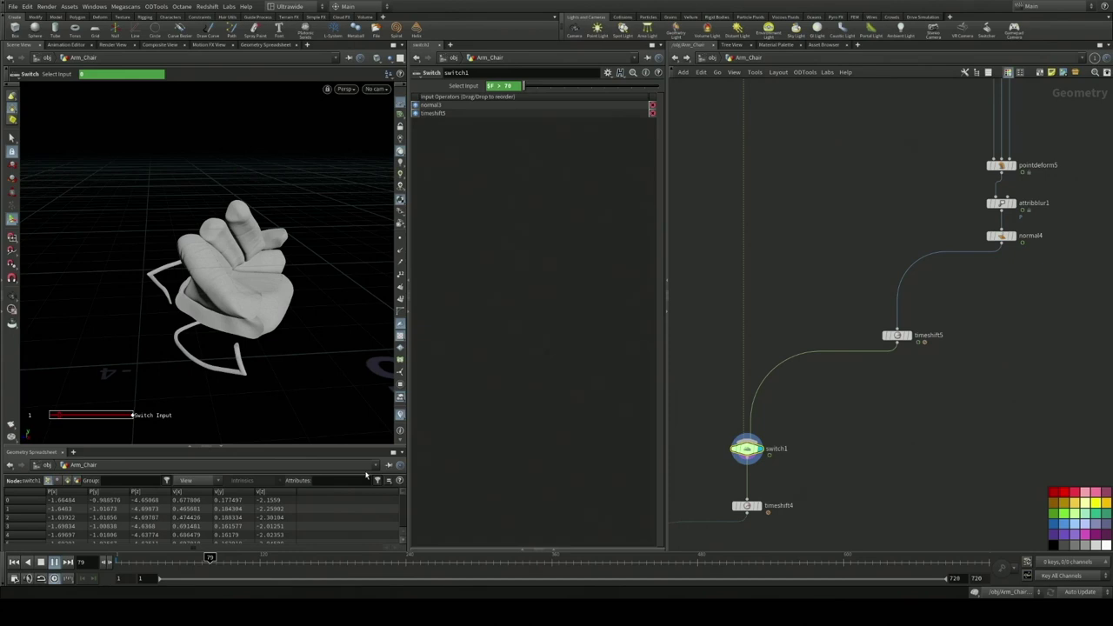
# Display switch3, which combines transformbyattrib3 and timeshift4, and scrub the timeline to frame 273 while viewing the chair up close.
pyautogui.scroll(-3, 855, 444)
pyautogui.moveTo(855, 445); pyautogui.dragTo(907, 375)
pyautogui.scroll(2, 790, 448)
pyautogui.click(776, 487)
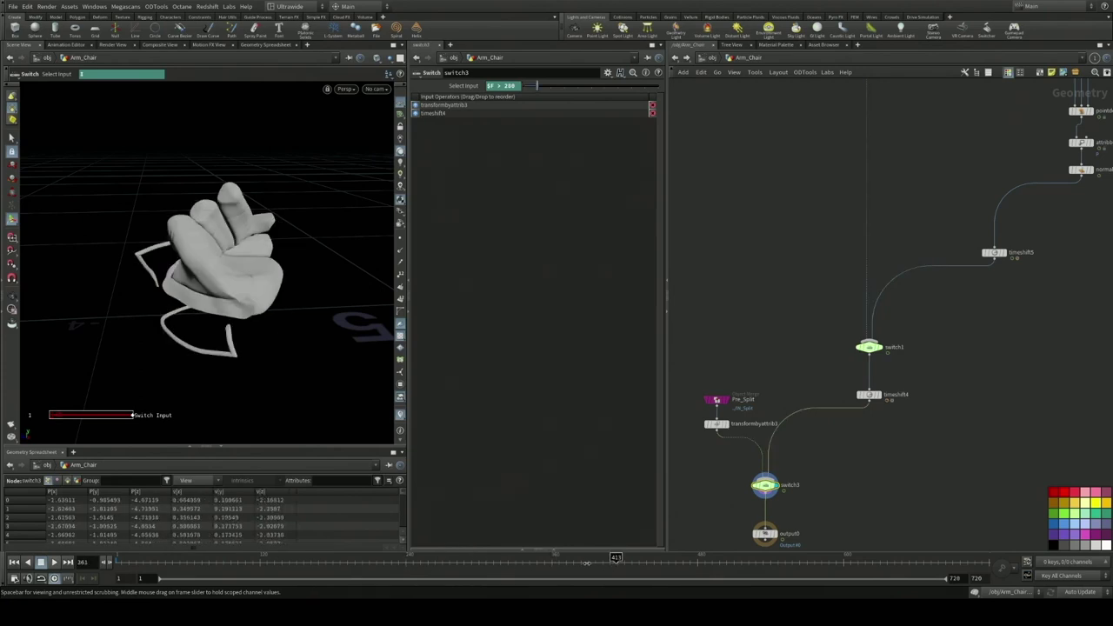
pyautogui.moveTo(396, 567); pyautogui.dragTo(371, 564)
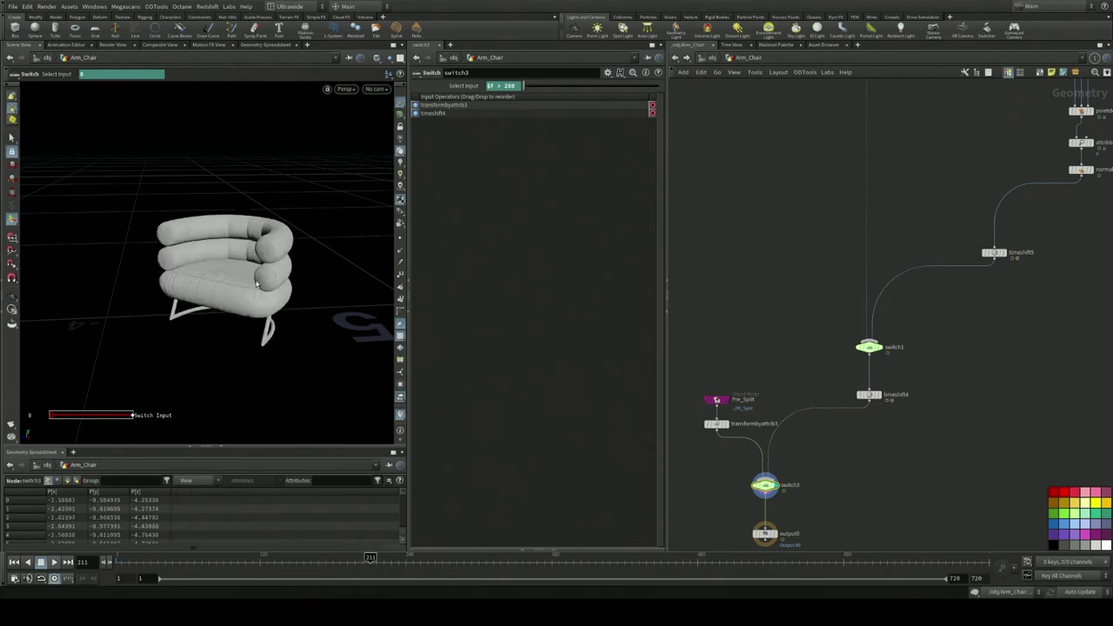
pyautogui.scroll(5, 257, 284)
pyautogui.moveTo(430, 557)
pyautogui.mouseDown()
pyautogui.moveTo(474, 559)
pyautogui.moveTo(445, 561)
pyautogui.mouseUp()
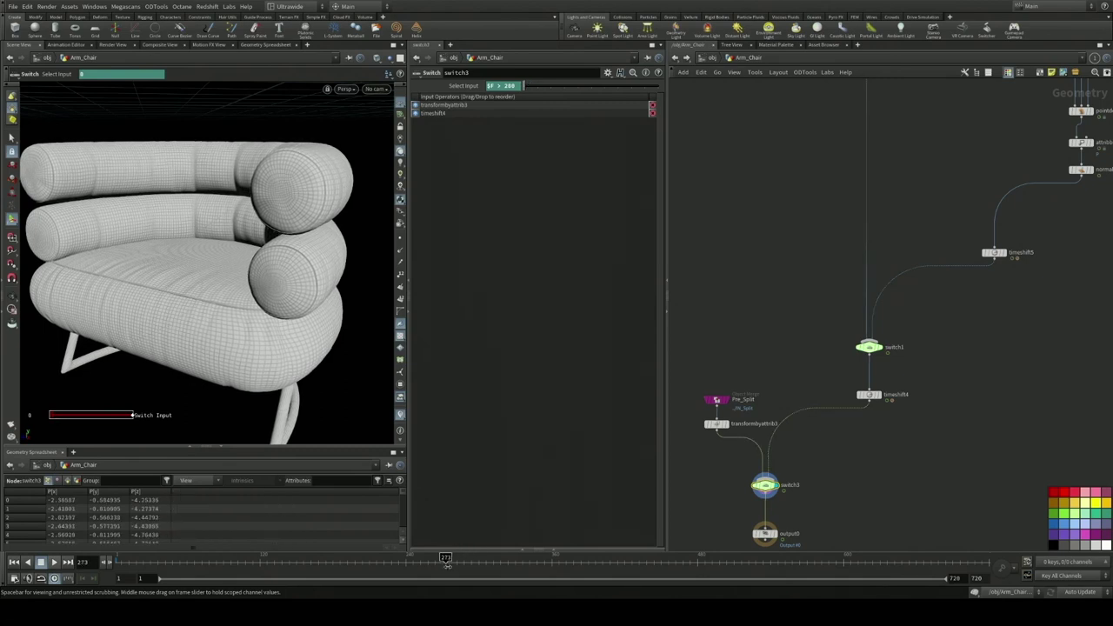
pyautogui.scroll(-2, 810, 495)
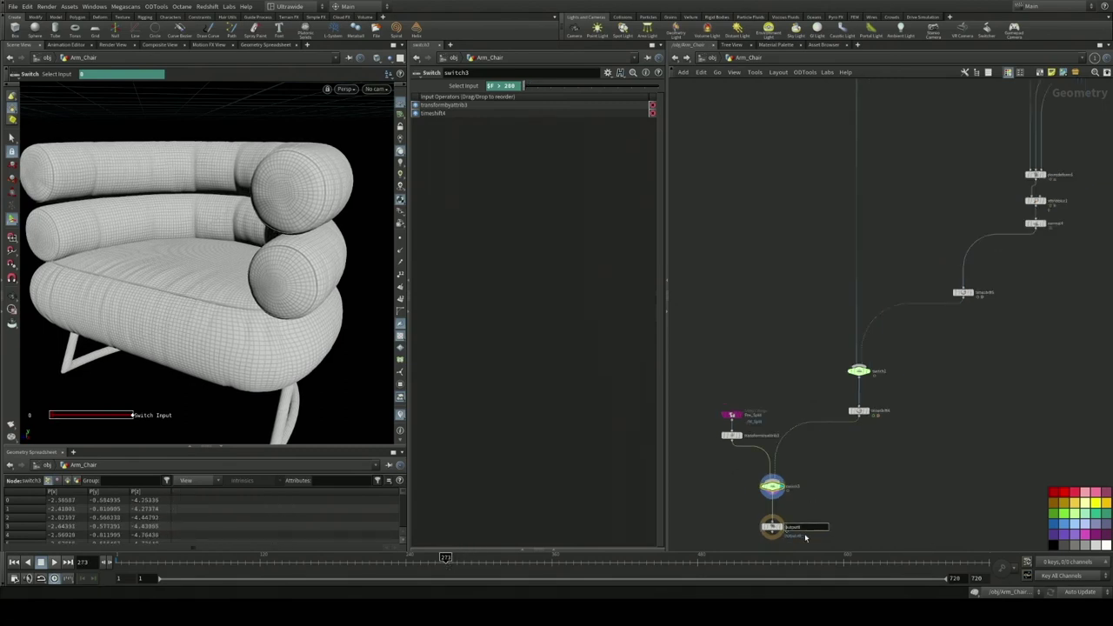
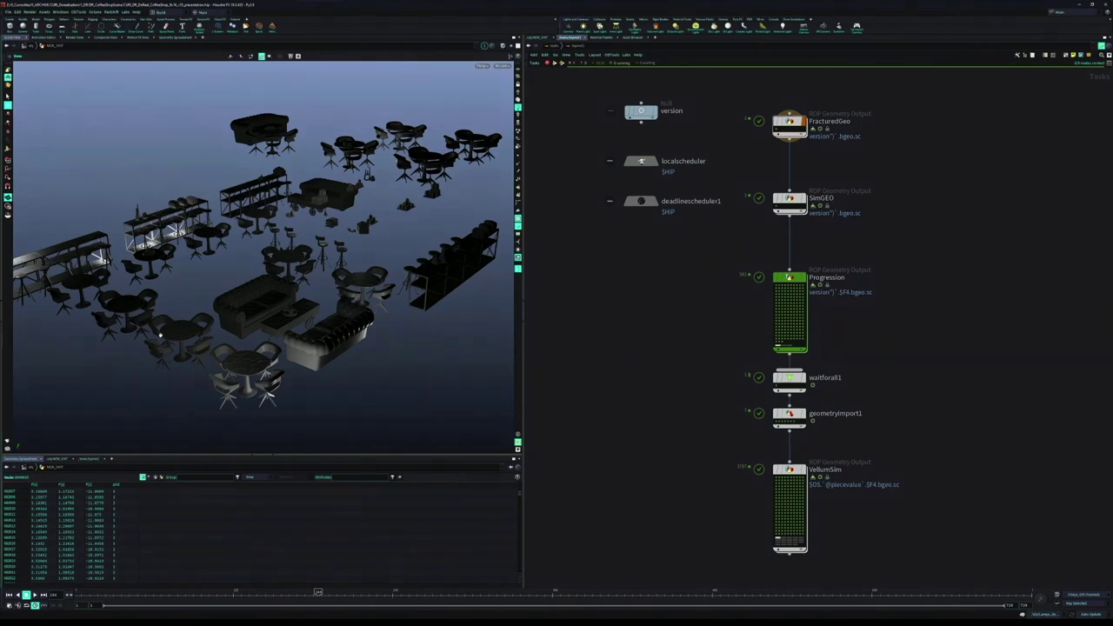
# Orbit around the coffee shop furniture and change the viewport lighting so that all pieces are evenly lit.
pyautogui.moveTo(267, 314); pyautogui.dragTo(500, 141)
pyautogui.click(518, 100)
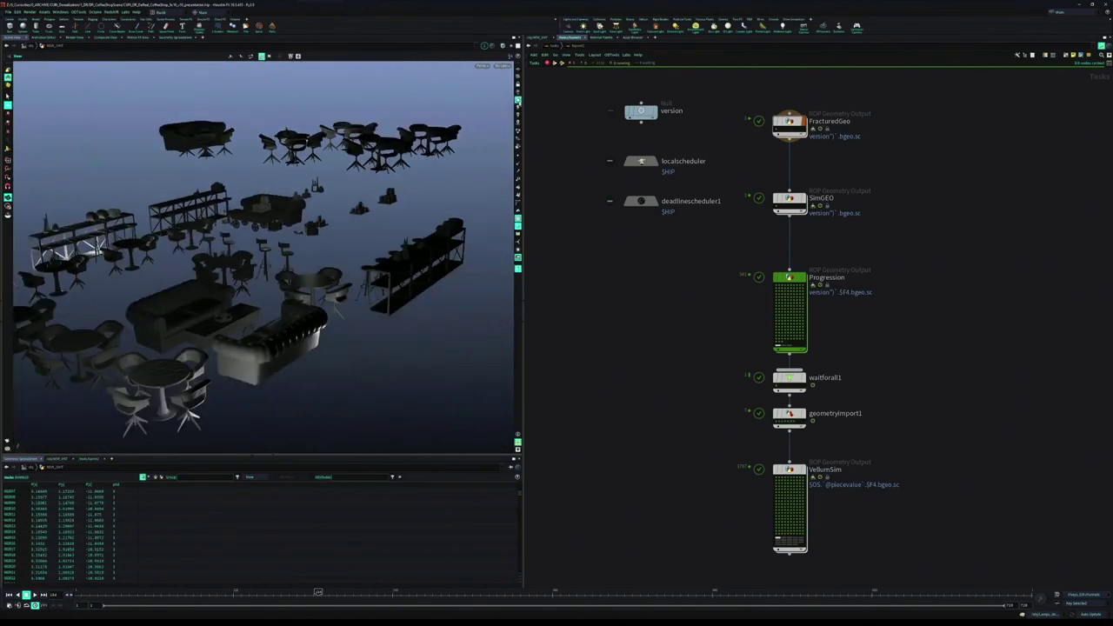
pyautogui.moveTo(358, 207); pyautogui.dragTo(496, 320)
# Select the version null in the task network and check its parameters.
pyautogui.moveTo(638, 358); pyautogui.dragTo(643, 367)
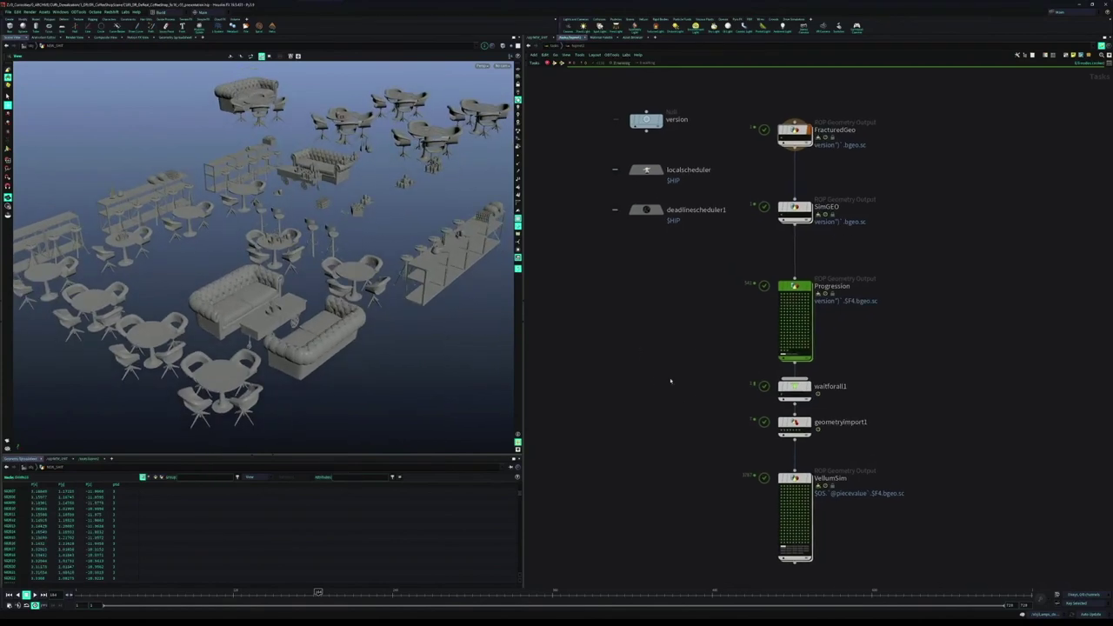
pyautogui.moveTo(645, 121)
pyautogui.mouseDown()
pyautogui.moveTo(606, 137)
pyautogui.moveTo(667, 124)
pyautogui.moveTo(647, 130)
pyautogui.mouseUp()
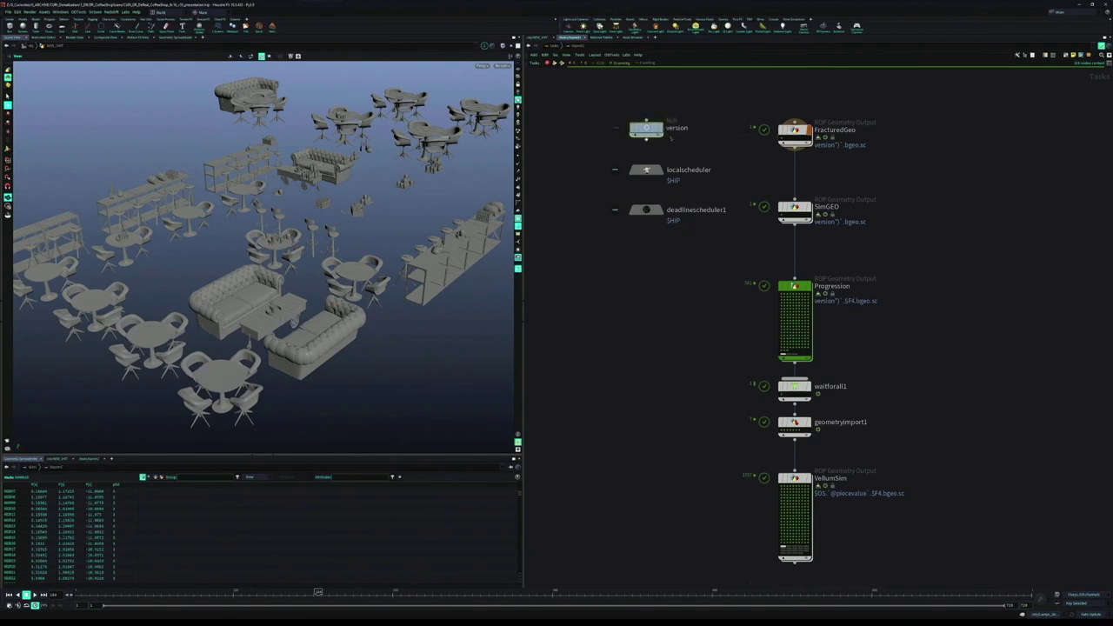
pyautogui.press('p')
pyautogui.press('p')
# Switch from the task network to the furniture geometry network, maximize it and show the node parameters.
pyautogui.click(543, 38)
pyautogui.scroll(-6, 892, 217)
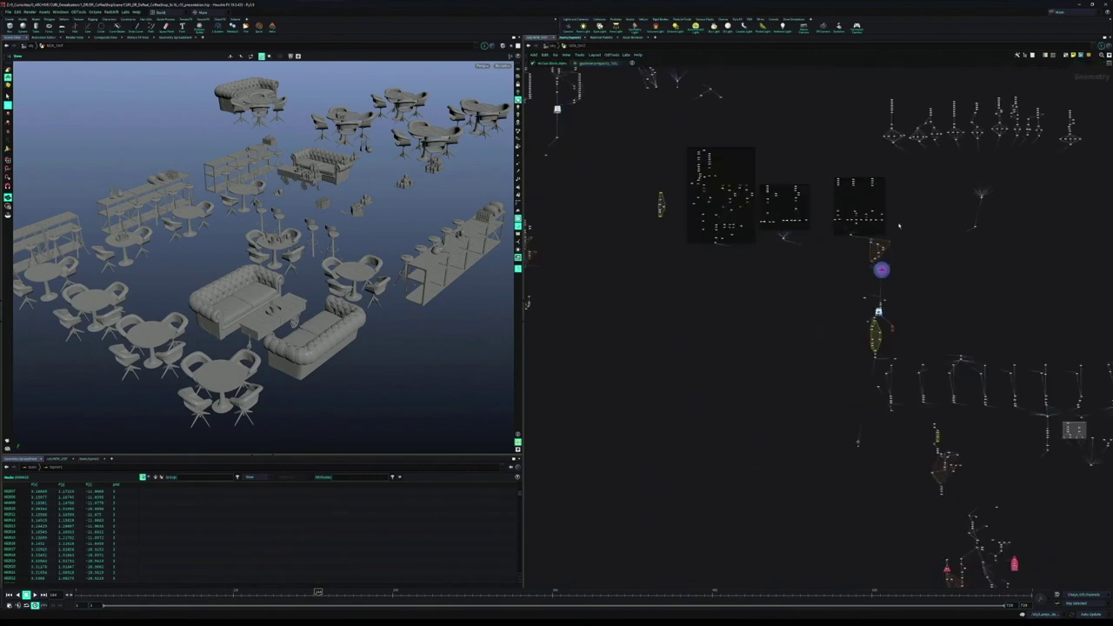
pyautogui.hotkey('ctrl', 'b')
pyautogui.press('p')
pyautogui.moveTo(489, 322); pyautogui.dragTo(510, 411)
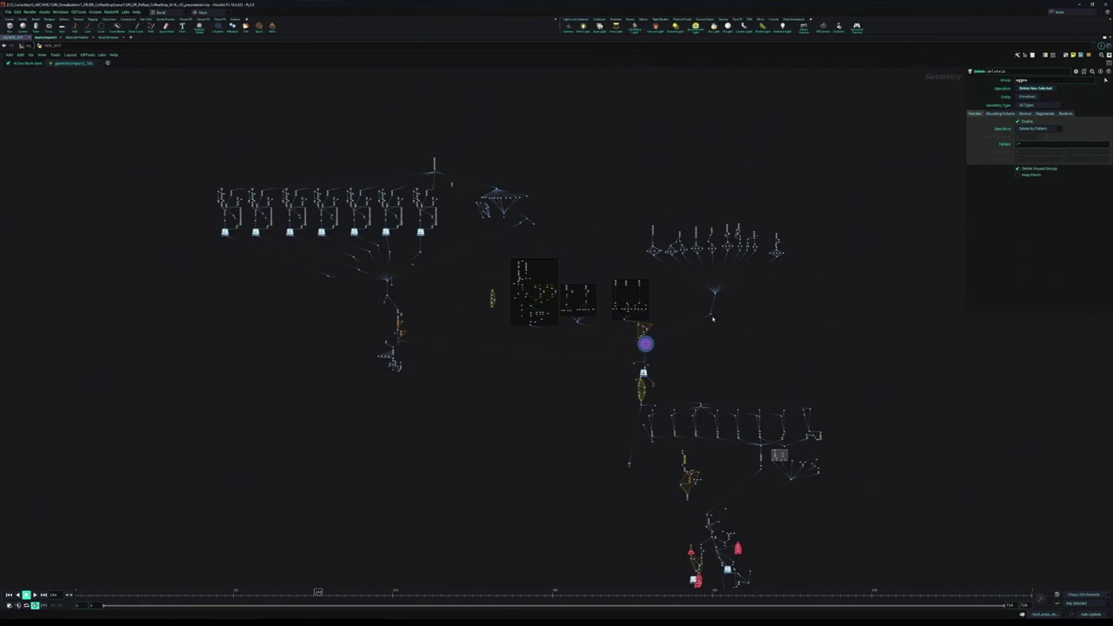
# Display the merged hanging lamps, restore the viewport layout and scrub the timeline through the lamps' growth.
pyautogui.scroll(4, 679, 363)
pyautogui.moveTo(701, 329); pyautogui.dragTo(1019, 458)
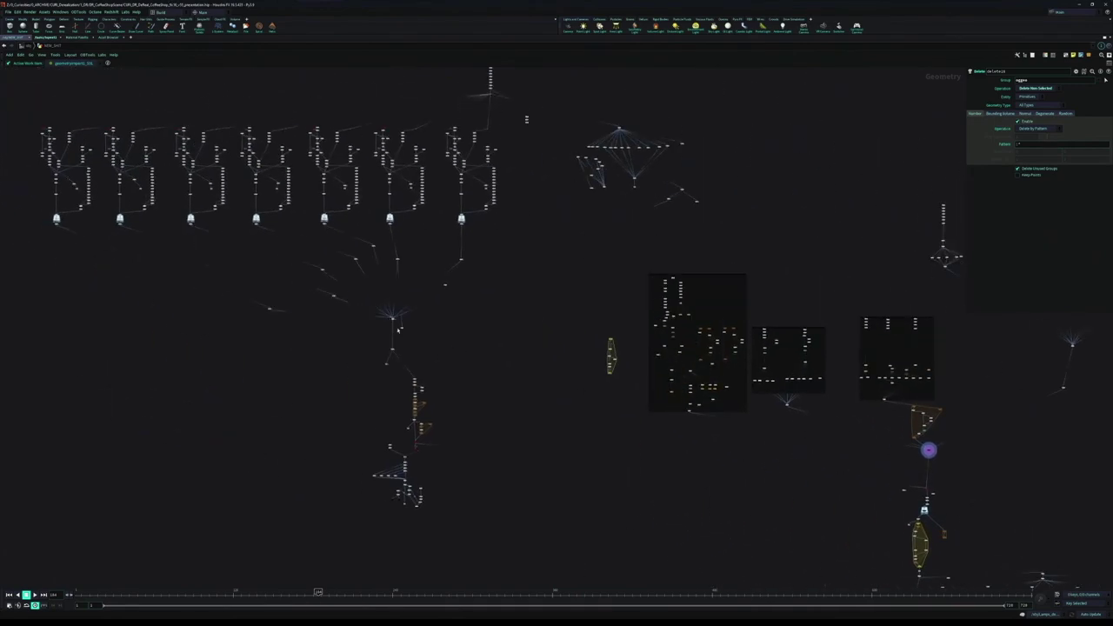
pyautogui.scroll(8, 397, 328)
pyautogui.click(441, 268)
pyautogui.hotkey('ctrl', 'b')
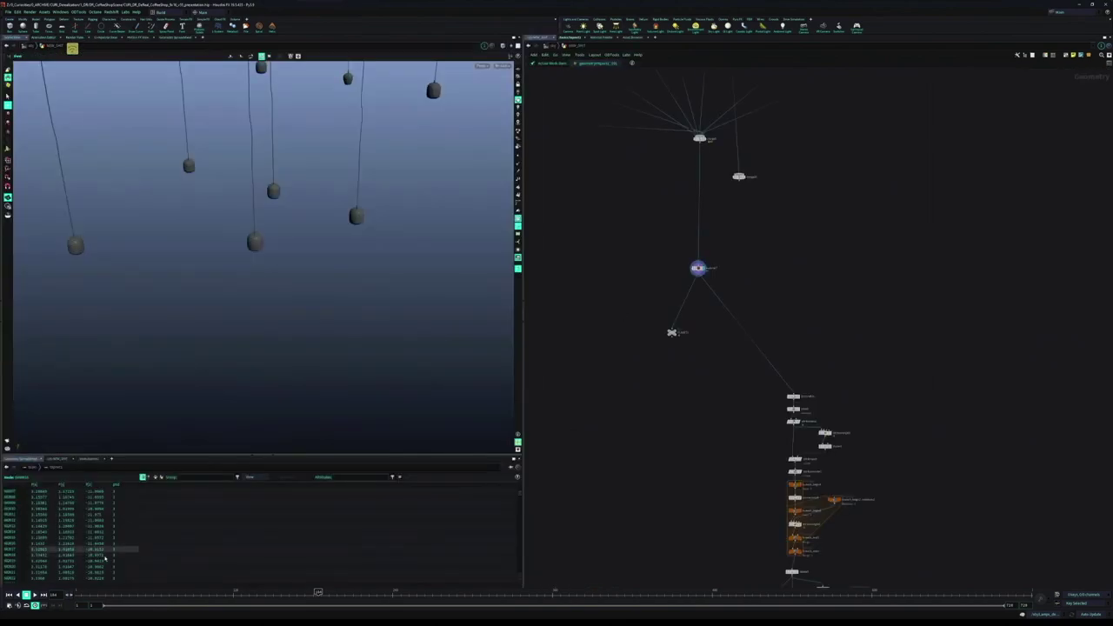
pyautogui.moveTo(139, 594); pyautogui.dragTo(494, 595)
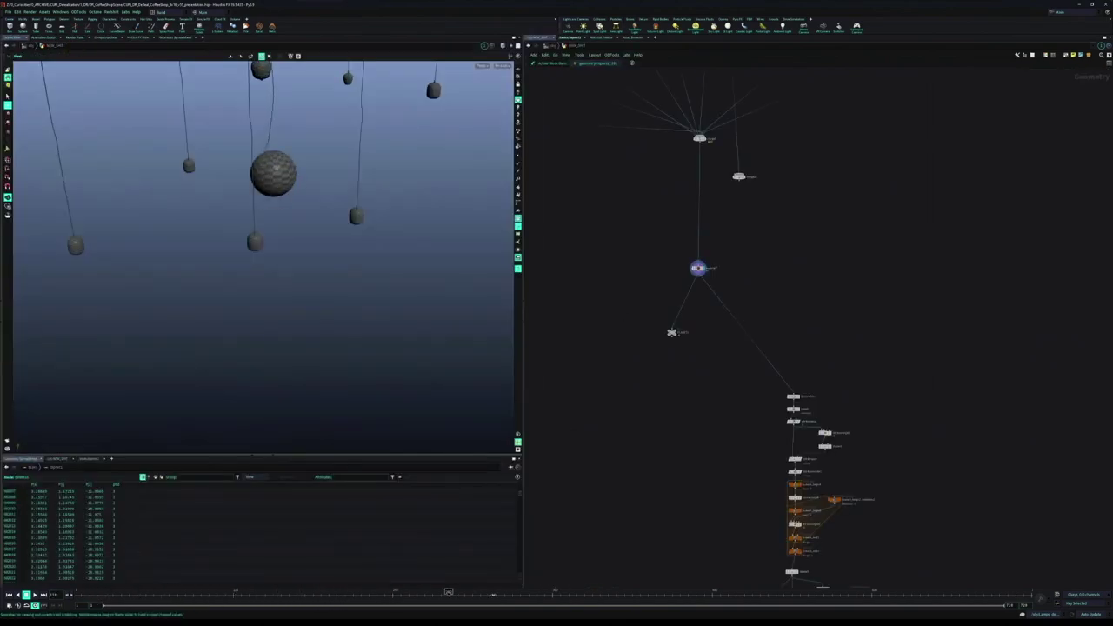
pyautogui.moveTo(685, 594); pyautogui.dragTo(594, 595)
# Display the merged furniture at the red node directly below the fracturing for-each loop.
pyautogui.scroll(-6, 896, 363)
pyautogui.moveTo(887, 394); pyautogui.dragTo(581, 282)
pyautogui.moveTo(1022, 365); pyautogui.dragTo(645, 398)
pyautogui.moveTo(900, 424); pyautogui.dragTo(672, 455)
pyautogui.scroll(4, 672, 454)
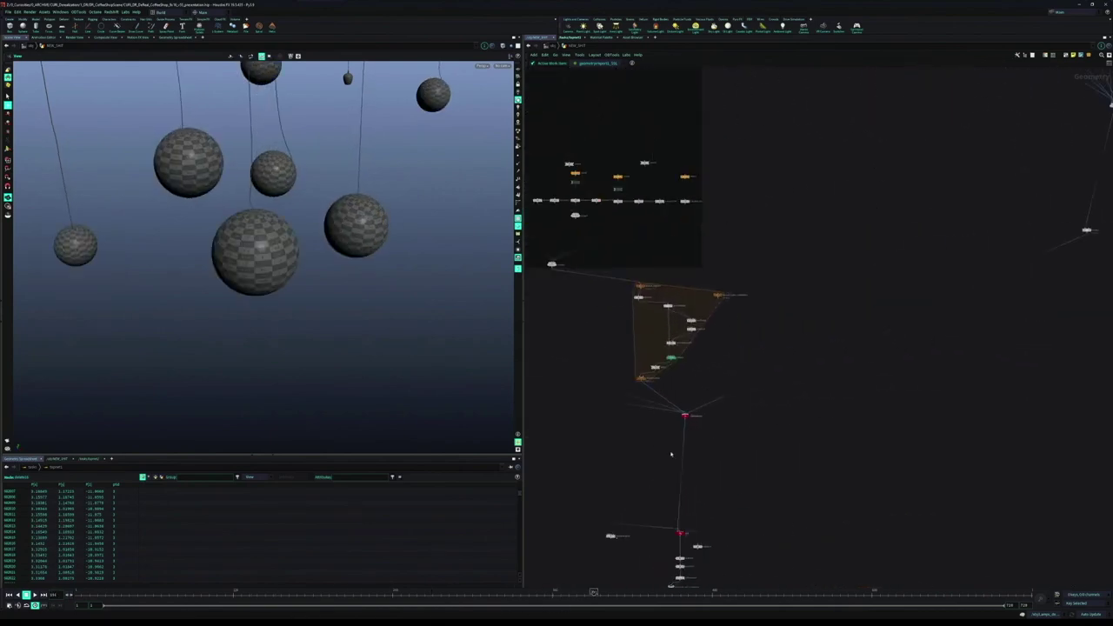
pyautogui.scroll(3, 671, 454)
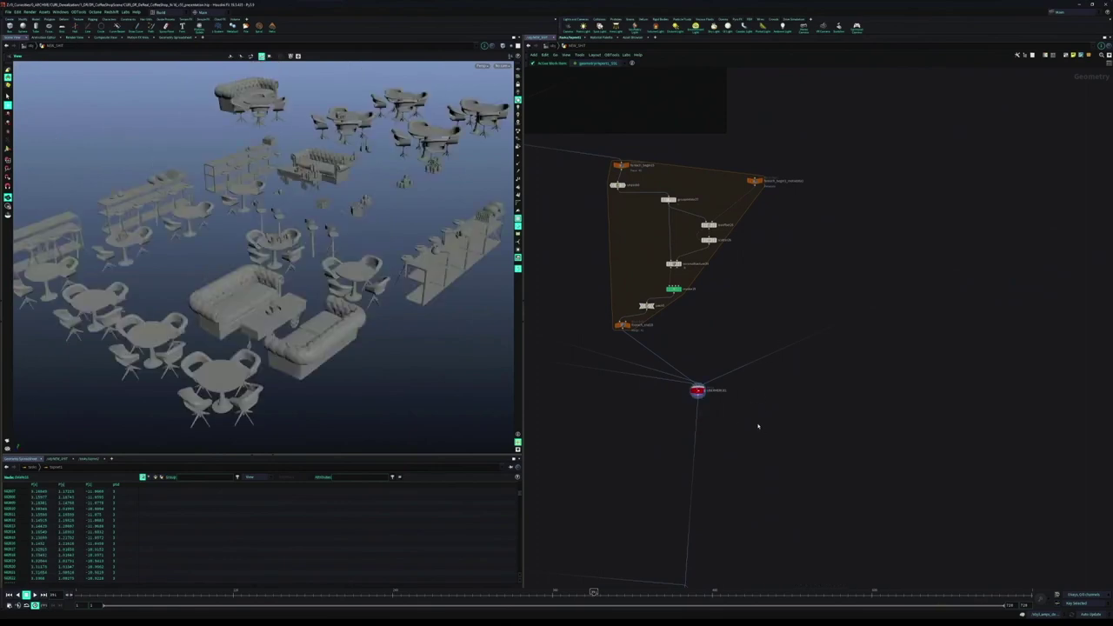
# Display the small props at the node below the merge of the separate prop branches.
pyautogui.scroll(-5, 818, 255)
pyautogui.moveTo(917, 204); pyautogui.dragTo(683, 385)
pyautogui.scroll(4, 796, 309)
pyautogui.press('r')
pyautogui.click(713, 484)
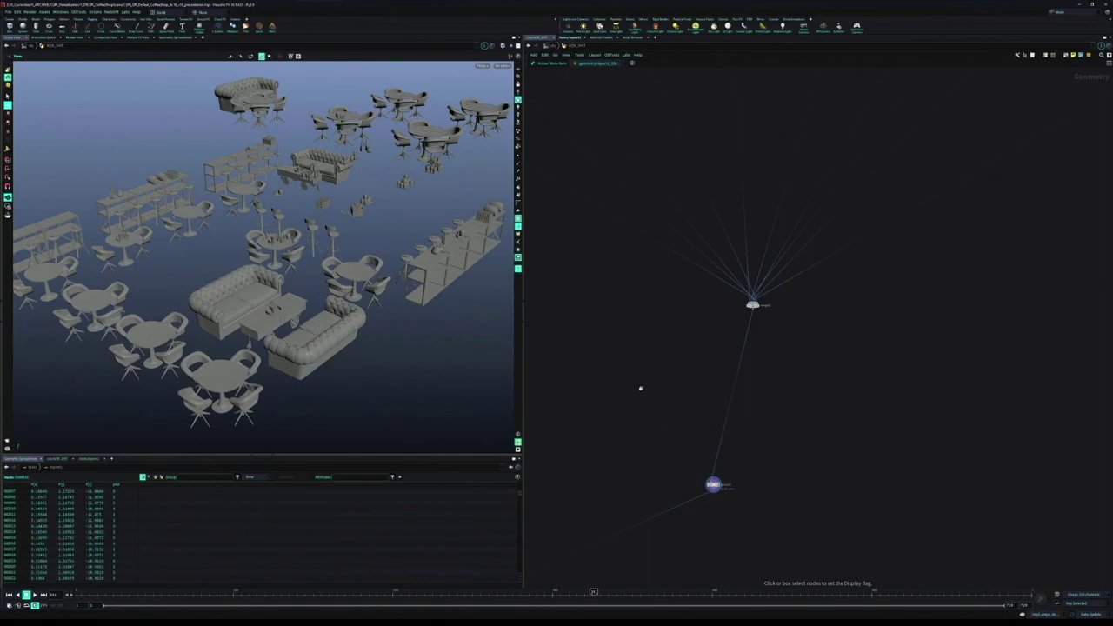
# Examine the for-each loop from foreach_begin15 to foreach_end18 with its voronoifracture34 node.
pyautogui.moveTo(793, 389); pyautogui.dragTo(936, 368)
pyautogui.scroll(-5, 948, 374)
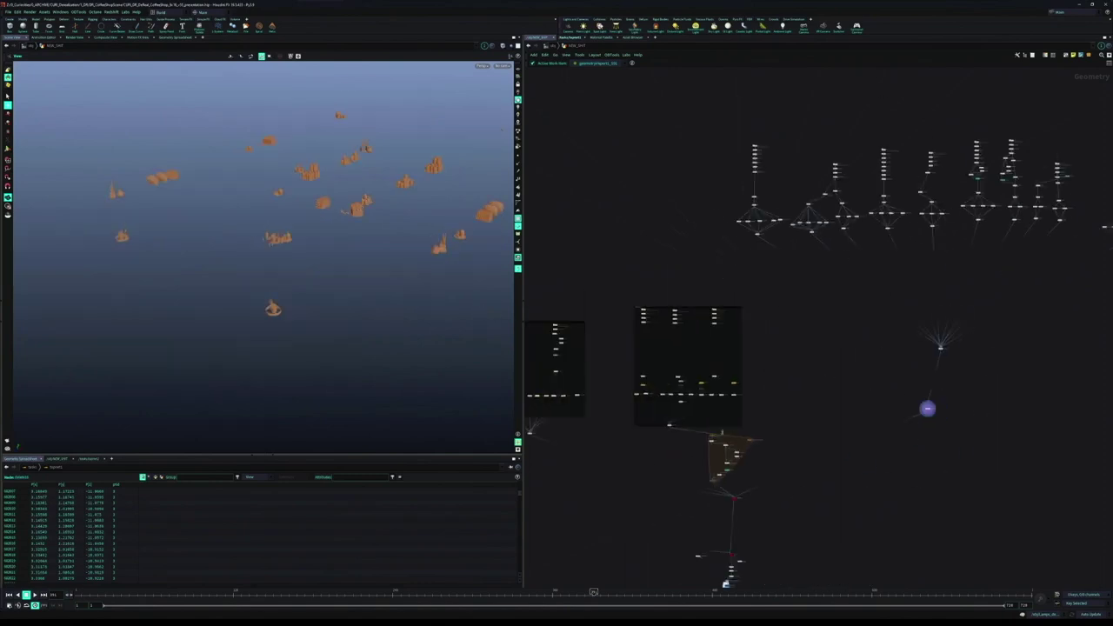
pyautogui.scroll(9, 714, 487)
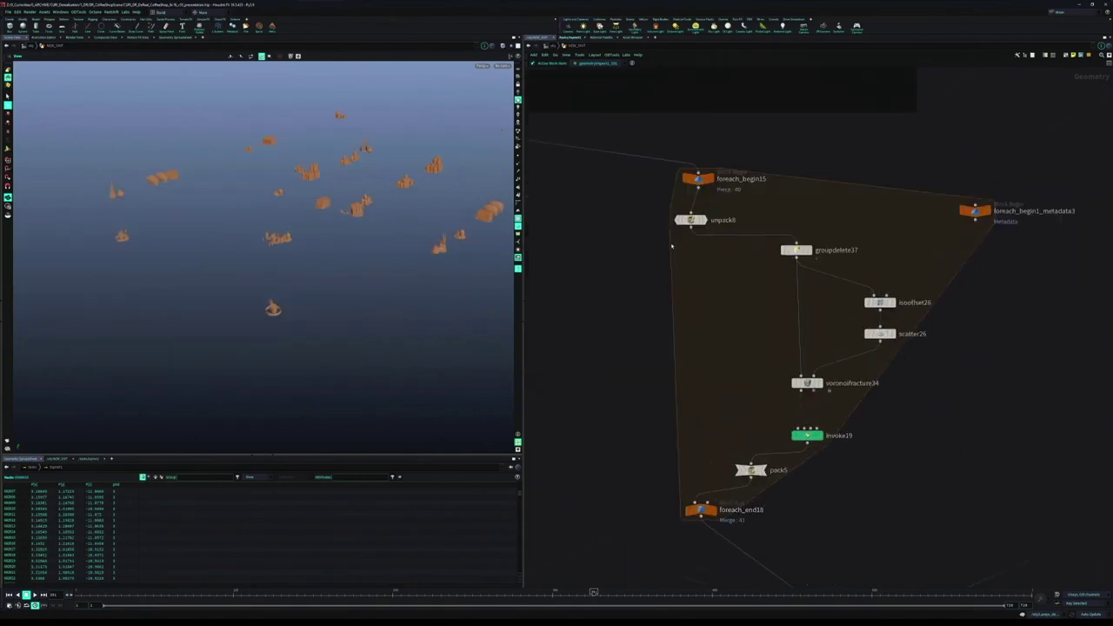
# Display the shelves and bar stools, and go back to the for-each loop containing the isooffset26 and scatter26 nodes.
pyautogui.scroll(-5, 718, 323)
pyautogui.moveTo(581, 256); pyautogui.dragTo(745, 290)
pyautogui.click(751, 271)
pyautogui.moveTo(782, 323); pyautogui.dragTo(561, 289)
pyautogui.scroll(5, 661, 277)
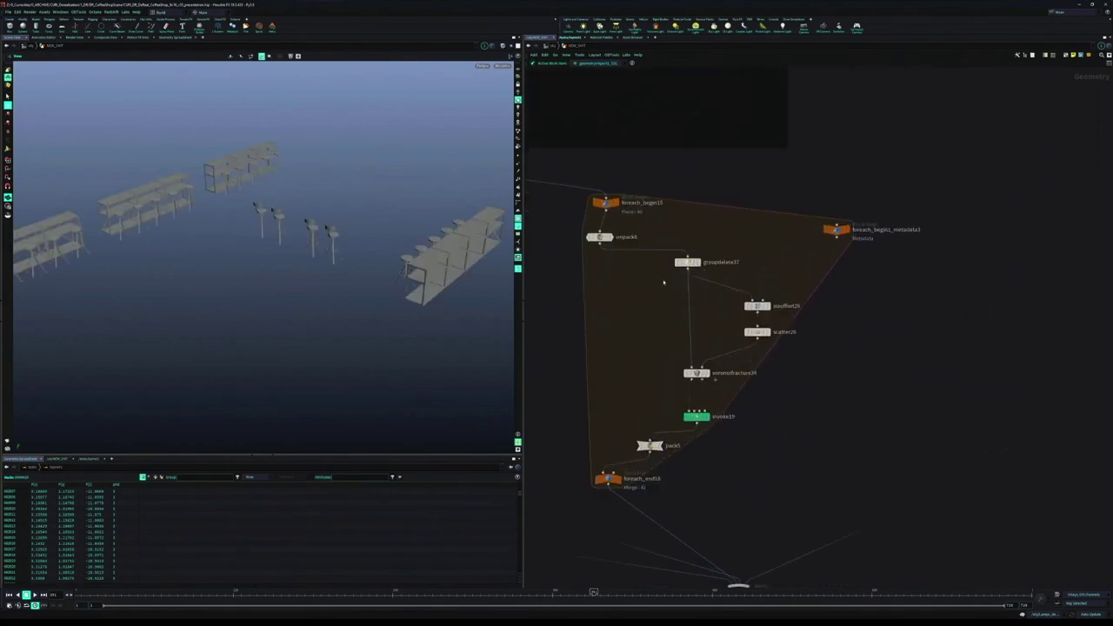
# Display the sofas and low tables at the merge below their network box, and inspect the two fracturing branches above it.
pyautogui.moveTo(668, 312); pyautogui.dragTo(685, 248)
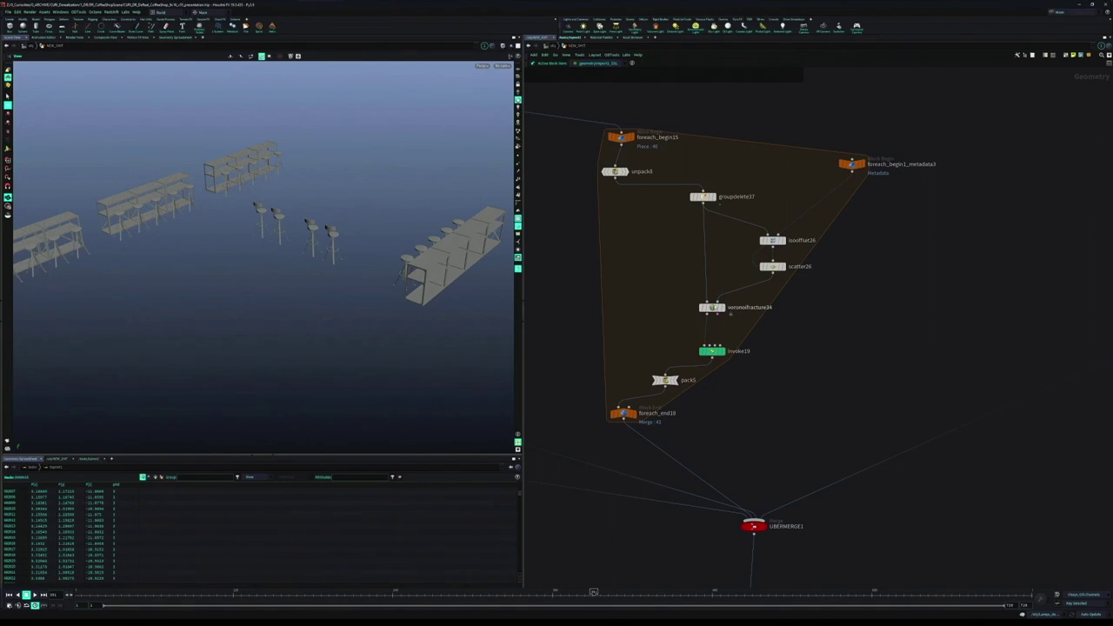
pyautogui.moveTo(766, 335)
pyautogui.mouseDown()
pyautogui.moveTo(666, 357)
pyautogui.moveTo(784, 342)
pyautogui.mouseUp()
pyautogui.click(634, 413)
pyautogui.scroll(-6, 715, 418)
pyautogui.moveTo(626, 405); pyautogui.dragTo(874, 427)
pyautogui.moveTo(694, 377); pyautogui.dragTo(917, 414)
pyautogui.press('r')
pyautogui.click(786, 379)
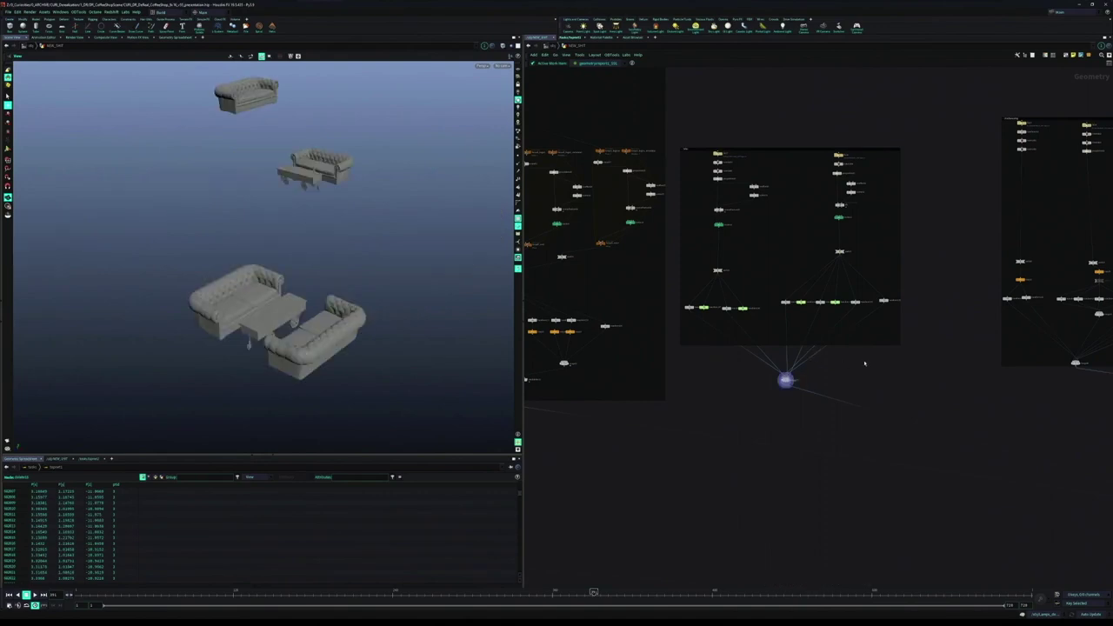
pyautogui.scroll(6, 816, 326)
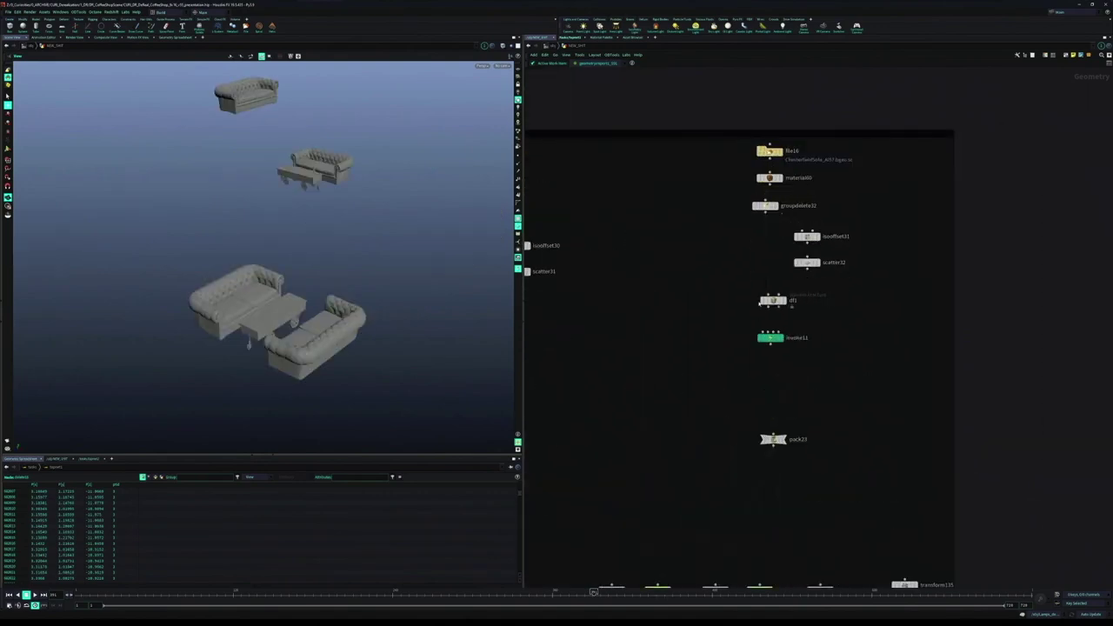
pyautogui.scroll(-3, 864, 325)
pyautogui.scroll(-3, 848, 280)
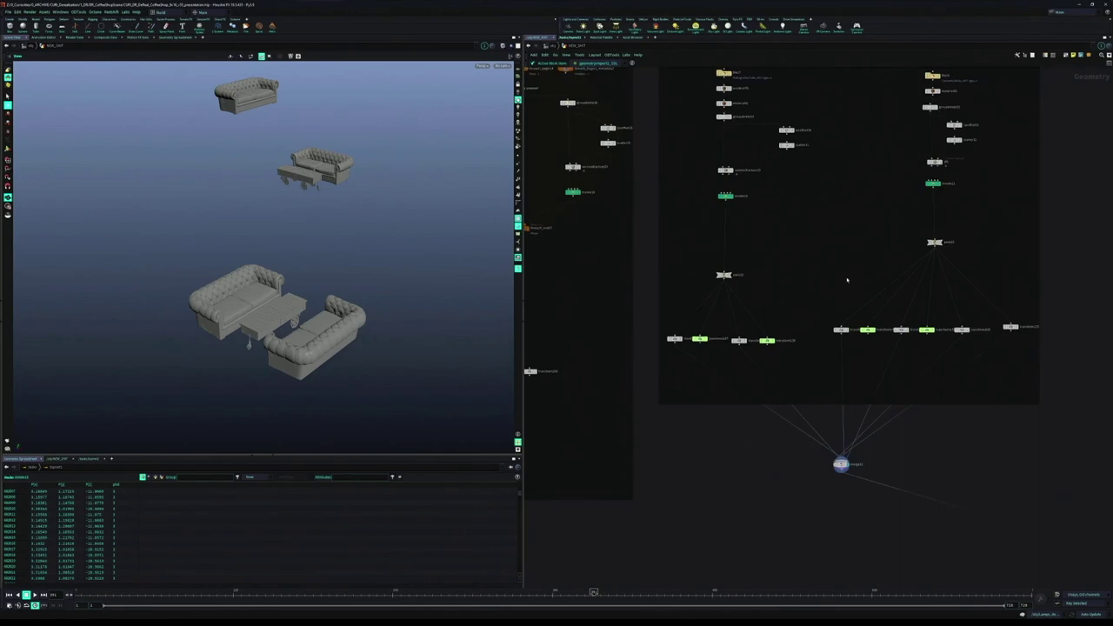
# Display the round tables and chairs at the final merge of the neighbouring furniture network box.
pyautogui.moveTo(670, 291); pyautogui.dragTo(800, 307)
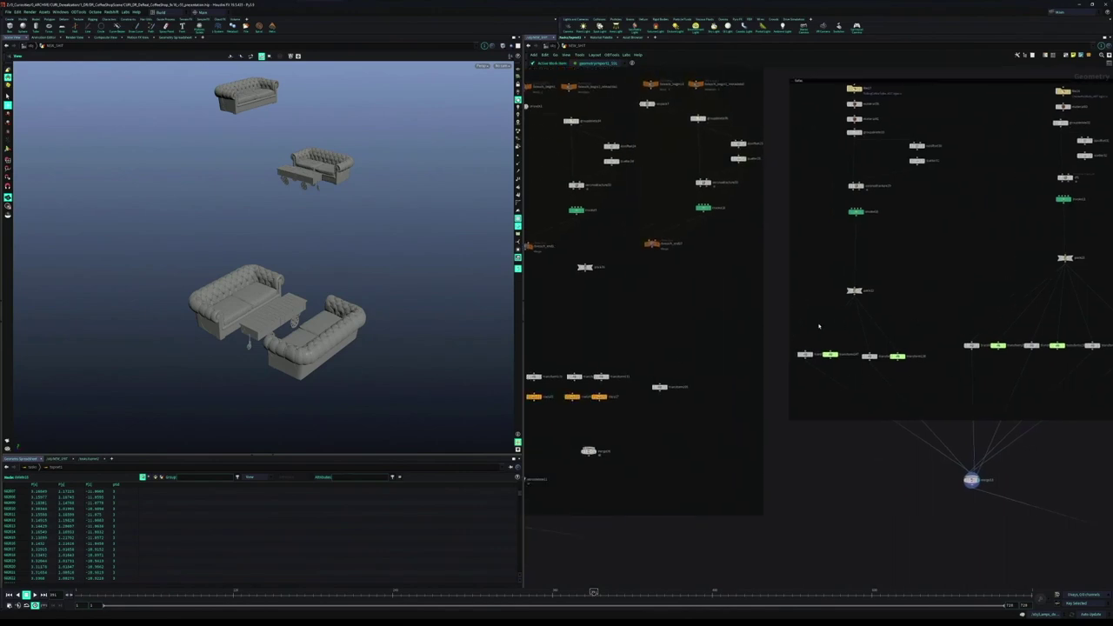
pyautogui.moveTo(642, 284); pyautogui.dragTo(882, 314)
pyautogui.moveTo(838, 356); pyautogui.dragTo(742, 470)
pyautogui.scroll(4, 749, 325)
pyautogui.moveTo(658, 309); pyautogui.dragTo(705, 139)
pyautogui.scroll(-4, 776, 454)
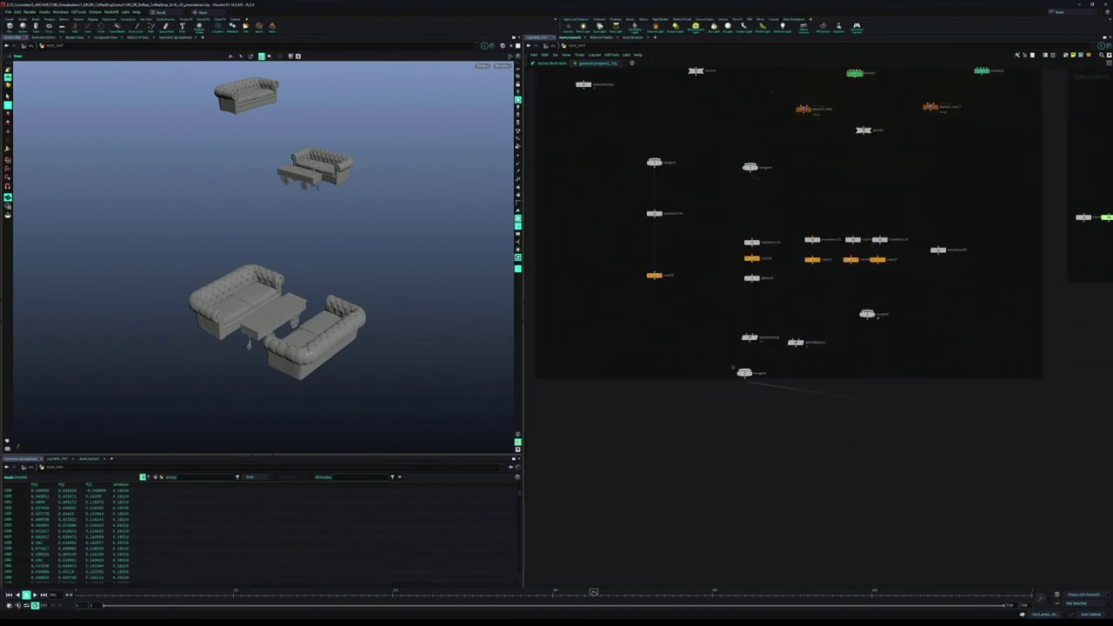
pyautogui.click(750, 374)
# Examine the separate UV compile block from compile_begin1 to compile_end1, with its uvautoseam2, uvflatten1, uvlayout1 and uvtransform1 nodes.
pyautogui.moveTo(620, 347); pyautogui.dragTo(826, 388)
pyautogui.scroll(-4, 826, 388)
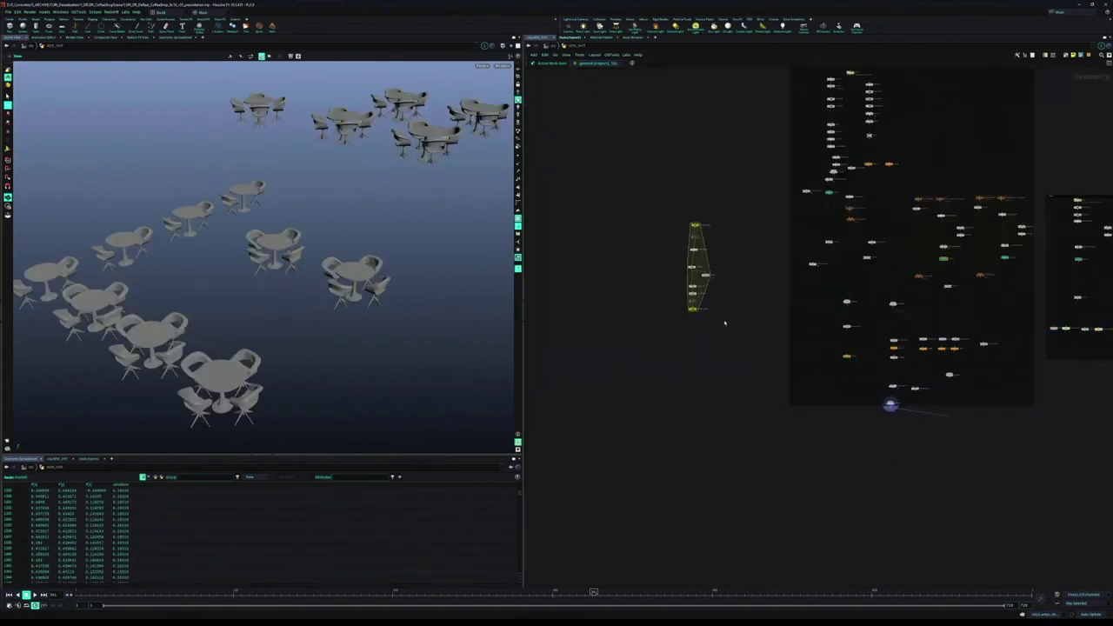
pyautogui.moveTo(723, 297); pyautogui.dragTo(740, 363)
pyautogui.scroll(7, 741, 363)
pyautogui.scroll(1, 672, 328)
pyautogui.moveTo(747, 245); pyautogui.dragTo(816, 289)
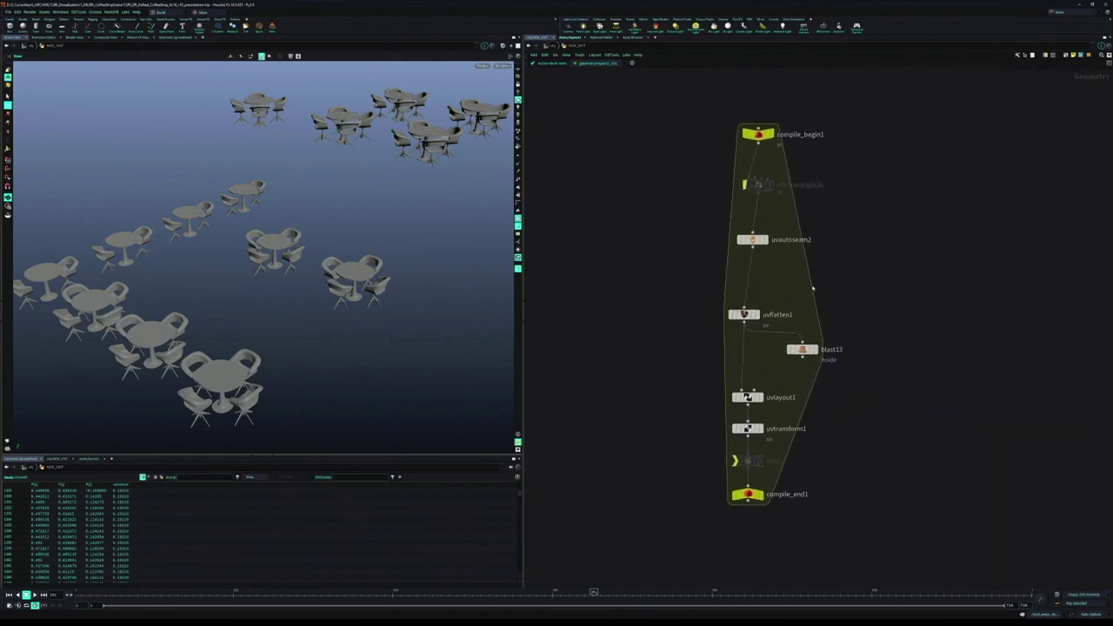
pyautogui.scroll(1, 813, 287)
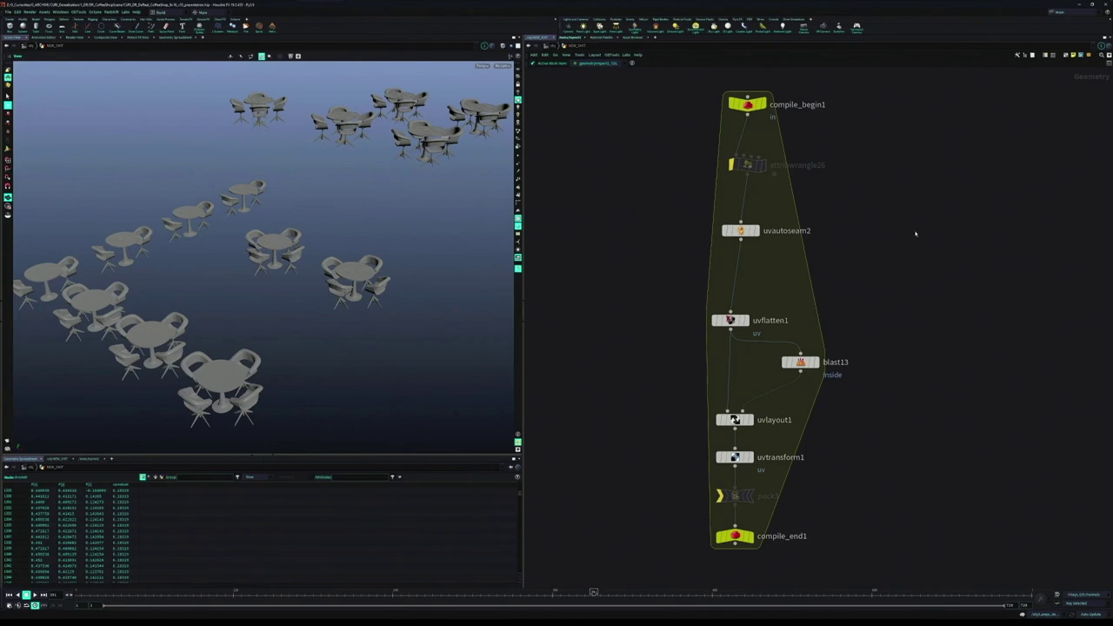
pyautogui.moveTo(923, 103); pyautogui.dragTo(886, 288)
pyautogui.moveTo(895, 336); pyautogui.dragTo(889, 328)
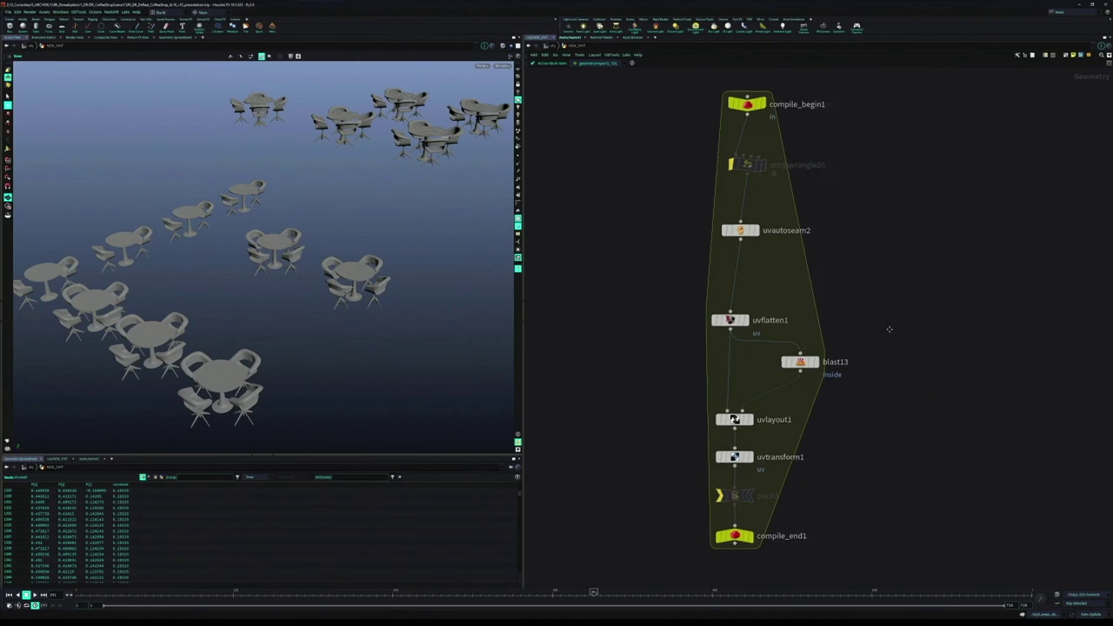
# Display all the furniture and props combined at the red UBERMERGE1 node.
pyautogui.scroll(-10, 884, 334)
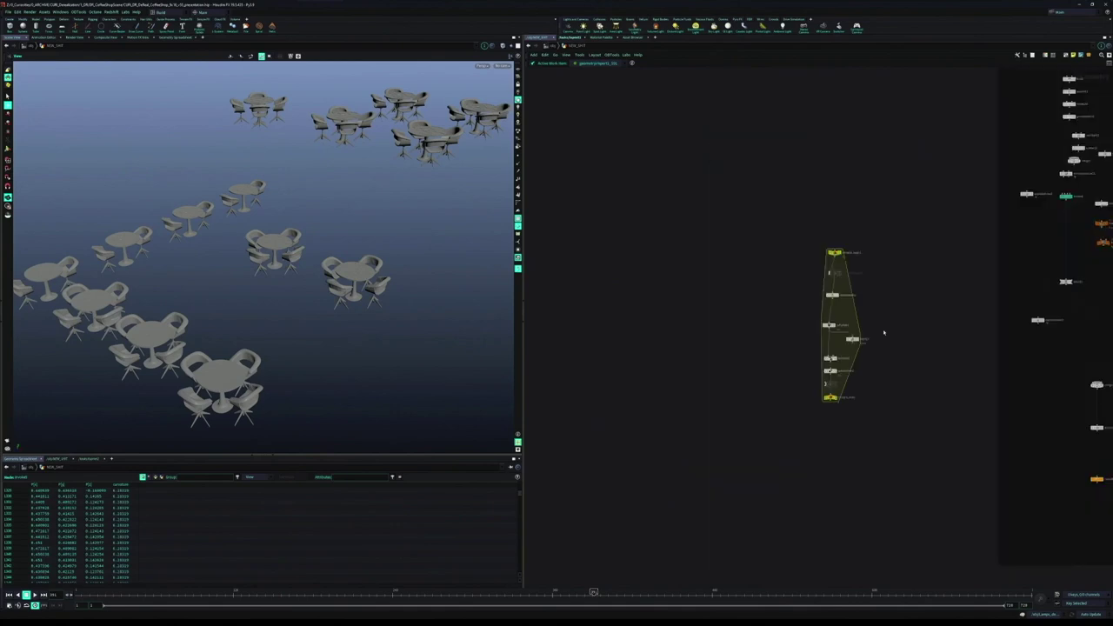
pyautogui.moveTo(1063, 442); pyautogui.dragTo(597, 373)
pyautogui.scroll(4, 792, 376)
pyautogui.press('r')
pyautogui.moveTo(875, 373); pyautogui.dragTo(772, 407)
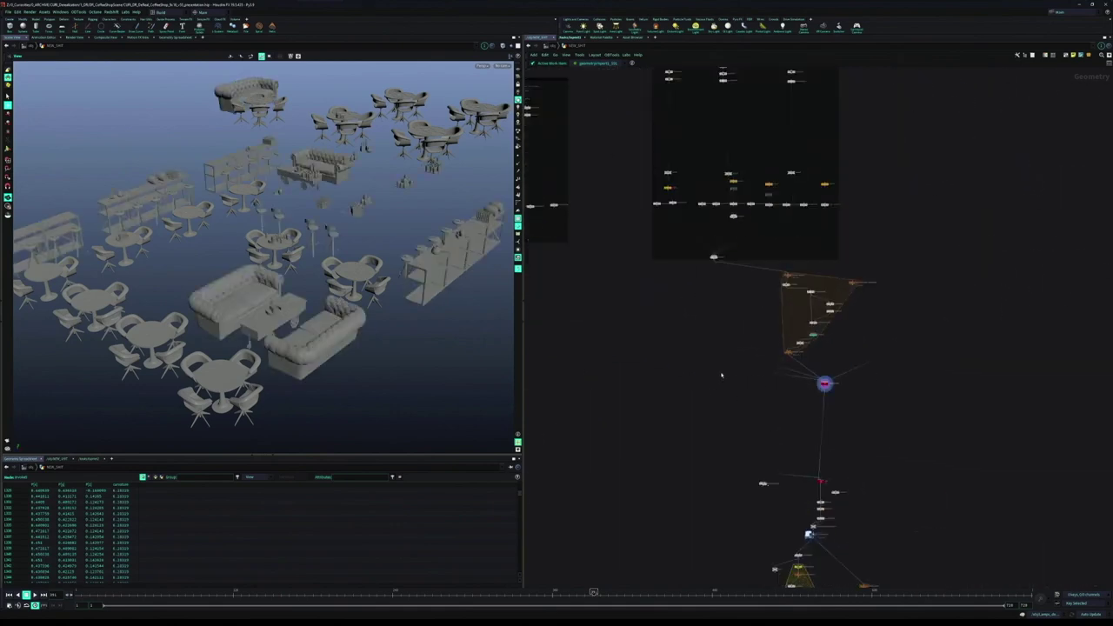
pyautogui.moveTo(842, 419); pyautogui.dragTo(872, 374)
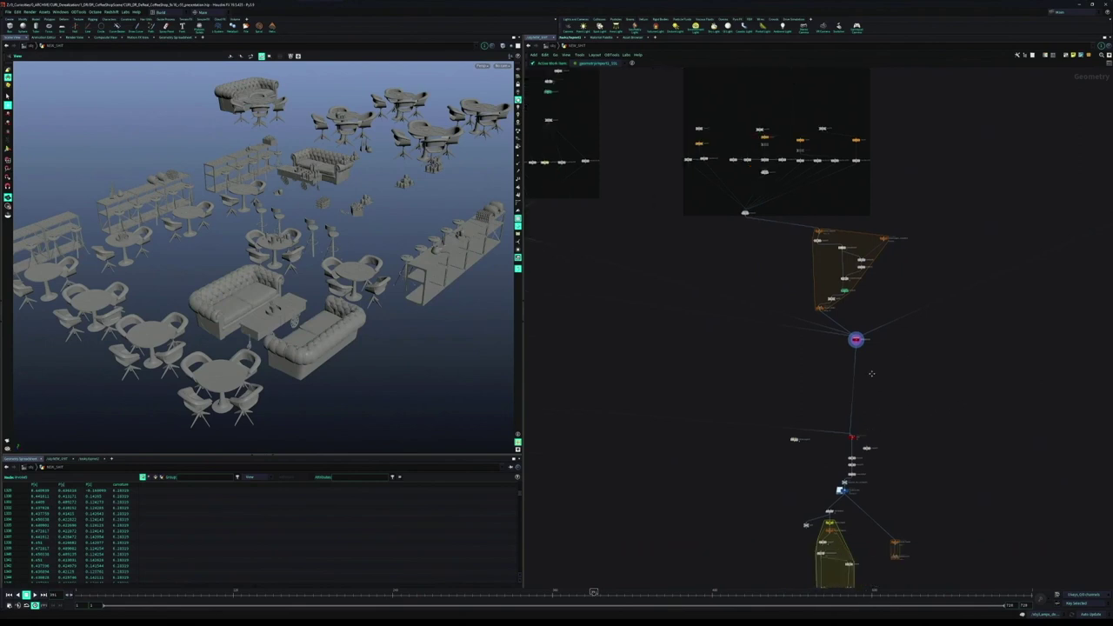
# Display the ptid attribute wrangle's output and inspect its values in the enlarged geometry spreadsheet.
pyautogui.scroll(9, 857, 454)
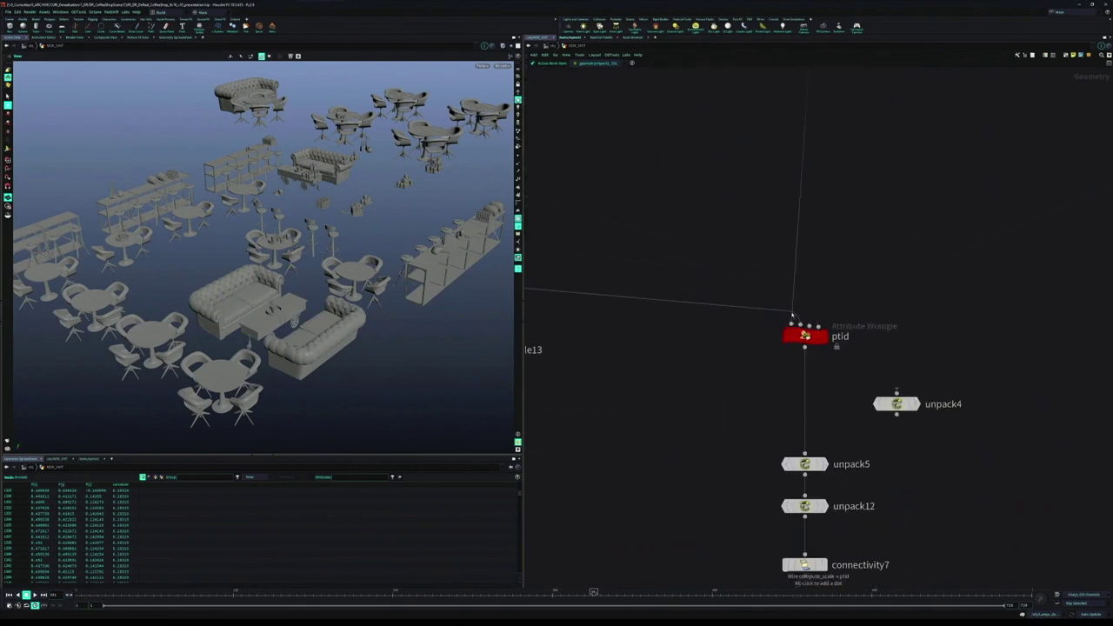
pyautogui.scroll(-2, 804, 317)
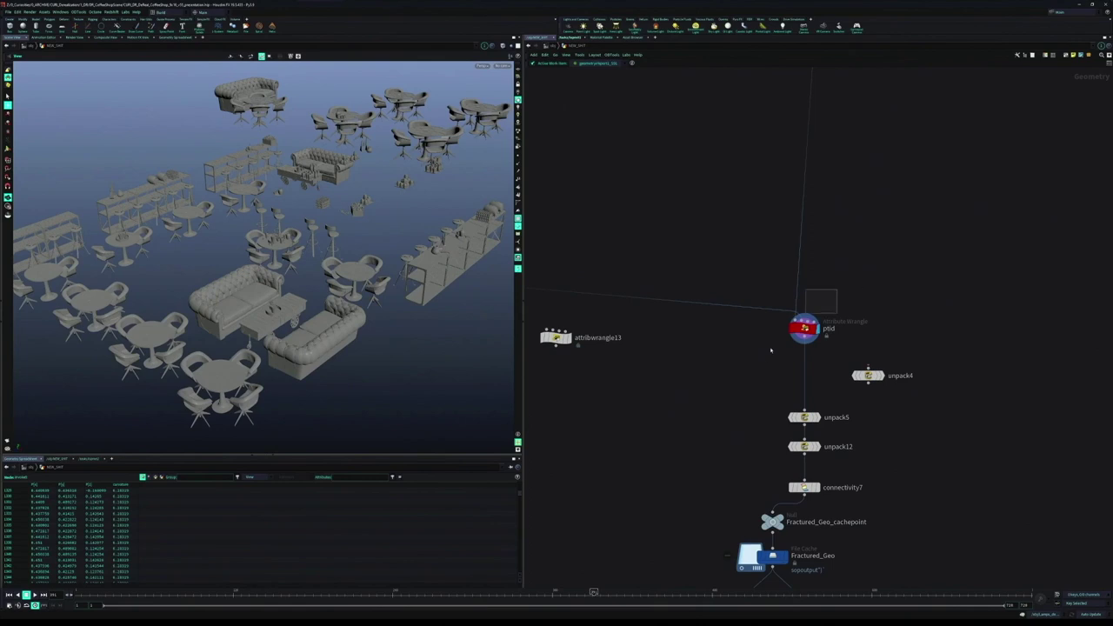
pyautogui.click(803, 328)
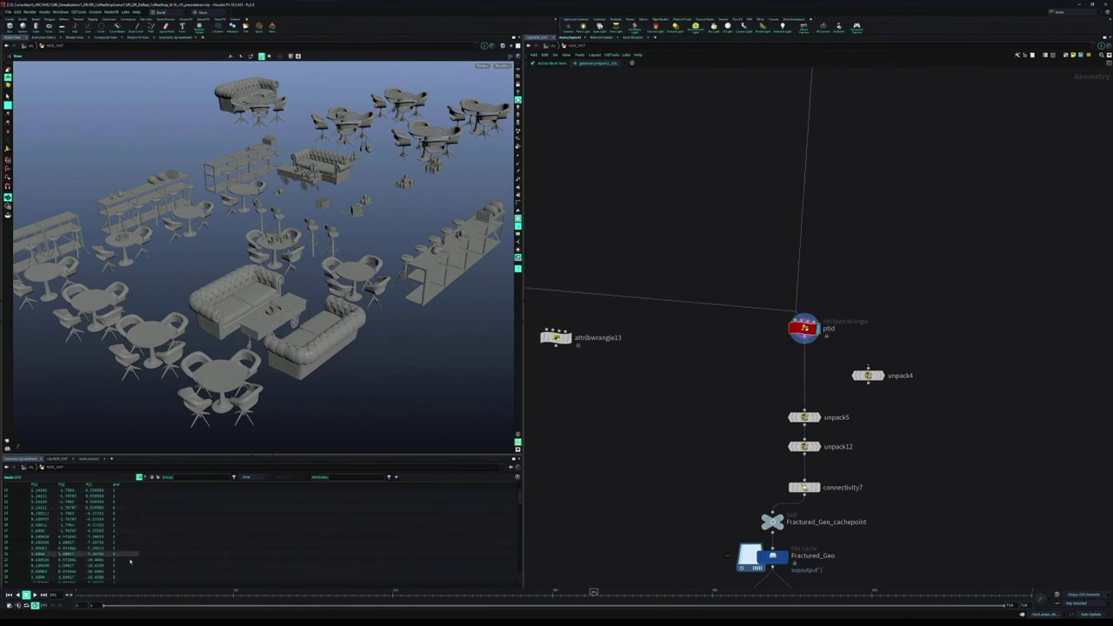
pyautogui.hotkey('ctrl', 'b')
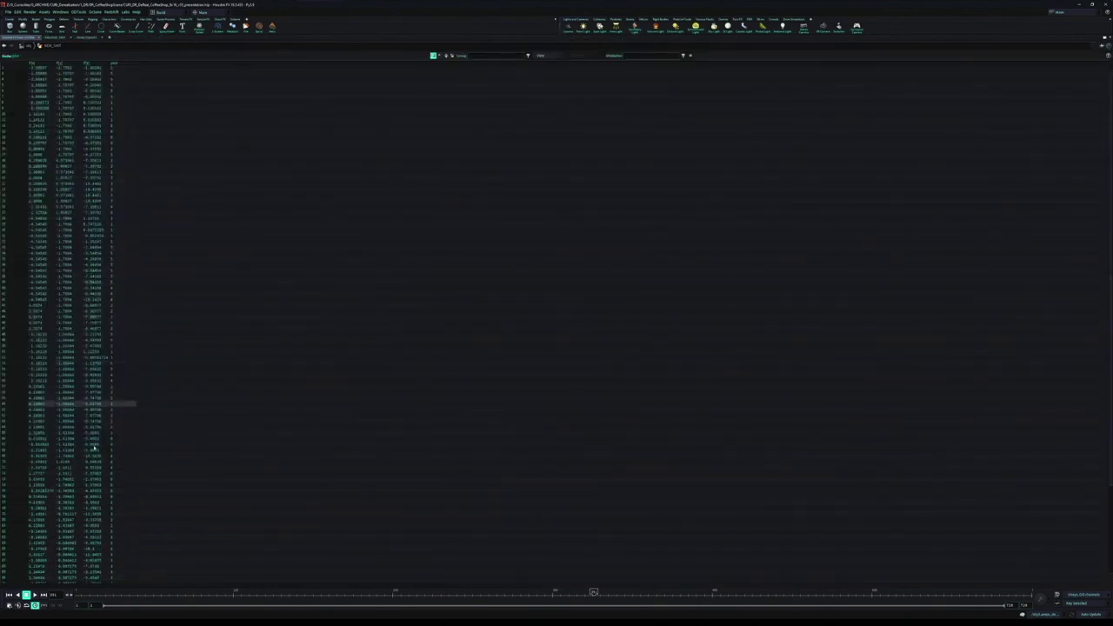
pyautogui.hotkey('ctrl', 'b')
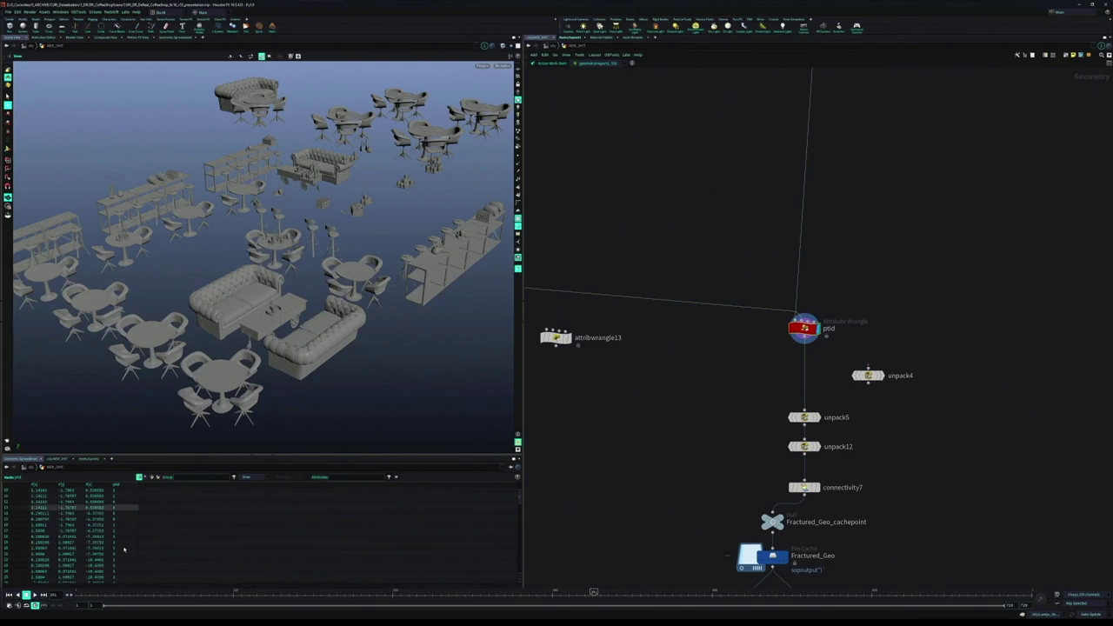
pyautogui.hotkey('ctrl', 'b')
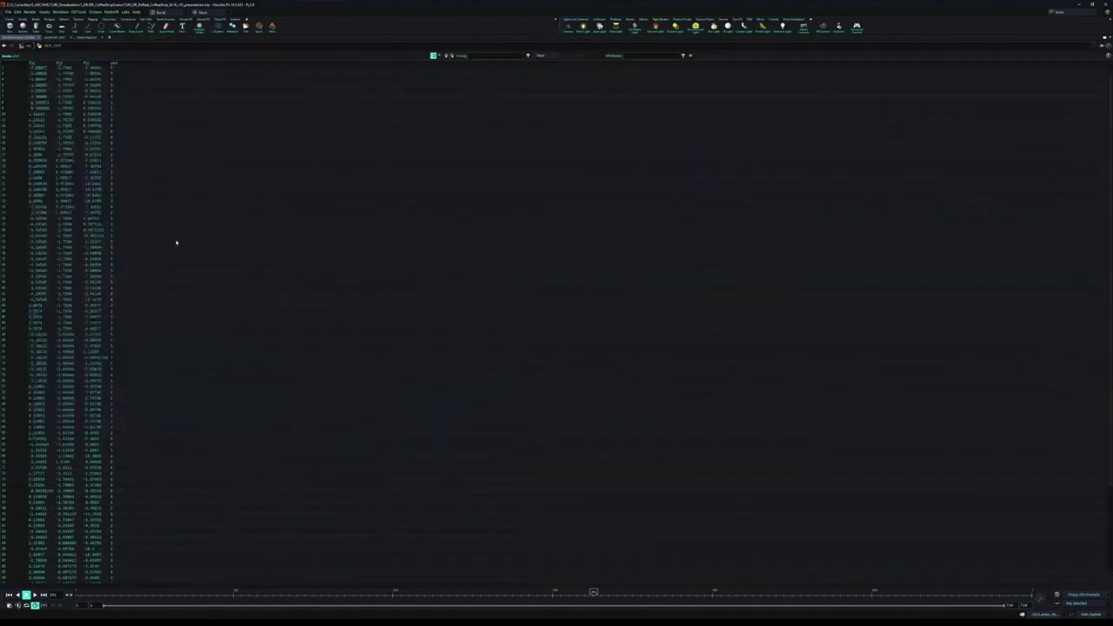
pyautogui.hotkey('ctrl', 'b')
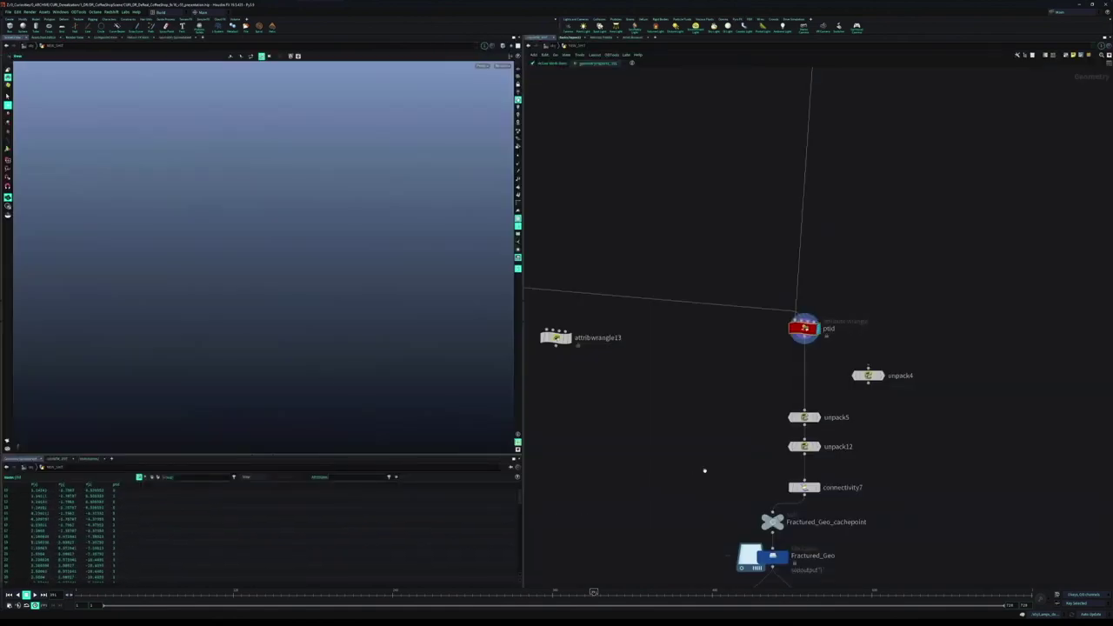
# Display the hanging sphere lamps at the material node above the PLANETS null.
pyautogui.scroll(-8, 753, 370)
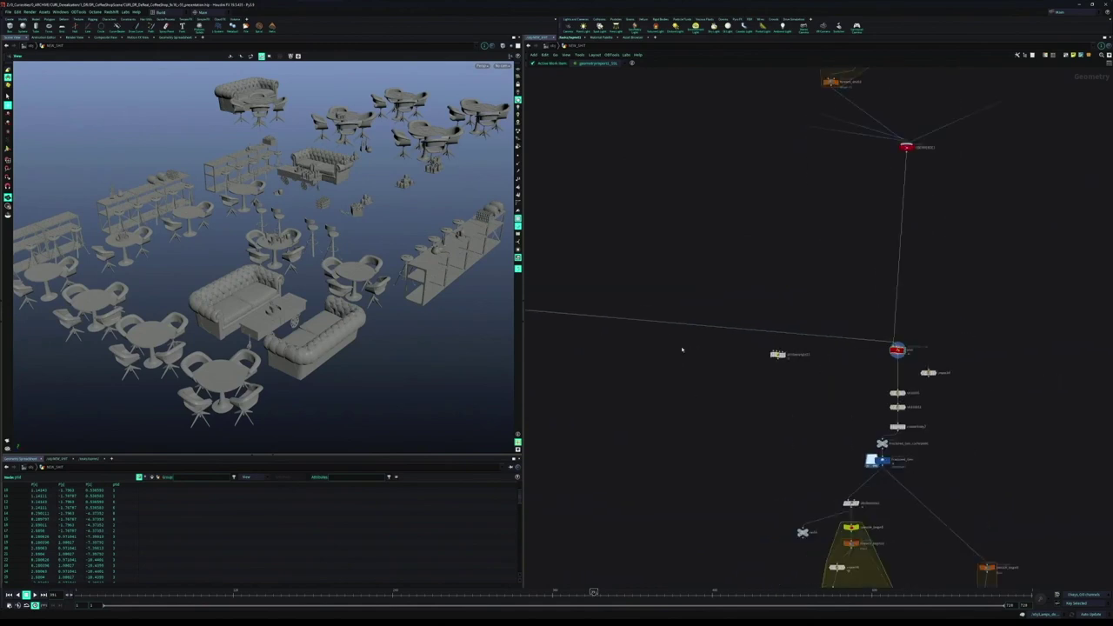
pyautogui.moveTo(767, 344); pyautogui.dragTo(1026, 374)
pyautogui.moveTo(631, 357); pyautogui.dragTo(1100, 414)
pyautogui.scroll(-2, 750, 290)
pyautogui.scroll(5, 740, 292)
pyautogui.moveTo(755, 314); pyautogui.dragTo(921, 453)
pyautogui.scroll(5, 724, 294)
pyautogui.moveTo(802, 300); pyautogui.dragTo(656, 365)
pyautogui.press('r')
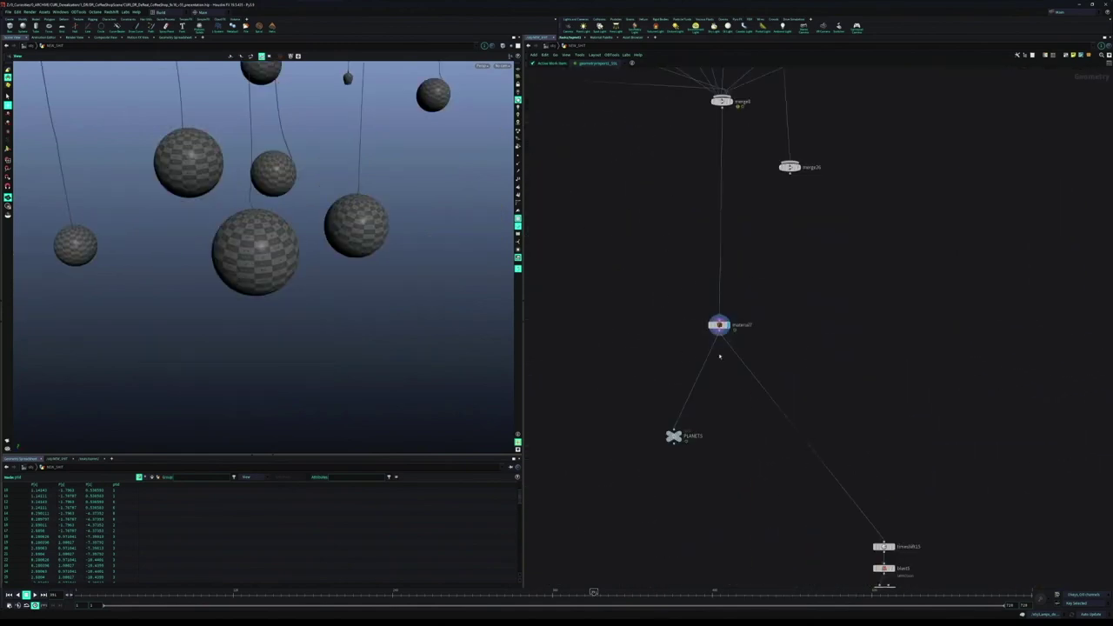
# Display the lamp points at the upper red node below the for-each loops, where the link to the furniture network starts.
pyautogui.moveTo(898, 398); pyautogui.dragTo(805, 210)
pyautogui.scroll(-5, 804, 210)
pyautogui.scroll(4, 771, 462)
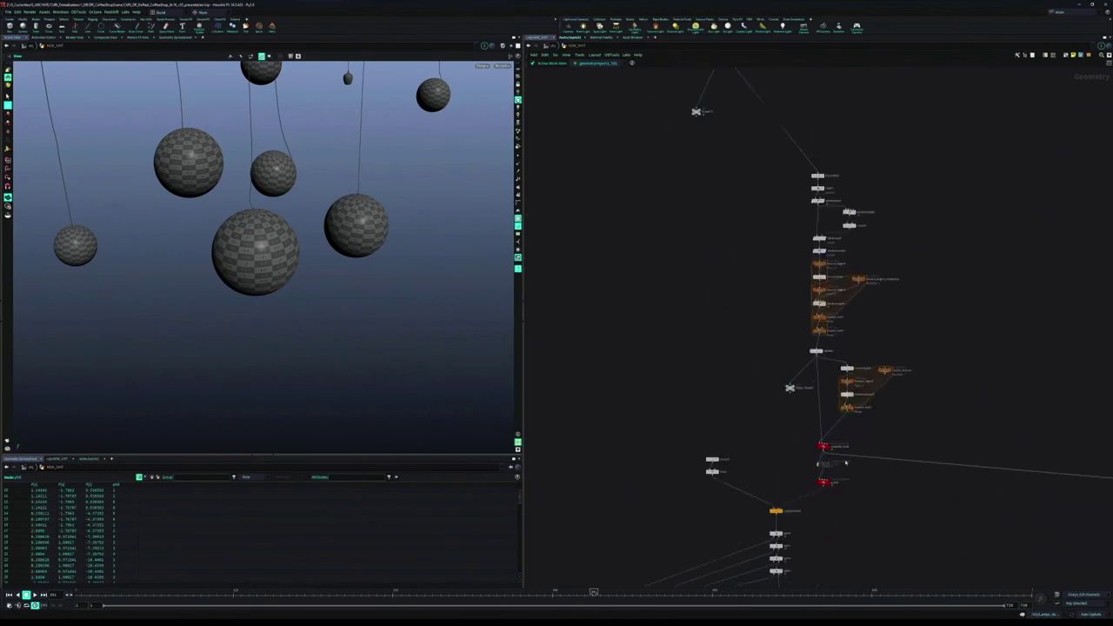
pyautogui.click(827, 446)
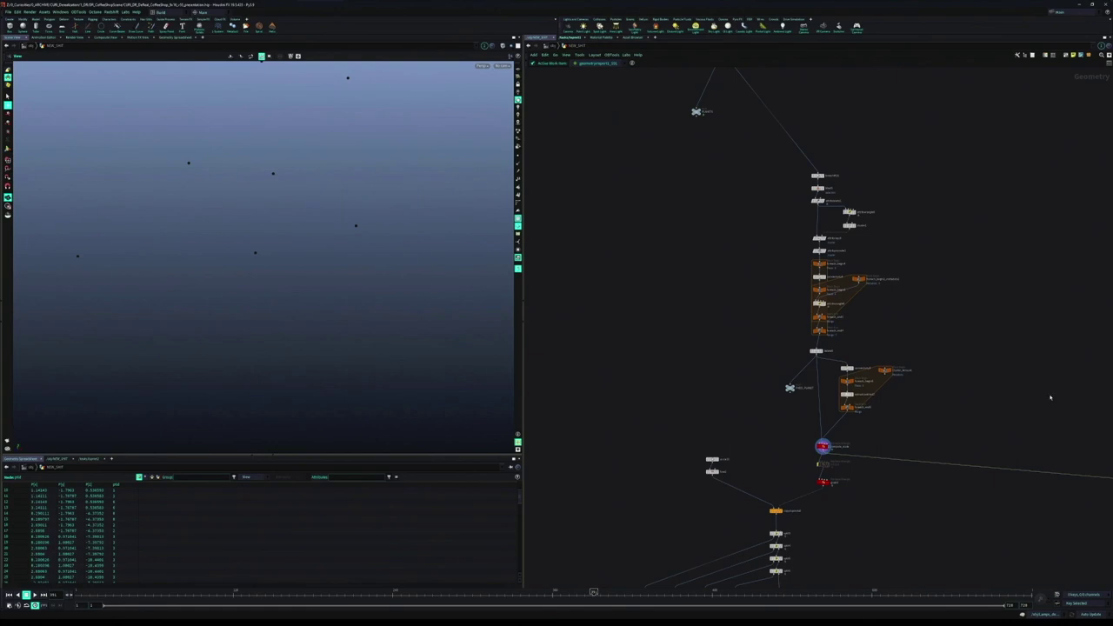
# Return to the ptid wrangle and display the cached furniture at the Fractured_Geo node.
pyautogui.scroll(-6, 1050, 397)
pyautogui.moveTo(1053, 389); pyautogui.dragTo(746, 407)
pyautogui.scroll(9, 733, 407)
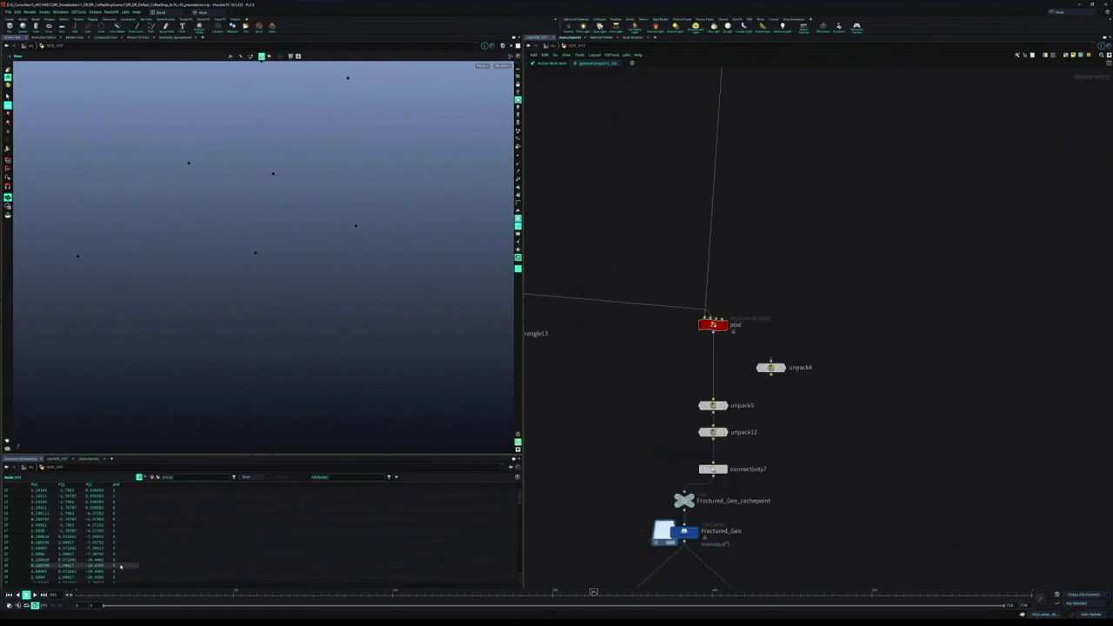
pyautogui.scroll(-2, 766, 468)
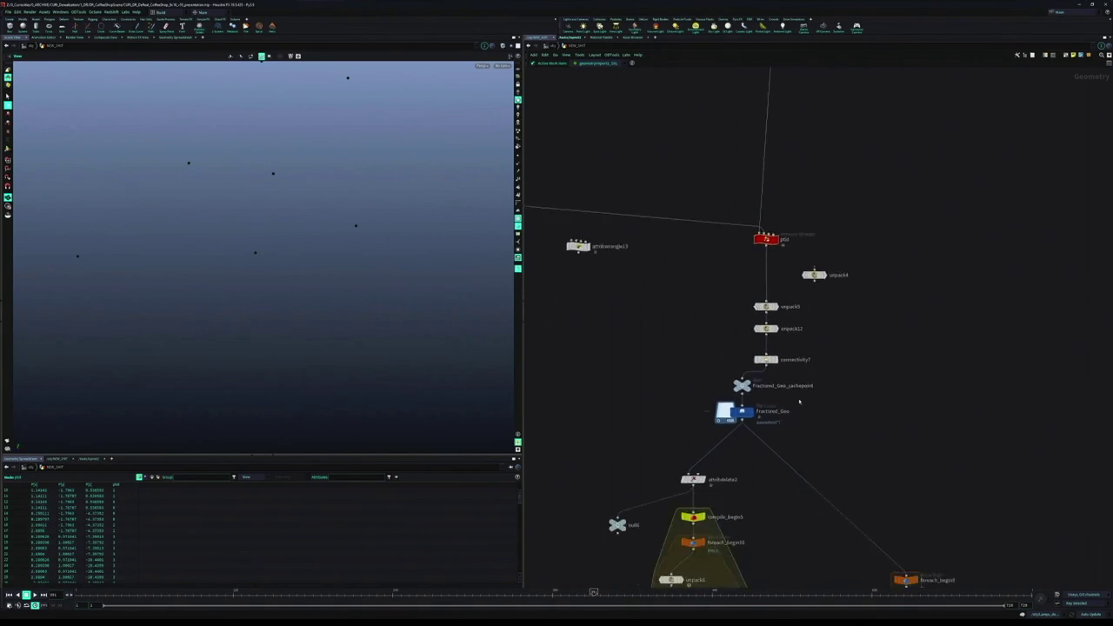
pyautogui.press('r')
pyautogui.click(745, 416)
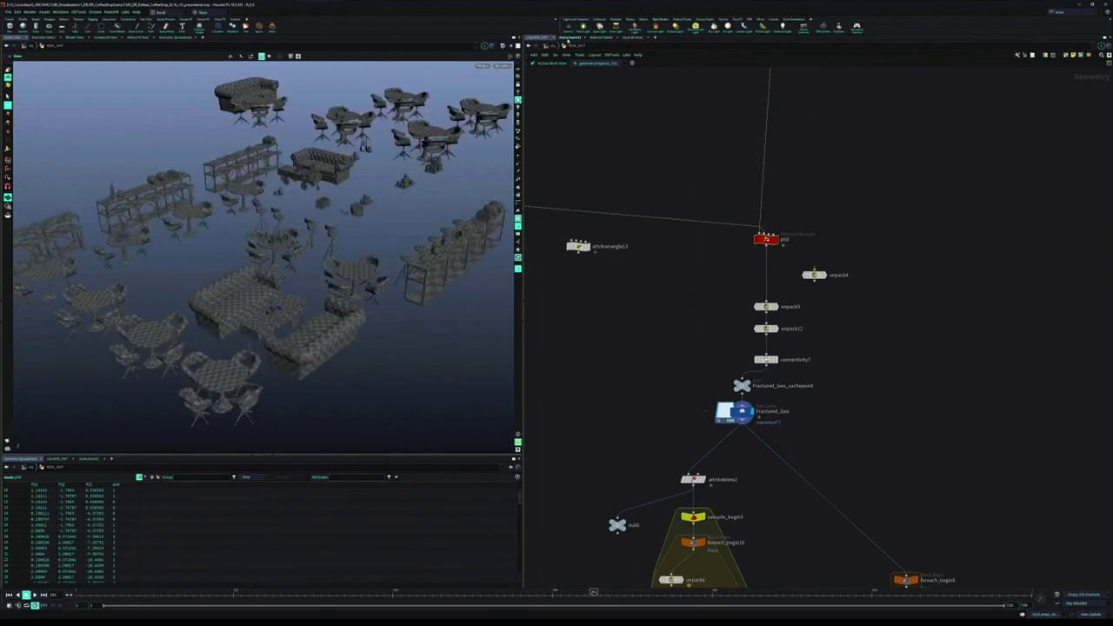
# Look over the TOP network and return to the geometry network.
pyautogui.click(569, 39)
pyautogui.moveTo(858, 101); pyautogui.dragTo(742, 180)
pyautogui.moveTo(886, 161); pyautogui.dragTo(686, 309)
pyautogui.scroll(2, 868, 209)
pyautogui.moveTo(803, 206); pyautogui.dragTo(832, 114)
pyautogui.click(538, 39)
# Examine the compile block from compile_begin5 to compile_end5, including its group21 and group20 branches and the simgeoCachePoint null.
pyautogui.moveTo(680, 374); pyautogui.dragTo(679, 137)
pyautogui.moveTo(761, 372); pyautogui.dragTo(753, 268)
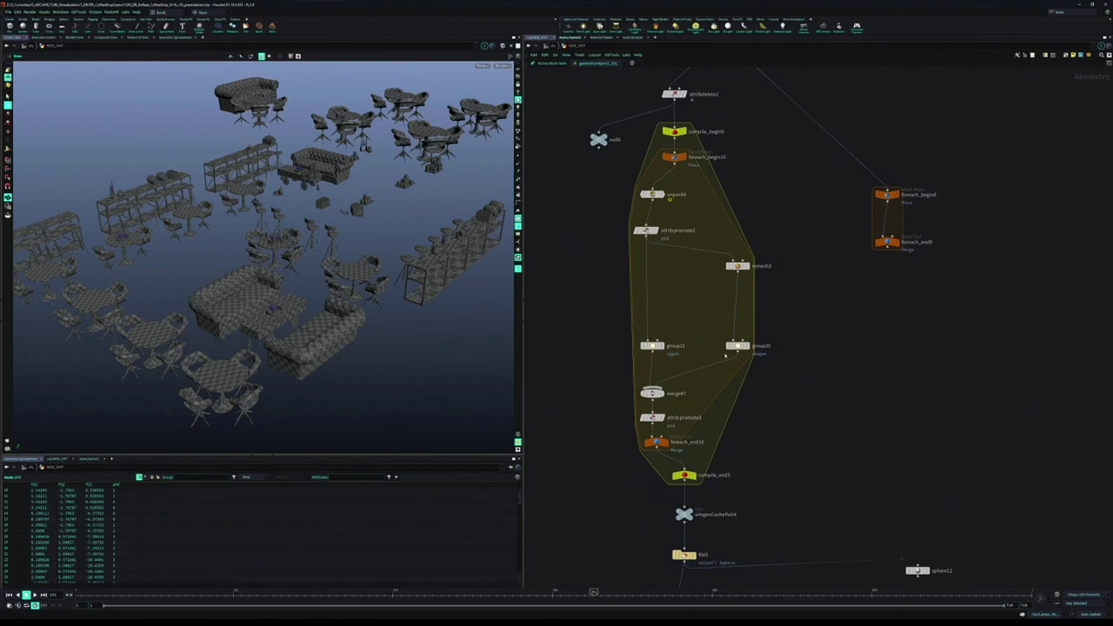
pyautogui.scroll(5, 696, 348)
pyautogui.moveTo(774, 333); pyautogui.dragTo(754, 229)
pyautogui.moveTo(785, 454); pyautogui.dragTo(772, 249)
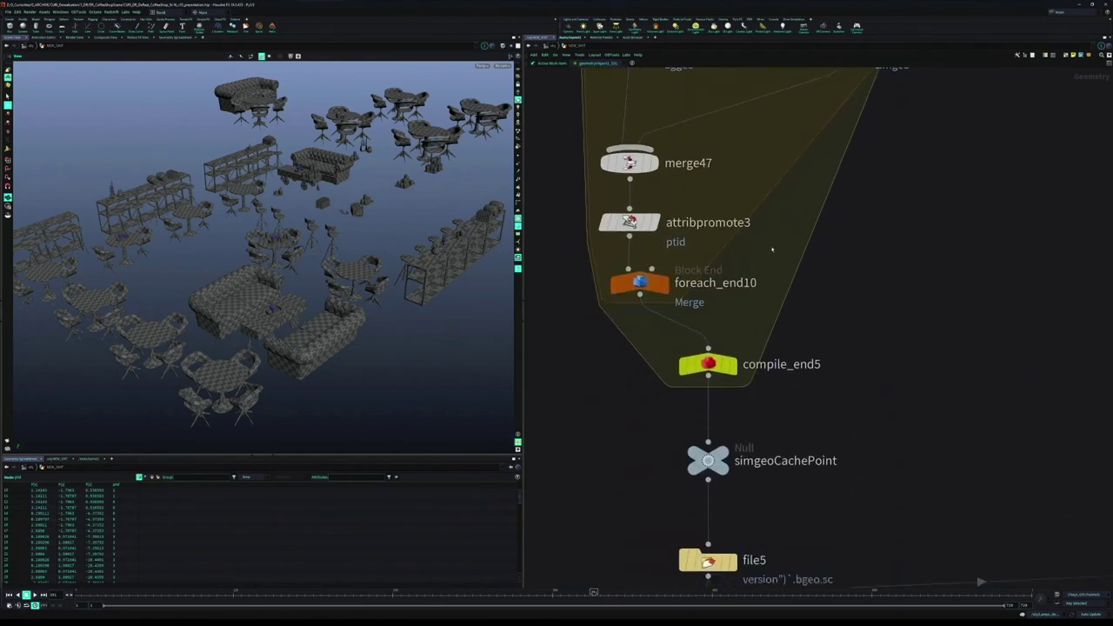
# Display the file5 node below simgeoCachePoint.
pyautogui.scroll(-2, 757, 306)
pyautogui.press('r')
pyautogui.click(724, 481)
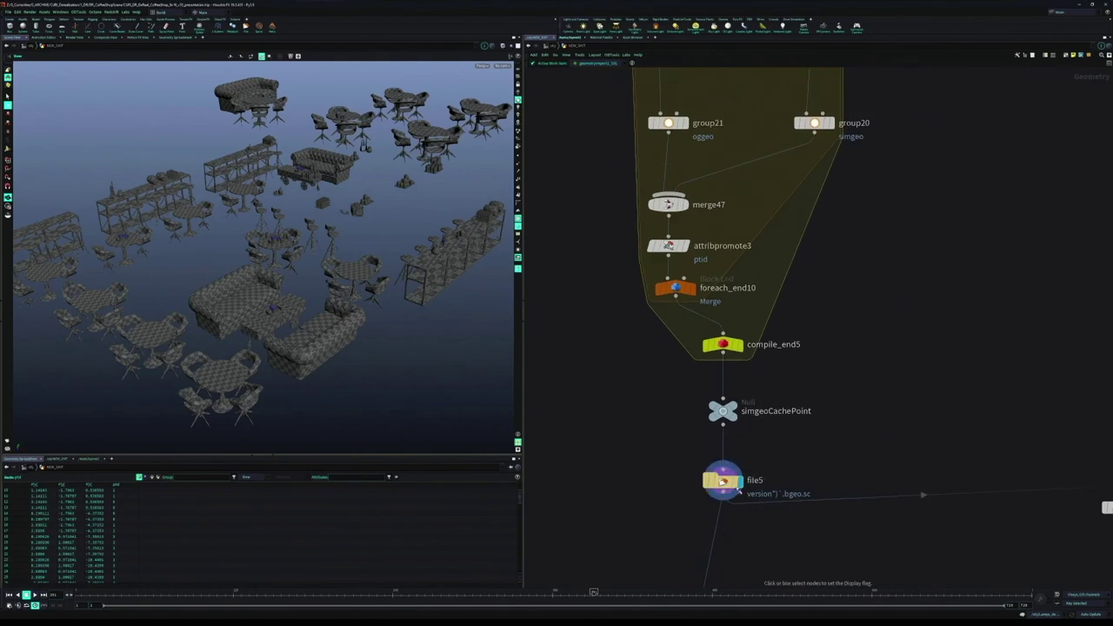
# Display the lamps alone and the first branch's merge of lamps with furniture, and inspect that merge at an earlier frame.
pyautogui.moveTo(866, 419); pyautogui.dragTo(632, 384)
pyautogui.scroll(-2, 633, 384)
pyautogui.moveTo(897, 408); pyautogui.dragTo(944, 300)
pyautogui.moveTo(978, 395); pyautogui.dragTo(979, 316)
pyautogui.click(659, 380)
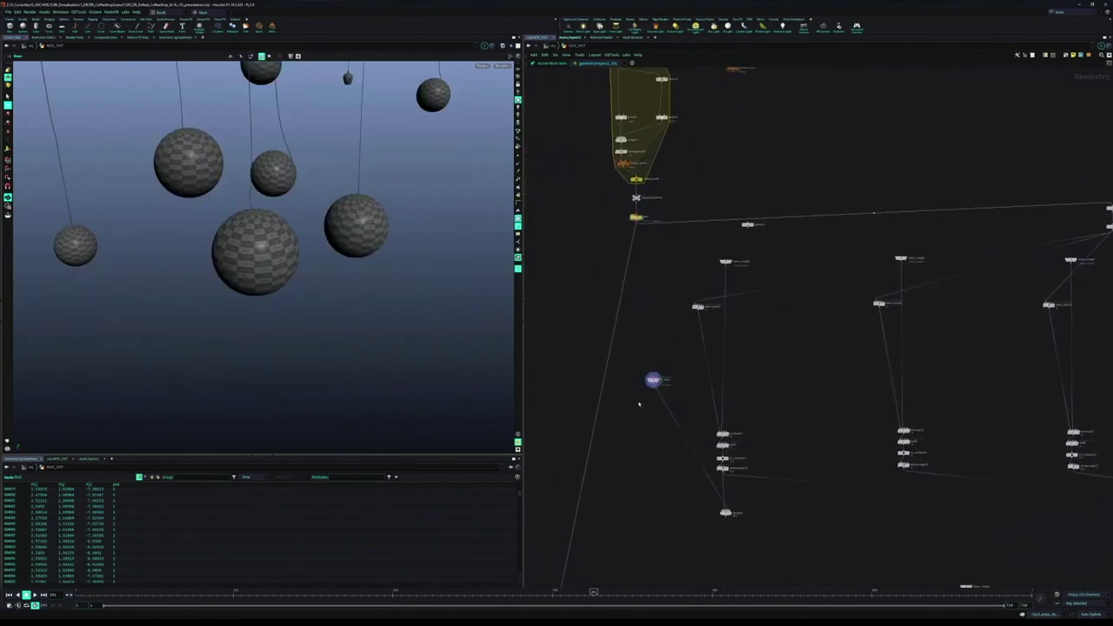
pyautogui.click(729, 512)
pyautogui.moveTo(318, 224); pyautogui.dragTo(380, 308)
pyautogui.scroll(5, 343, 218)
pyautogui.moveTo(553, 597)
pyautogui.mouseDown()
pyautogui.moveTo(298, 579)
pyautogui.moveTo(549, 592)
pyautogui.mouseUp()
# Display the merge that joins all the branches above ProgressionCachePoint, and the PROGRESSION_OUT null below the file6 and timeshift19 nodes.
pyautogui.moveTo(870, 503); pyautogui.dragTo(646, 458)
pyautogui.scroll(-5, 780, 455)
pyautogui.scroll(5, 657, 458)
pyautogui.moveTo(739, 406); pyautogui.dragTo(807, 357)
pyautogui.press('r')
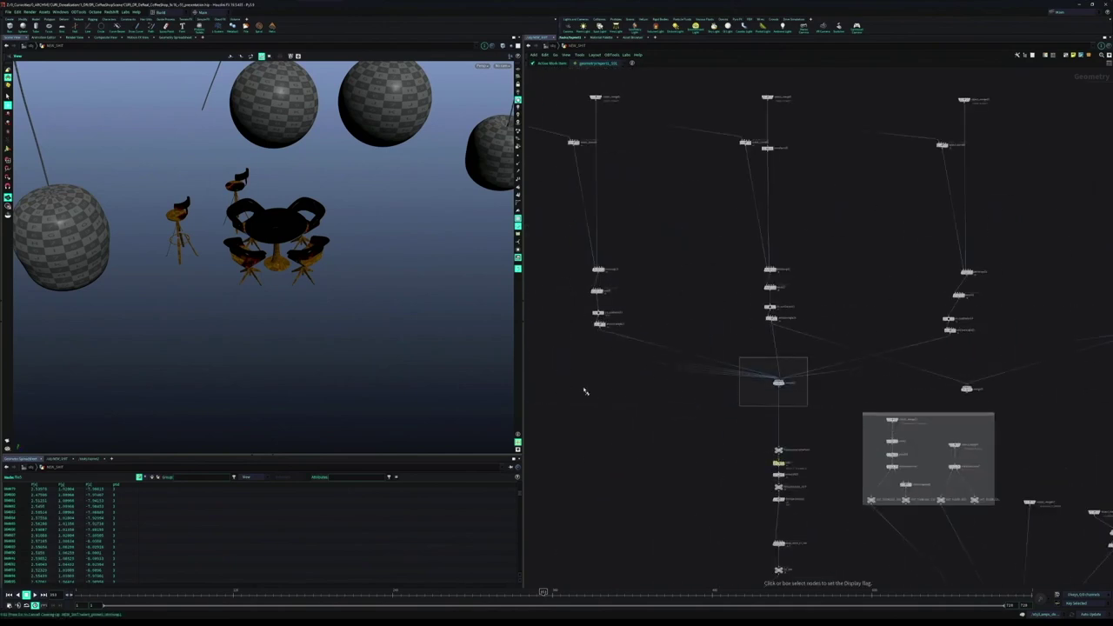
pyautogui.moveTo(807, 358); pyautogui.dragTo(807, 358)
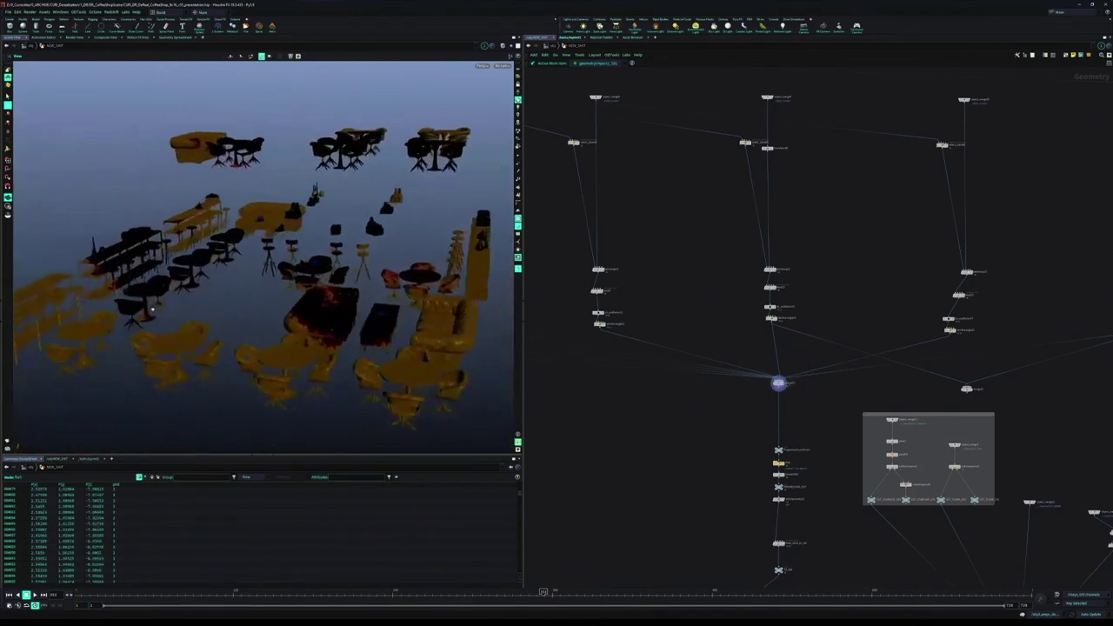
pyautogui.scroll(6, 750, 456)
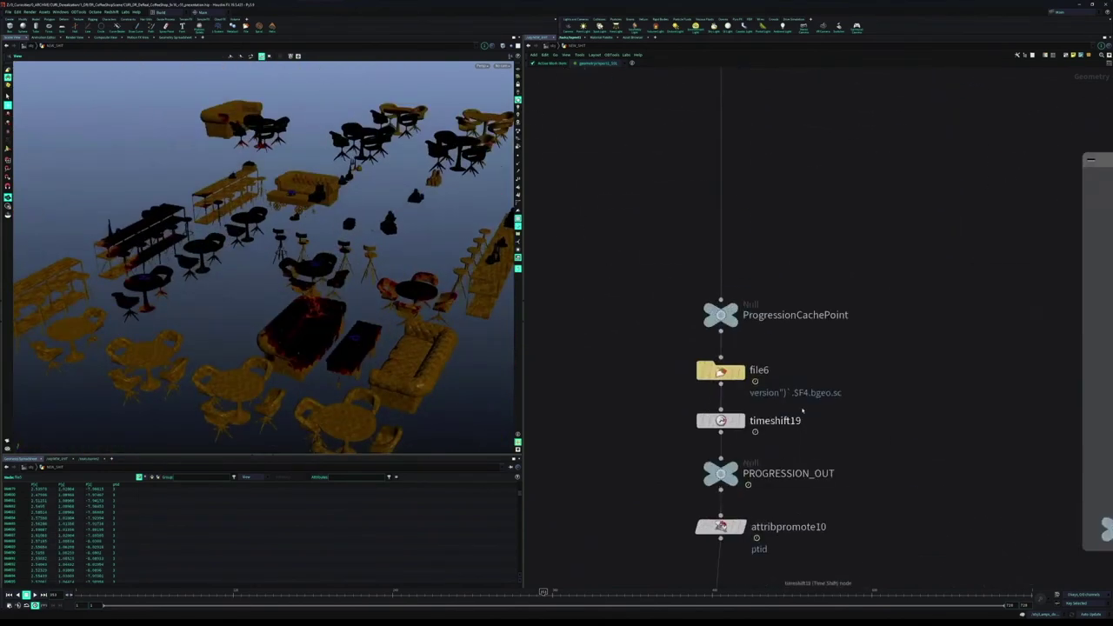
pyautogui.moveTo(814, 461); pyautogui.dragTo(652, 457)
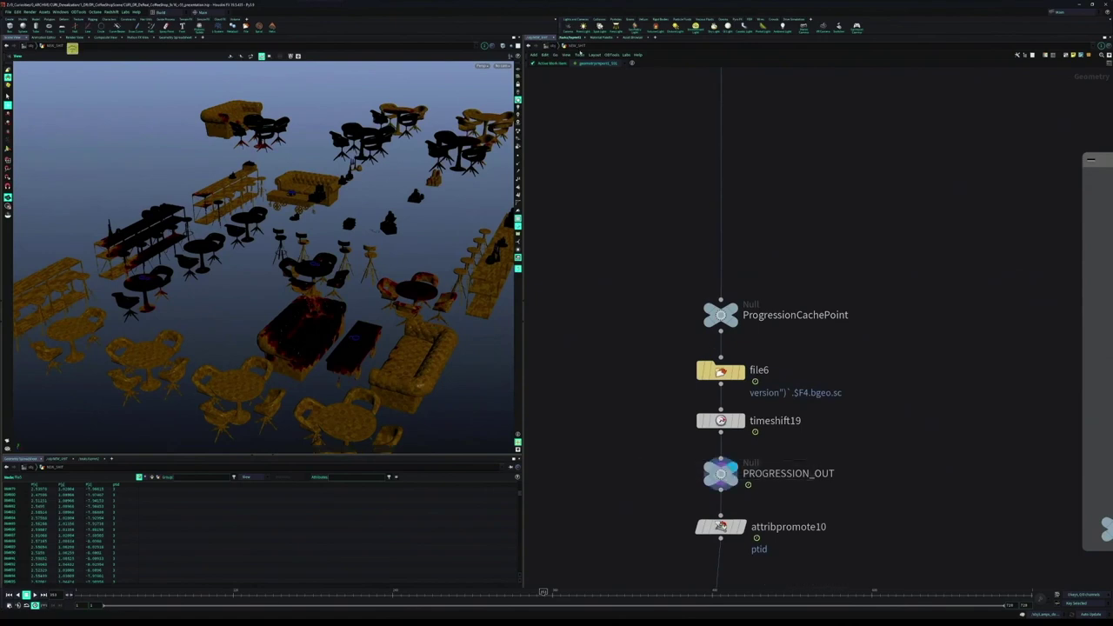
# Return to the task network and examine the SimGEO, Progression and waitforall1 nodes.
pyautogui.click(570, 38)
pyautogui.moveTo(928, 231); pyautogui.dragTo(716, 360)
pyautogui.moveTo(758, 324); pyautogui.dragTo(823, 267)
pyautogui.moveTo(922, 227); pyautogui.dragTo(892, 222)
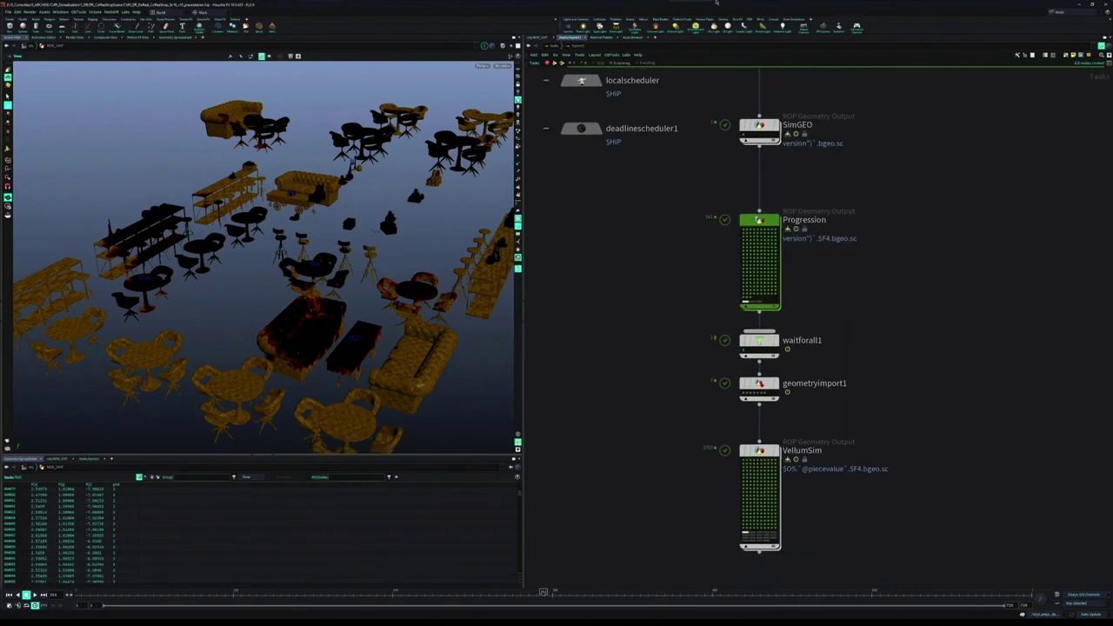
pyautogui.click(729, 2)
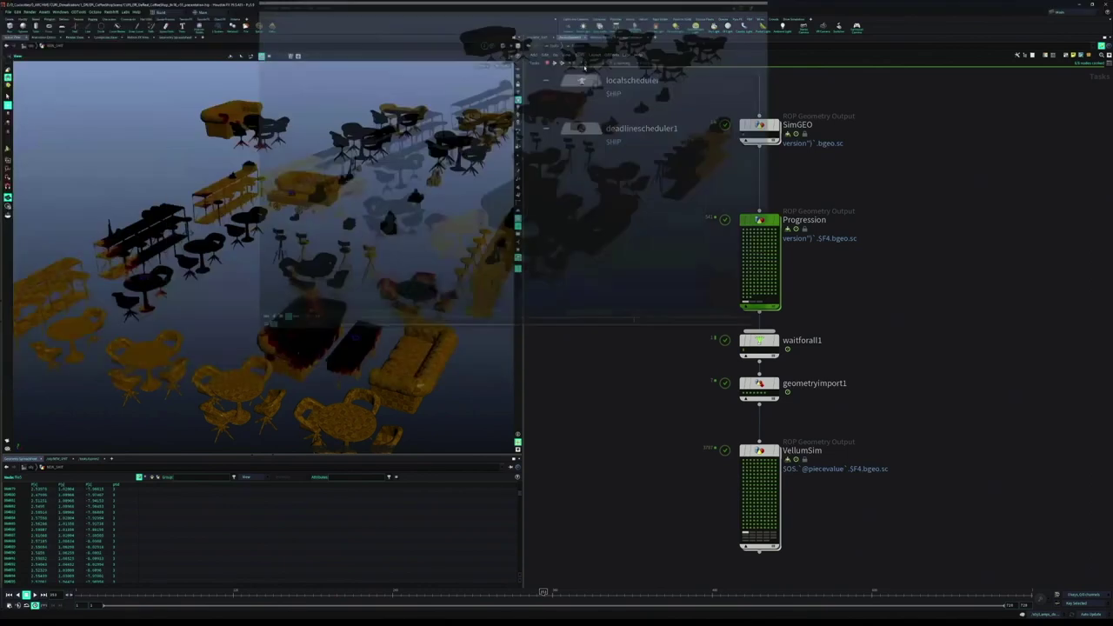
pyautogui.scroll(-2, 669, 340)
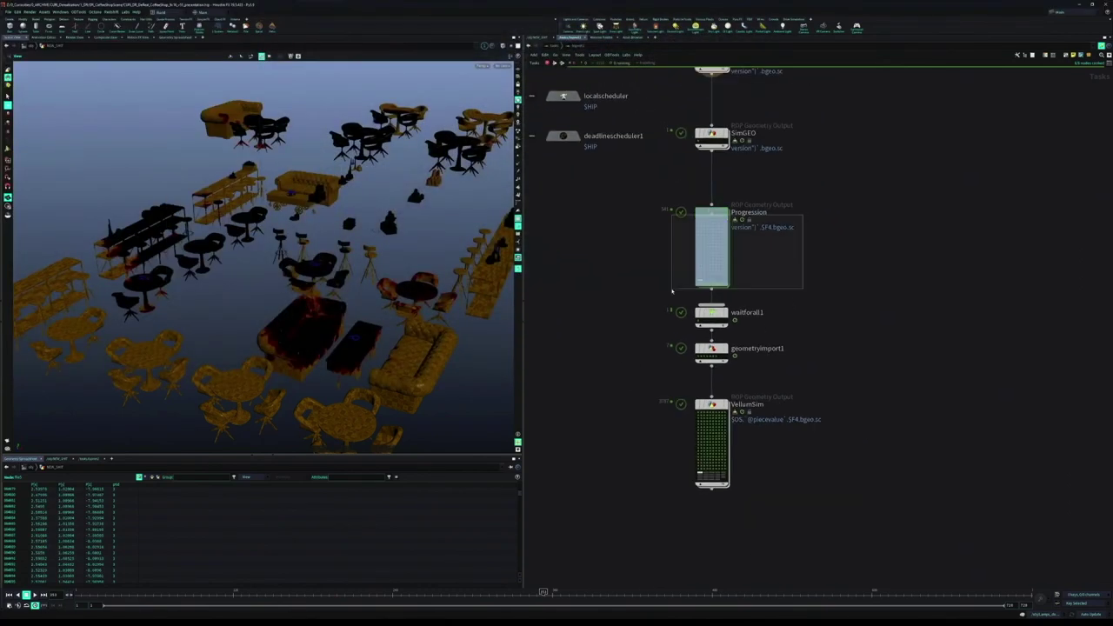
pyautogui.scroll(3, 769, 305)
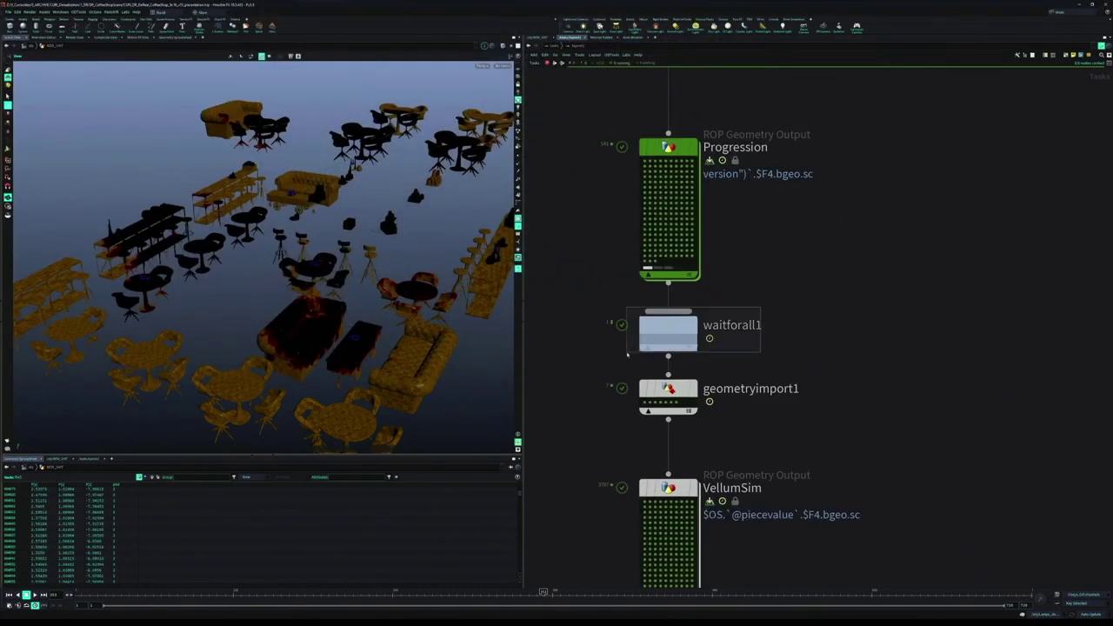
pyautogui.moveTo(803, 368); pyautogui.dragTo(596, 364)
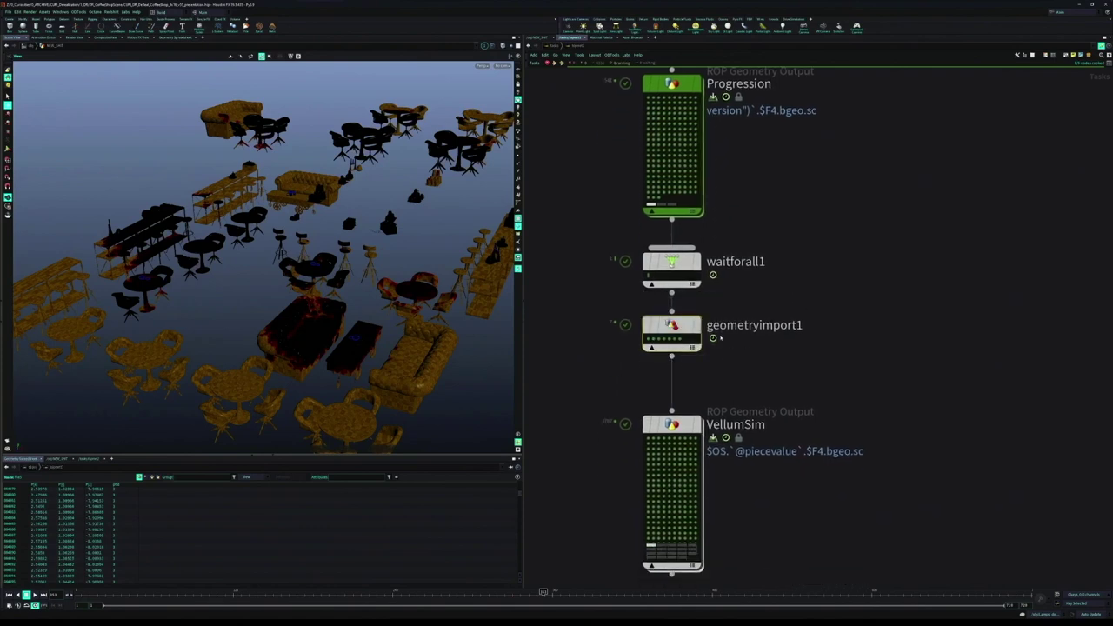
# Show geometryimport1's data extraction parameters with its piece attribute, and inspect the VellumSim node below it.
pyautogui.press('p')
pyautogui.click(568, 420)
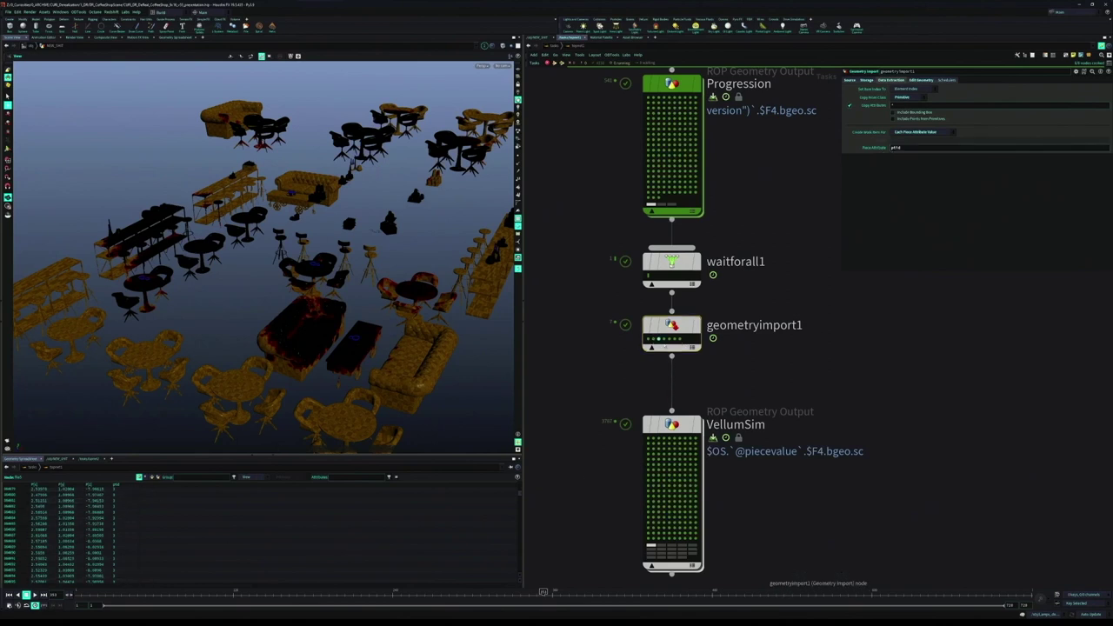
pyautogui.moveTo(796, 419); pyautogui.dragTo(791, 352)
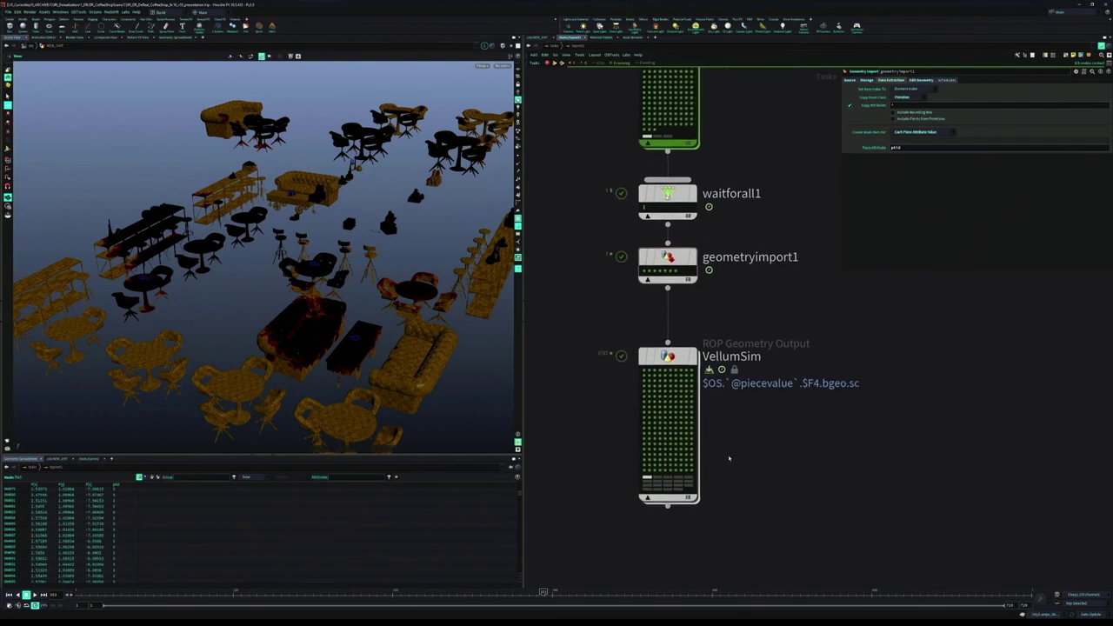
pyautogui.moveTo(774, 430)
pyautogui.mouseDown()
pyautogui.moveTo(603, 494)
pyautogui.moveTo(779, 451)
pyautogui.mouseUp()
# Return to the geometry network and display the TO_SIM null below the keep_what_to_sim attribute VOP.
pyautogui.click(538, 38)
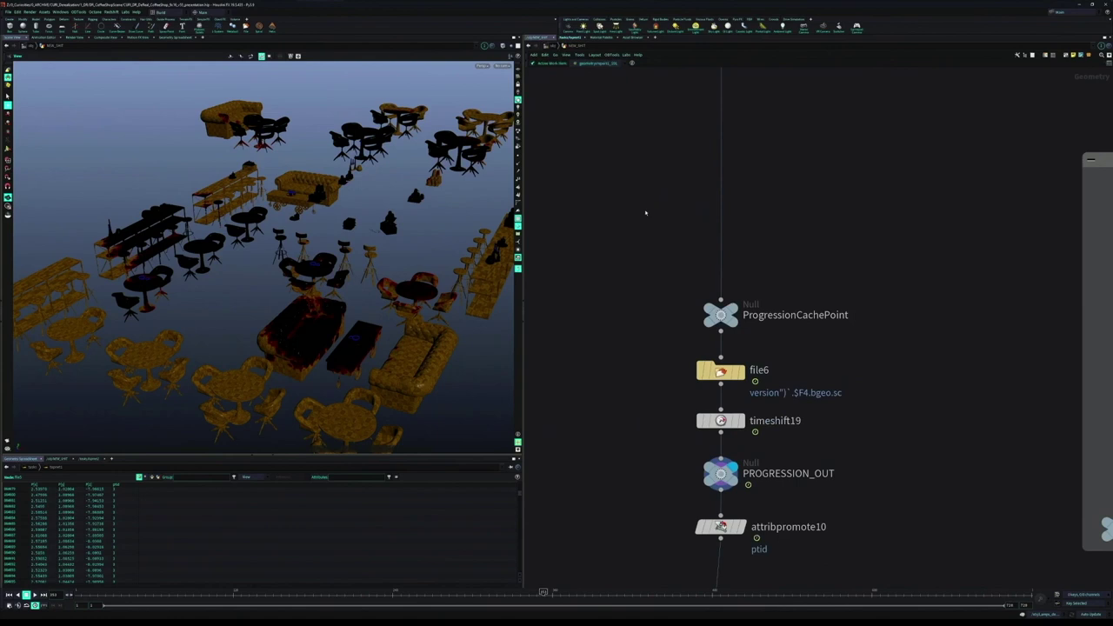
pyautogui.scroll(-8, 873, 374)
pyautogui.scroll(-4, 888, 257)
pyautogui.moveTo(853, 446); pyautogui.dragTo(708, 310)
pyautogui.scroll(12, 905, 256)
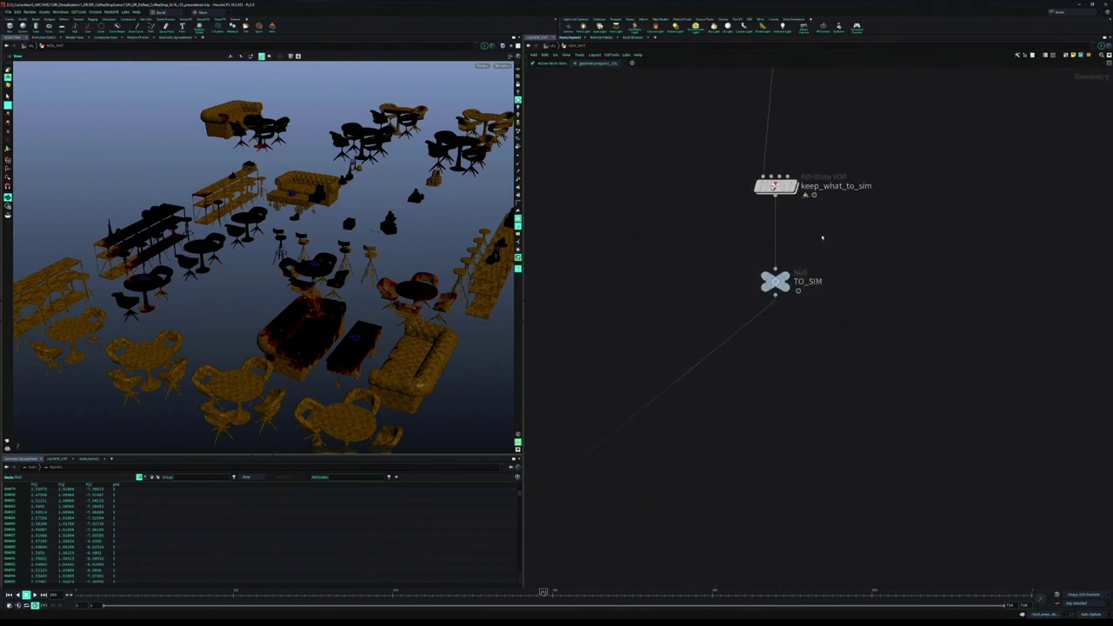
pyautogui.scroll(3, 739, 330)
pyautogui.moveTo(821, 287); pyautogui.dragTo(696, 357)
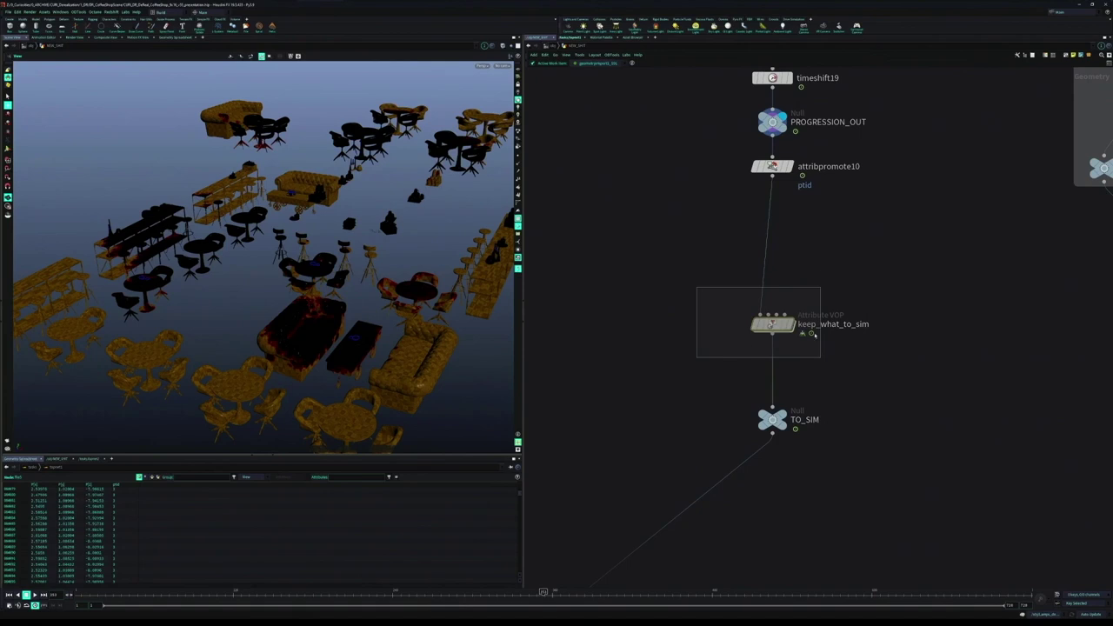
pyautogui.moveTo(815, 334); pyautogui.dragTo(815, 335)
pyautogui.click(789, 398)
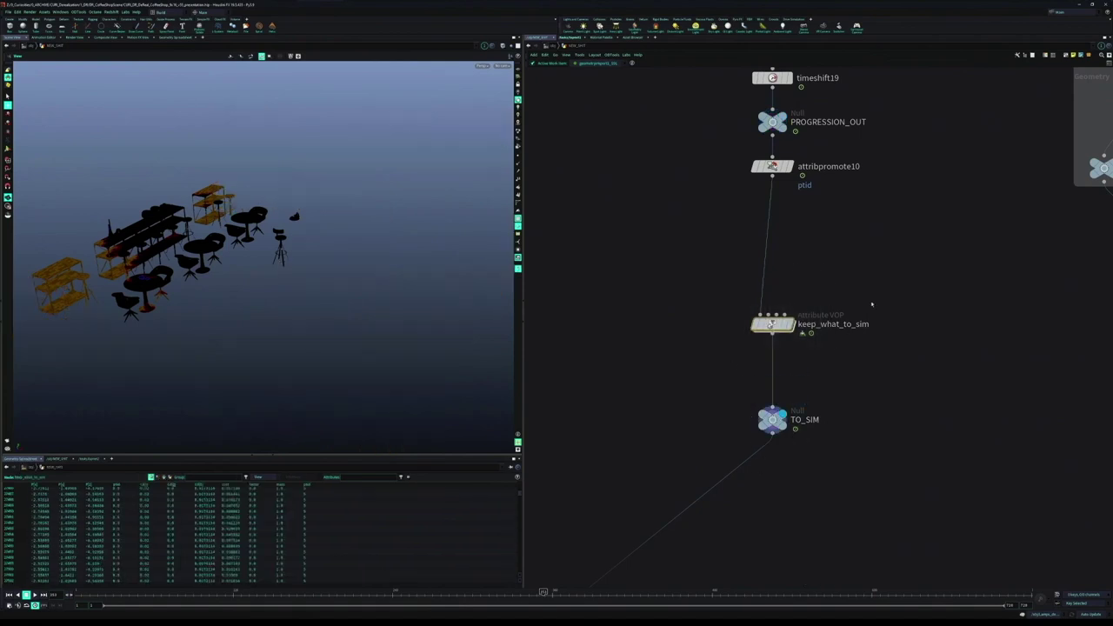
# Show the keep_what_to_sim parameters and check the expression behind its input value.
pyautogui.press('p')
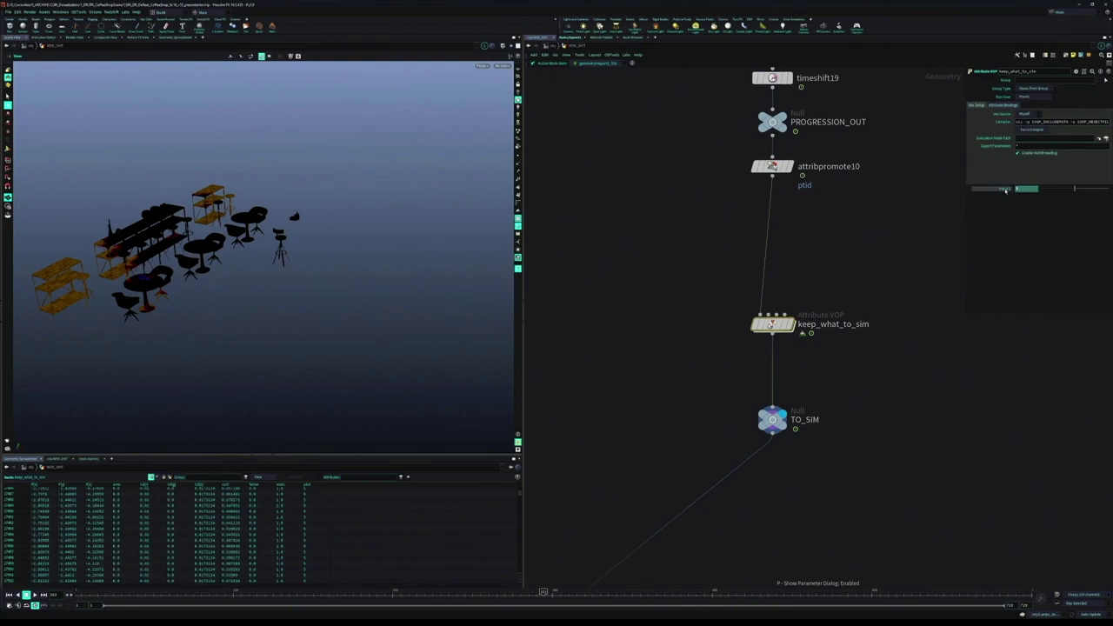
pyautogui.click(1006, 190)
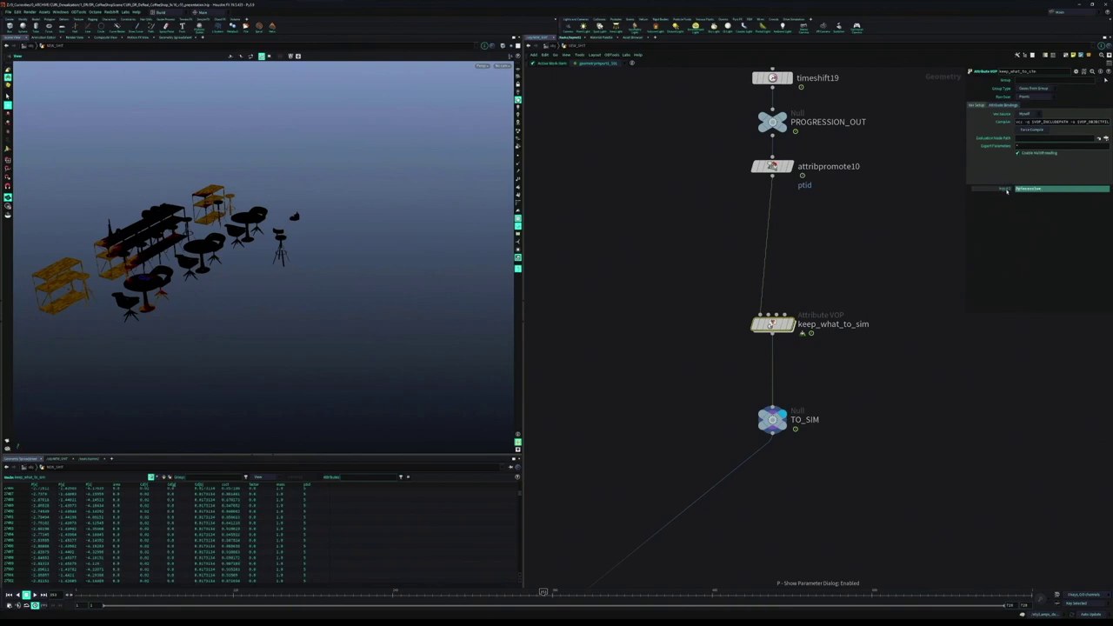
pyautogui.click(1007, 191)
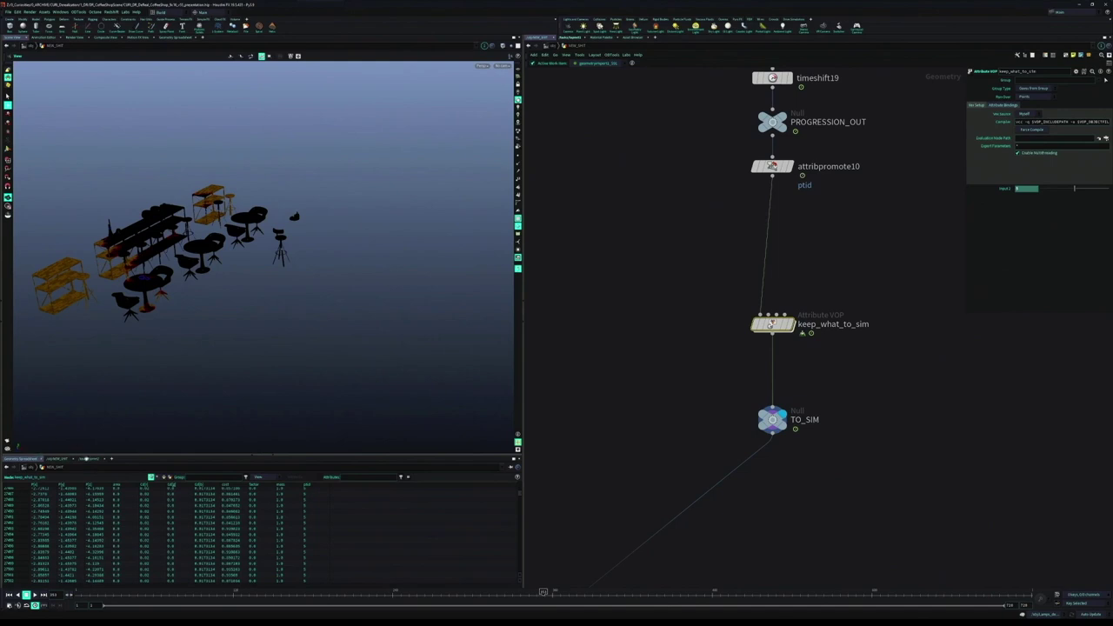
# Show the task network below the viewport and select different geometryimport1 work items to preview each furniture cluster sent to simulation.
pyautogui.click(88, 458)
pyautogui.scroll(2, 202, 557)
pyautogui.scroll(-4, 274, 562)
pyautogui.moveTo(261, 569); pyautogui.dragTo(286, 544)
pyautogui.scroll(5, 266, 579)
pyautogui.moveTo(262, 587); pyautogui.dragTo(305, 493)
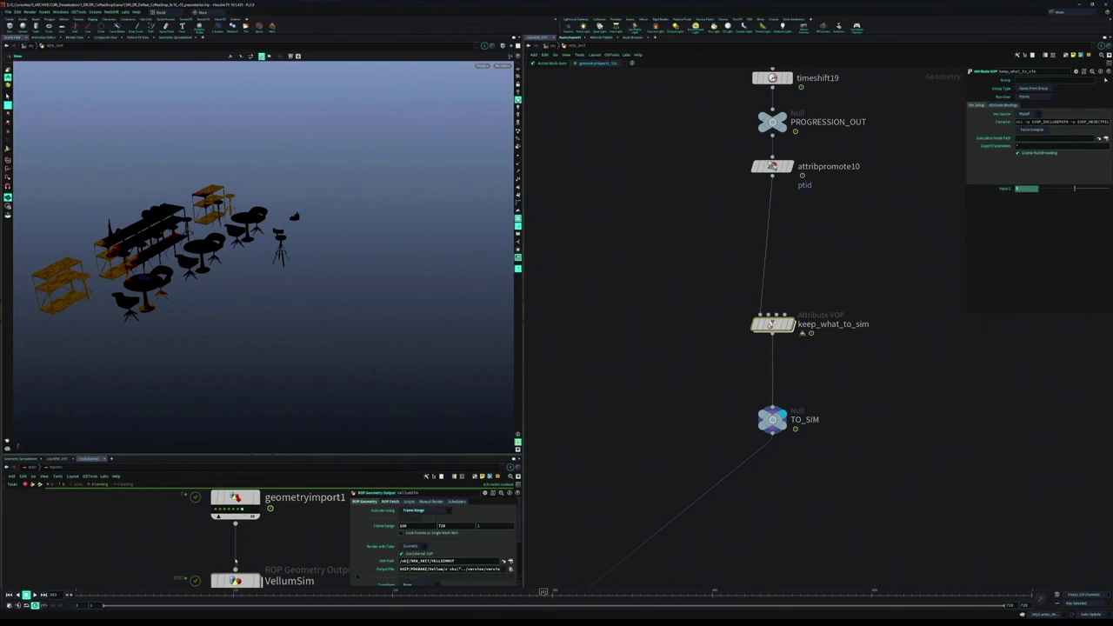
pyautogui.click(235, 505)
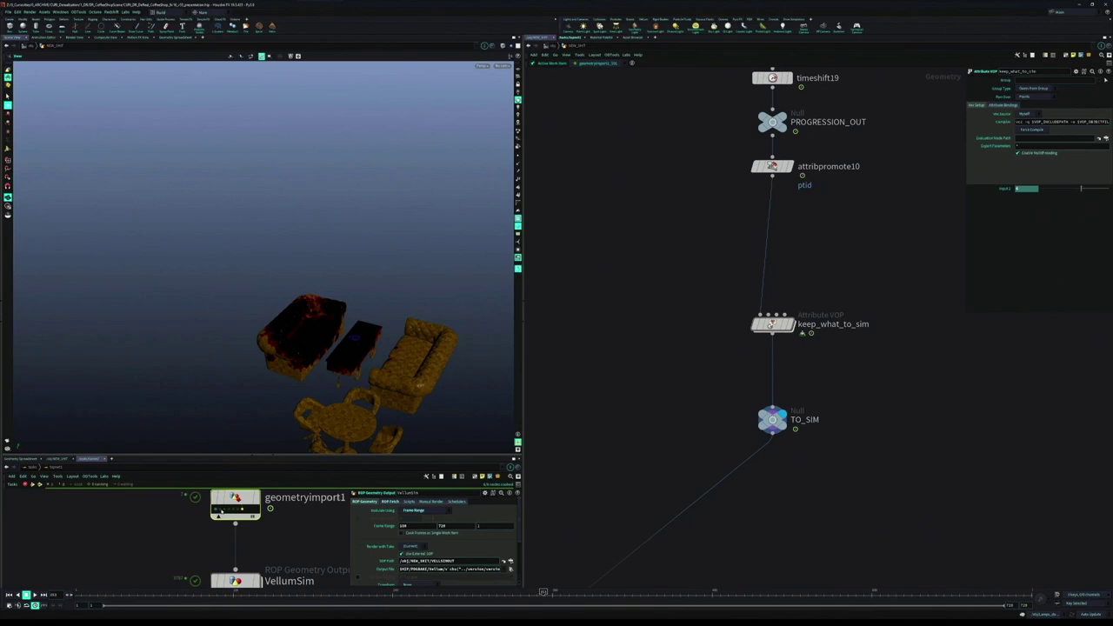
pyautogui.click(219, 511)
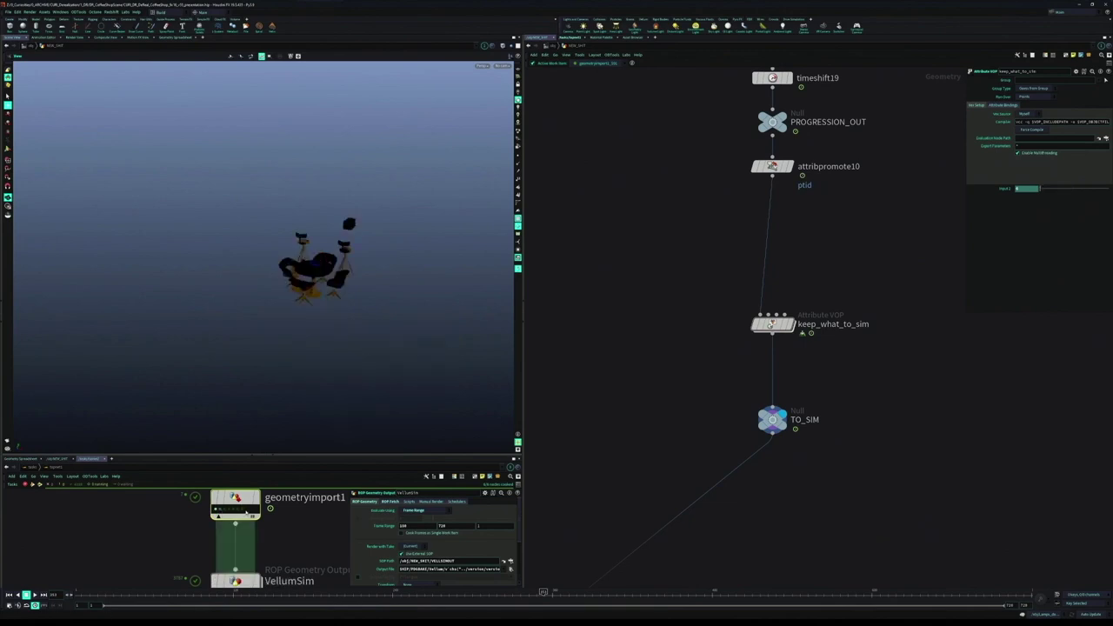
pyautogui.click(231, 510)
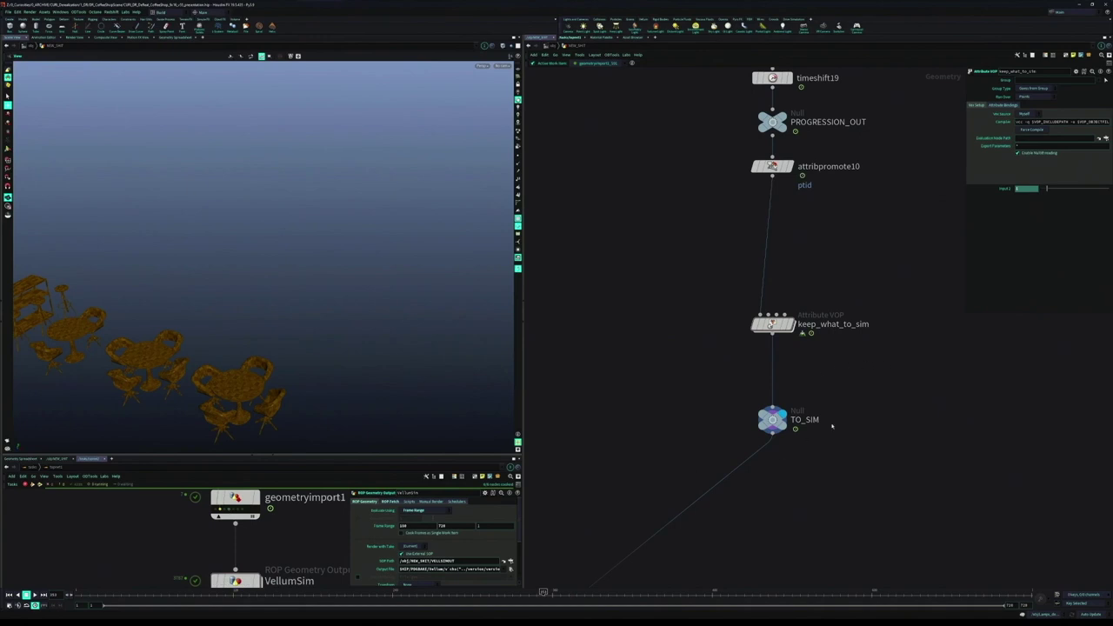
# Display the timeshift26 node below file8 and view the cached Vellum simulation at a later frame.
pyautogui.scroll(-2, 832, 426)
pyautogui.scroll(-8, 867, 468)
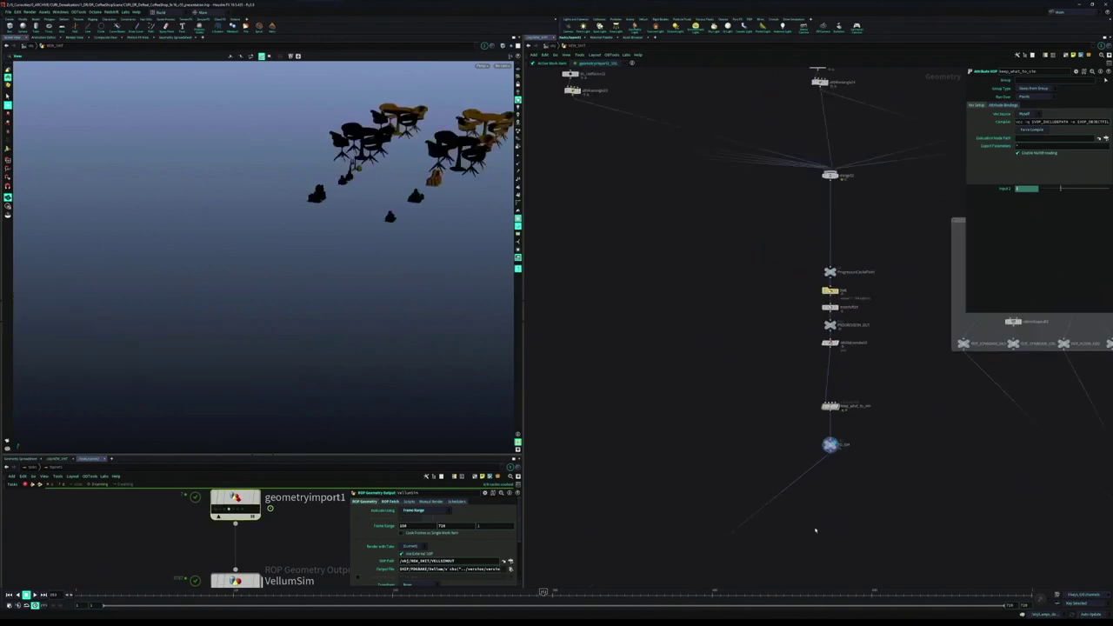
pyautogui.scroll(4, 721, 479)
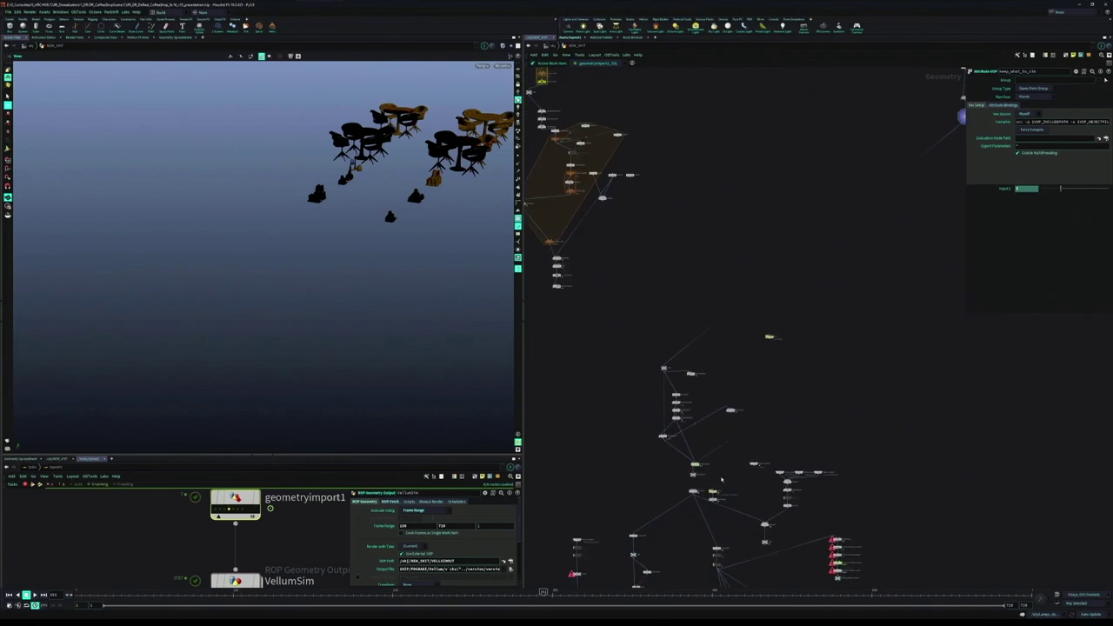
pyautogui.scroll(8, 723, 491)
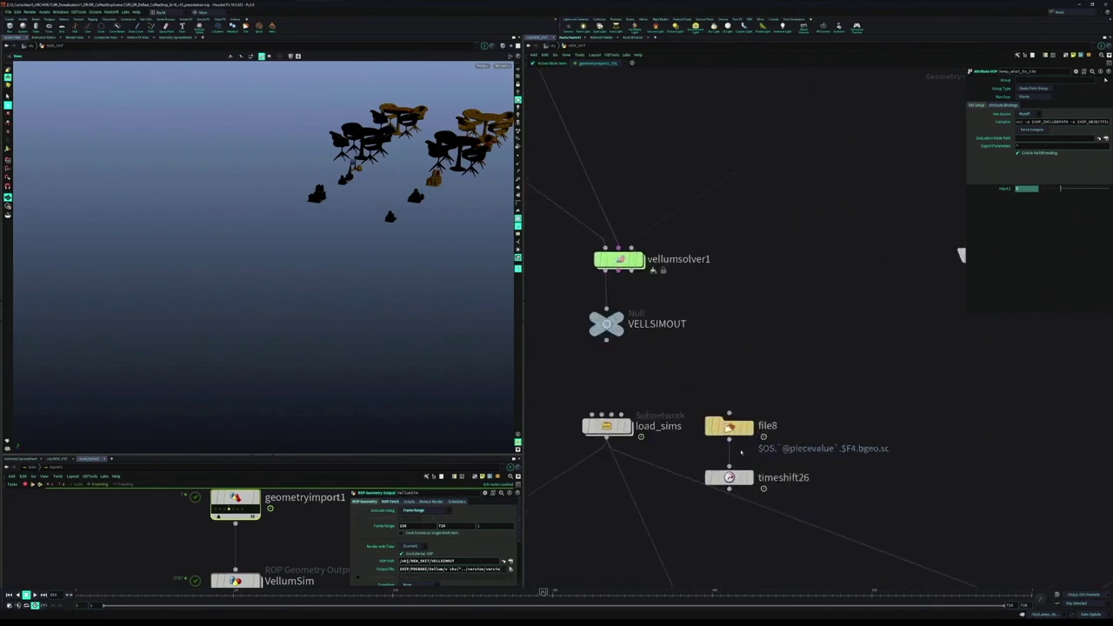
pyautogui.moveTo(756, 451)
pyautogui.click(755, 502)
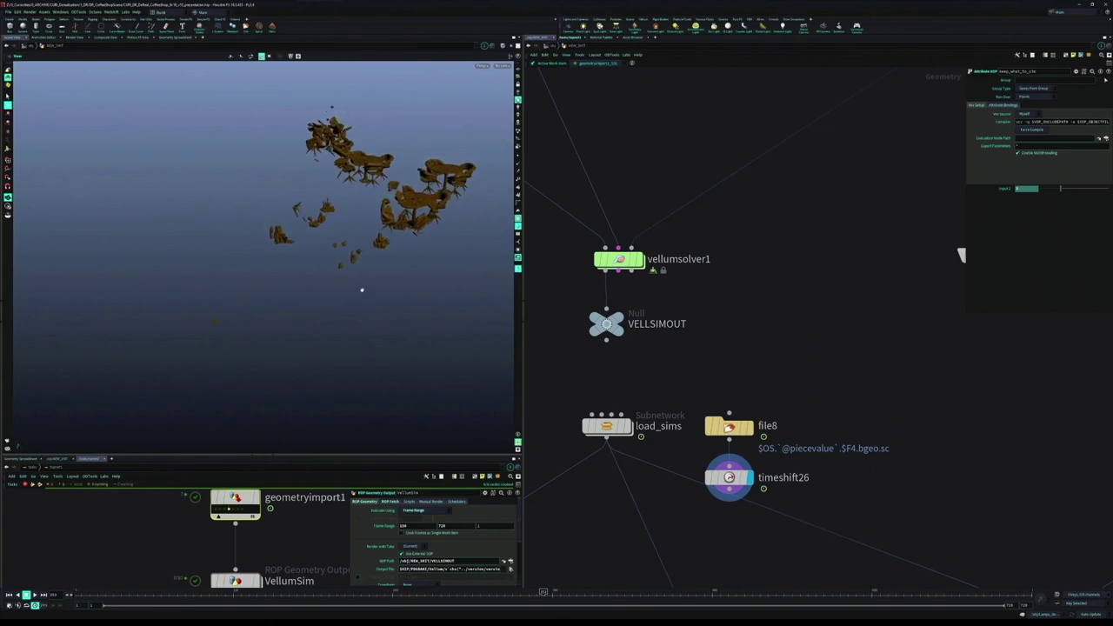
pyautogui.click(664, 592)
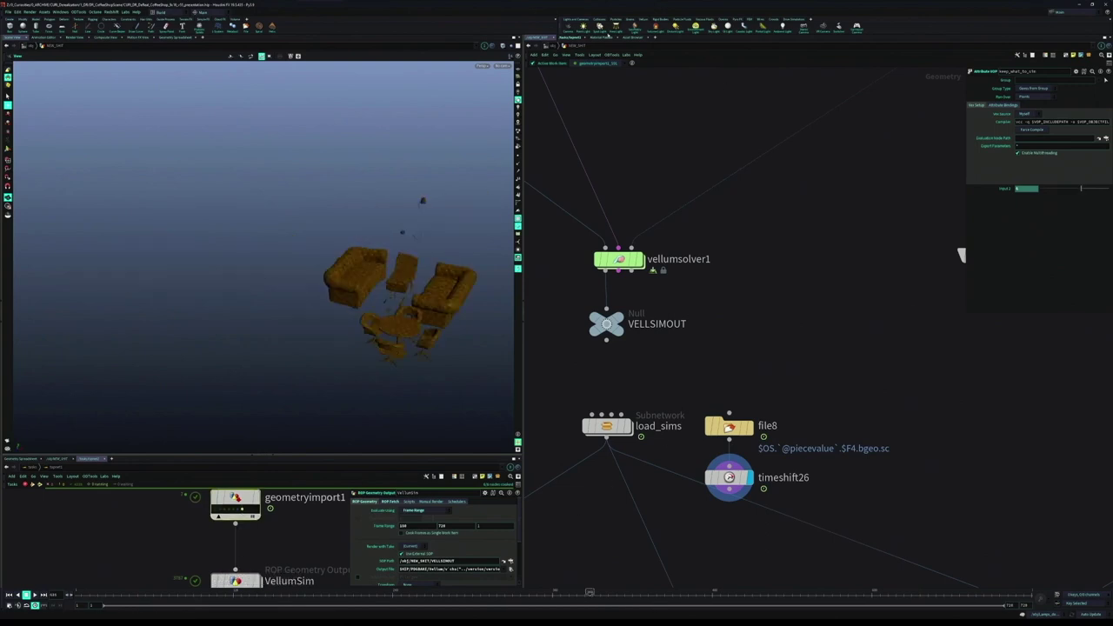
# Switch to the MPlay flipbooks, view the Vellum simulation playback, and enlarge the full coffee shop flipbook to fill the screen.
pyautogui.hotkey('alt', 'Tab')
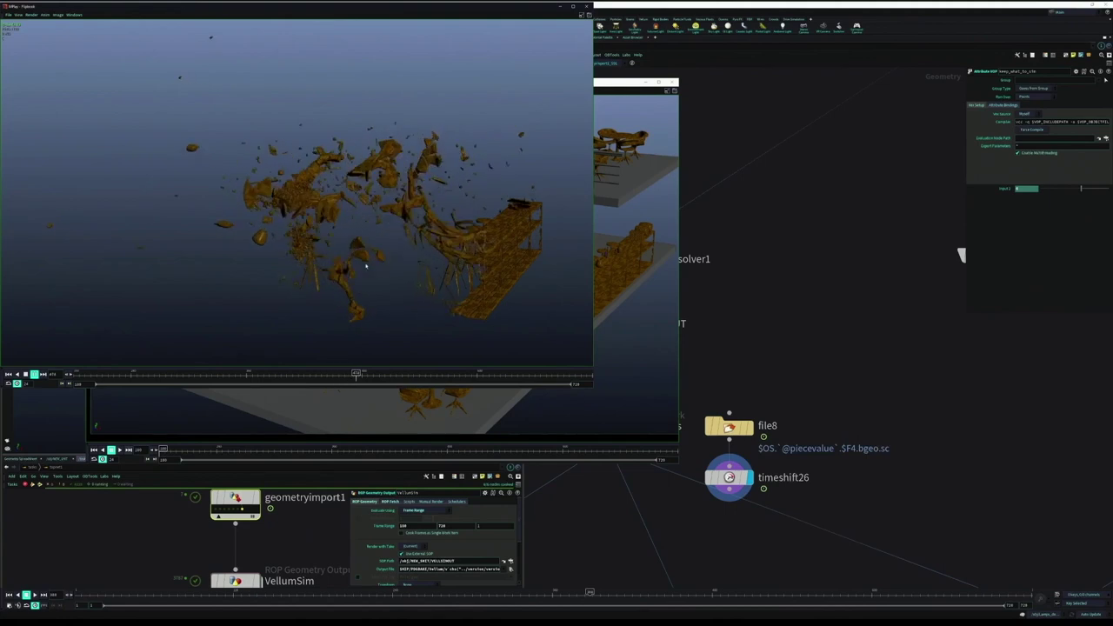
pyautogui.click(561, 8)
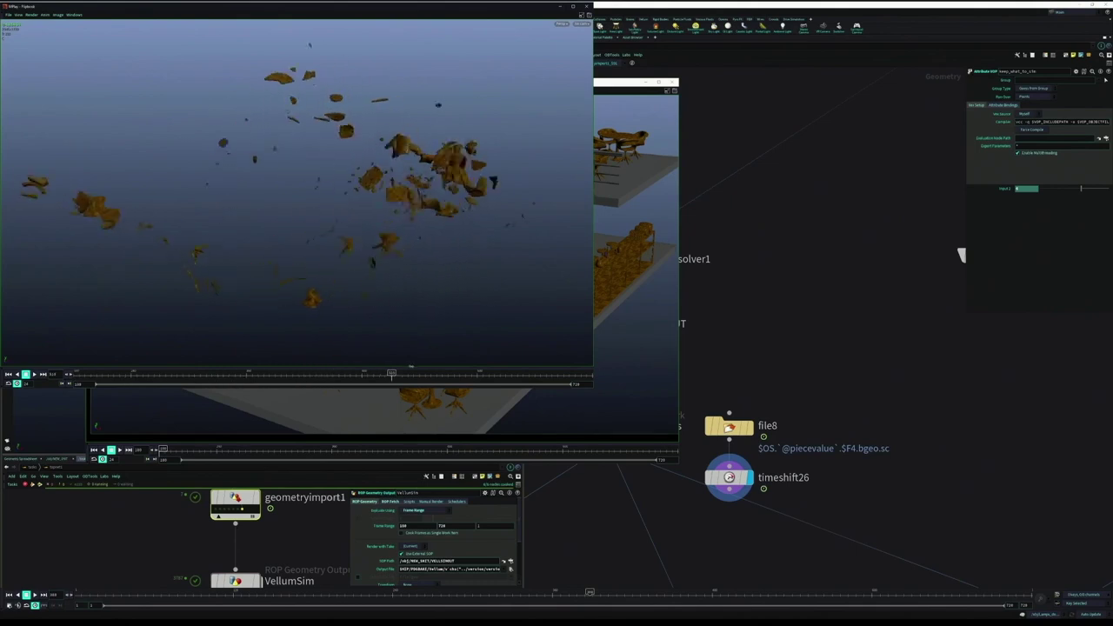
pyautogui.click(550, 425)
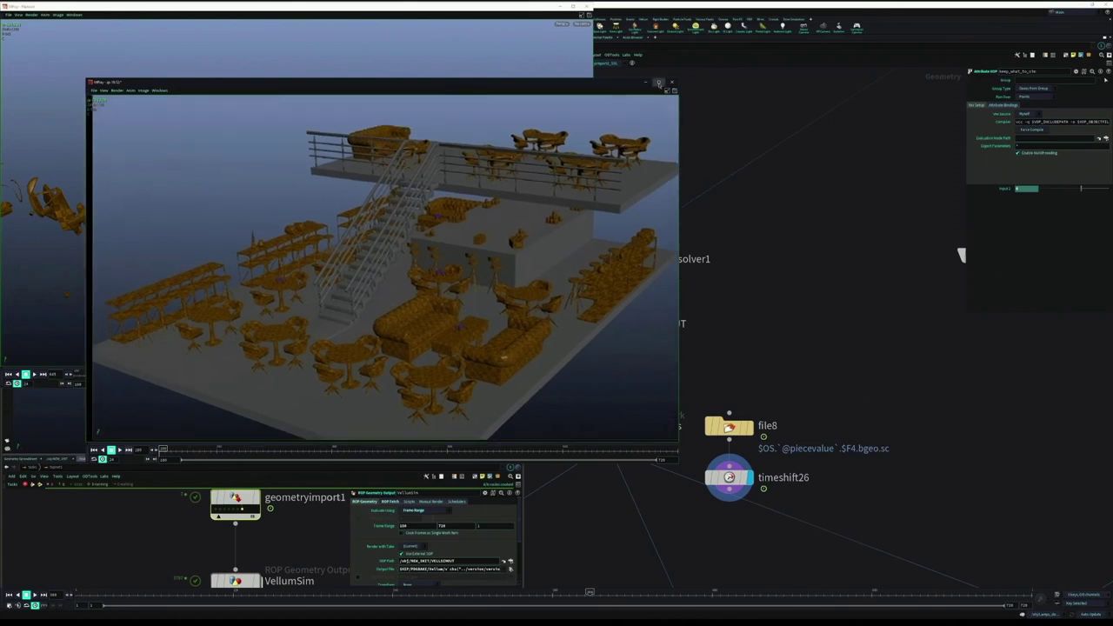
pyautogui.click(659, 83)
pyautogui.scroll(-6, 464, 385)
pyautogui.scroll(4, 661, 294)
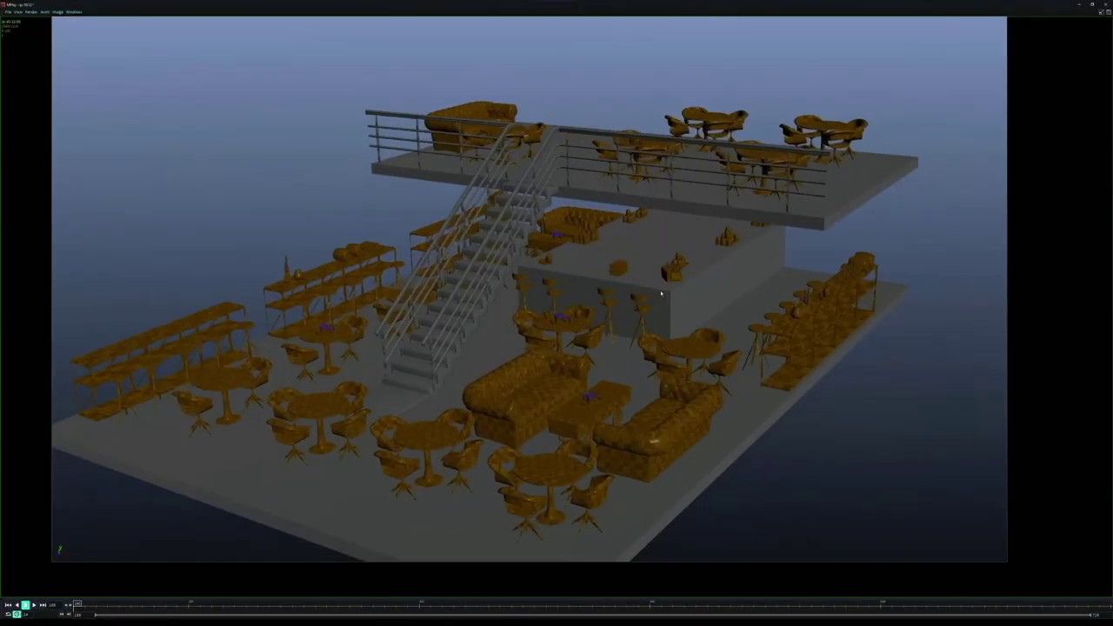
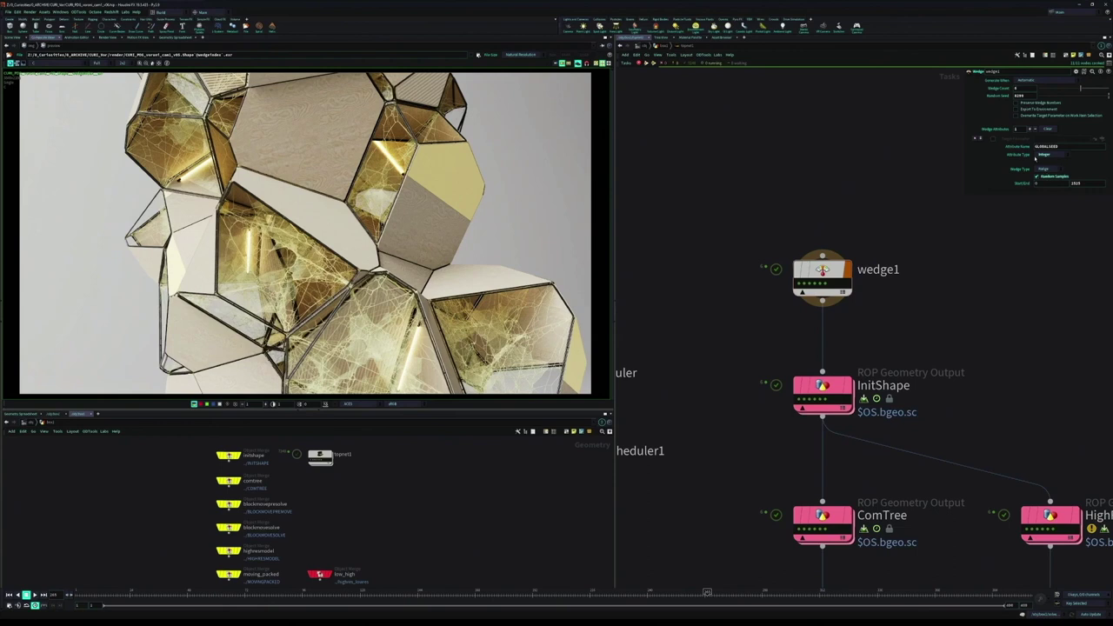
# Select different work items on the wedge1 node to compare the rendered shape variants, ending with no item selected.
pyautogui.click(801, 284)
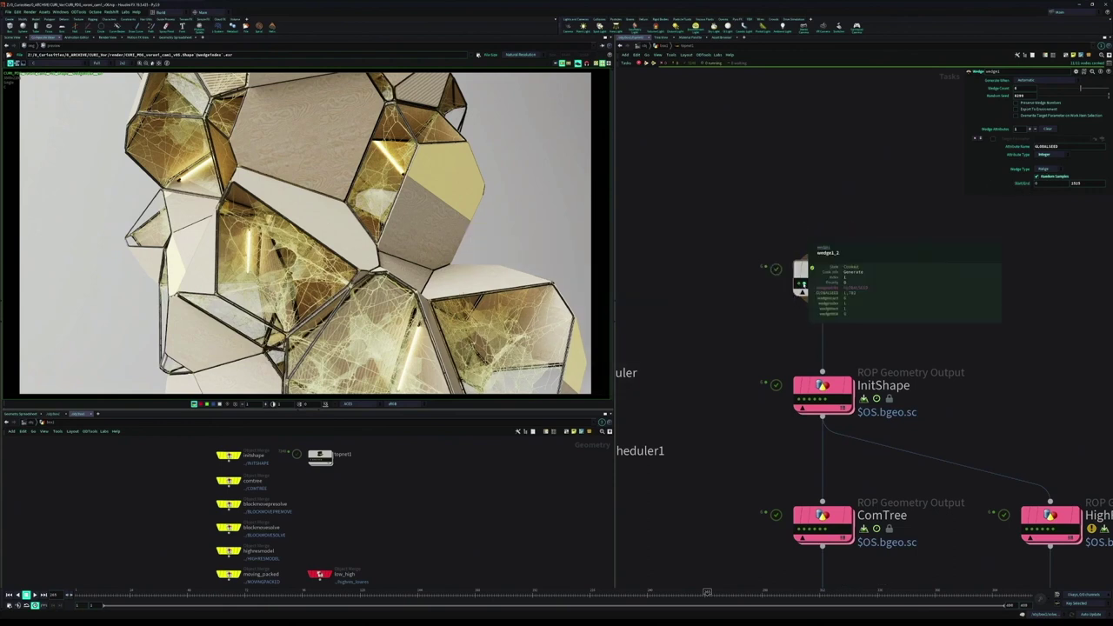
pyautogui.click(815, 286)
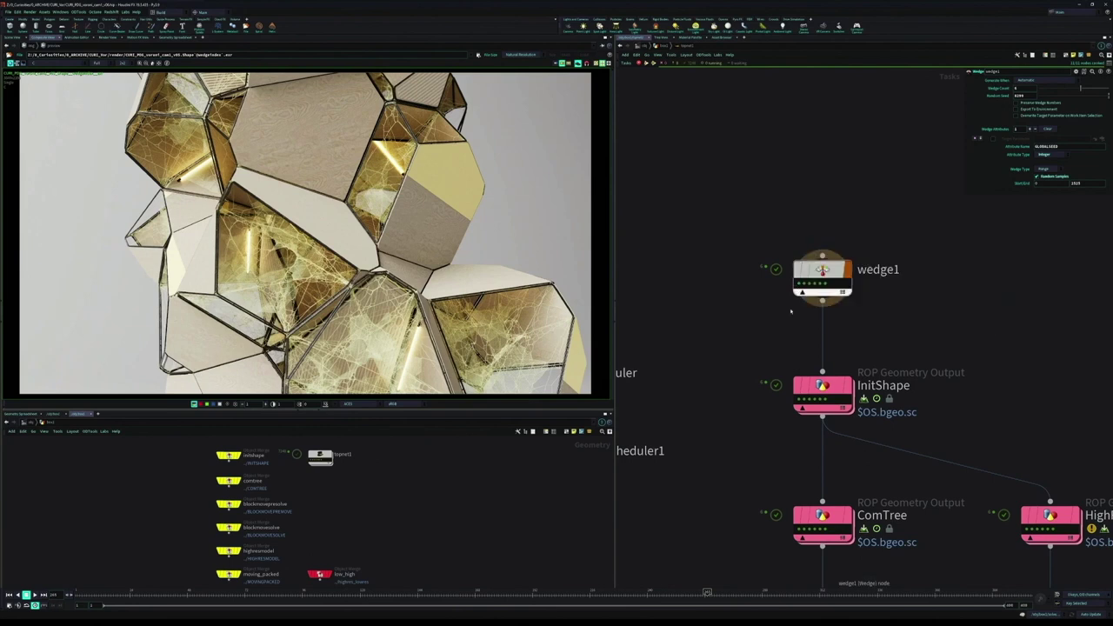
pyautogui.moveTo(800, 284)
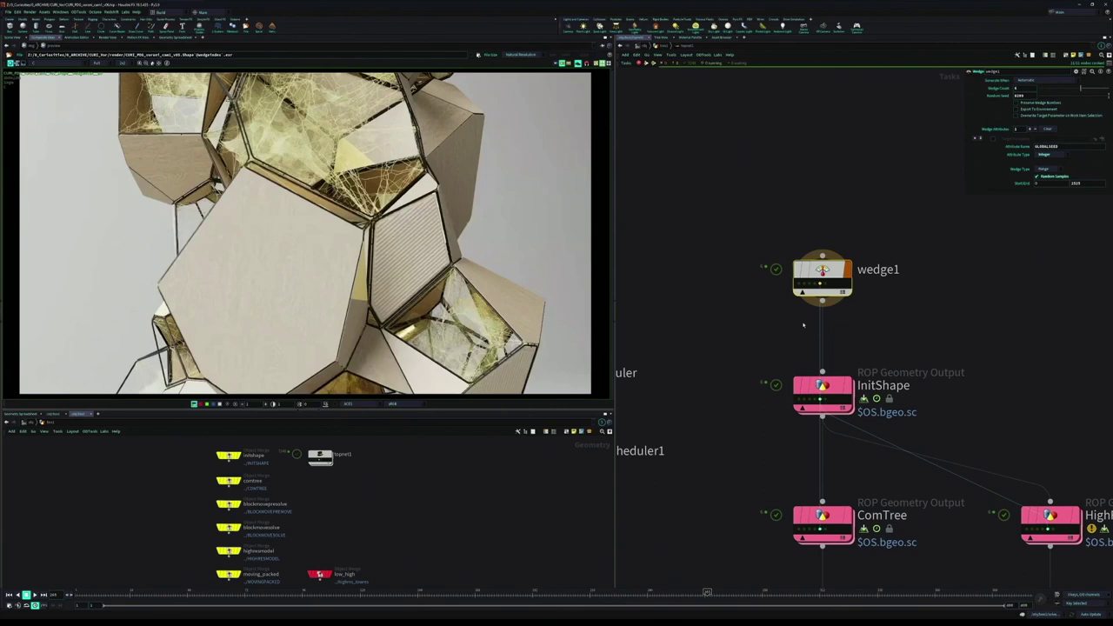
pyautogui.click(815, 285)
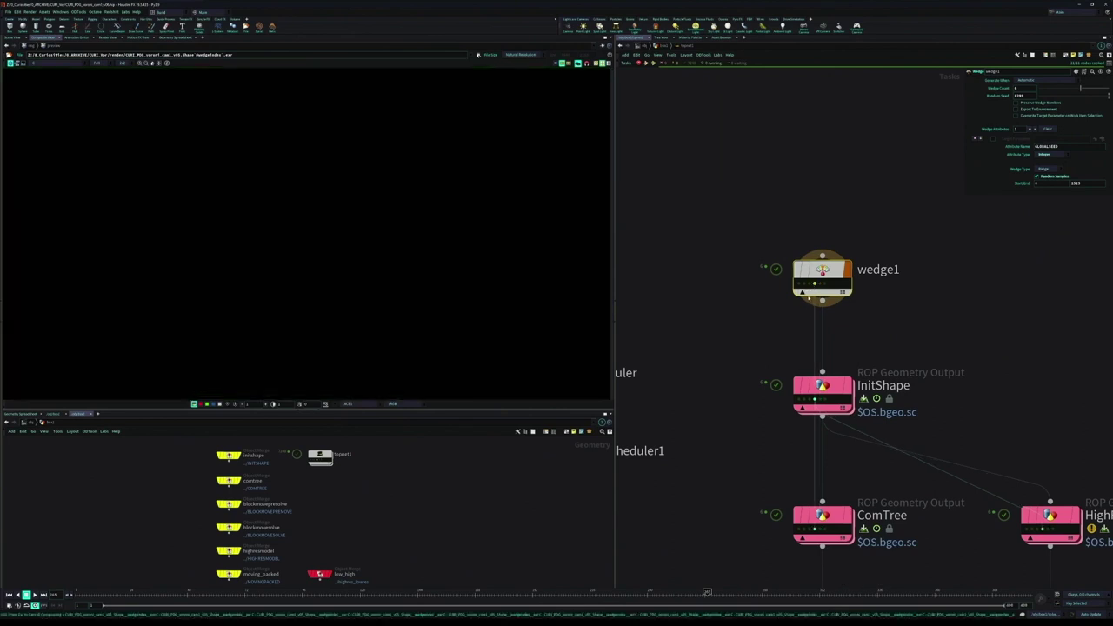
pyautogui.click(805, 284)
pyautogui.click(731, 348)
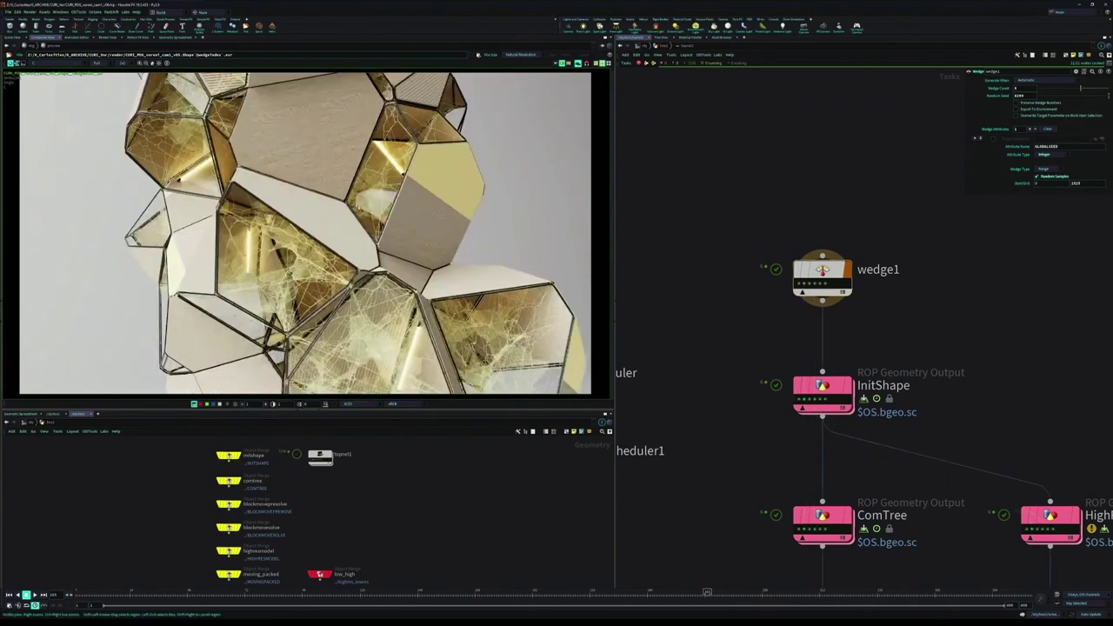
# Show the shape's geometry in the scene viewport, return to its rendered image, and inspect the nodes down to BlockMove_PreSolve.
pyautogui.click(14, 38)
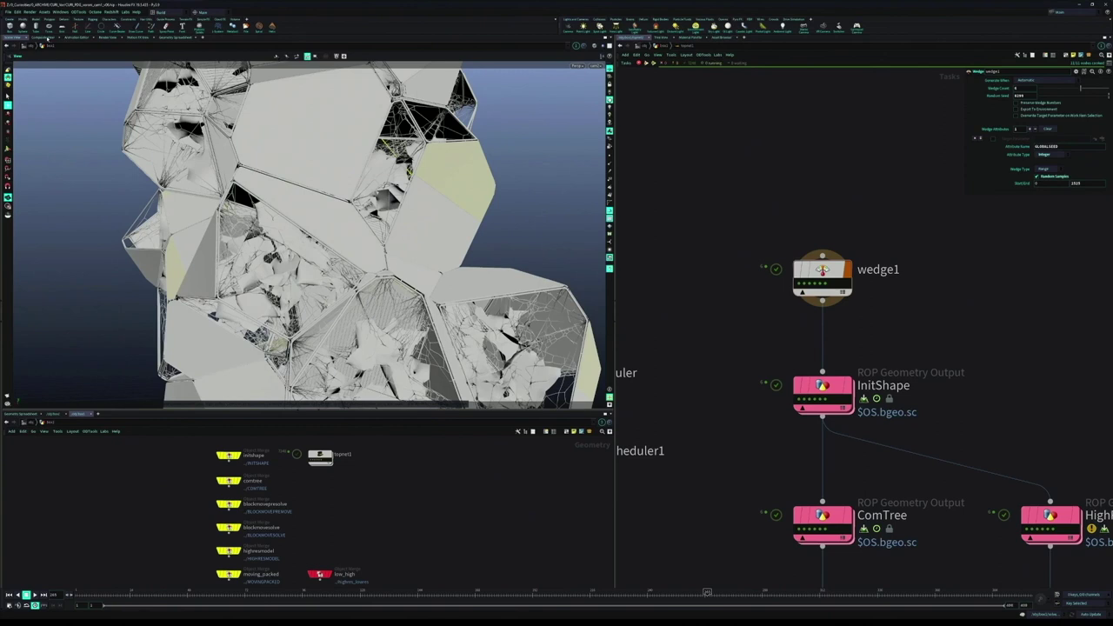
pyautogui.click(44, 39)
pyautogui.moveTo(745, 377); pyautogui.dragTo(704, 244)
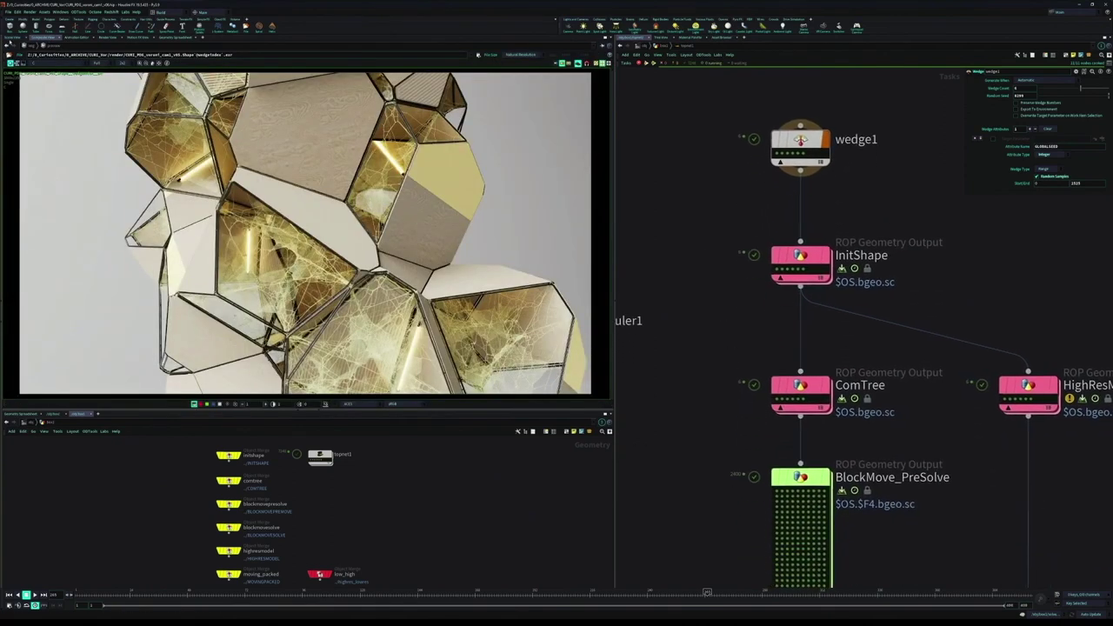
# Show the shape's geometry in the scene viewport and jump from the TOP network to the geometry network.
pyautogui.click(18, 40)
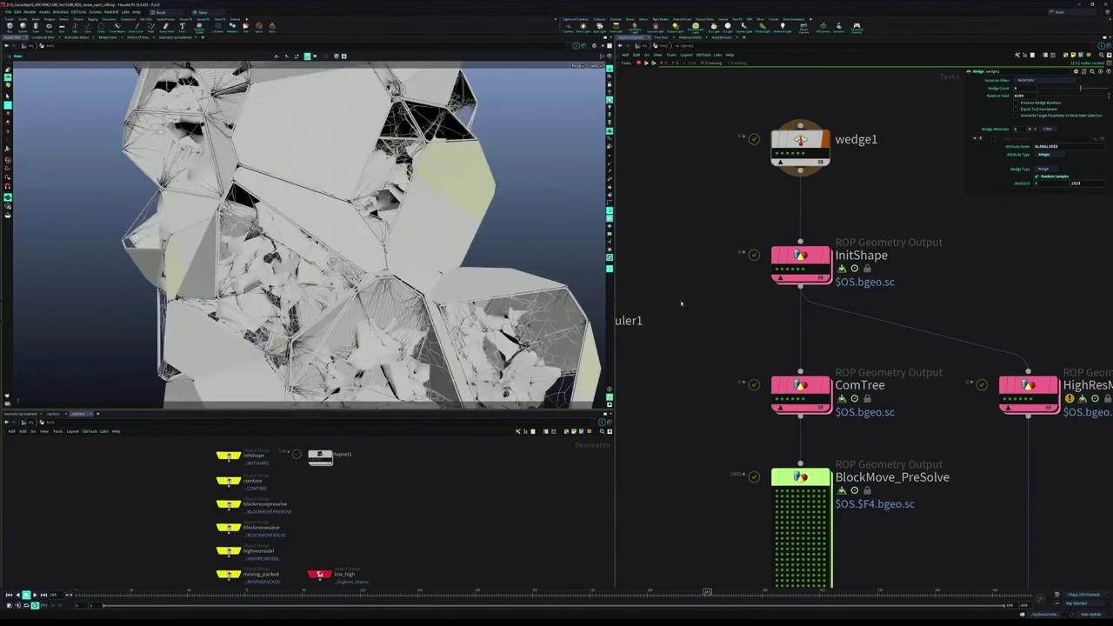
pyautogui.scroll(-5, 947, 234)
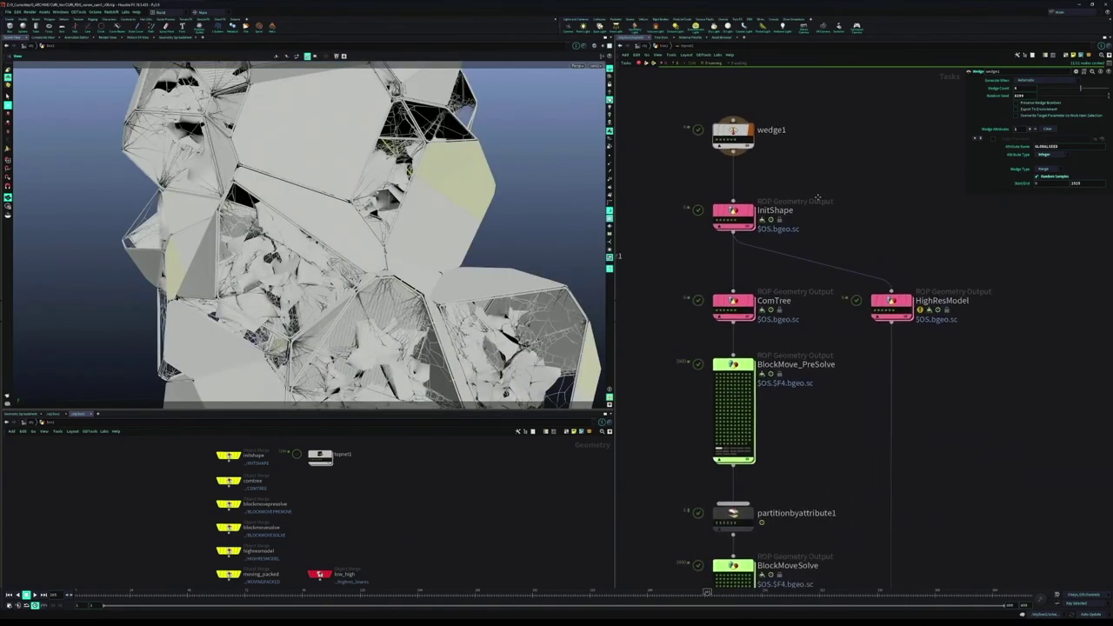
pyautogui.moveTo(852, 188); pyautogui.dragTo(815, 190)
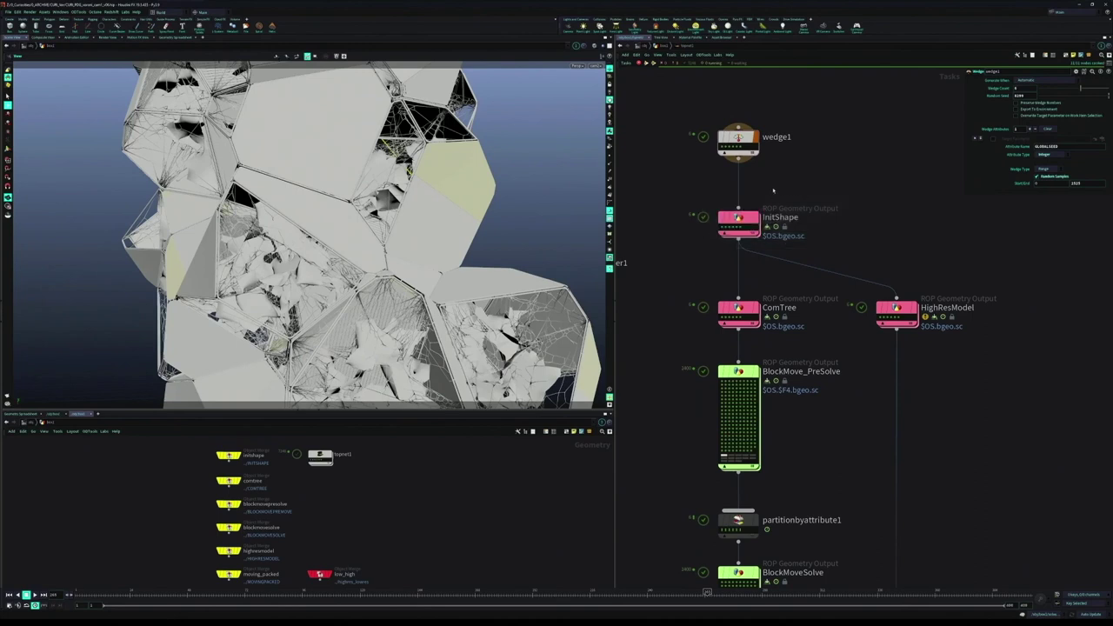
pyautogui.press('1')
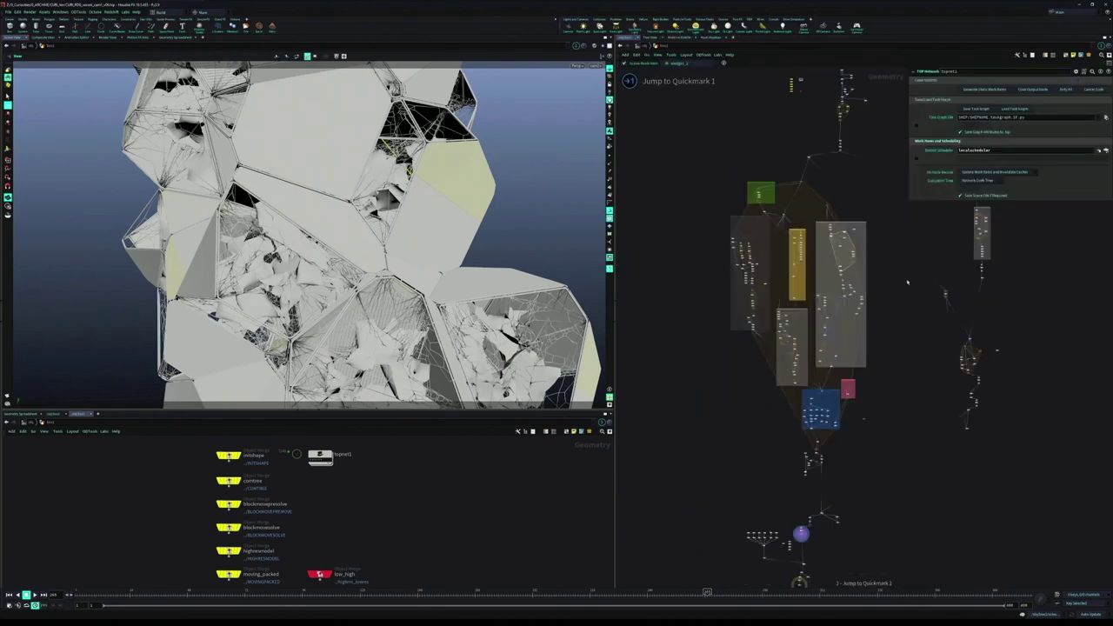
# Maximize the geometry network, inspect the settings of scatter9 and scatter10, and display the INITSHAPE node.
pyautogui.hotkey('ctrl', 'b')
pyautogui.scroll(2, 566, 219)
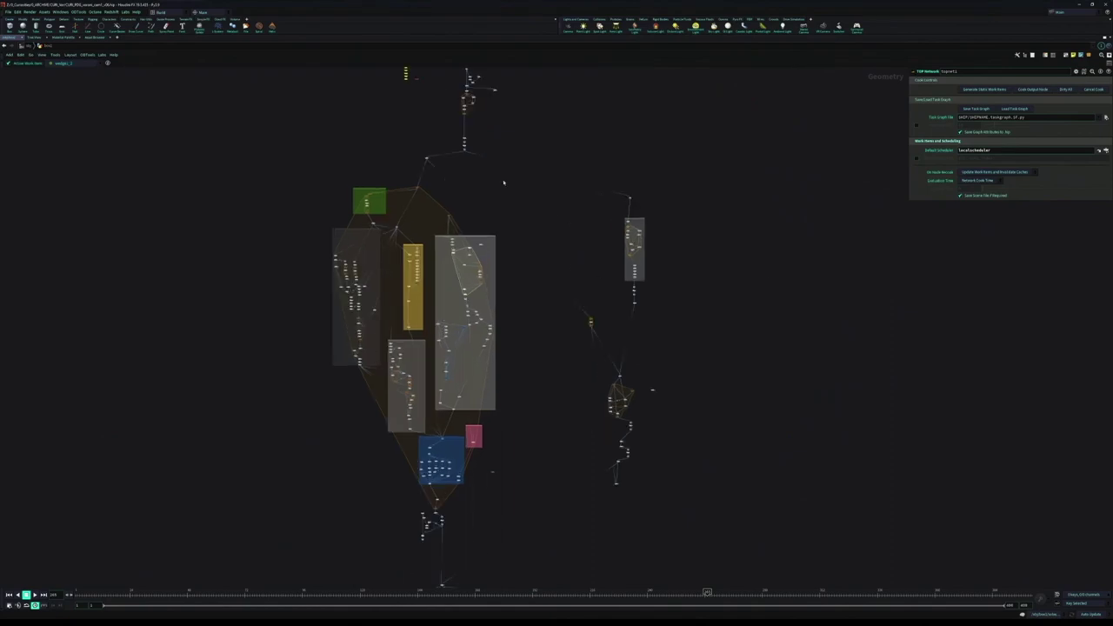
pyautogui.moveTo(505, 181); pyautogui.dragTo(583, 288)
pyautogui.scroll(5, 566, 230)
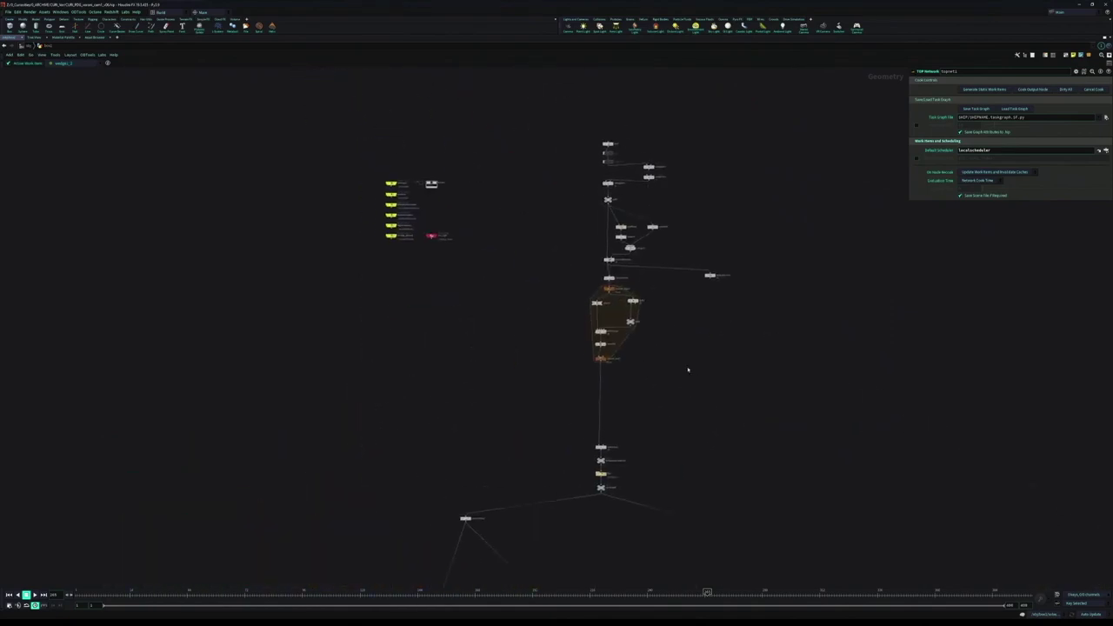
pyautogui.click(671, 314)
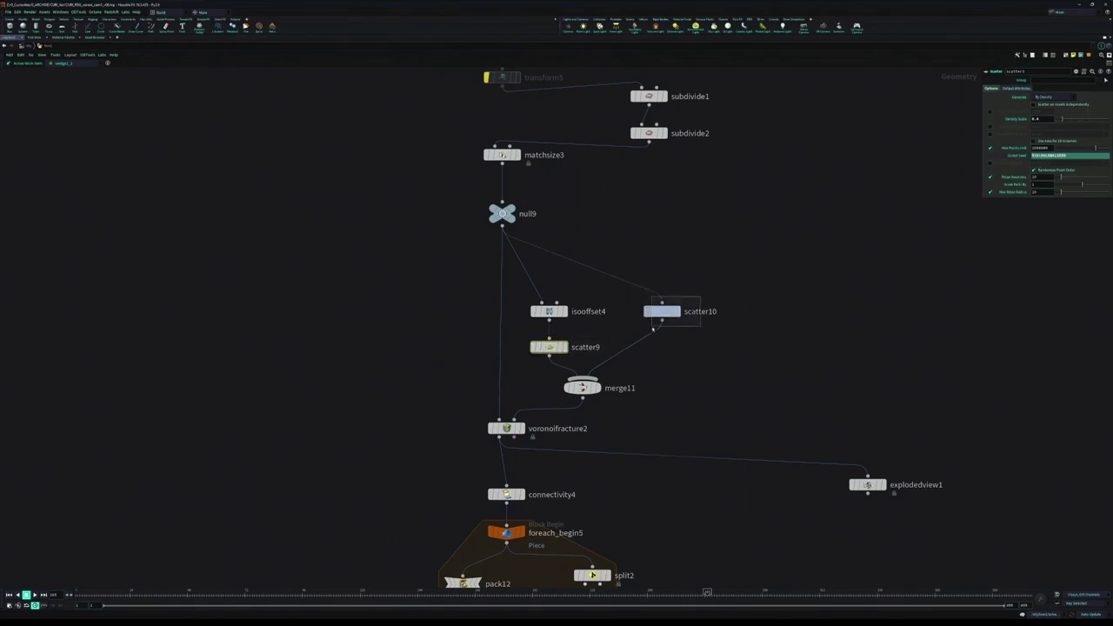
pyautogui.scroll(-5, 678, 365)
pyautogui.scroll(5, 704, 409)
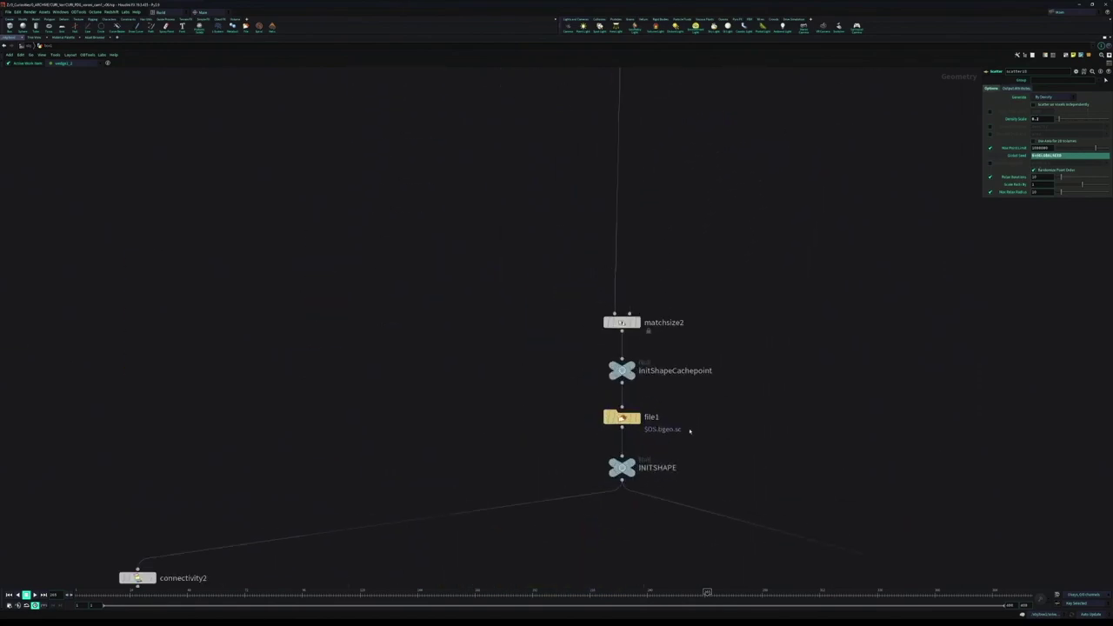
pyautogui.scroll(-3, 677, 441)
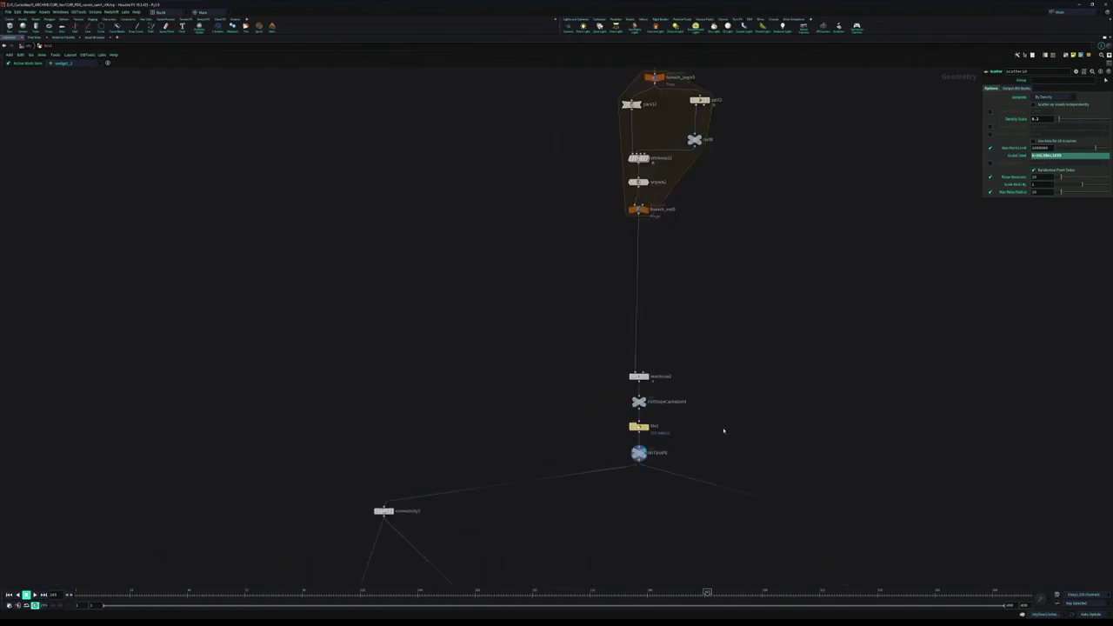
# Restore the split layout and select different work items on topnet1 to compare the initial fractured shape variants.
pyautogui.hotkey('ctrl', 'b')
pyautogui.moveTo(362, 237); pyautogui.dragTo(383, 184)
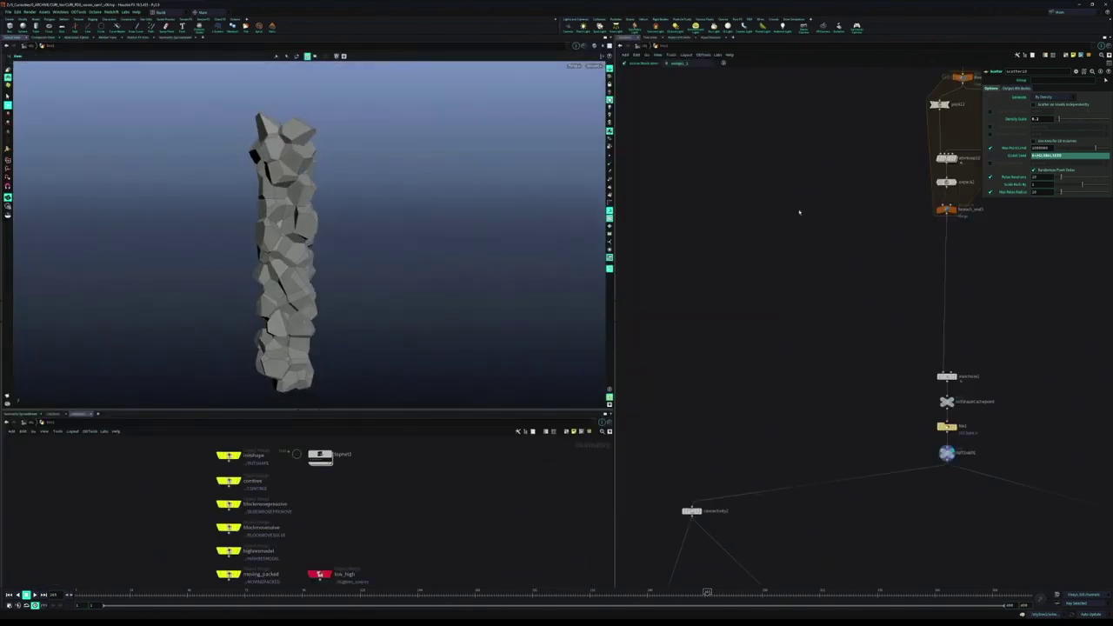
pyautogui.scroll(5, 326, 477)
pyautogui.moveTo(331, 509); pyautogui.dragTo(376, 554)
pyautogui.scroll(-2, 376, 553)
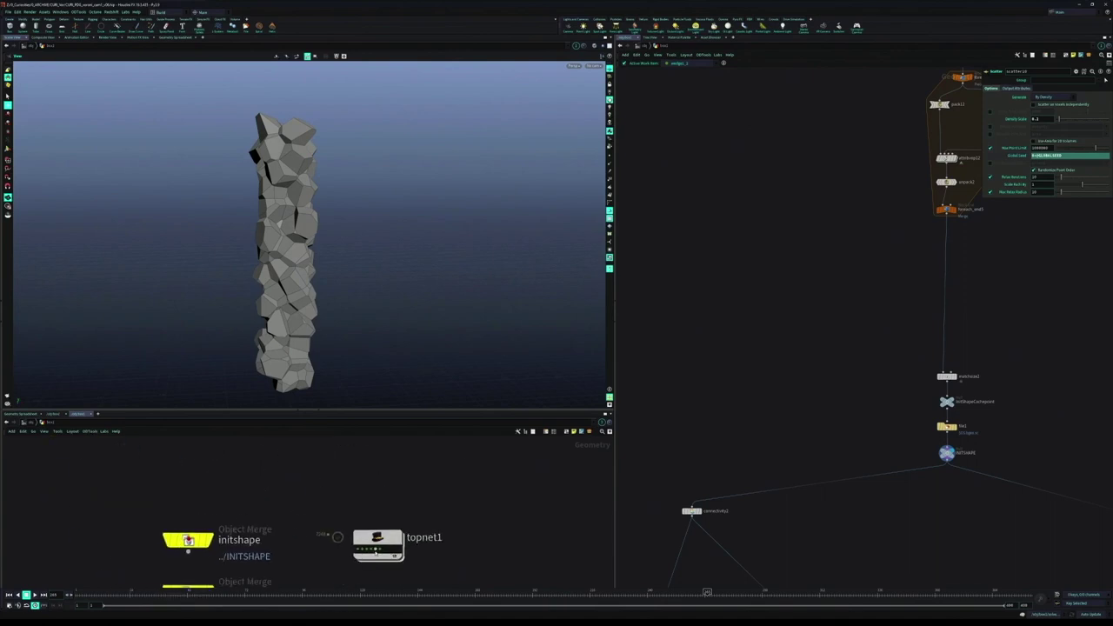
pyautogui.click(376, 550)
pyautogui.click(370, 550)
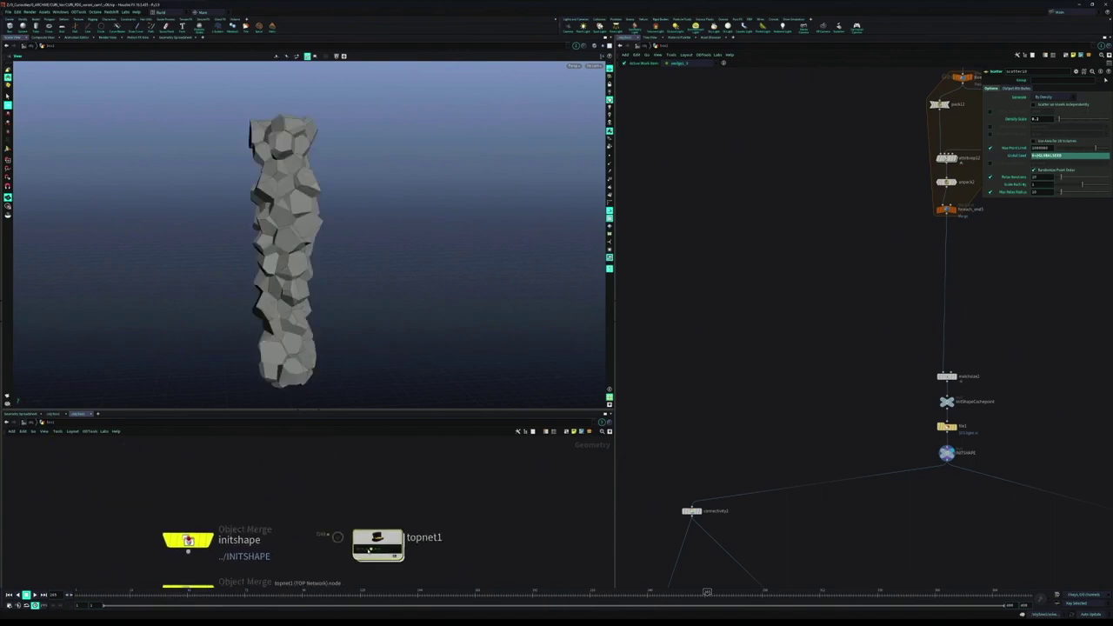
pyautogui.click(362, 551)
pyautogui.click(357, 549)
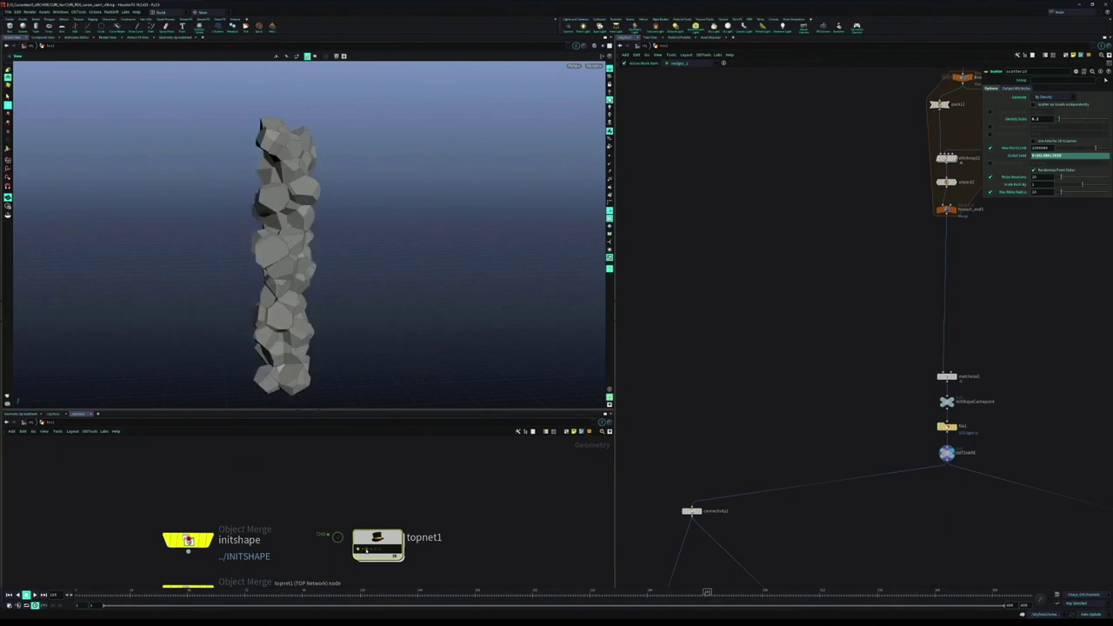
pyautogui.click(367, 550)
pyautogui.click(362, 550)
pyautogui.moveTo(318, 244); pyautogui.dragTo(370, 224)
# Examine the geometry network branches below INITSHAPE and the HighResModel branch of the TOP network.
pyautogui.moveTo(960, 317); pyautogui.dragTo(896, 154)
pyautogui.scroll(-9, 896, 154)
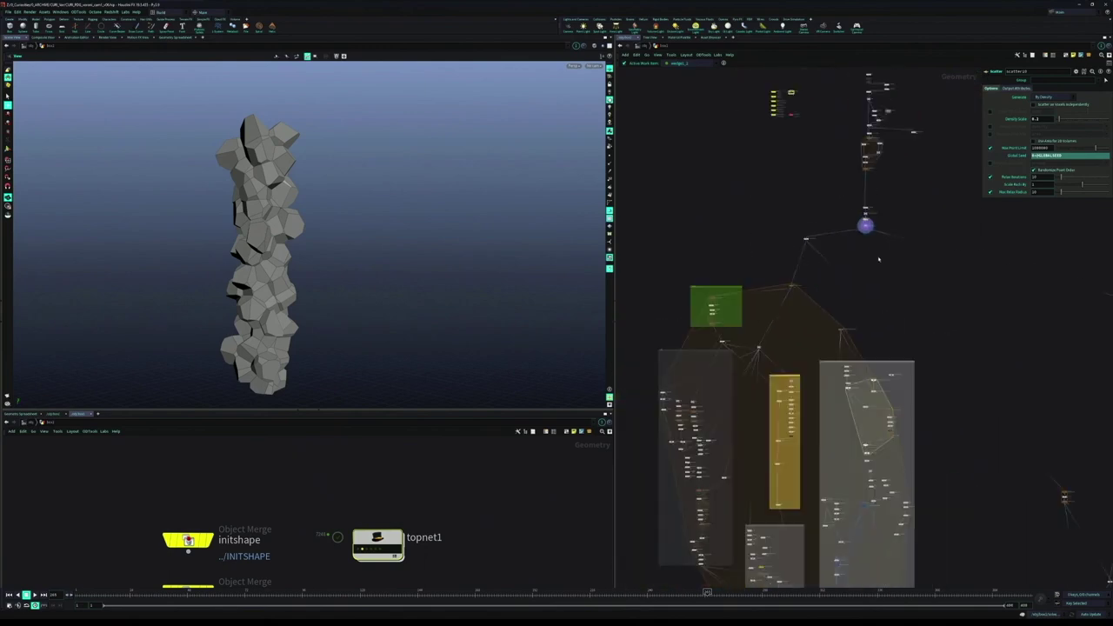
pyautogui.scroll(1, 881, 261)
pyautogui.moveTo(882, 263); pyautogui.dragTo(658, 490)
pyautogui.scroll(-3, 847, 187)
pyautogui.press('2')
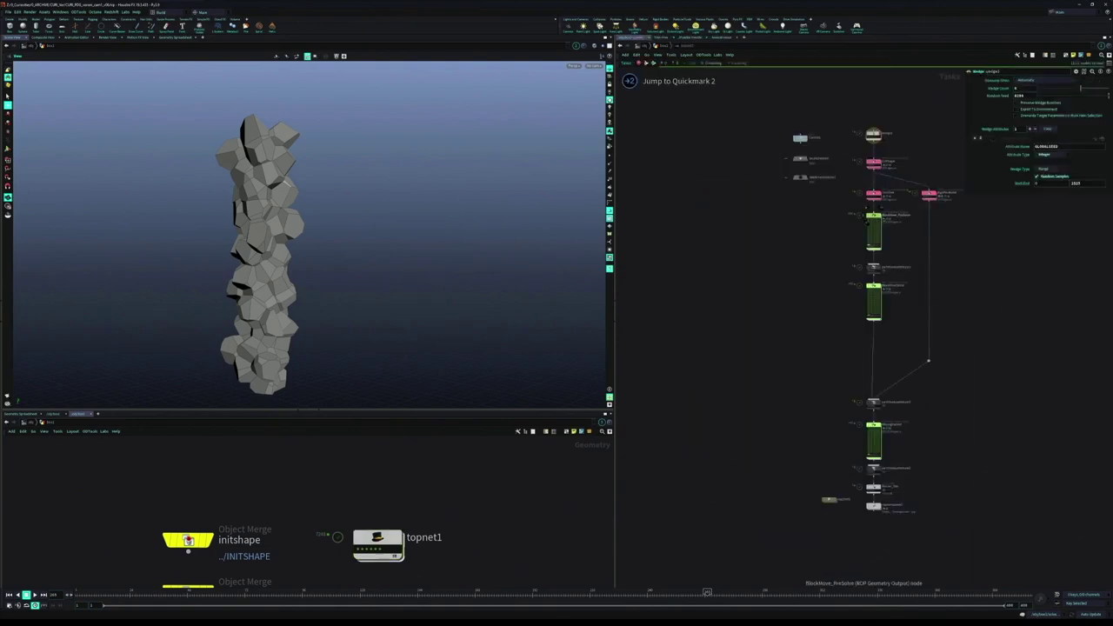
pyautogui.moveTo(873, 159); pyautogui.dragTo(814, 232)
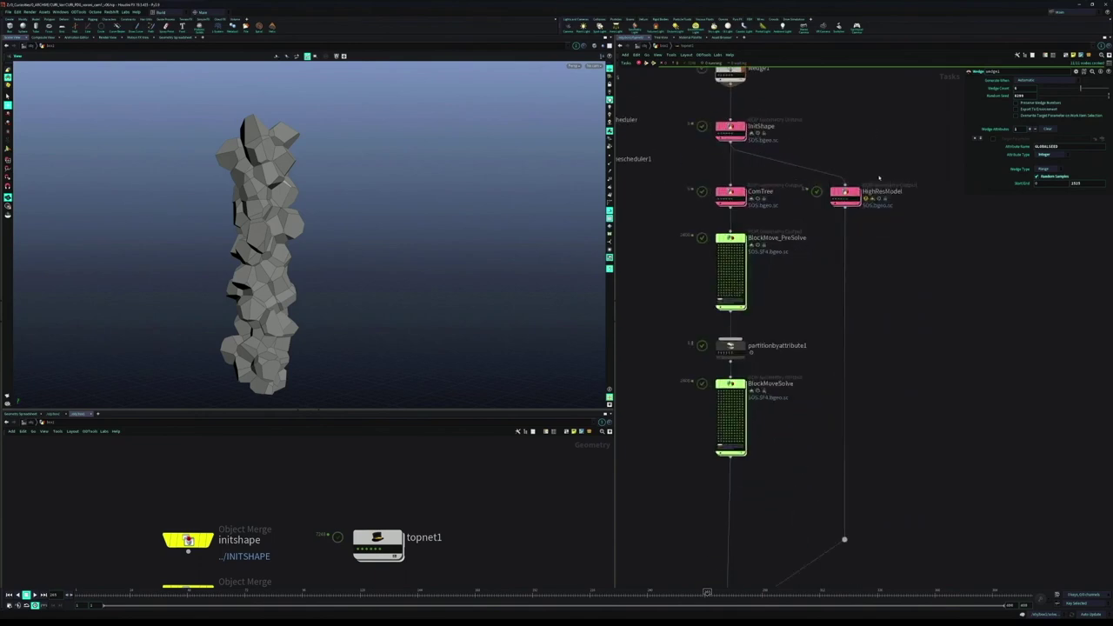
pyautogui.scroll(3, 879, 177)
pyautogui.scroll(-4, 883, 289)
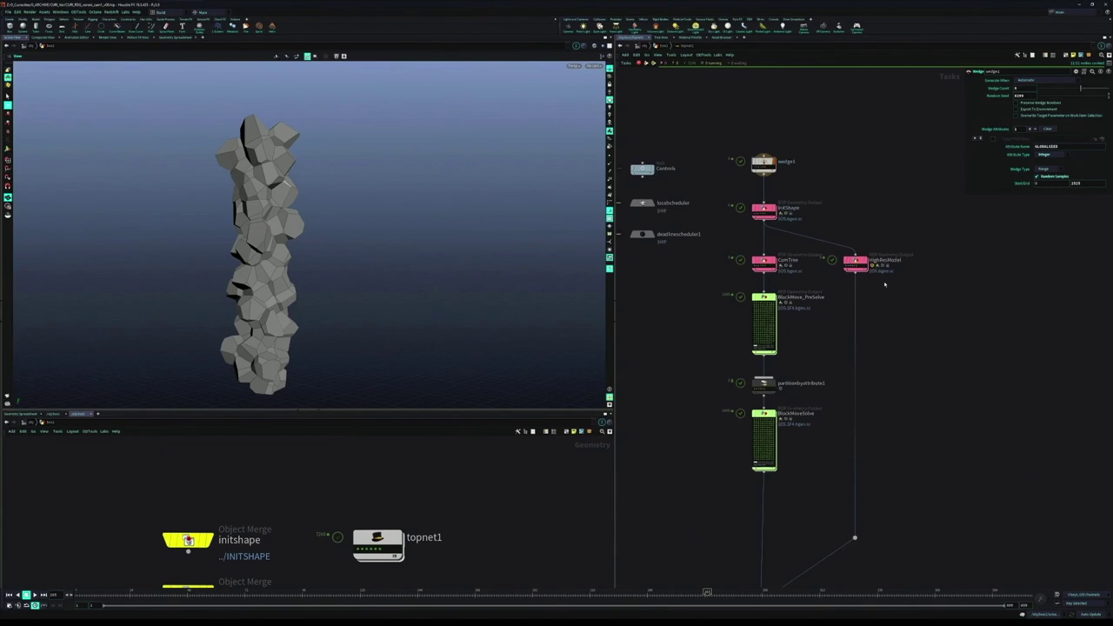
# Display the highresmodel Object Merge and inspect its detailed geometry from different angles.
pyautogui.scroll(-4, 293, 544)
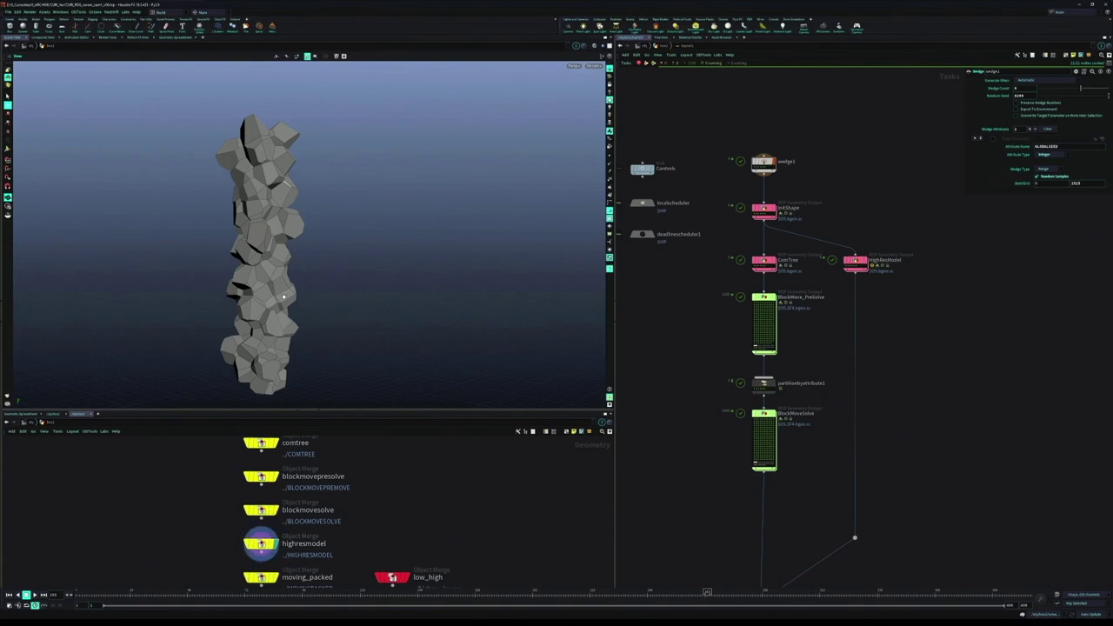
pyautogui.moveTo(265, 213); pyautogui.dragTo(531, 223)
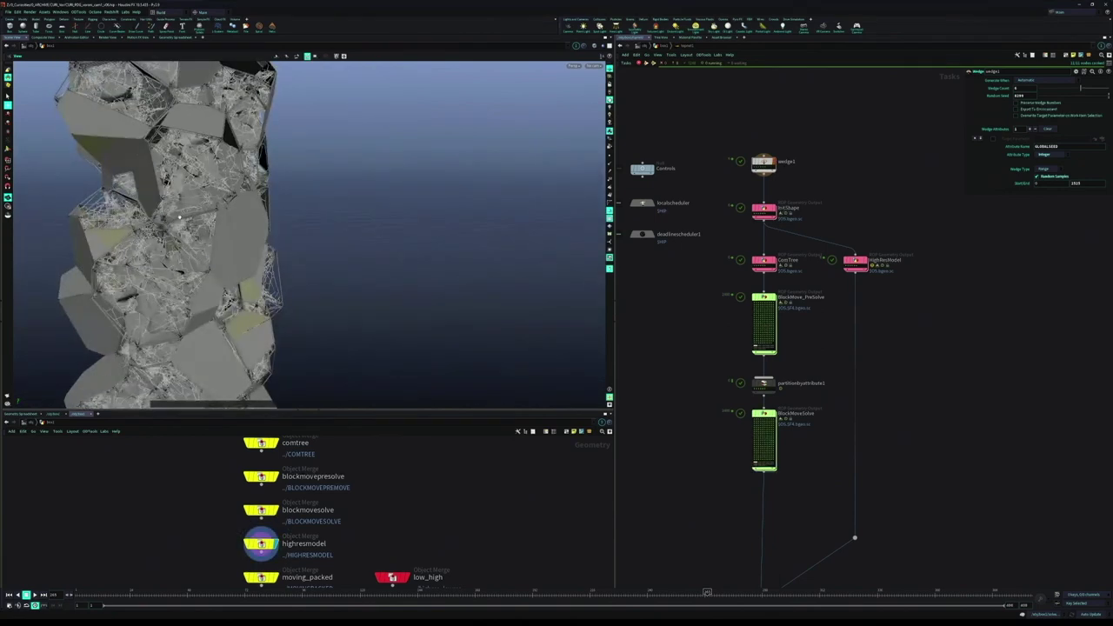
pyautogui.moveTo(179, 218); pyautogui.dragTo(296, 174)
pyautogui.scroll(-2, 439, 489)
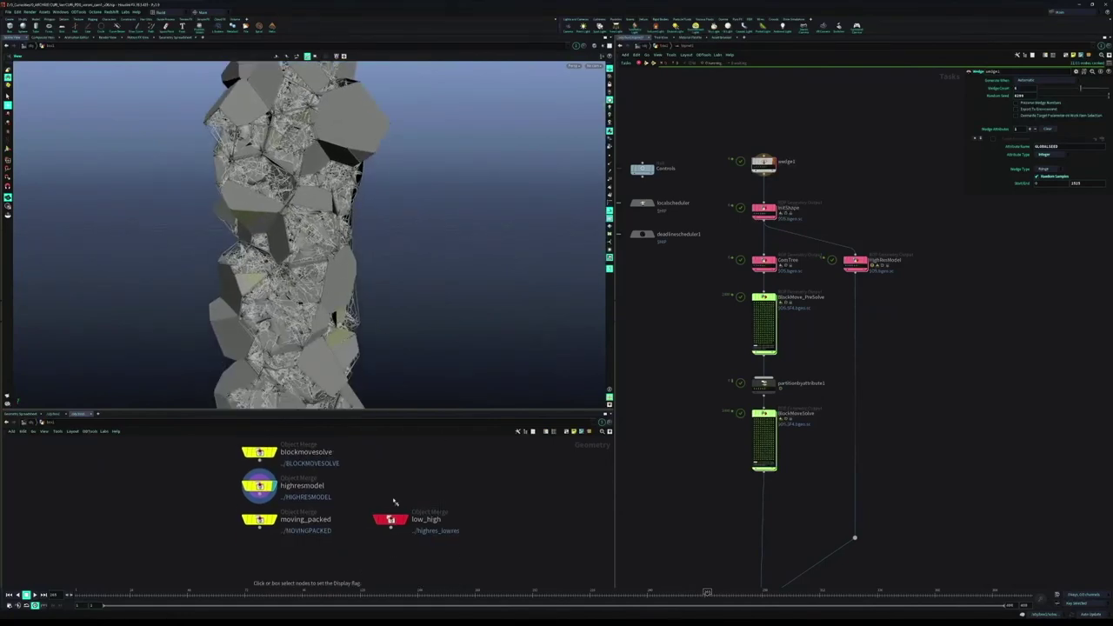
# Display the low_high Object Merge and compare the high-resolution and low-resolution columns up close.
pyautogui.click(396, 519)
pyautogui.moveTo(427, 275); pyautogui.dragTo(346, 234)
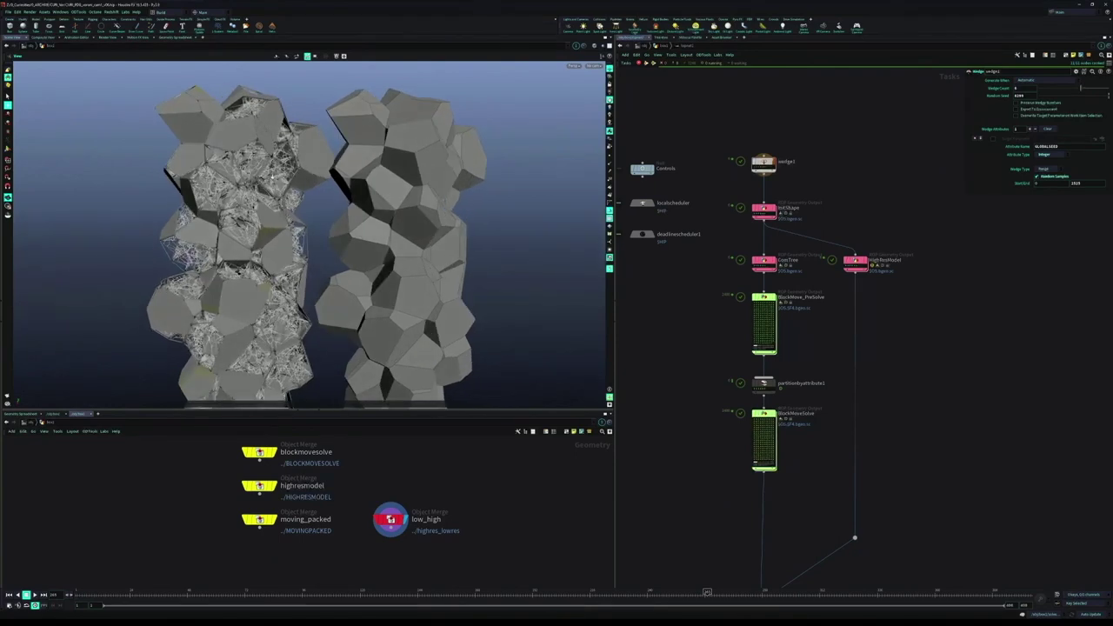
pyautogui.scroll(6, 220, 215)
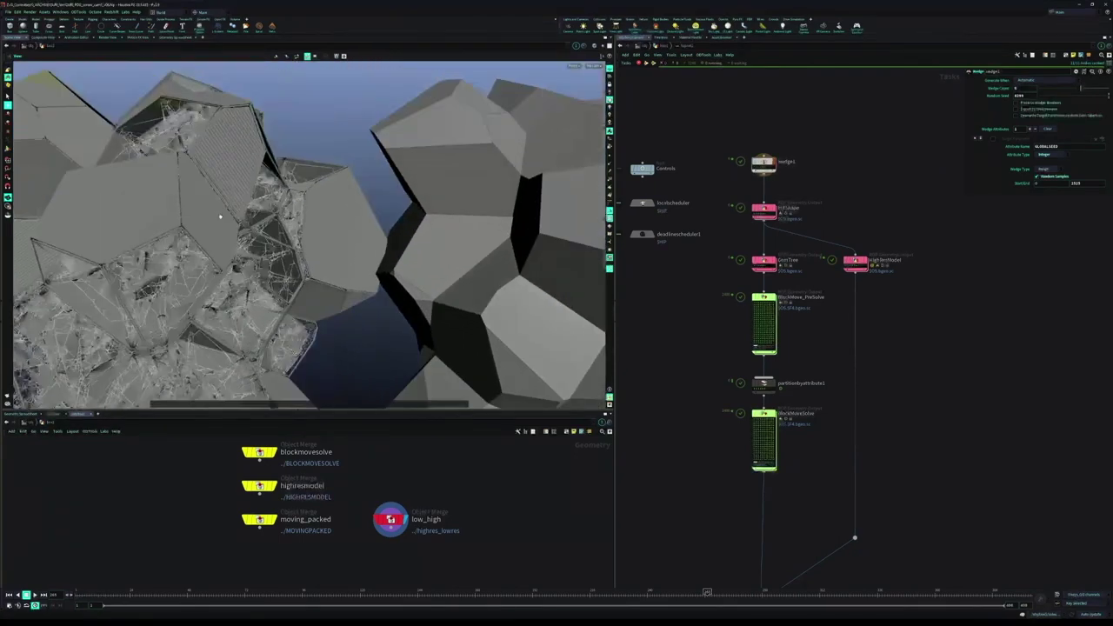
pyautogui.moveTo(220, 217); pyautogui.dragTo(330, 241)
pyautogui.scroll(4, 233, 319)
pyautogui.scroll(-8, 290, 172)
pyautogui.scroll(3, 266, 210)
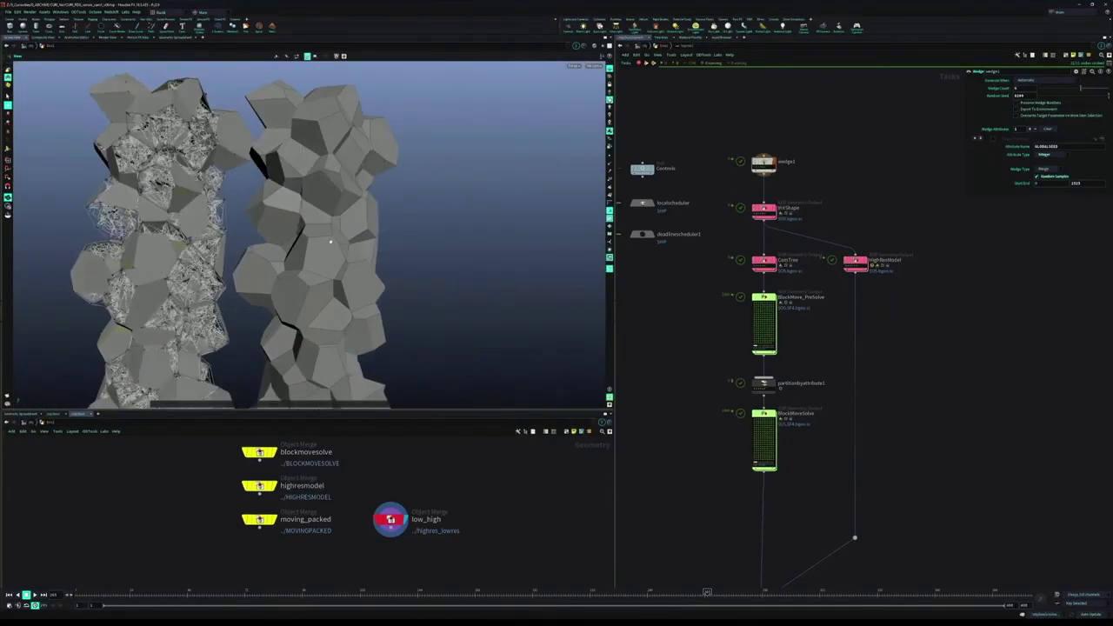
# Select another work item on topnet1 and view its high-resolution and low-resolution columns in full.
pyautogui.moveTo(469, 461); pyautogui.dragTo(481, 586)
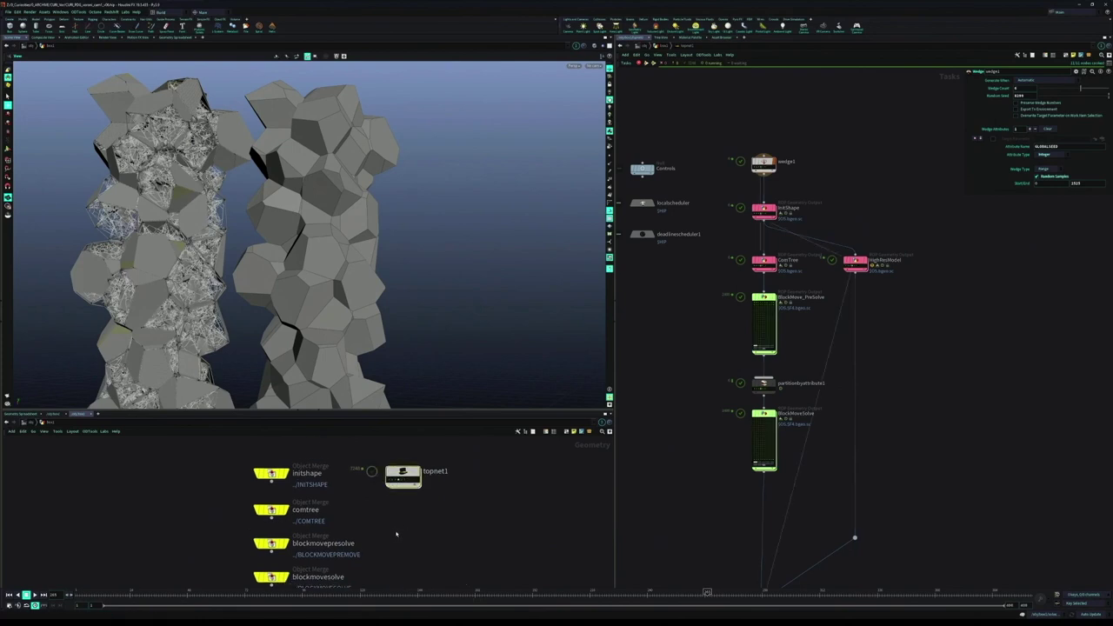
pyautogui.moveTo(248, 231); pyautogui.dragTo(295, 253)
pyautogui.scroll(-5, 316, 266)
pyautogui.scroll(4, 782, 191)
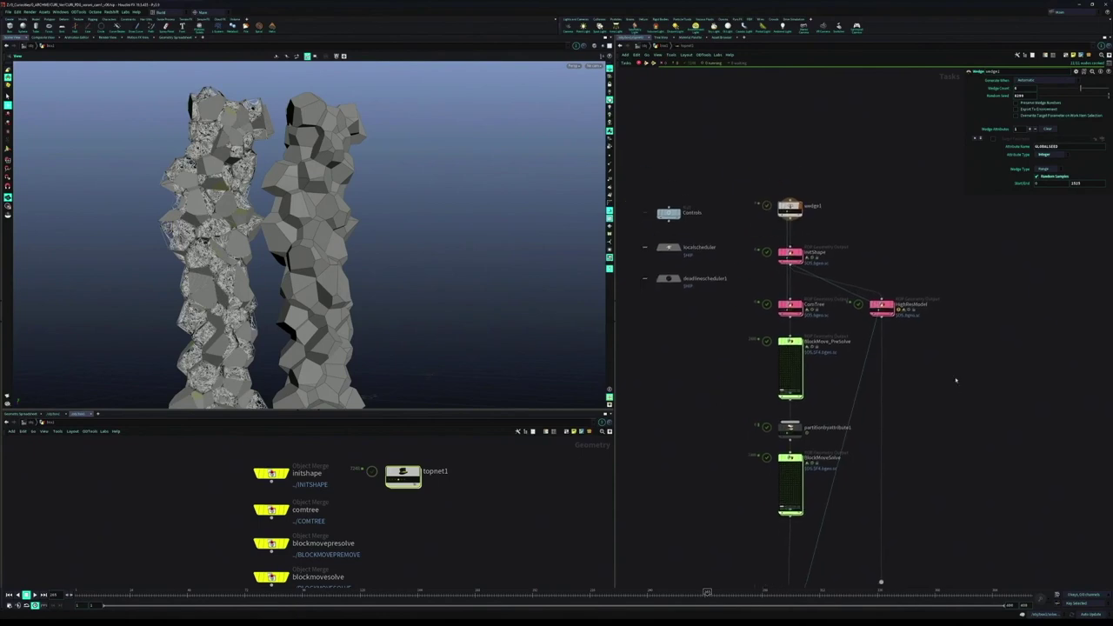
# Go up from the TOP network to the geometry network and point out the separate node chain beside the main setup.
pyautogui.scroll(-2, 826, 217)
pyautogui.moveTo(860, 219); pyautogui.dragTo(693, 343)
pyautogui.scroll(-3, 936, 339)
pyautogui.press('u')
pyautogui.moveTo(779, 191); pyautogui.dragTo(725, 347)
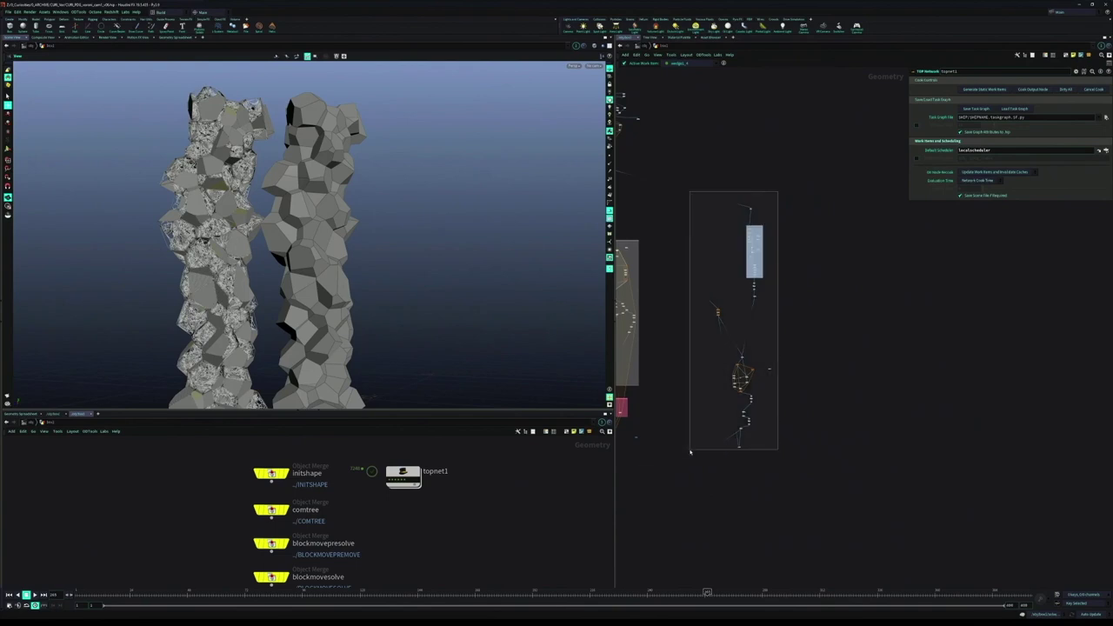
# Return to the TOP network, display the comtree Object Merge, and select a ComTree work item to view its curve structure.
pyautogui.press('2')
pyautogui.moveTo(833, 189); pyautogui.dragTo(842, 271)
pyautogui.moveTo(883, 203); pyautogui.dragTo(769, 280)
pyautogui.scroll(6, 770, 280)
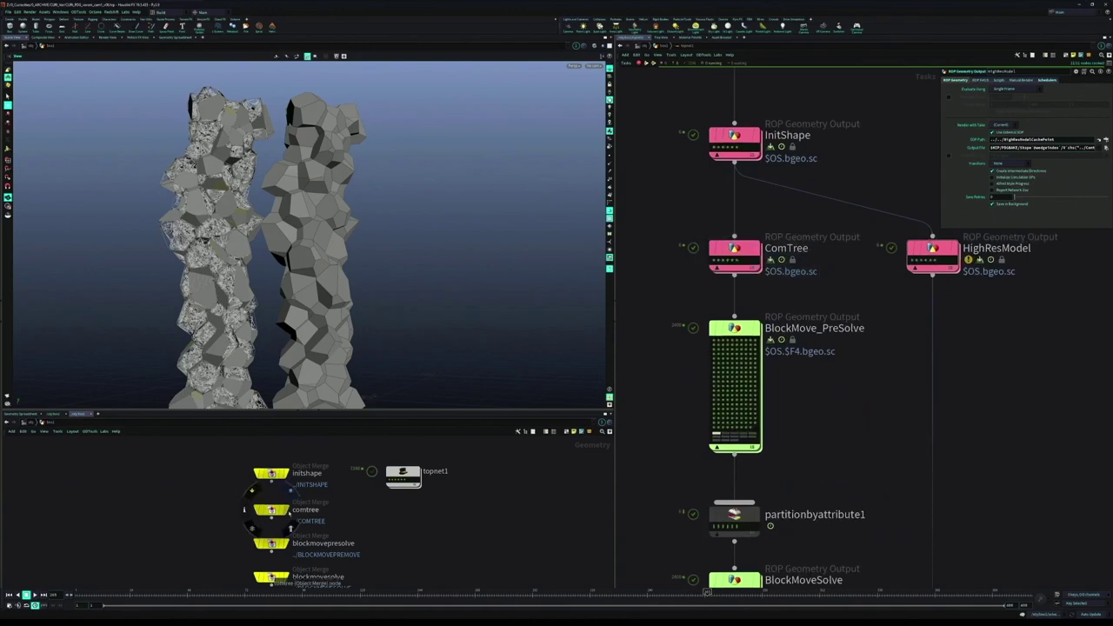
pyautogui.click(285, 509)
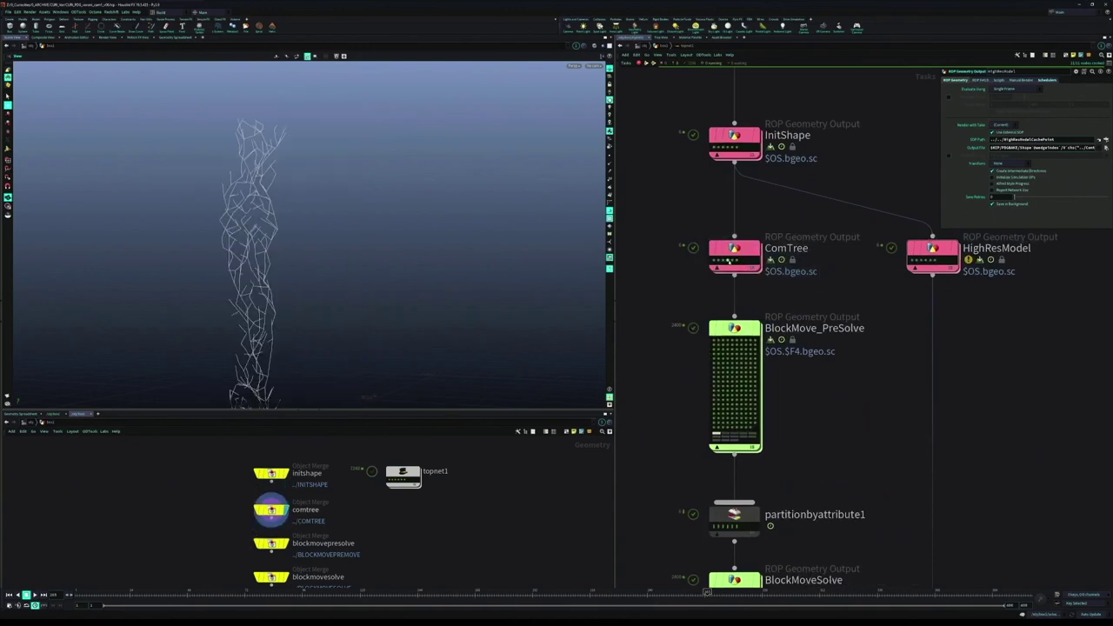
pyautogui.click(733, 261)
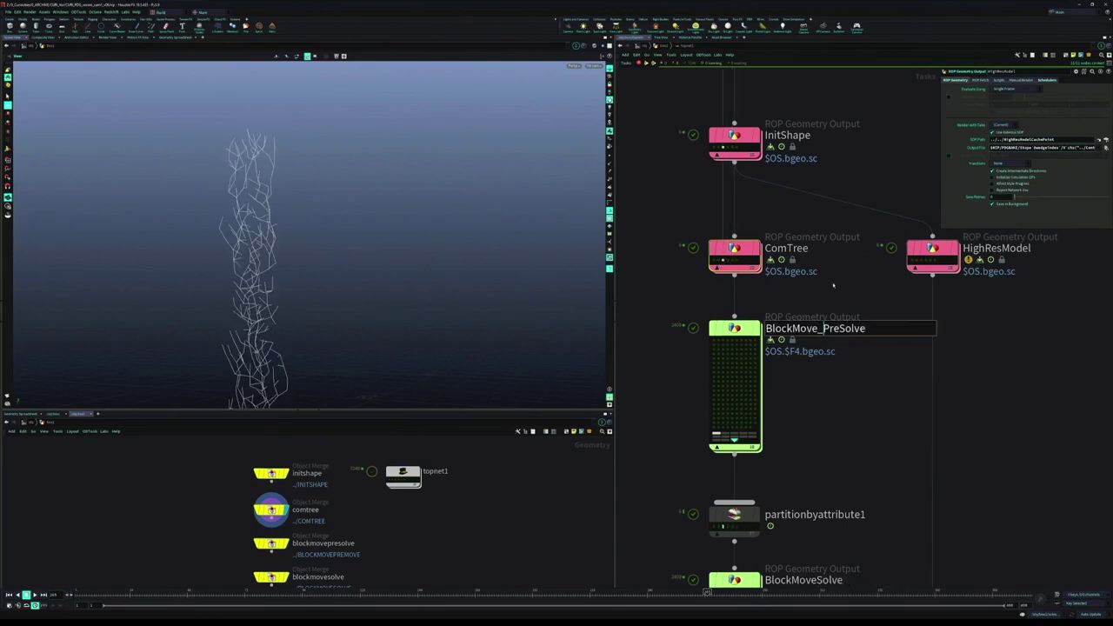
# Display the fold-curves node in the geometry network, turn off Output Packed Prims, and scrub the timeline to view the unfolding curves.
pyautogui.press('2')
pyautogui.press('1')
pyautogui.scroll(10, 1009, 374)
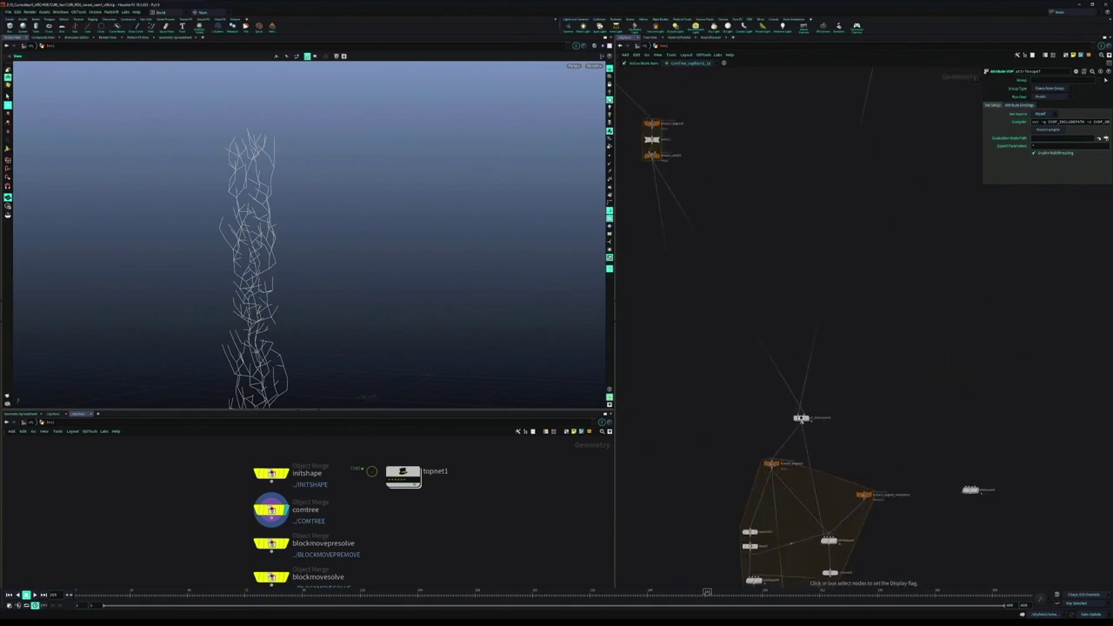
pyautogui.click(802, 417)
pyautogui.click(1042, 259)
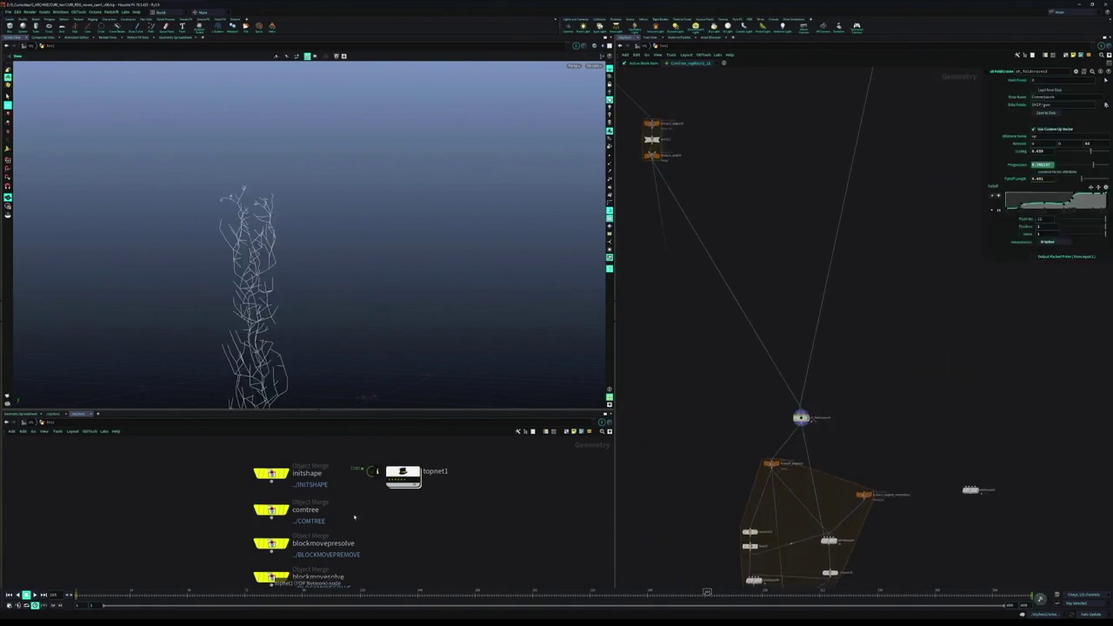
pyautogui.moveTo(125, 596); pyautogui.dragTo(765, 595)
pyautogui.click(868, 394)
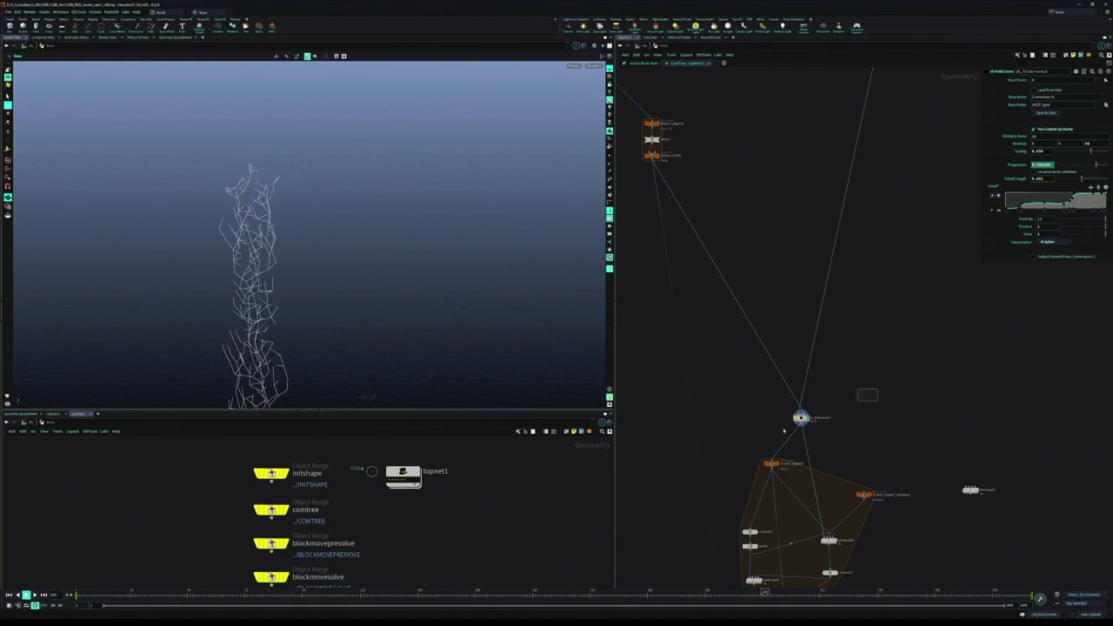
# Turn on Output Packed Prims, display the BLOCKMOVEPREMOVE null, and scrub back to an earlier frame of the block animation.
pyautogui.click(1041, 258)
pyautogui.scroll(-10, 983, 389)
pyautogui.scroll(10, 1008, 425)
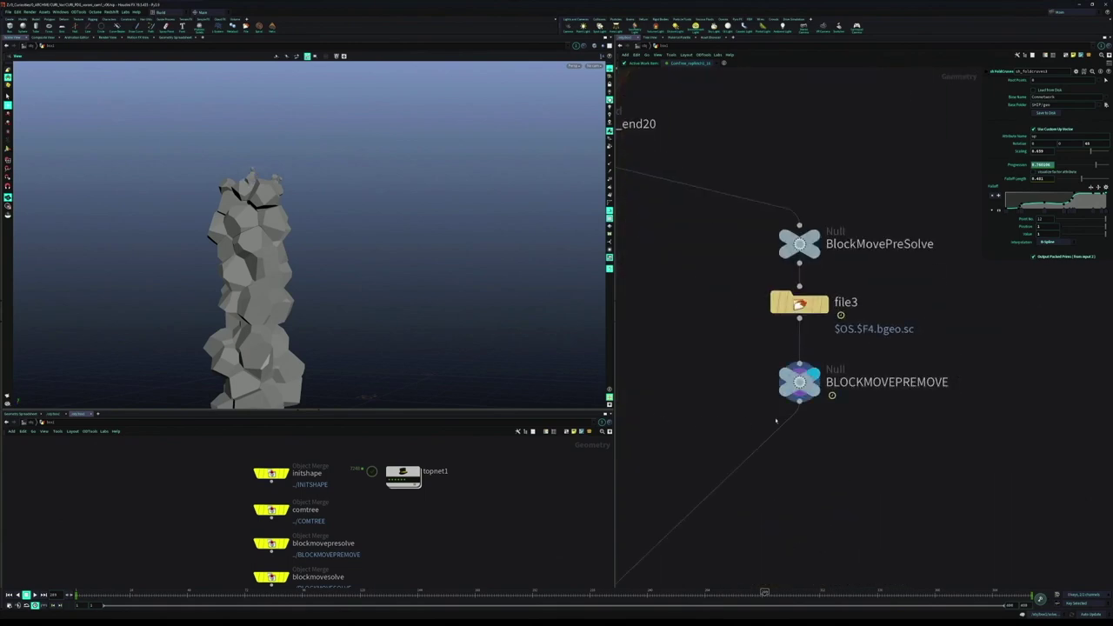
pyautogui.moveTo(765, 592); pyautogui.dragTo(322, 593)
# Return to the TOP network and inspect partitionbyattribute1 between BlockMove_PreSolve and BlockMoveSolve.
pyautogui.press('2')
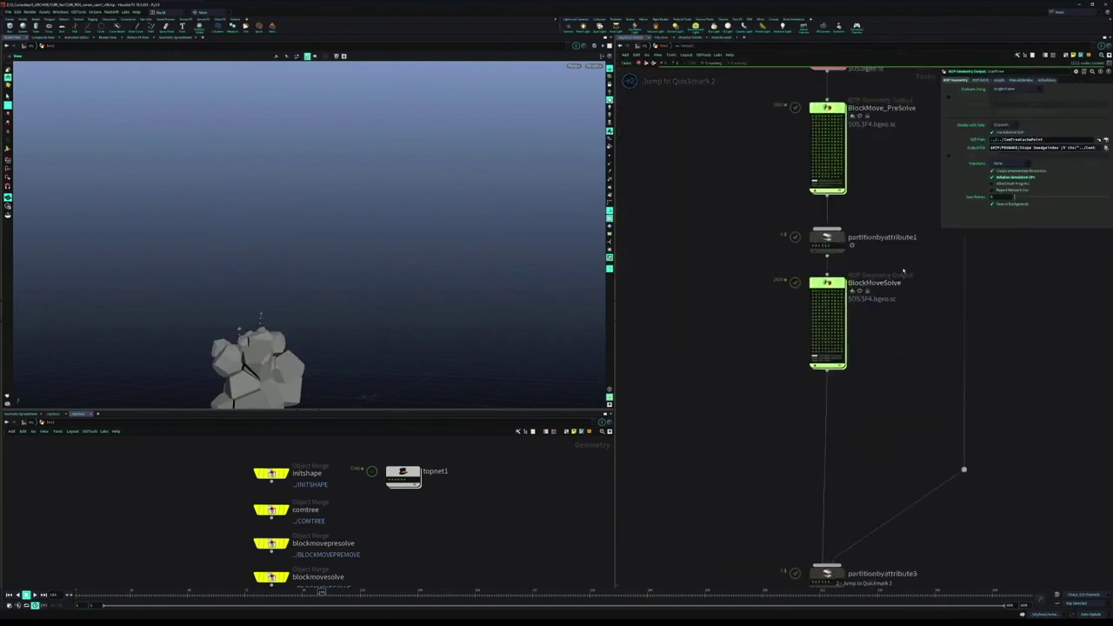
pyautogui.moveTo(879, 293); pyautogui.dragTo(871, 339)
pyautogui.moveTo(859, 380); pyautogui.dragTo(745, 389)
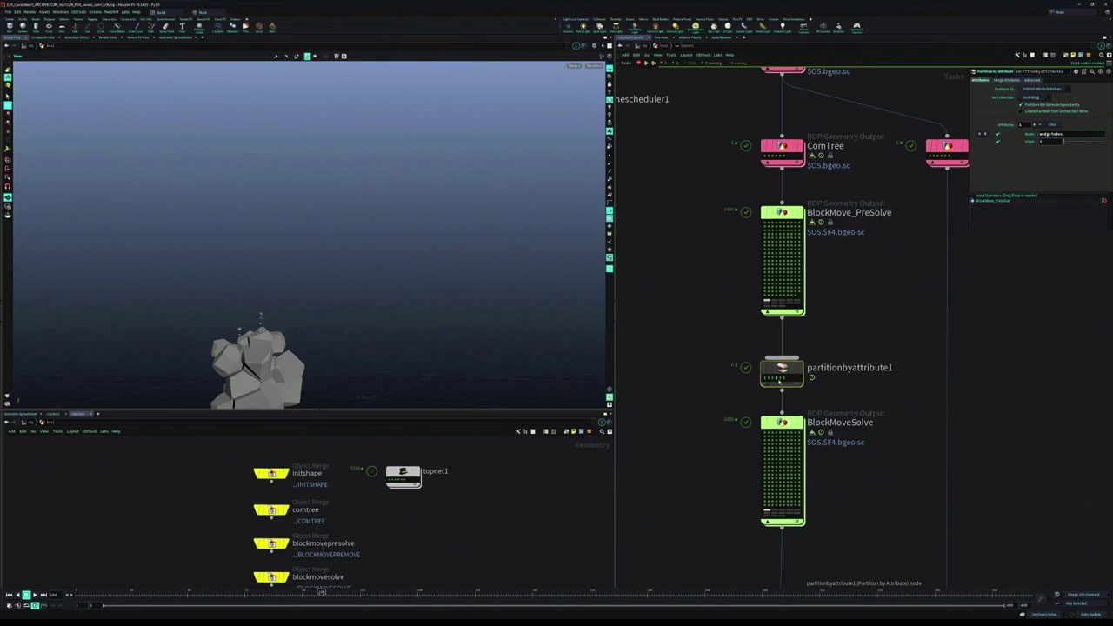
# Inspect BlockMoveSolve in the TOP network, and display the BLOCKMOVESOLVE null in the geometry network at a later frame of the block animation.
pyautogui.scroll(-2, 764, 383)
pyautogui.moveTo(903, 341); pyautogui.dragTo(741, 400)
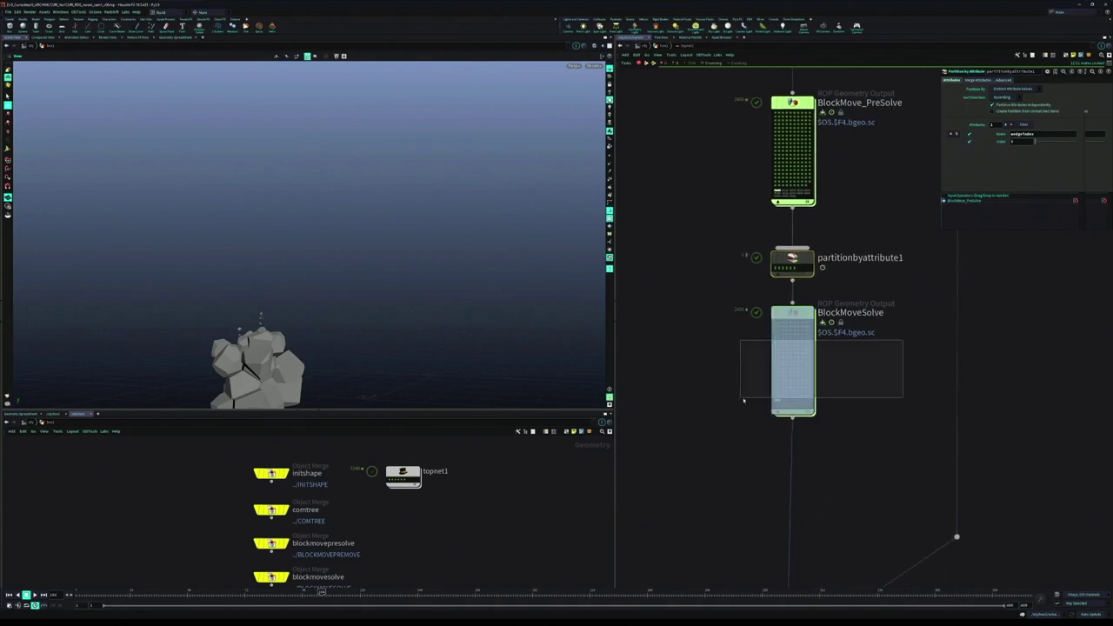
pyautogui.press('1')
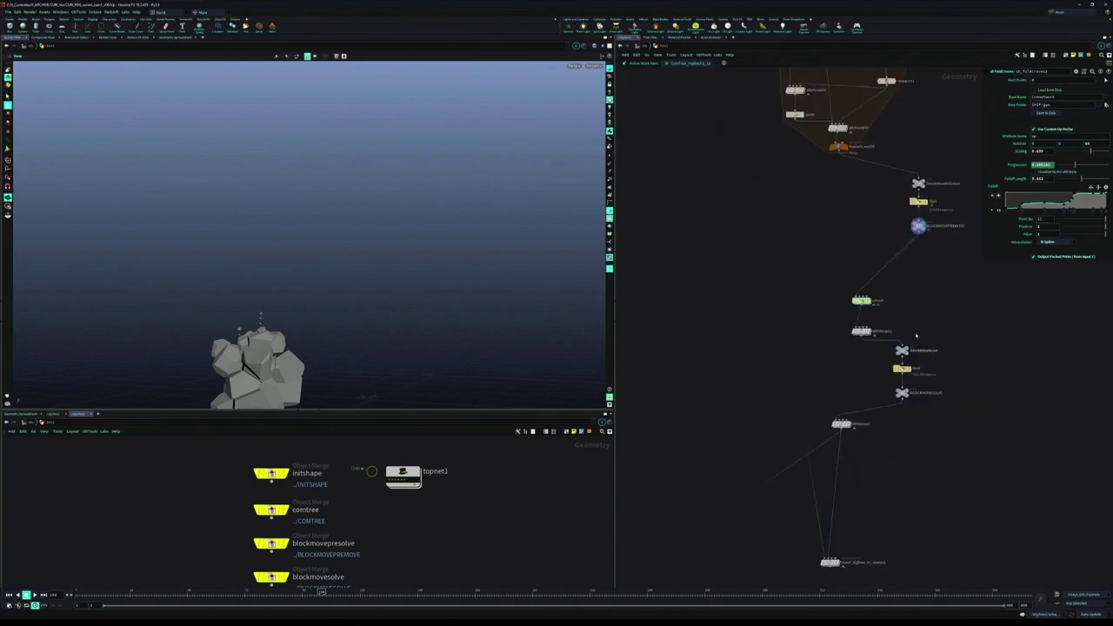
pyautogui.moveTo(862, 235); pyautogui.dragTo(726, 297)
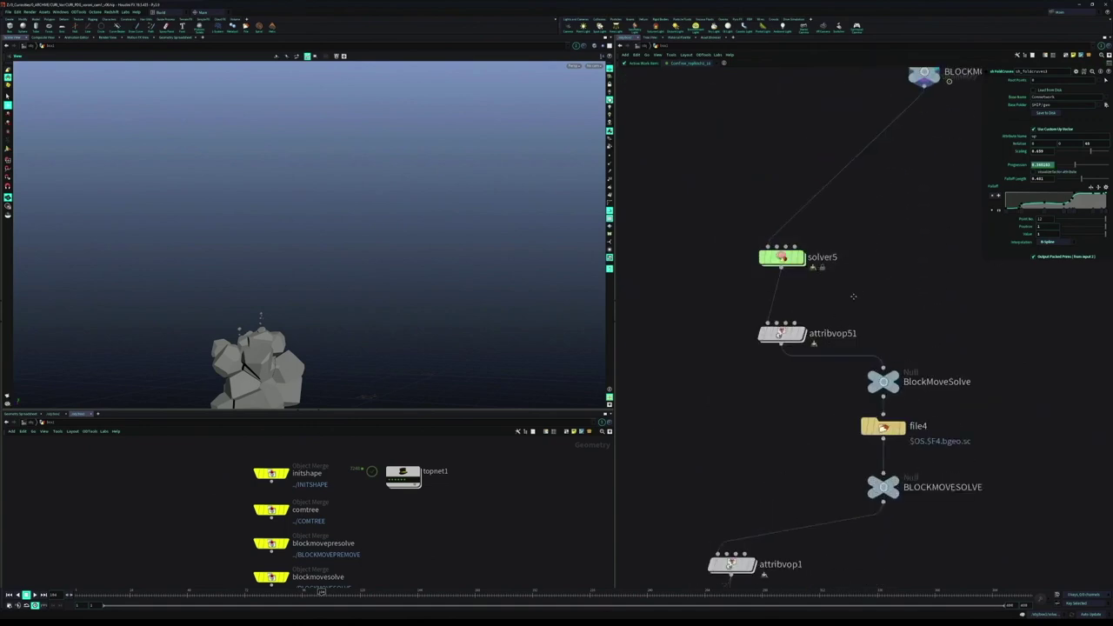
pyautogui.moveTo(853, 296); pyautogui.dragTo(755, 246)
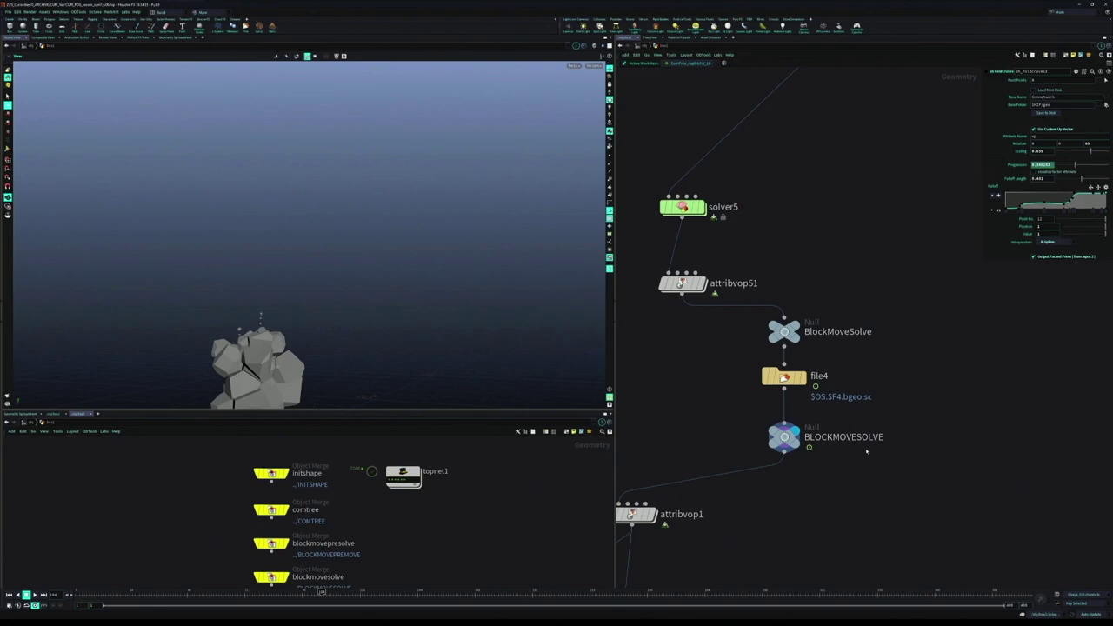
pyautogui.scroll(-3, 835, 433)
pyautogui.scroll(-3, 779, 508)
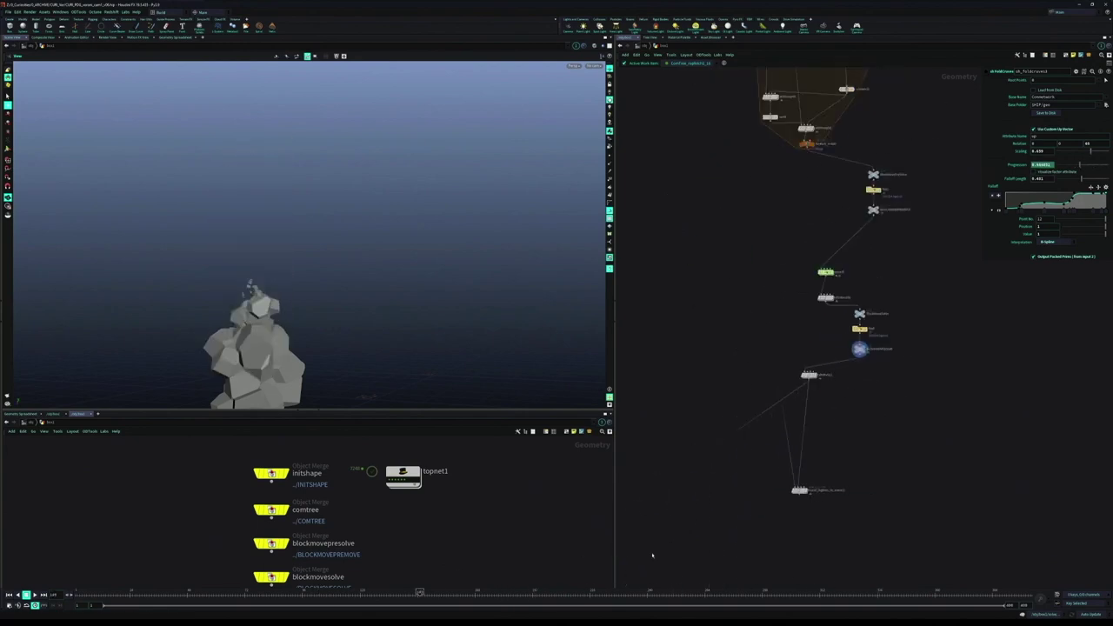
# Locate the HIGHRESMODEL null below HighResModelCachePoint in the geometry network and select it.
pyautogui.scroll(-3, 828, 506)
pyautogui.scroll(5, 828, 505)
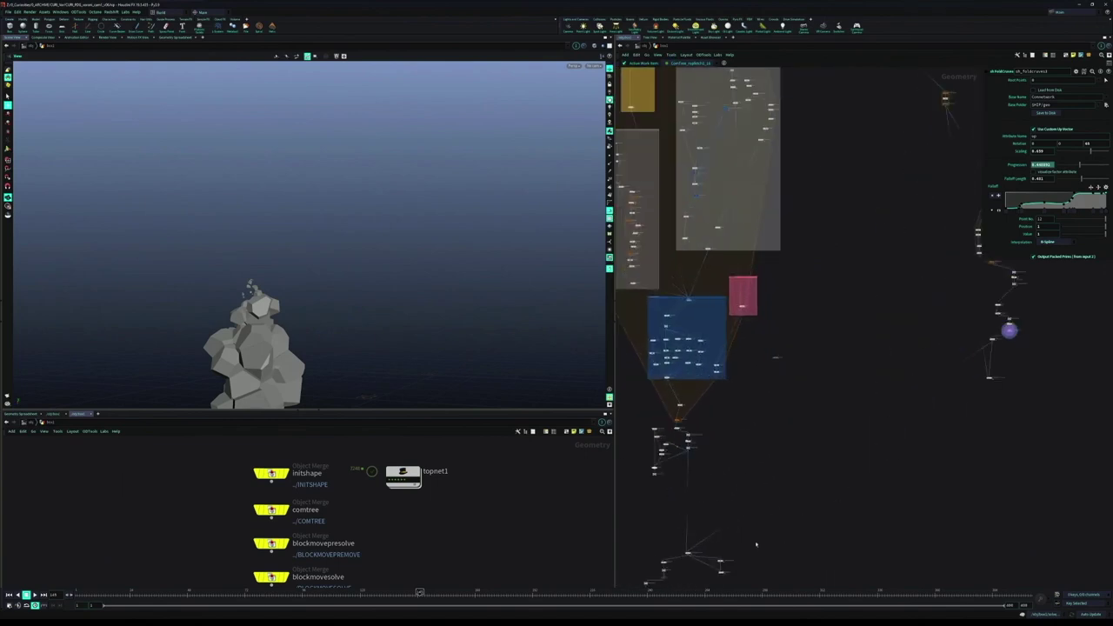
pyautogui.scroll(5, 750, 457)
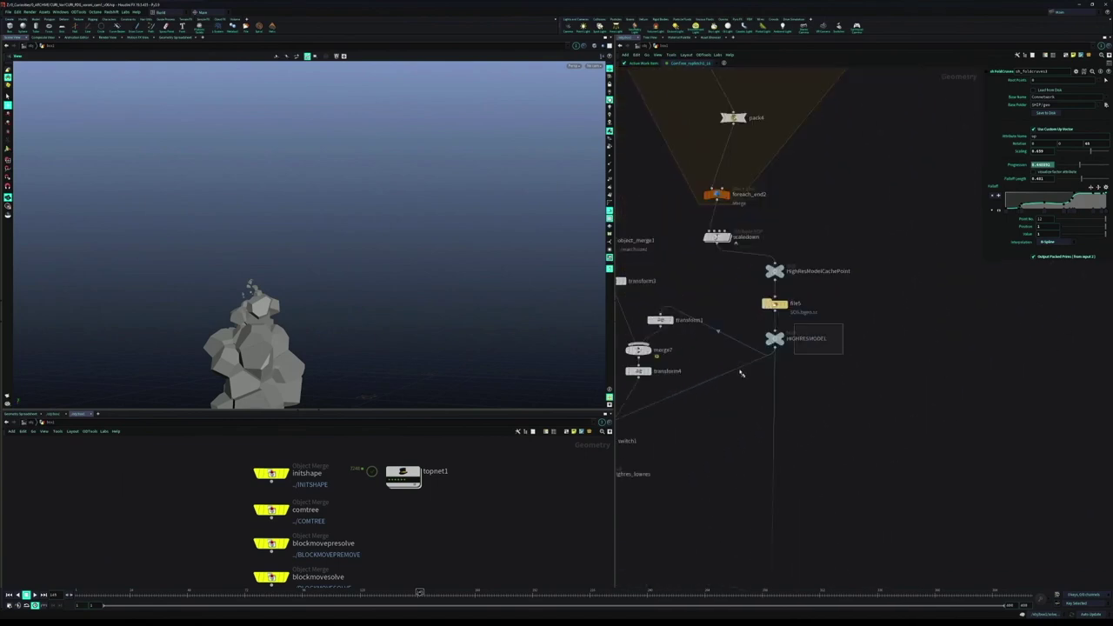
pyautogui.click(792, 349)
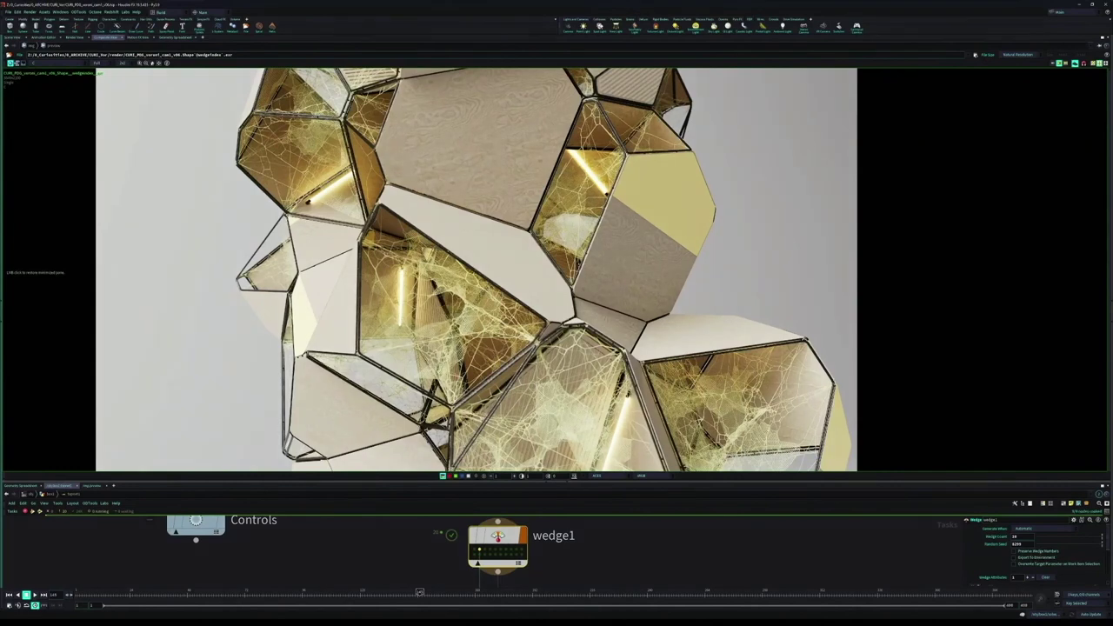
# View the rendered wedge image above the wedge1 TOP node, and switch to Nuke to play the composited render.
pyautogui.moveTo(414, 556); pyautogui.dragTo(414, 566)
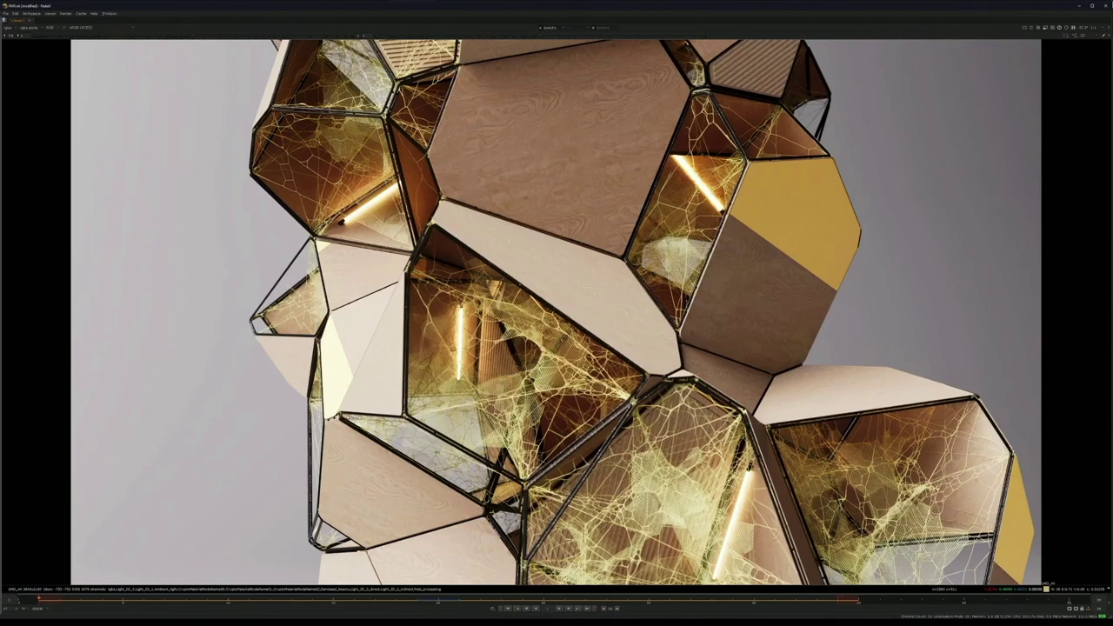
pyautogui.click(559, 610)
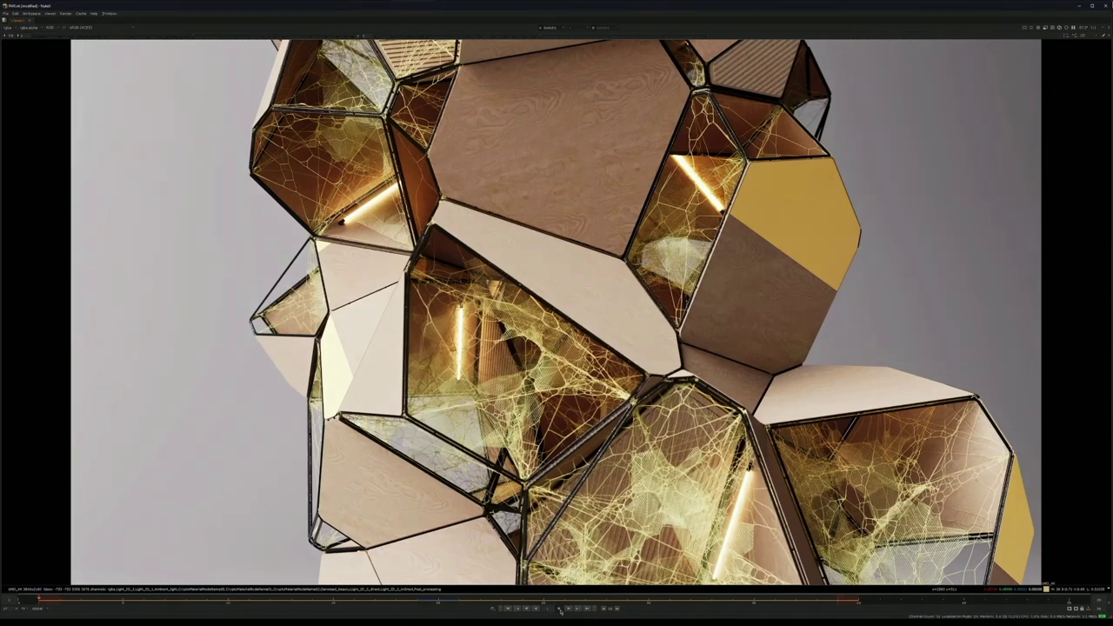